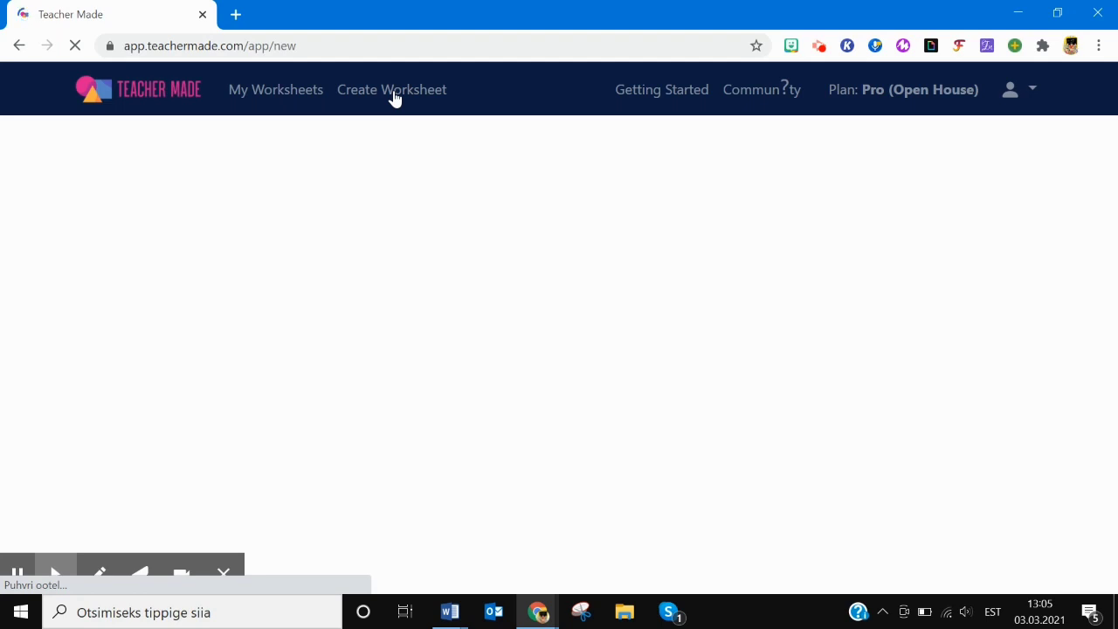
- Title the new worksheet 'Loomad', file it in the proovid folder, and leave the description empty
left_click(178, 259)
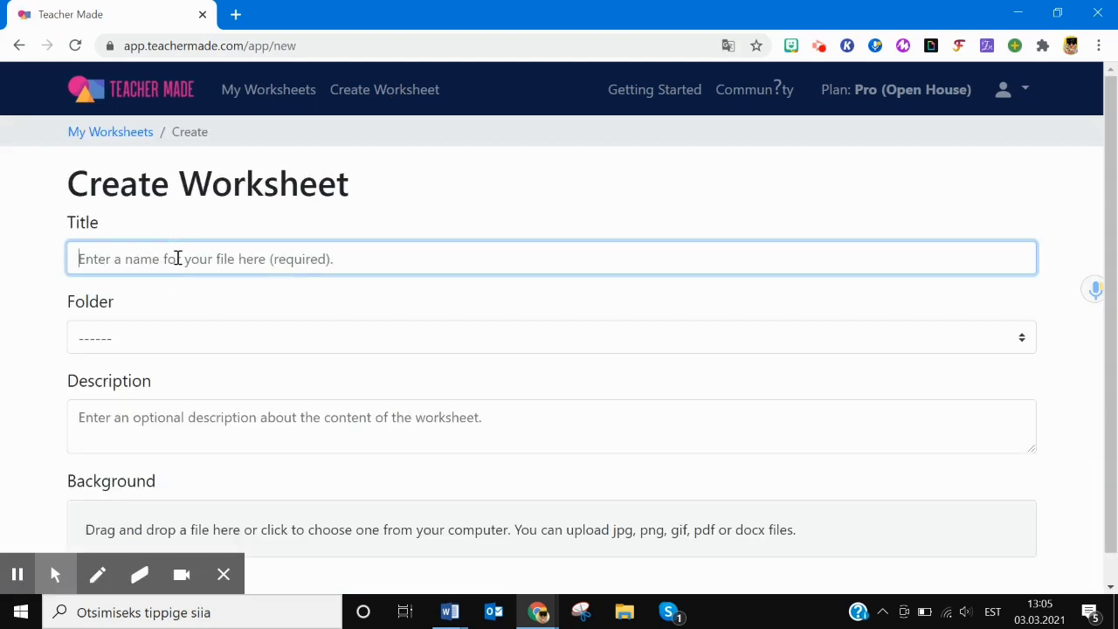
type("Loomad")
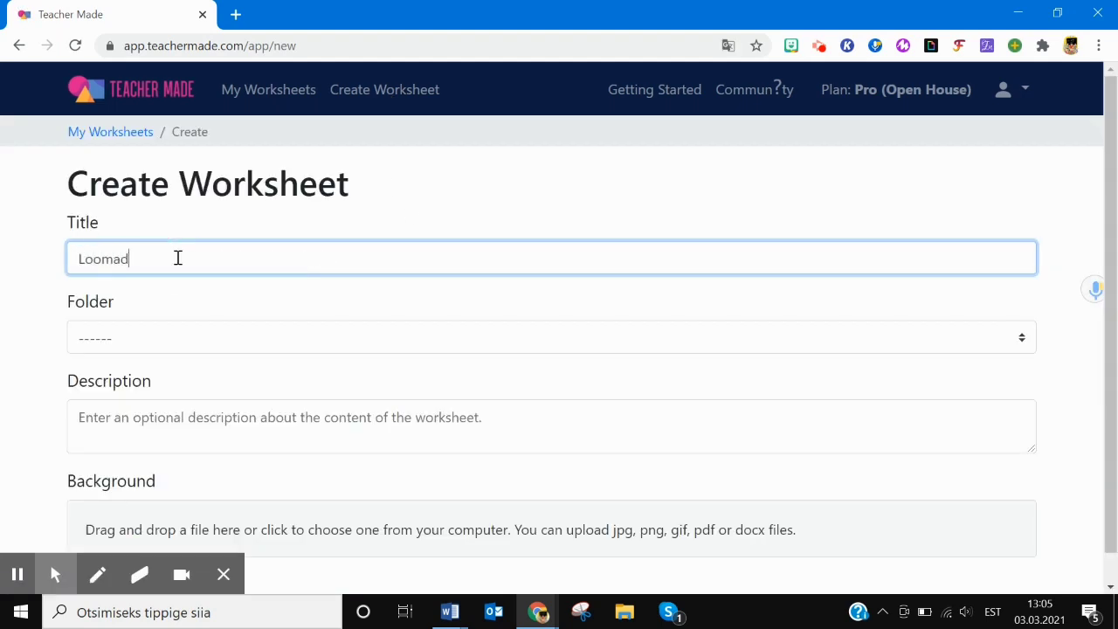
left_click(120, 345)
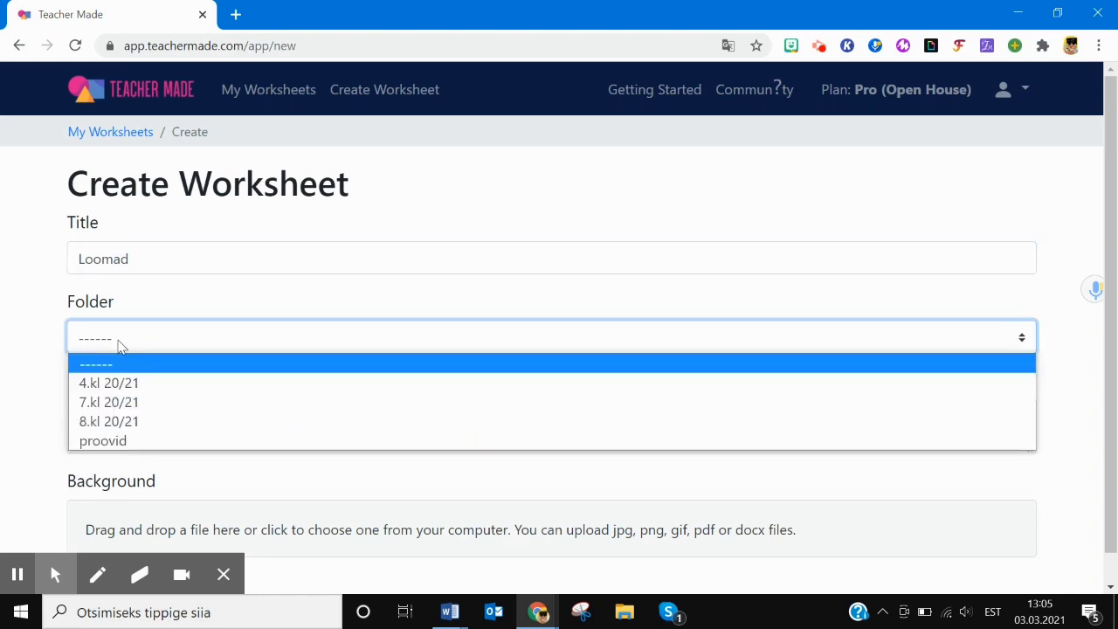
left_click(122, 440)
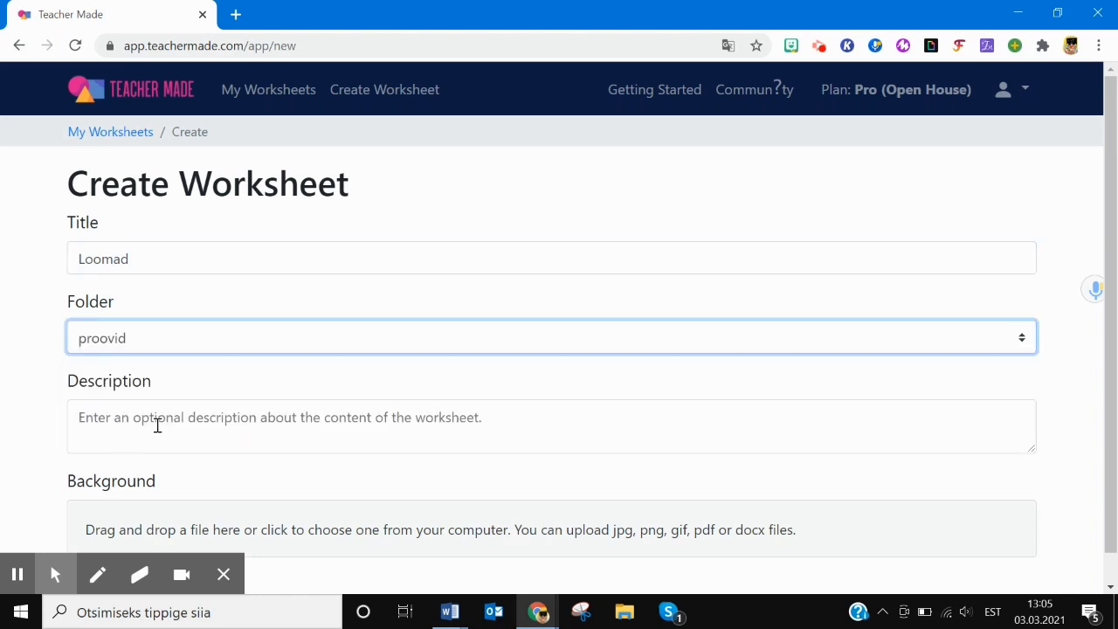
left_click(219, 420)
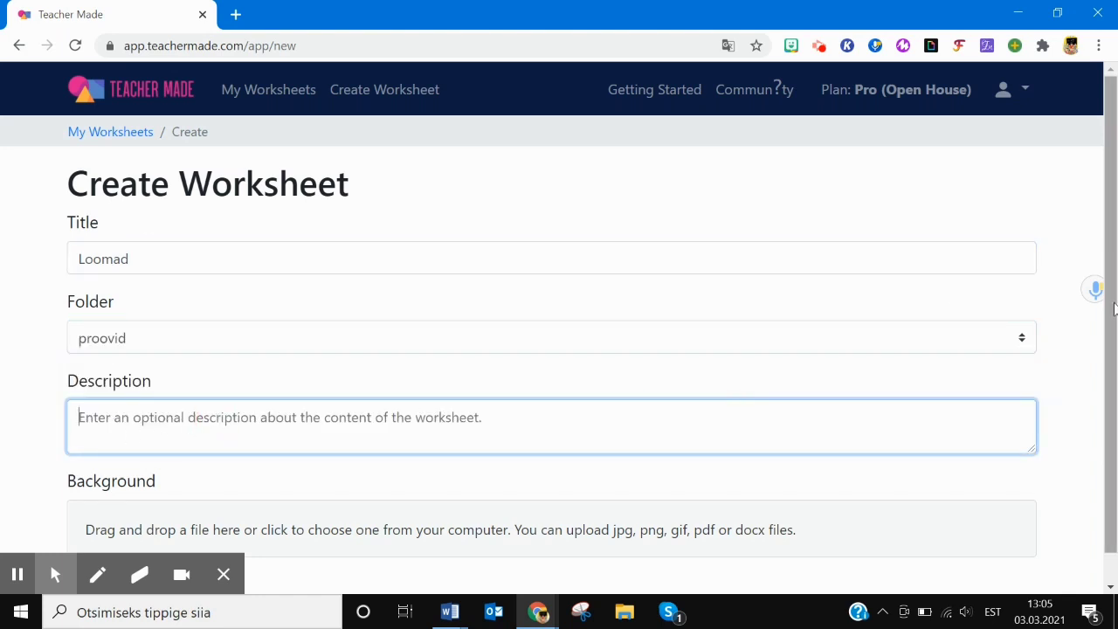
scroll(1115, 404, "down", 1)
left_click(286, 441)
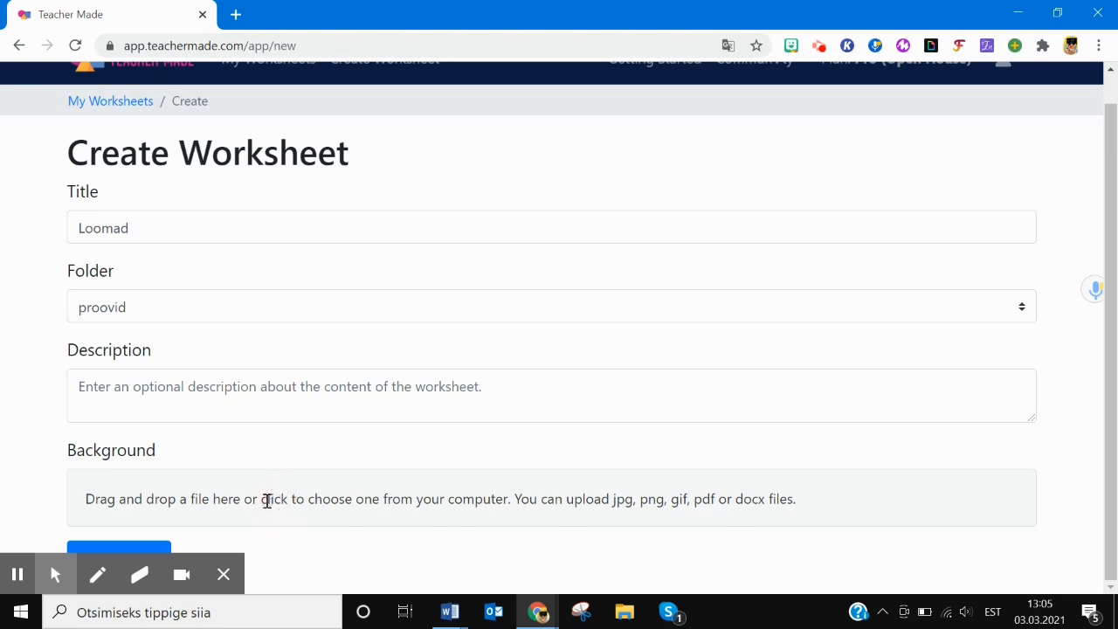
- Upload the PDF as background, exclude the blank third page, and build the worksheet
left_click(267, 500)
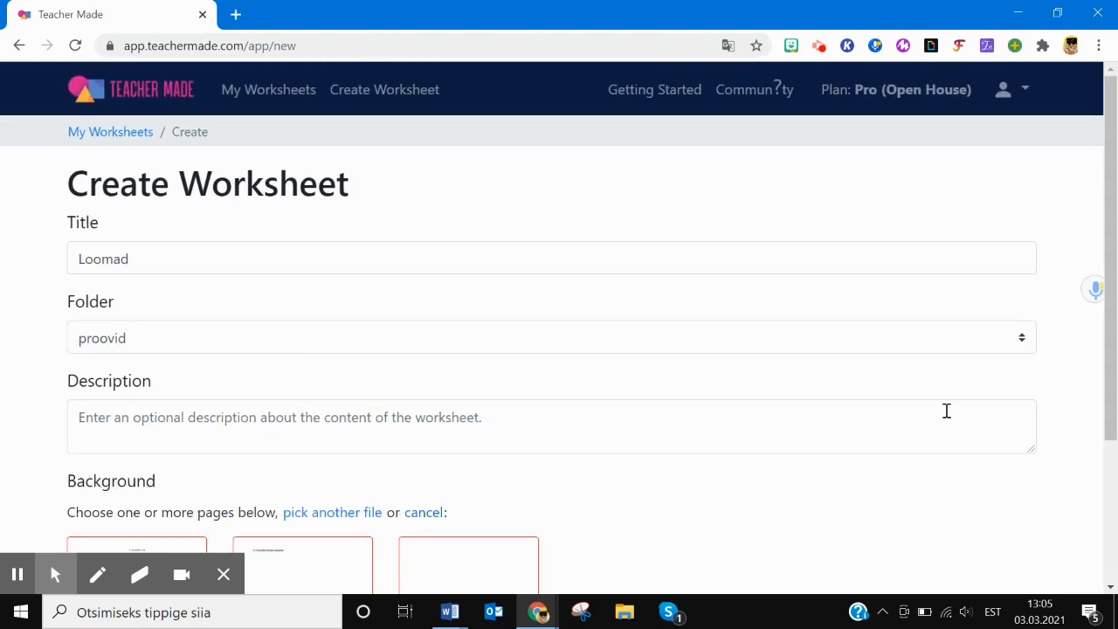
left_click_drag(1115, 343, 1115, 488)
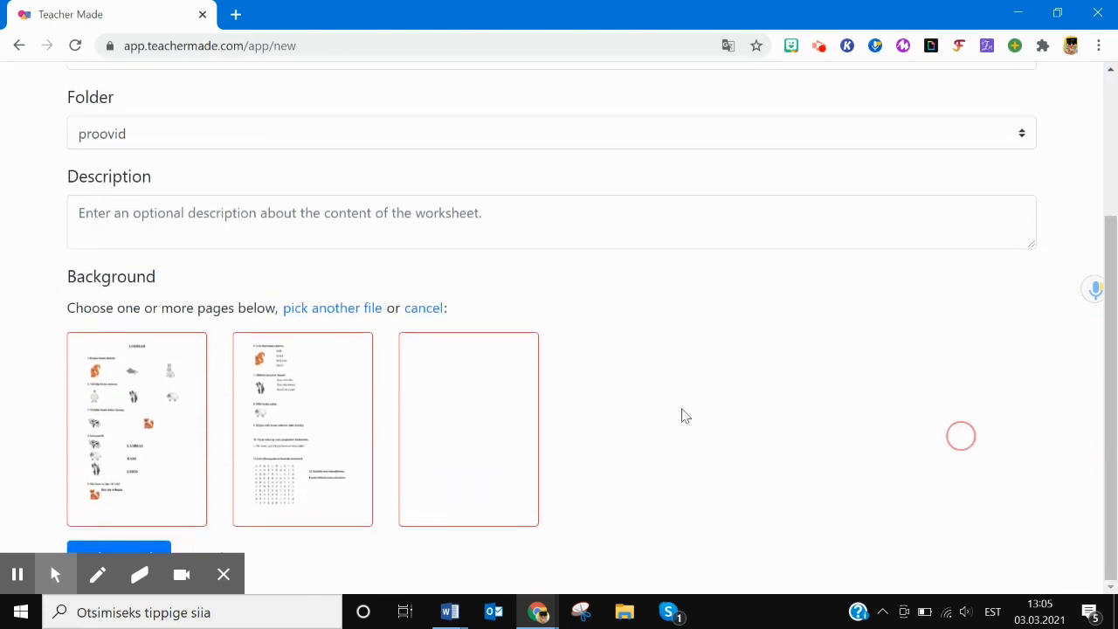
left_click(472, 404)
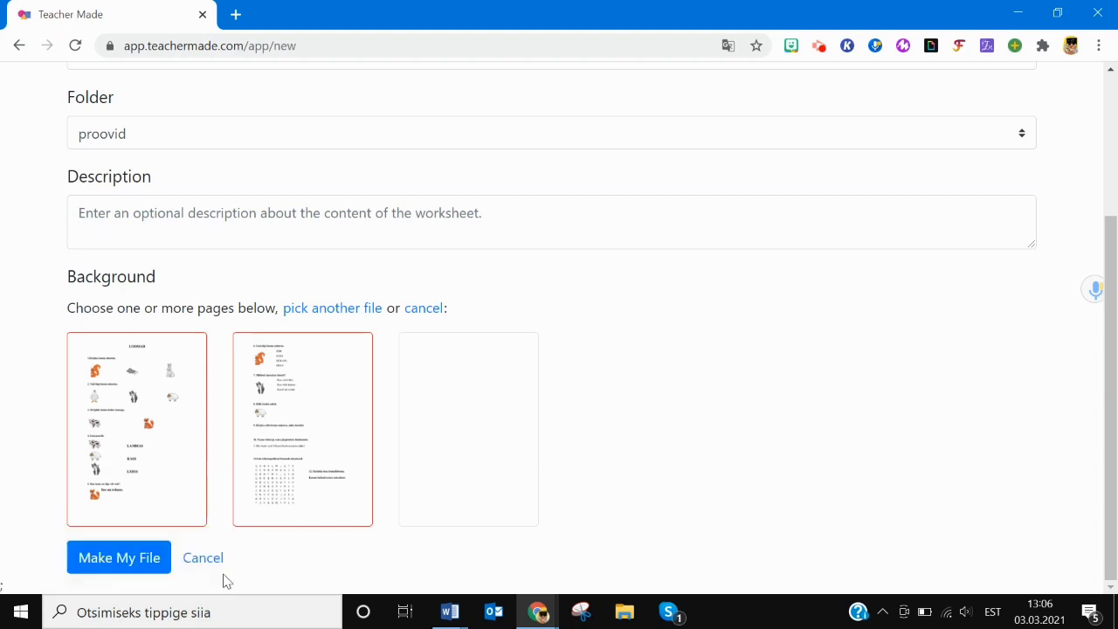
left_click(119, 563)
left_click_drag(784, 301, 784, 288)
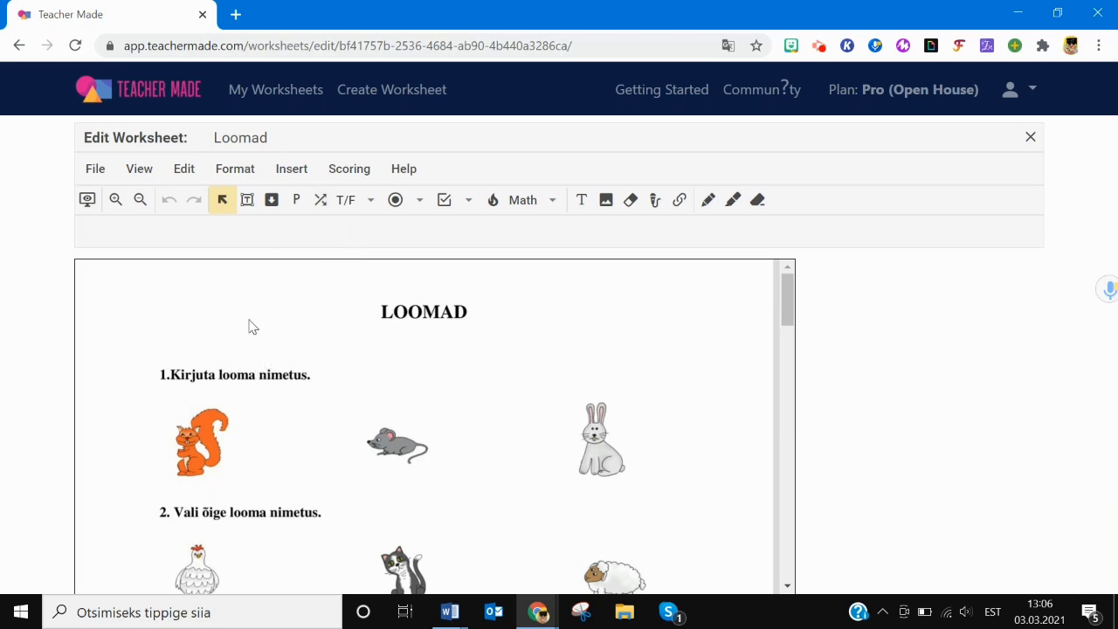
- Draw a short-answer box between the squirrel and mouse accepting 'orav' for 1 point
left_click(248, 201)
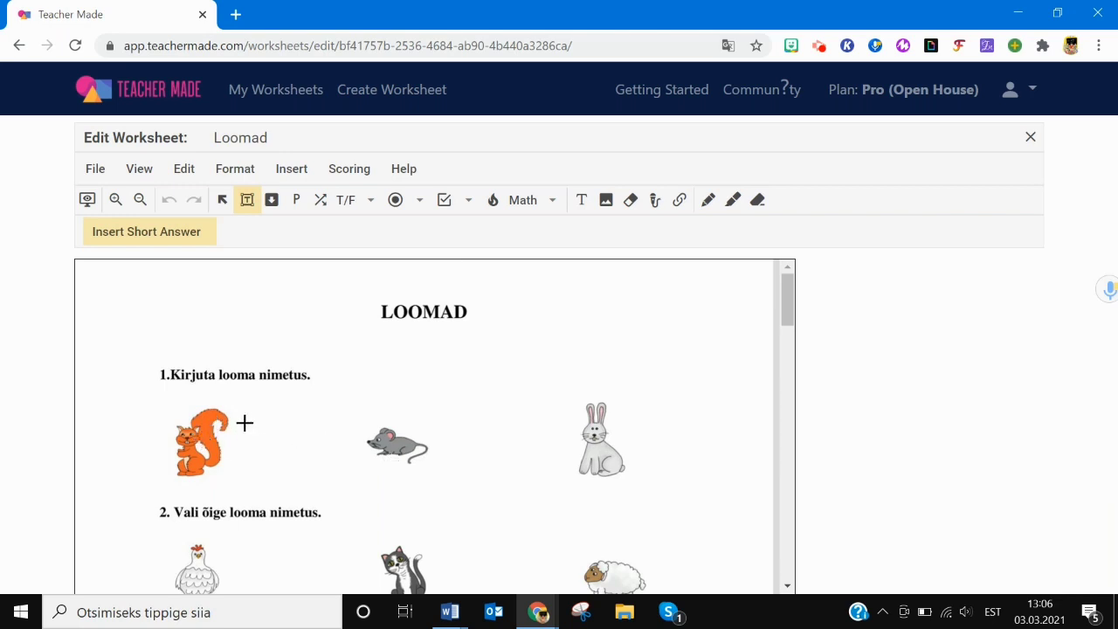
left_click_drag(238, 445, 339, 462)
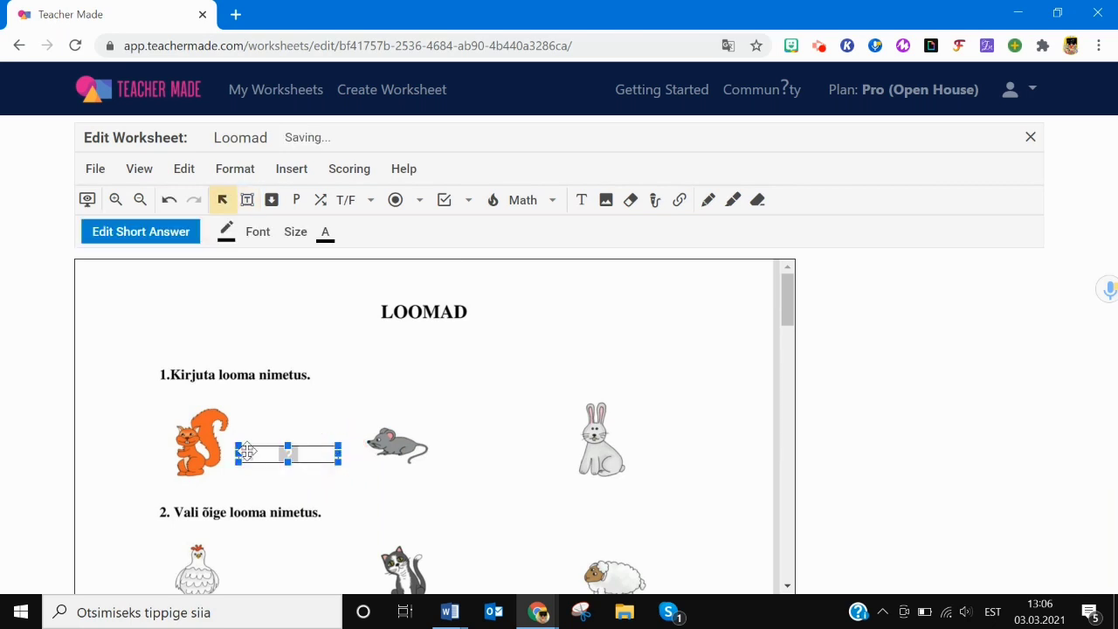
left_click(131, 234)
left_click(419, 253)
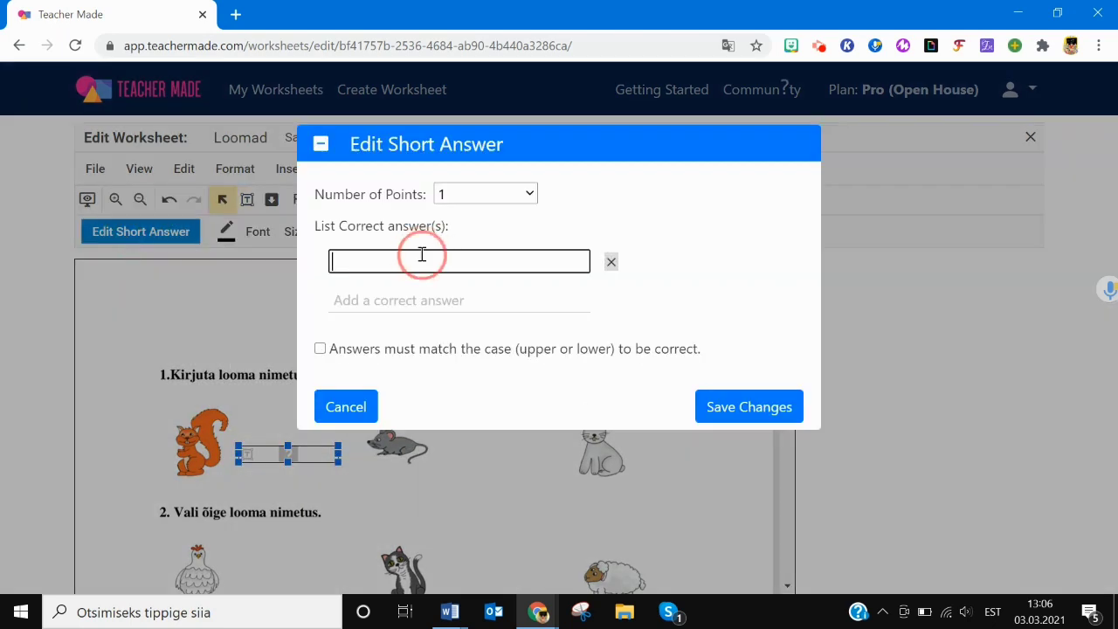
type("orav")
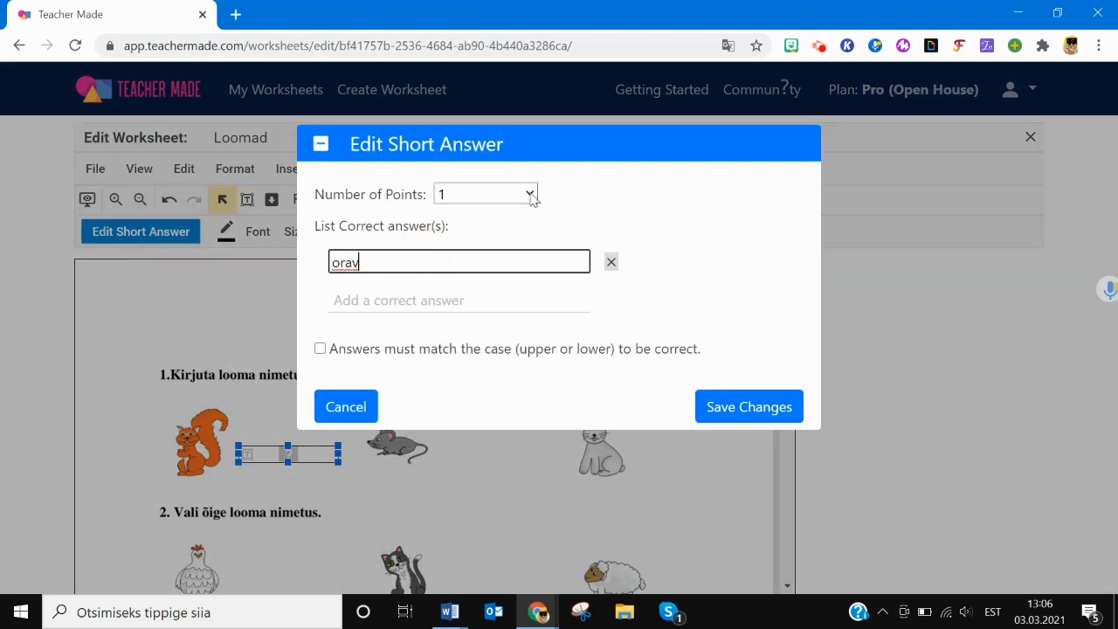
left_click(531, 194)
left_click(530, 195)
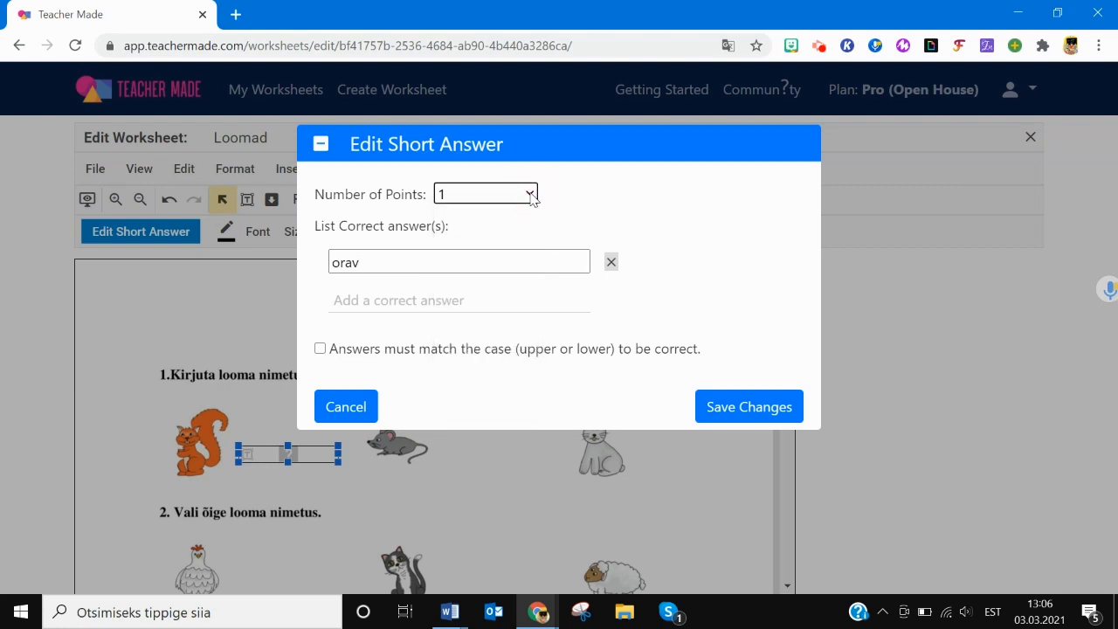
left_click(732, 410)
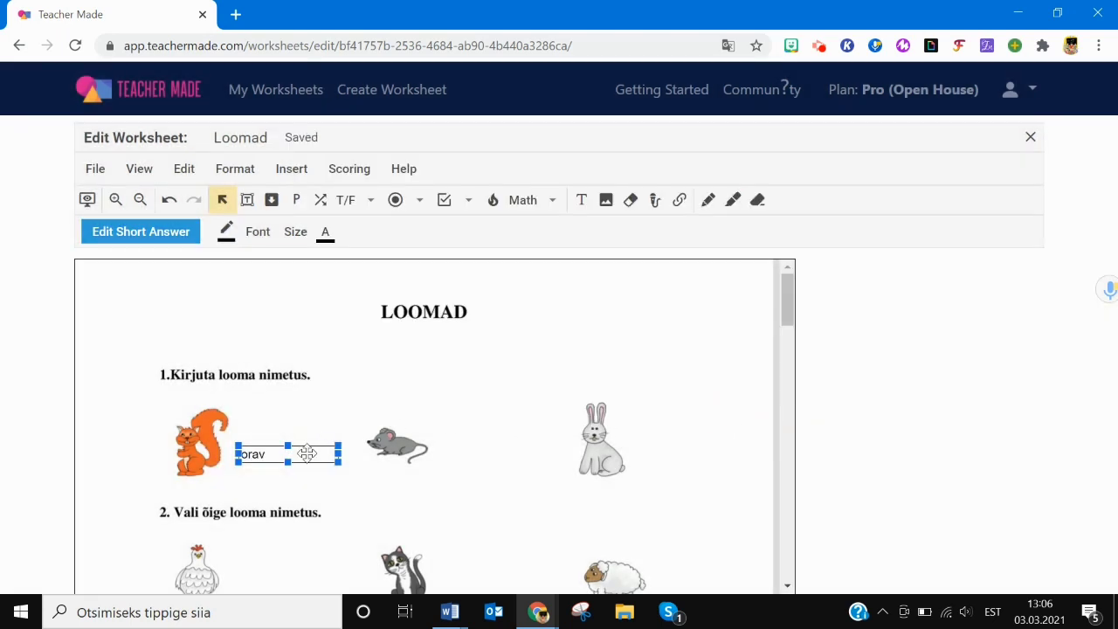
left_click(306, 453)
- Duplicate the orav box beside the mouse and change its answer to 'hiir'
key("ctrl+c")
key("ctrl+v")
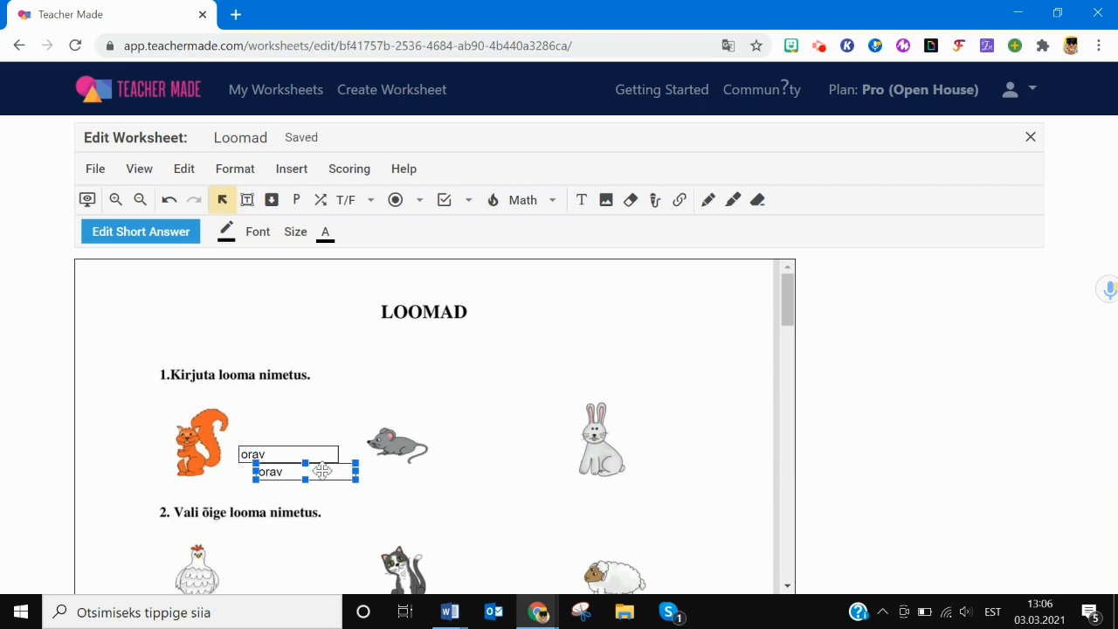
left_click_drag(320, 469, 529, 452)
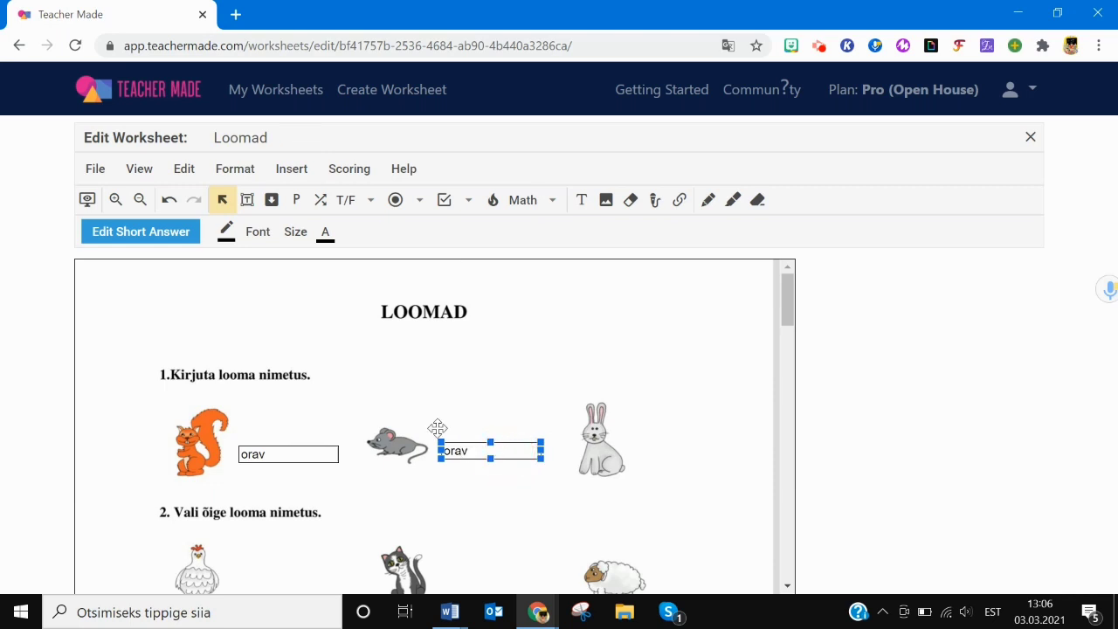
left_click(172, 243)
left_click_drag(382, 265, 267, 267)
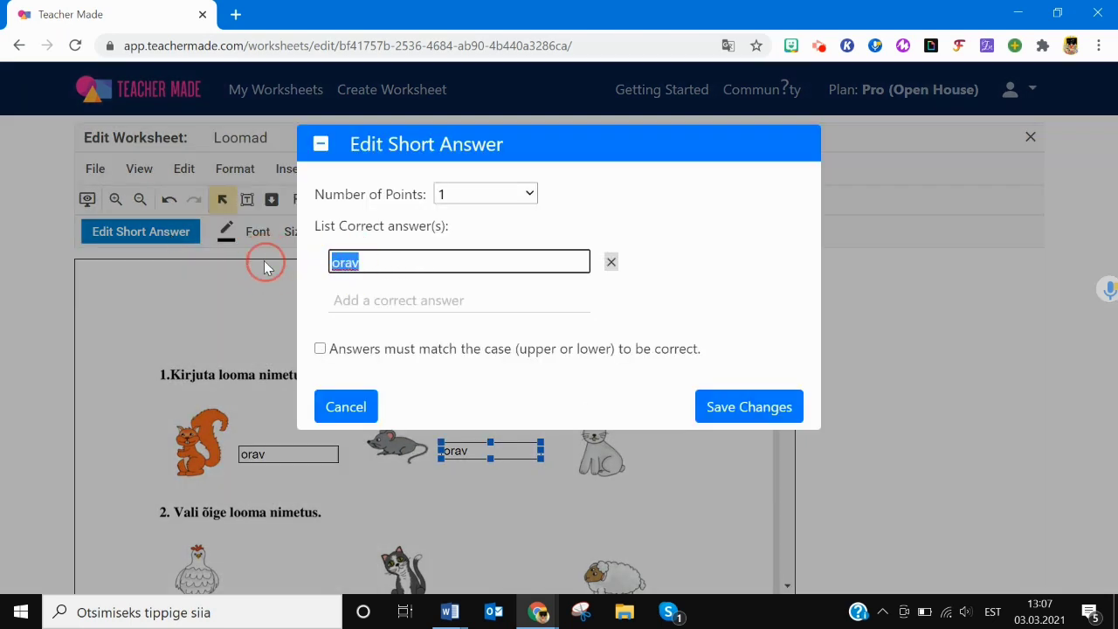
type("hiir")
left_click(722, 407)
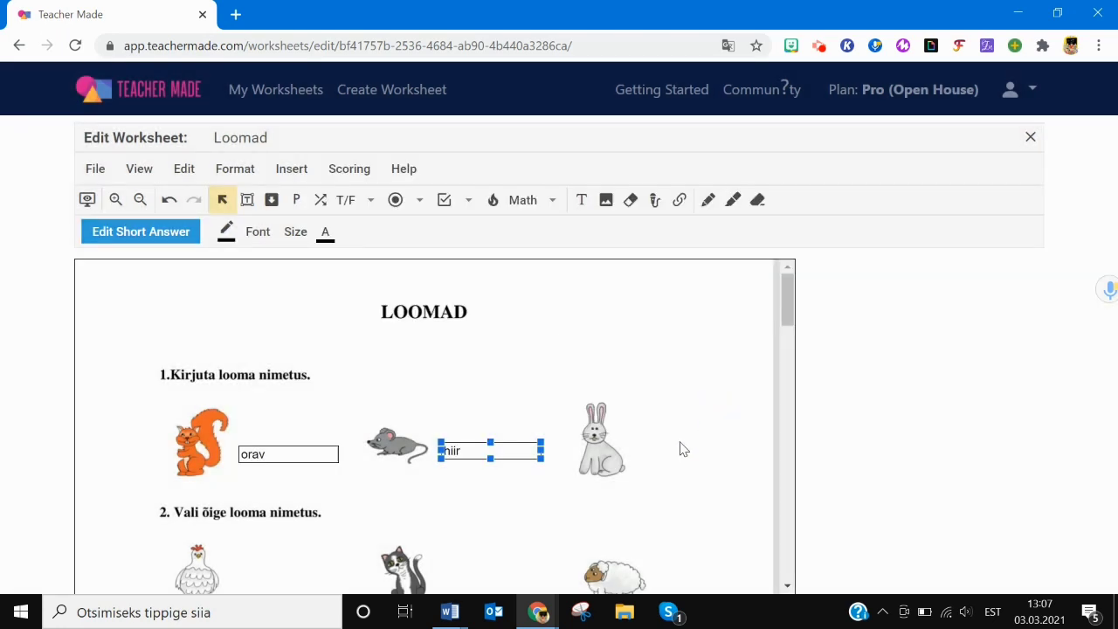
left_click(646, 454)
- Place another copy beside the rabbit accepting 'jänes' and 'jänku'
key("ctrl+v")
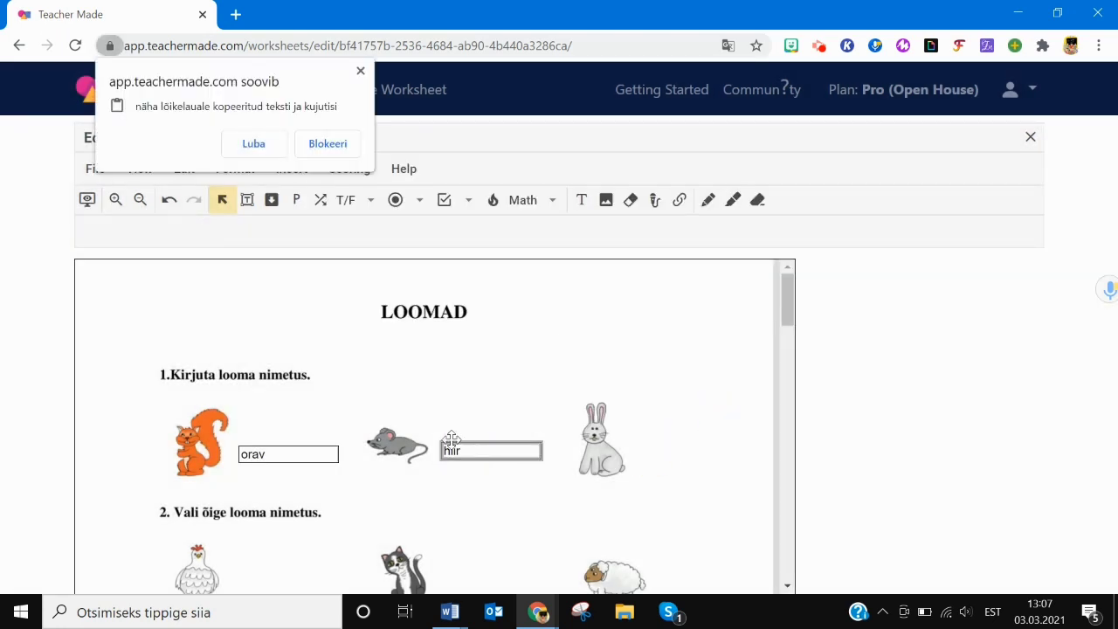
left_click(362, 71)
left_click(288, 454)
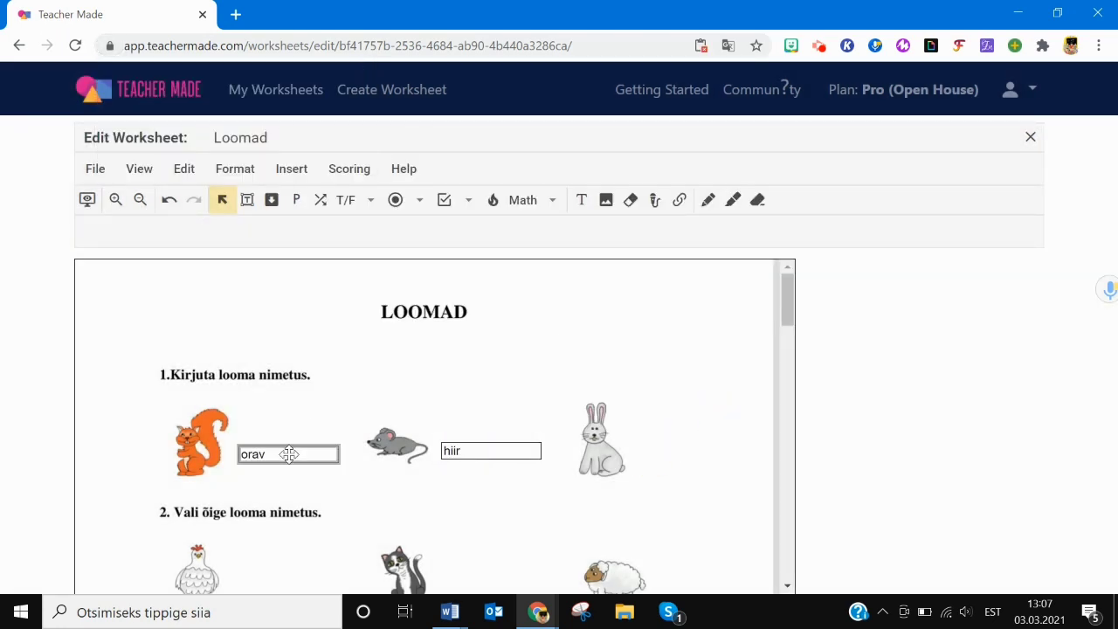
left_click_drag(288, 454, 705, 451)
double_click(674, 452)
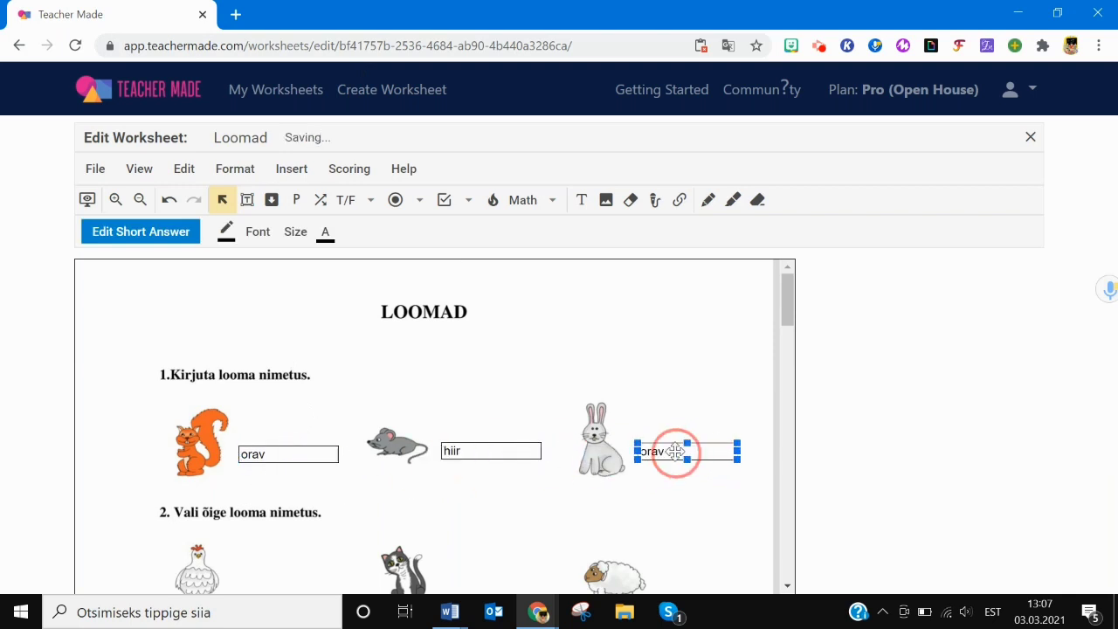
left_click_drag(395, 256, 251, 270)
key("BackSpace")
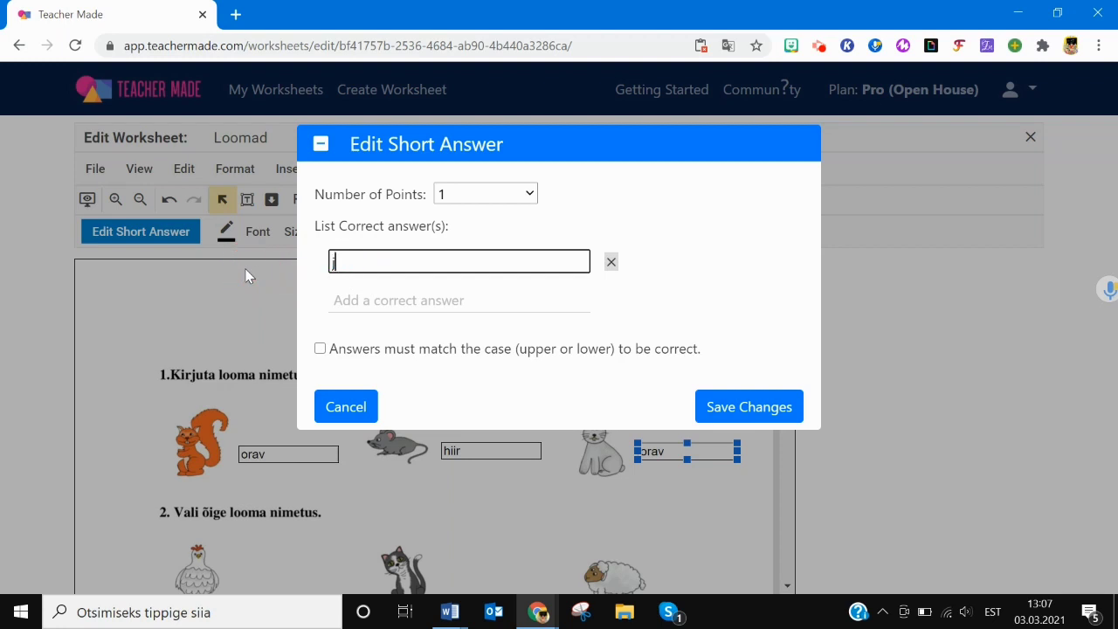
type("jänes")
left_click(404, 299)
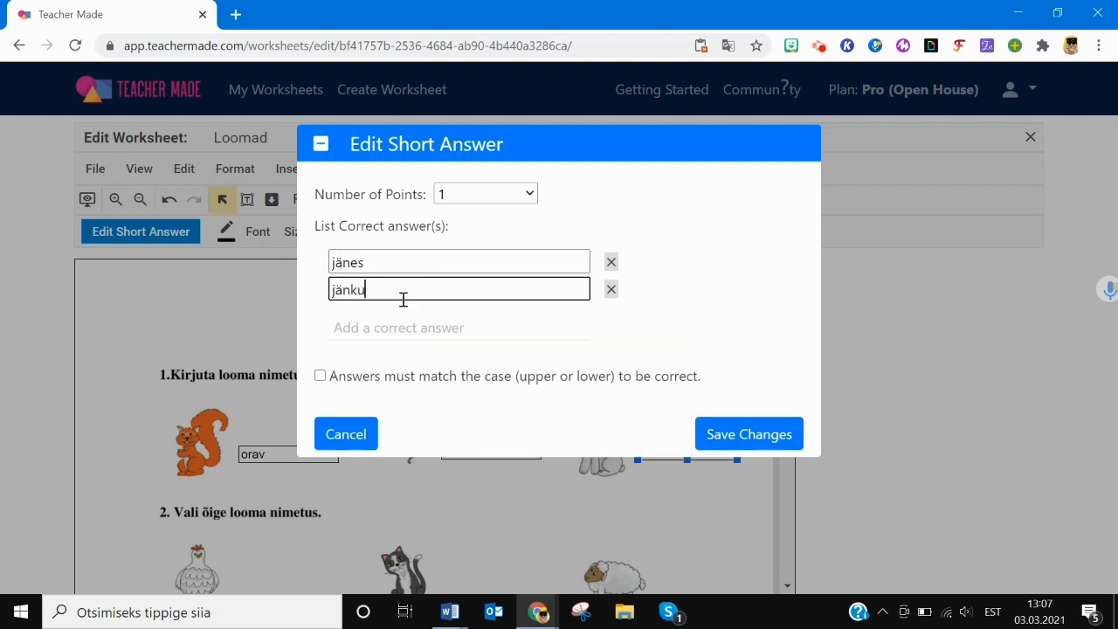
left_click(739, 434)
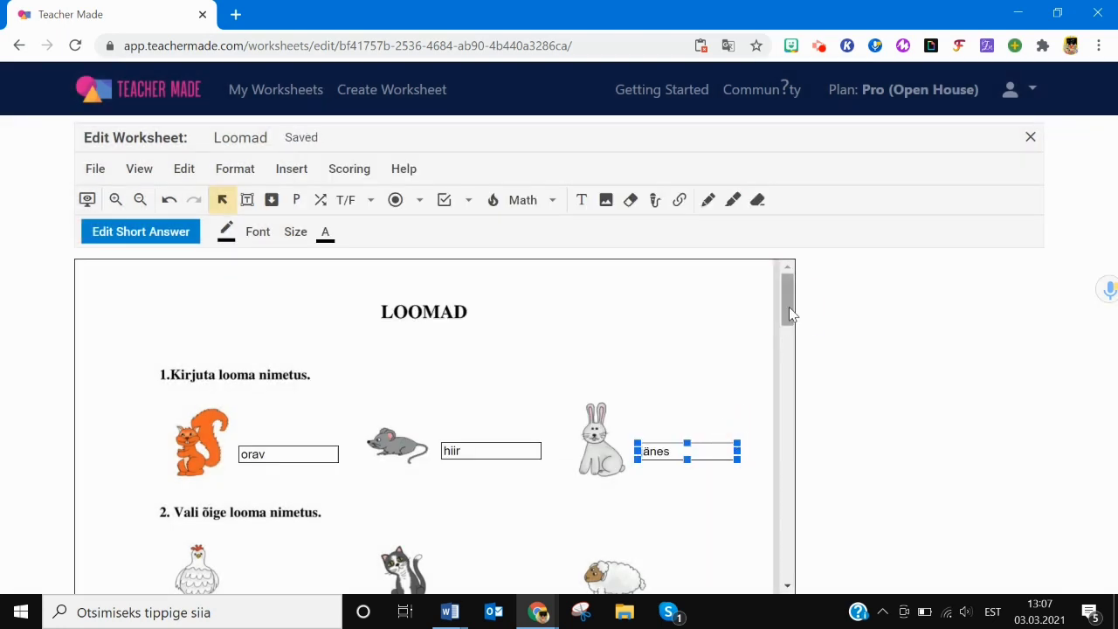
- Draw a dropdown answer box beside the hen
scroll(789, 306, "down", 1)
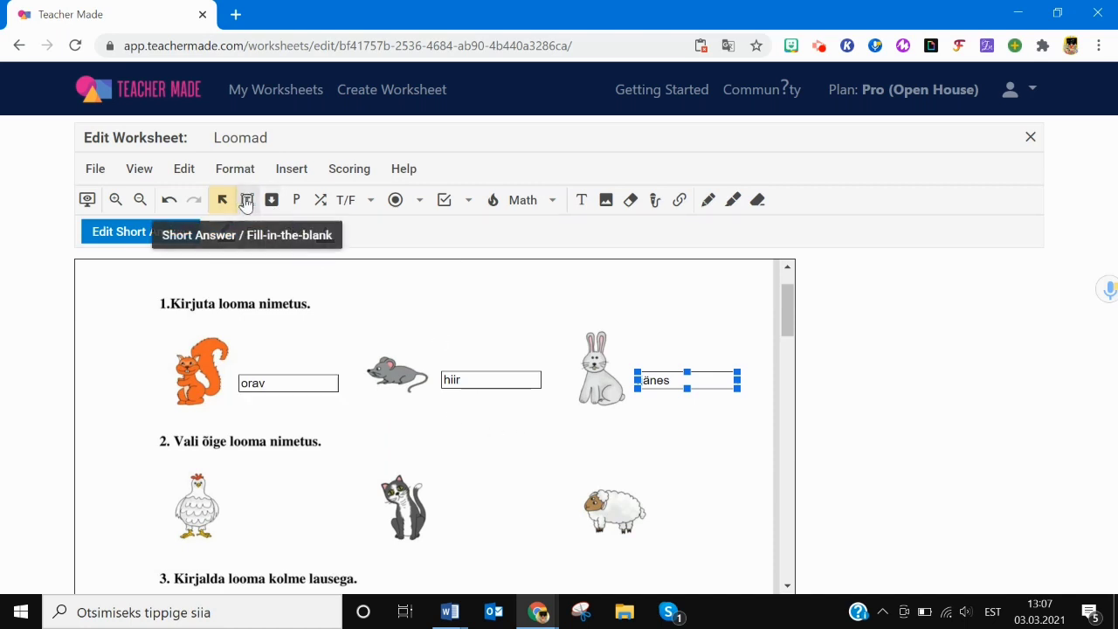
left_click(272, 201)
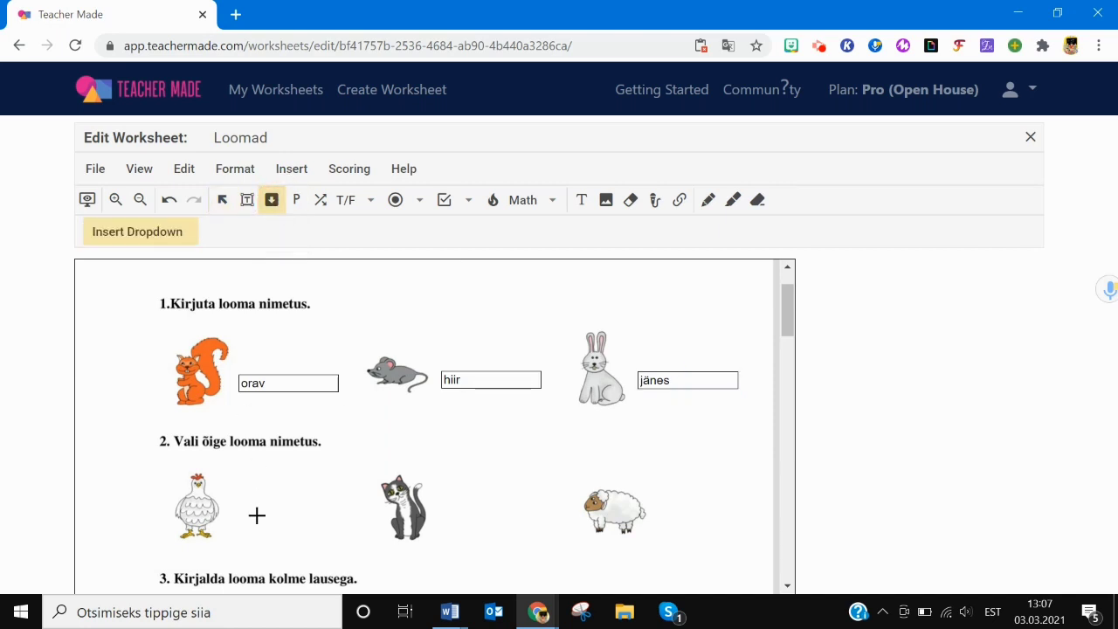
left_click_drag(239, 485, 320, 486)
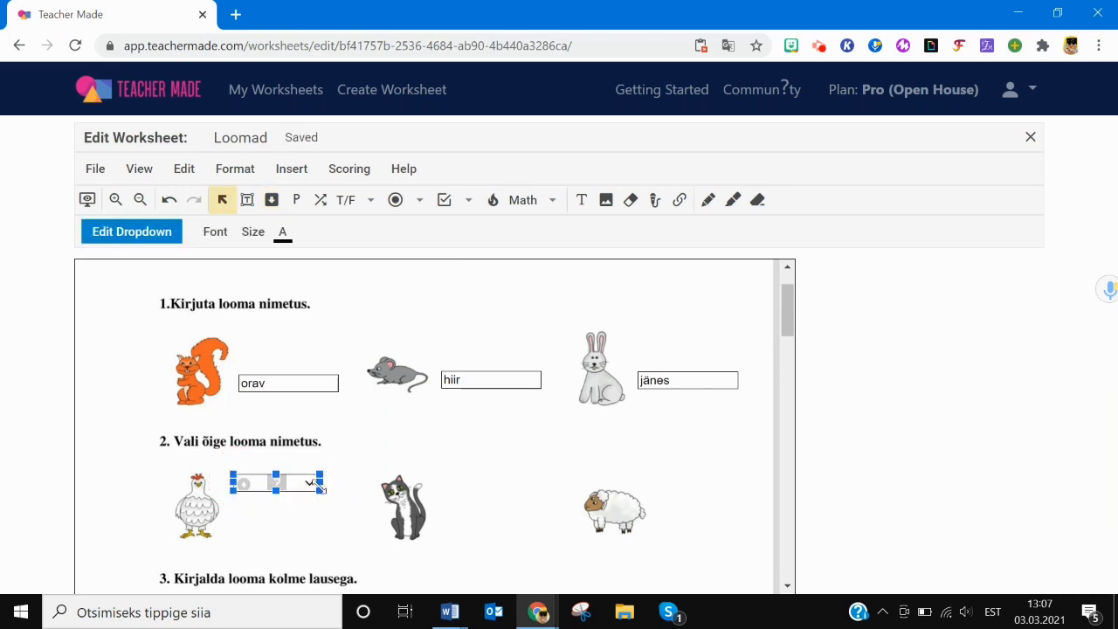
left_click(142, 233)
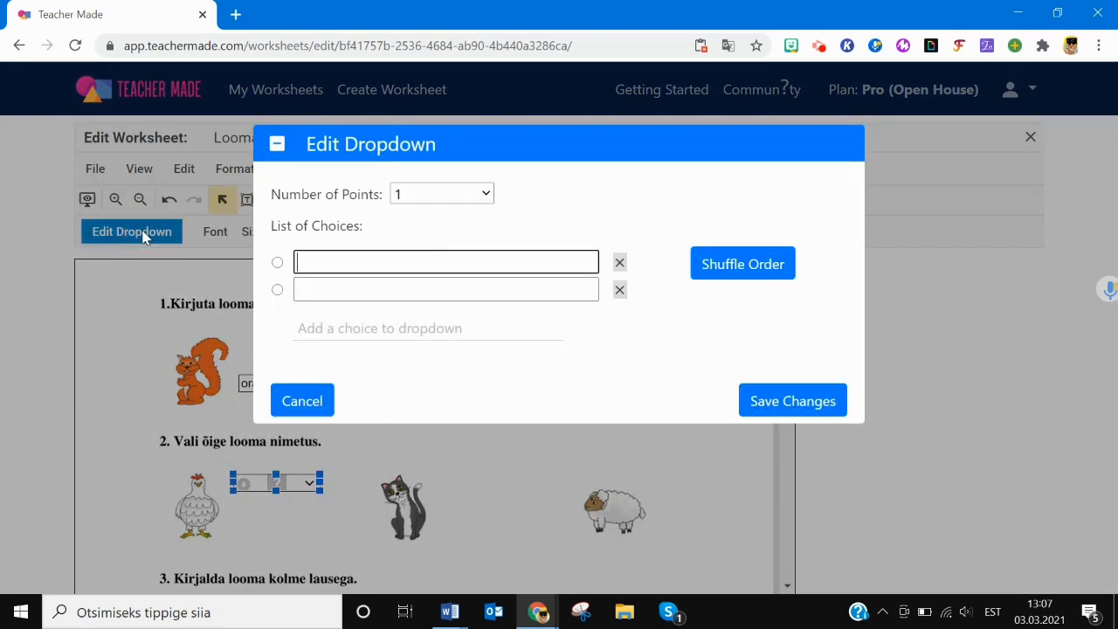
- Give the dropdown the choices kana, kass and lammas, with kana marked correct
type("kala")
left_click(333, 284)
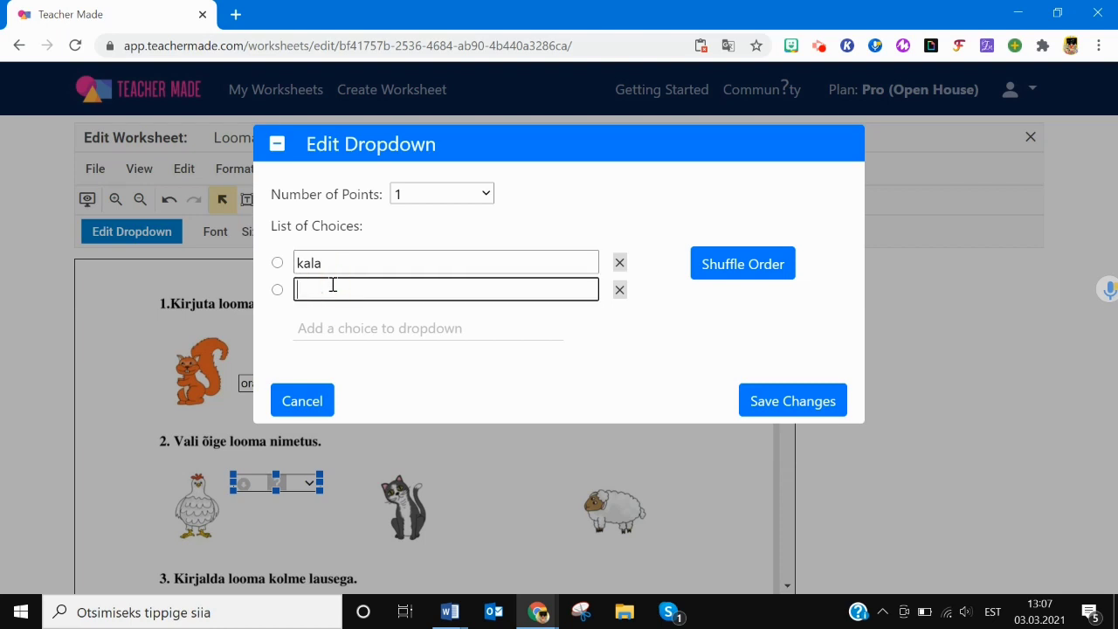
left_click(322, 328)
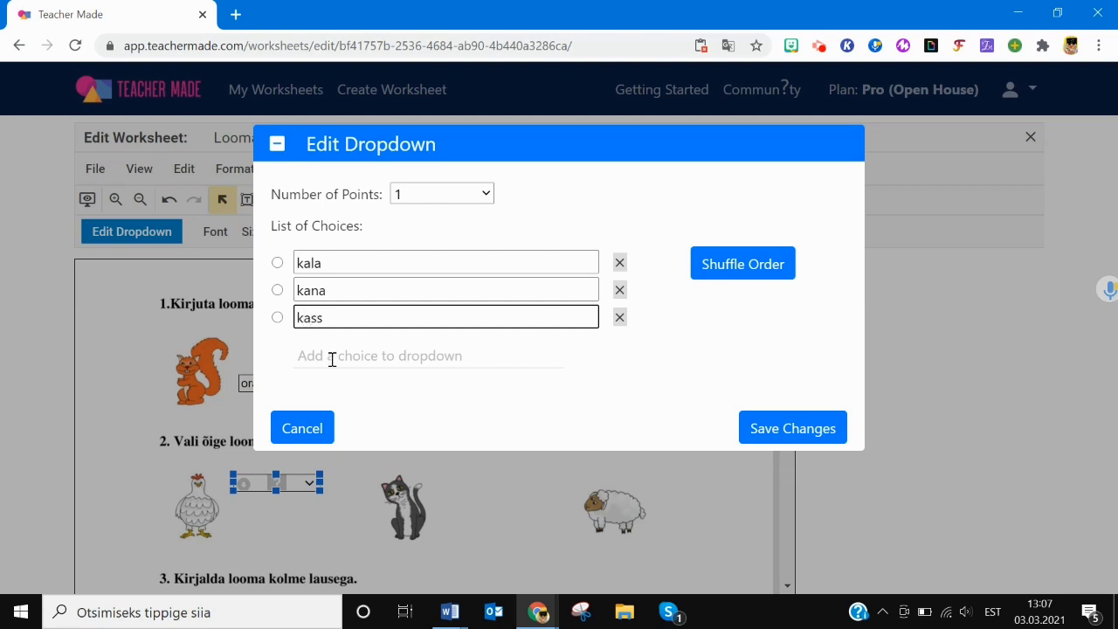
left_click(332, 356)
type("lammas")
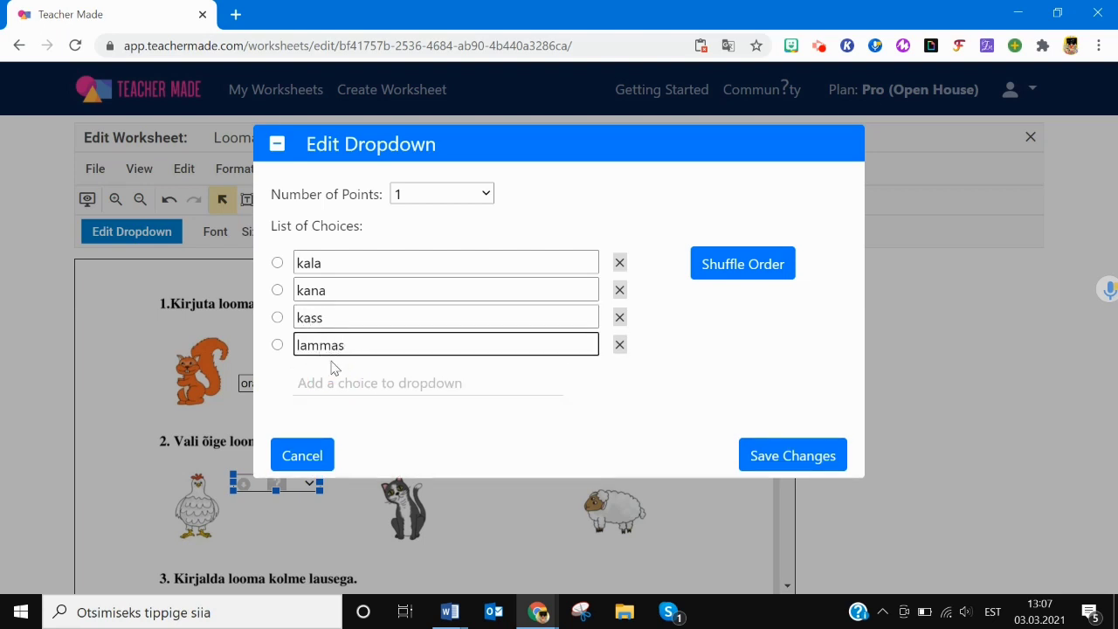
left_click(620, 263)
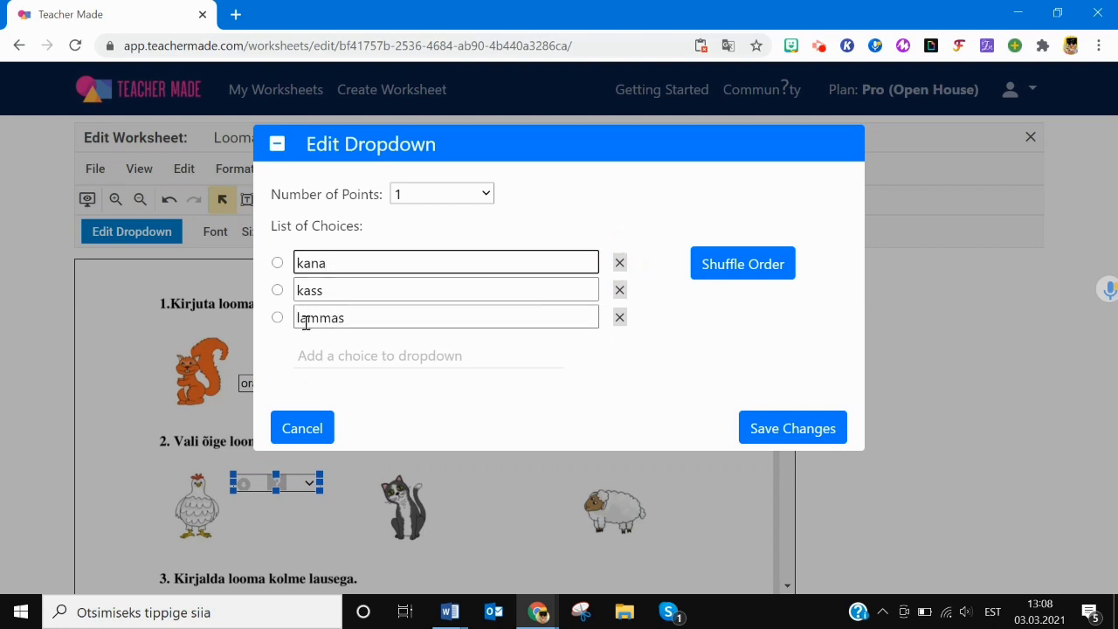
left_click(277, 263)
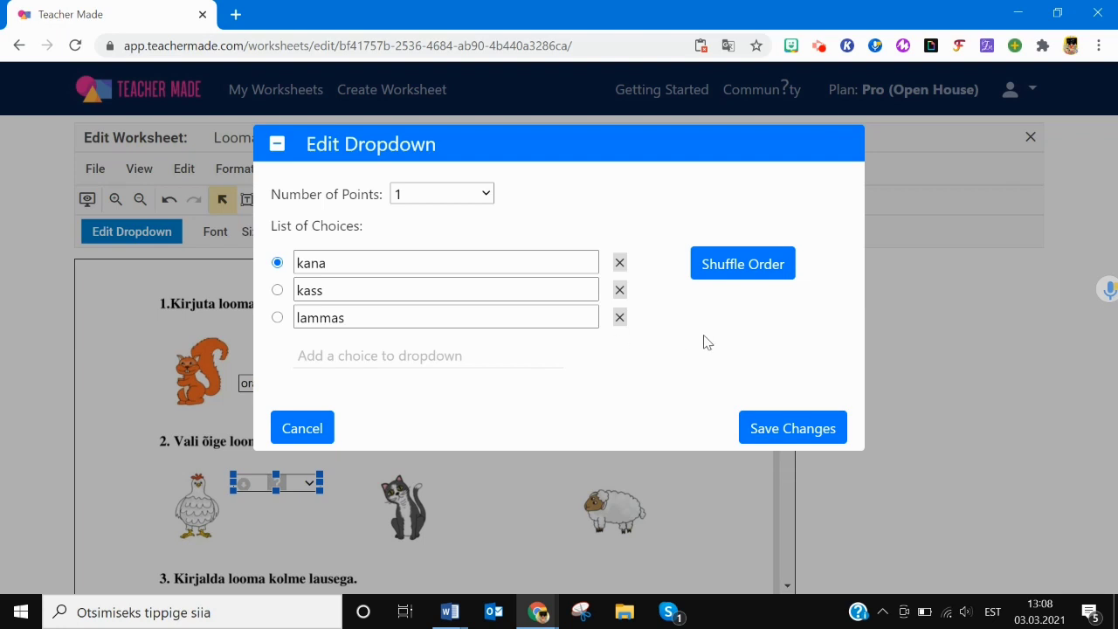
left_click(769, 428)
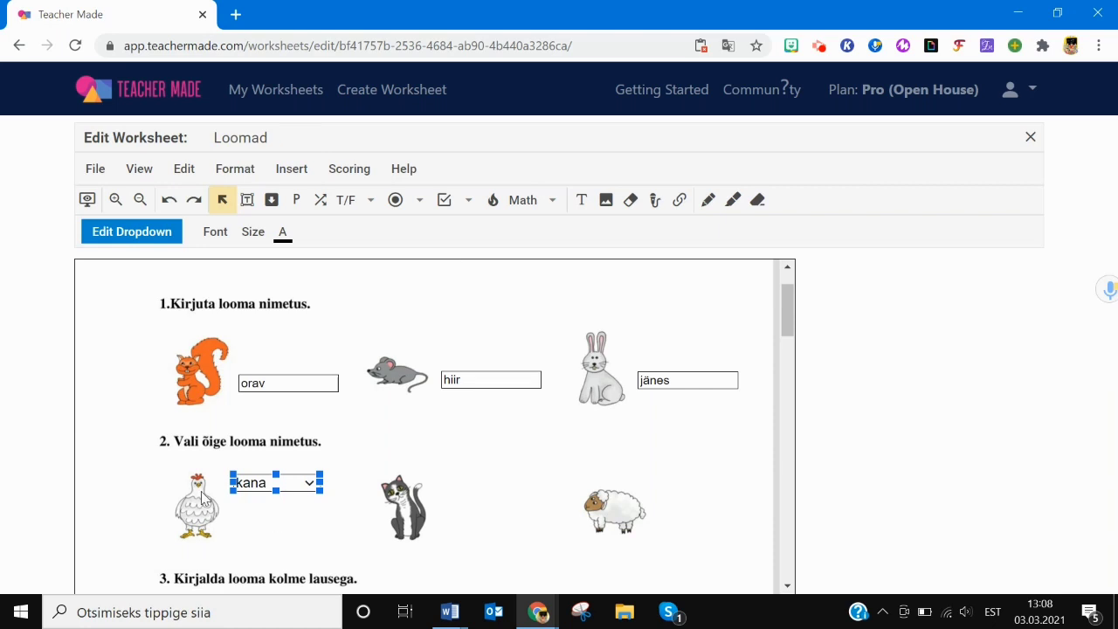
left_click(290, 486)
- Duplicate the dropdown beside the cat, shuffle its choices, and mark kass correct
left_click(287, 483)
key("ctrl+c")
key("ctrl+v")
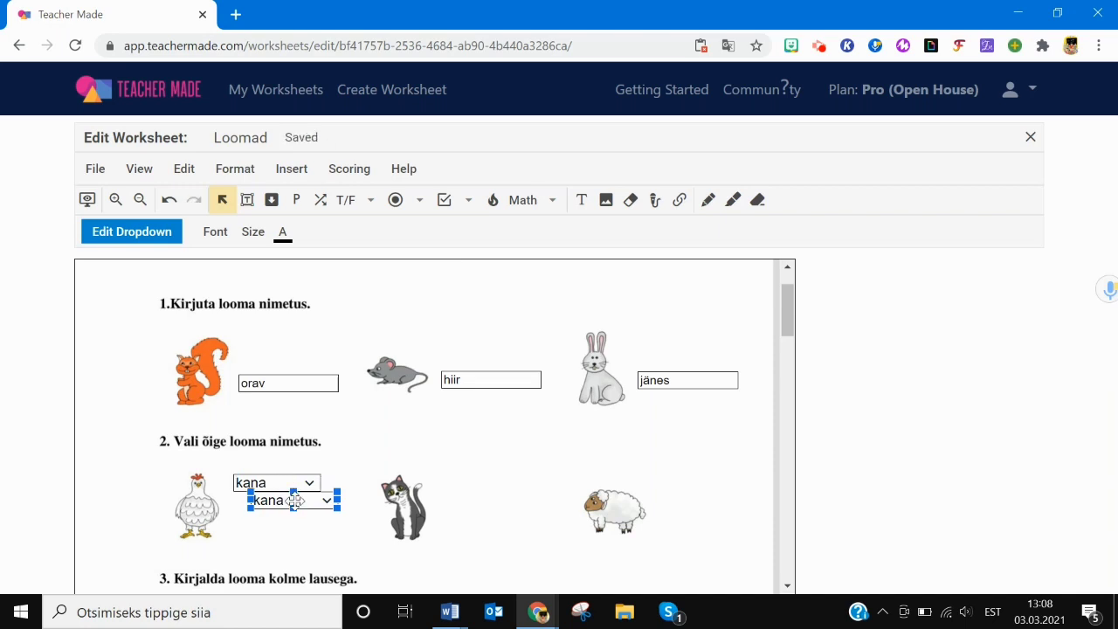
left_click(298, 506)
left_click_drag(298, 506, 488, 489)
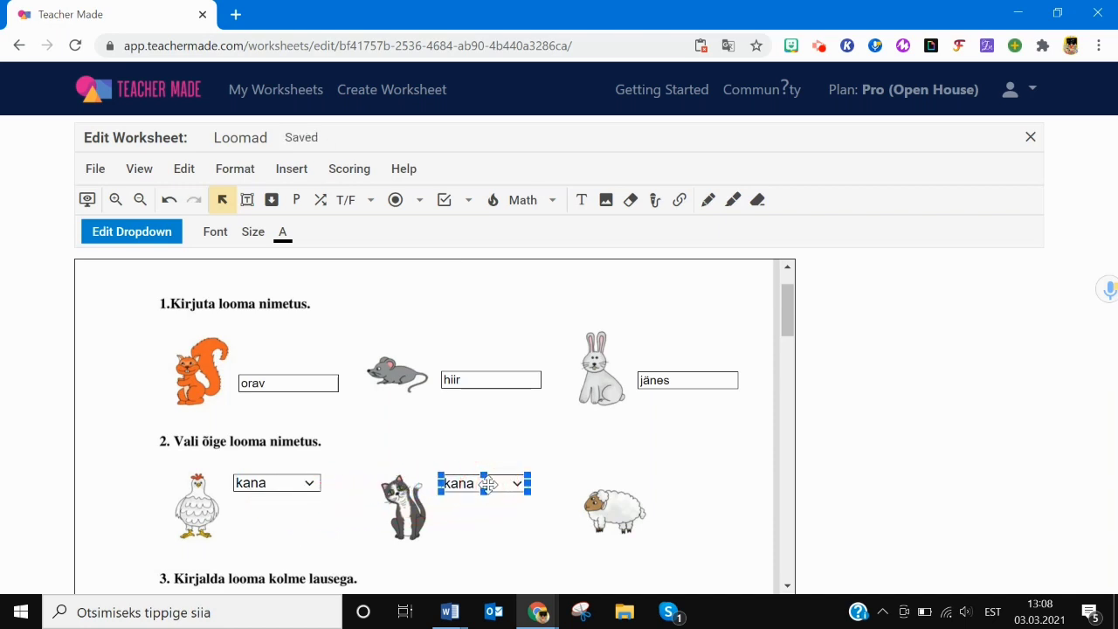
left_click(132, 232)
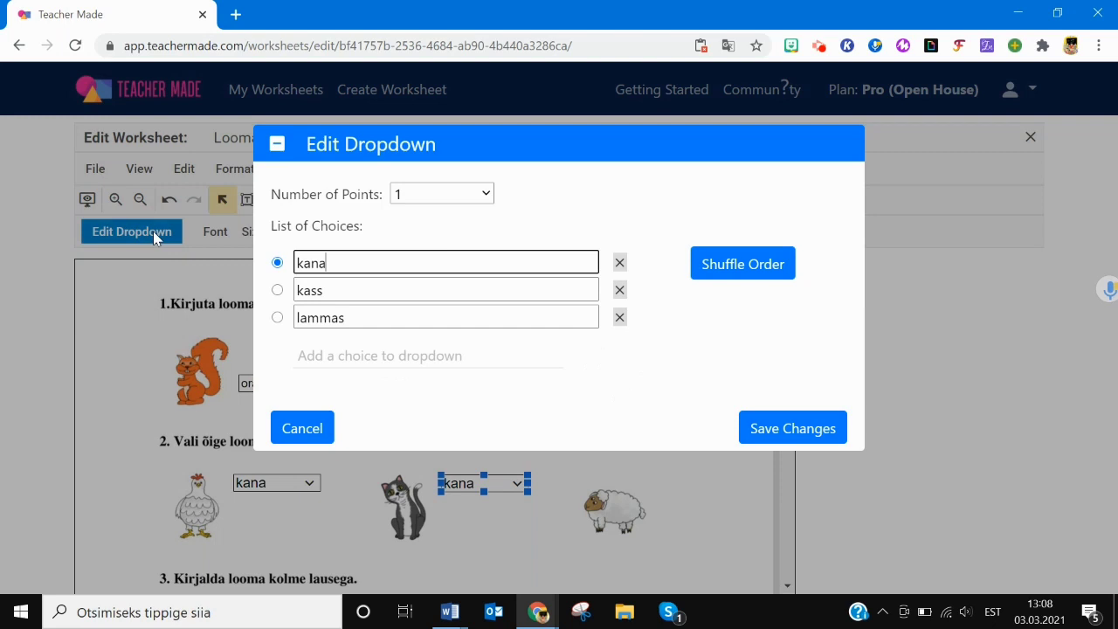
left_click(755, 274)
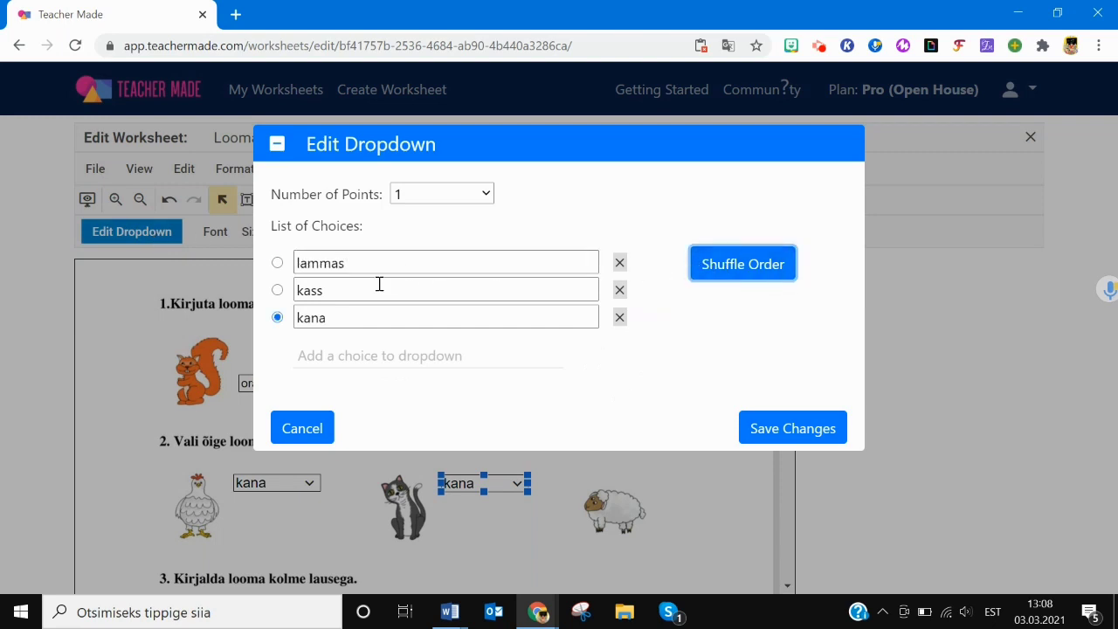
left_click(277, 290)
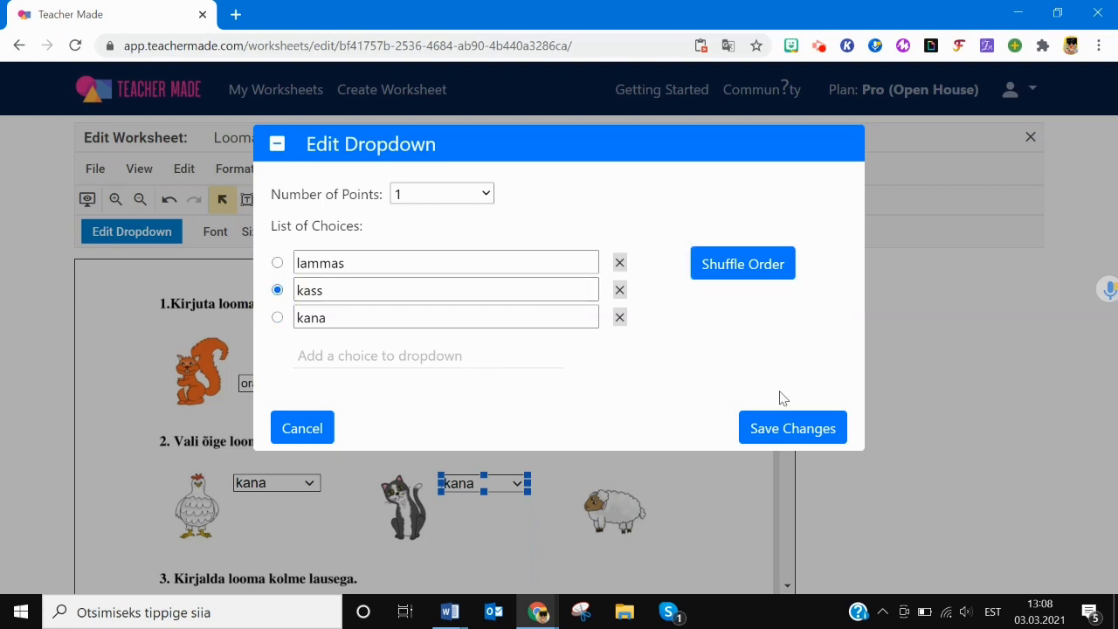
left_click(780, 430)
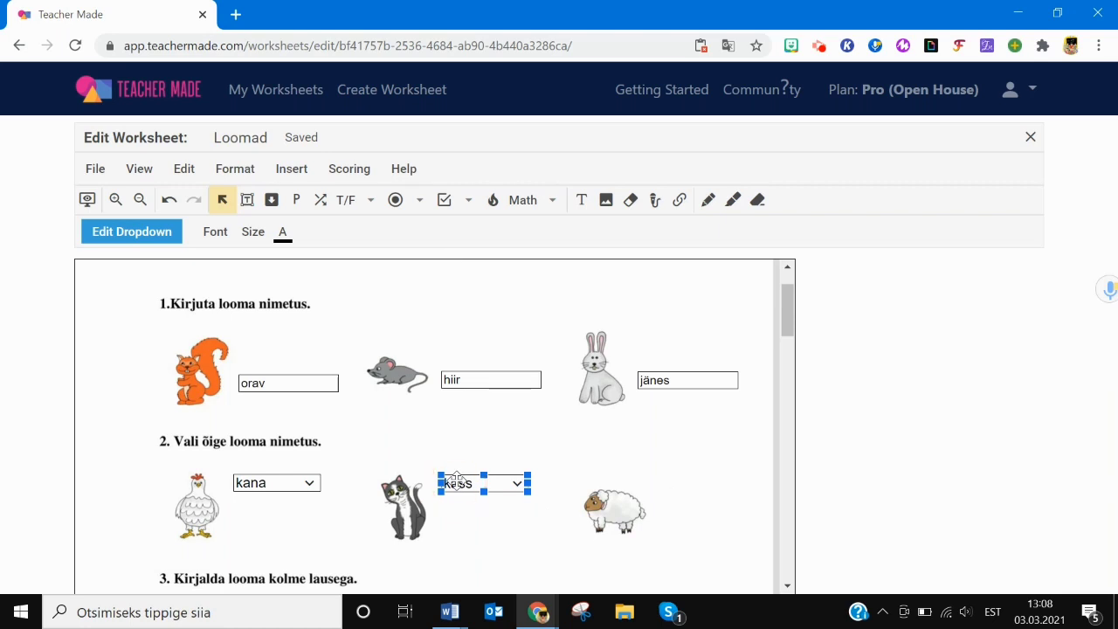
- Add another copy beside the sheep with lammas correct and shuffled choices
key("ctrl+v")
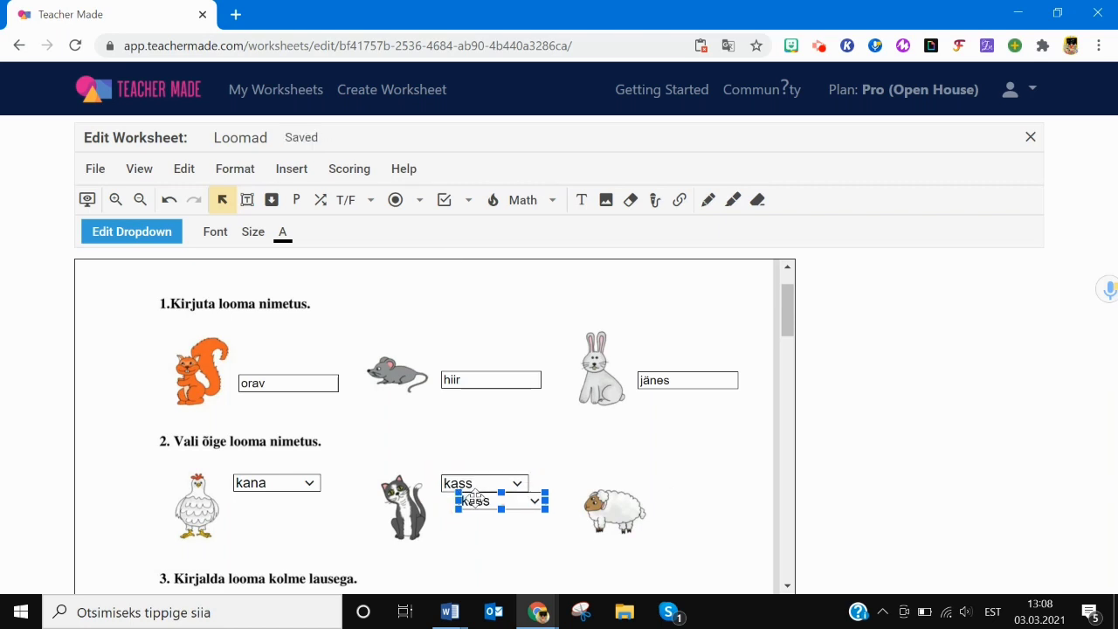
left_click_drag(476, 499, 700, 475)
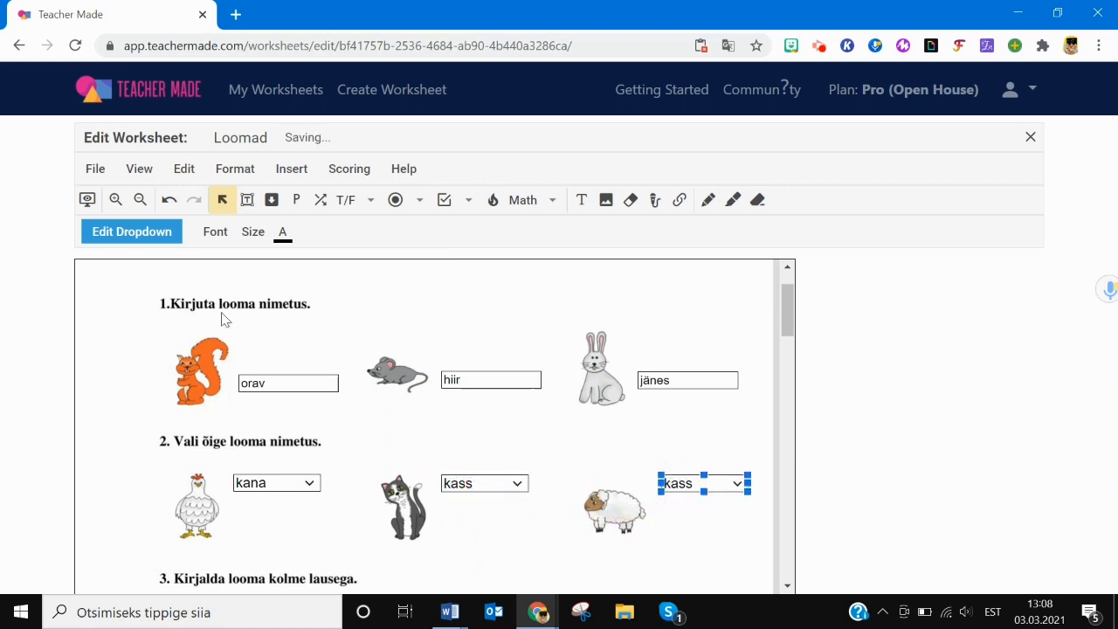
left_click(162, 232)
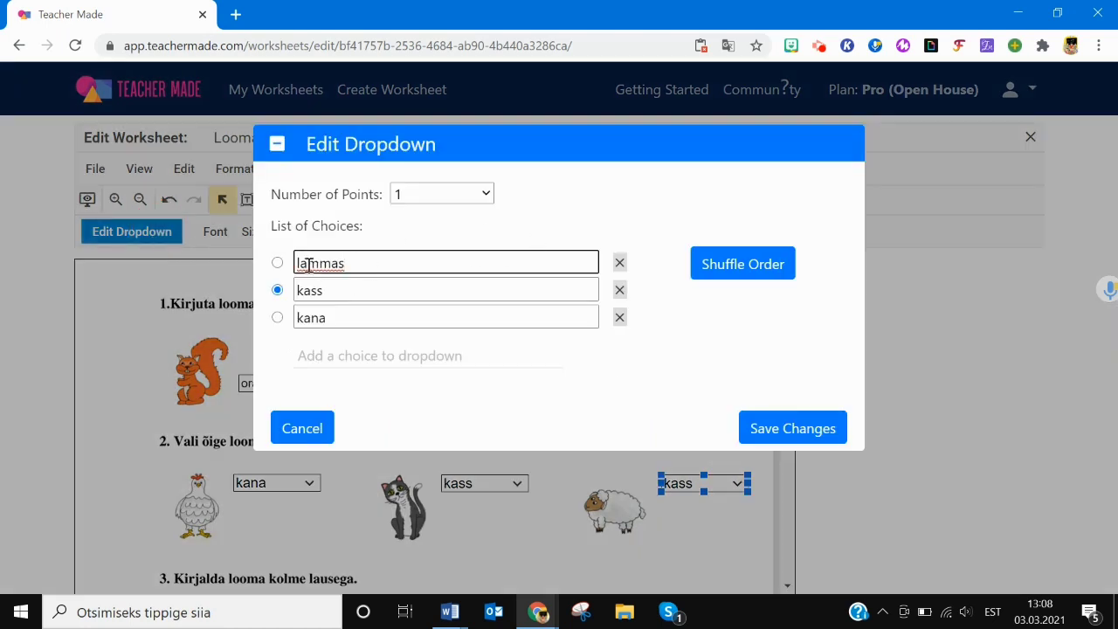
left_click(276, 265)
left_click(732, 269)
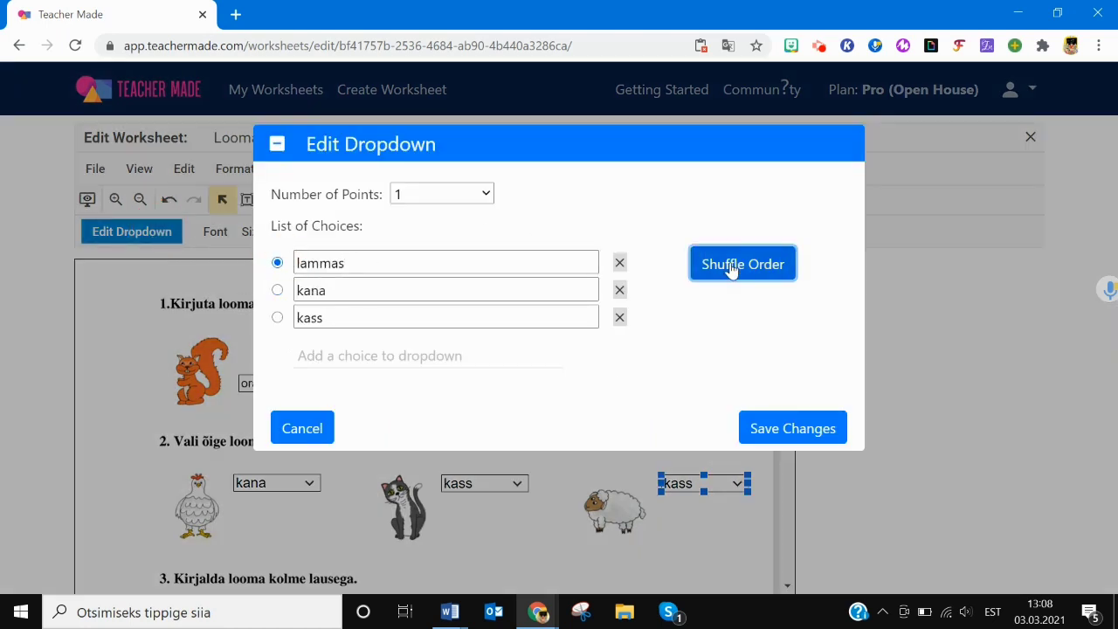
left_click(794, 430)
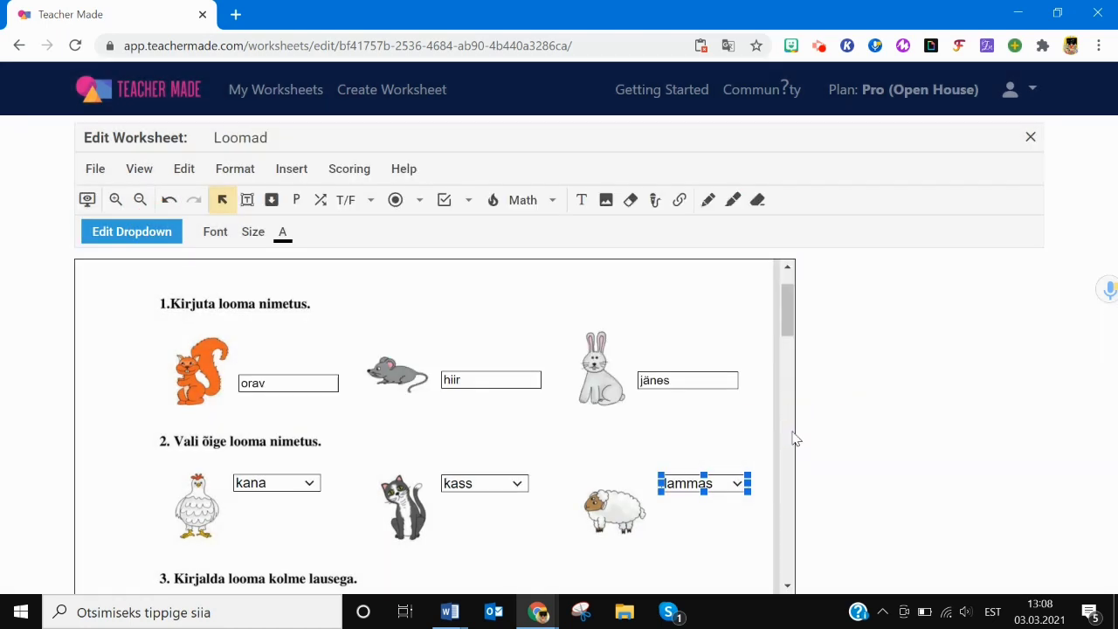
left_click(732, 540)
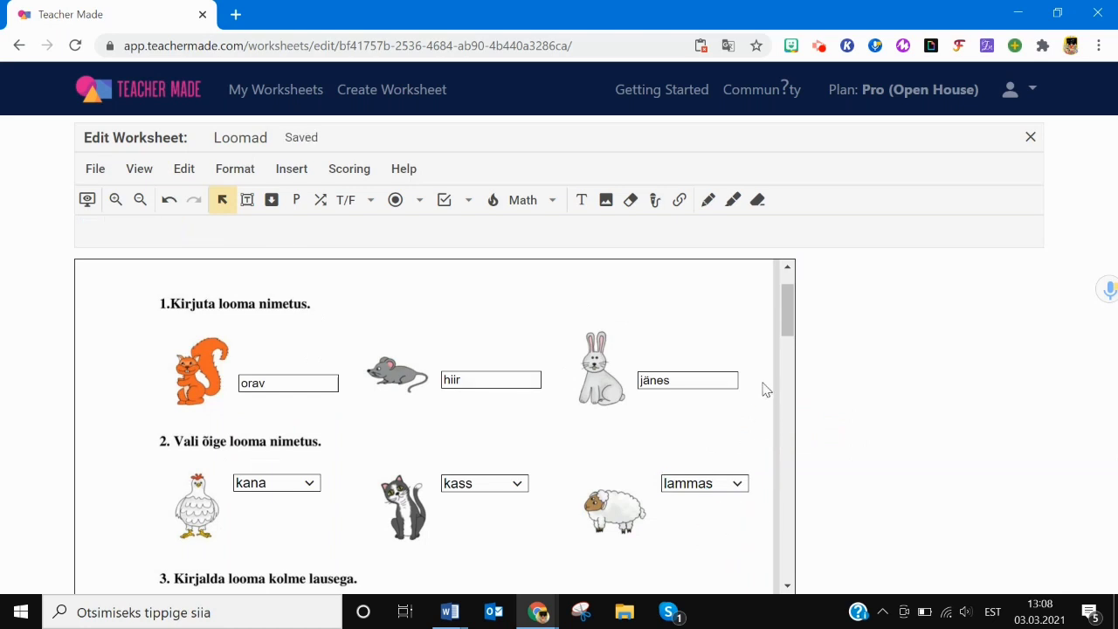
left_click_drag(789, 330, 793, 357)
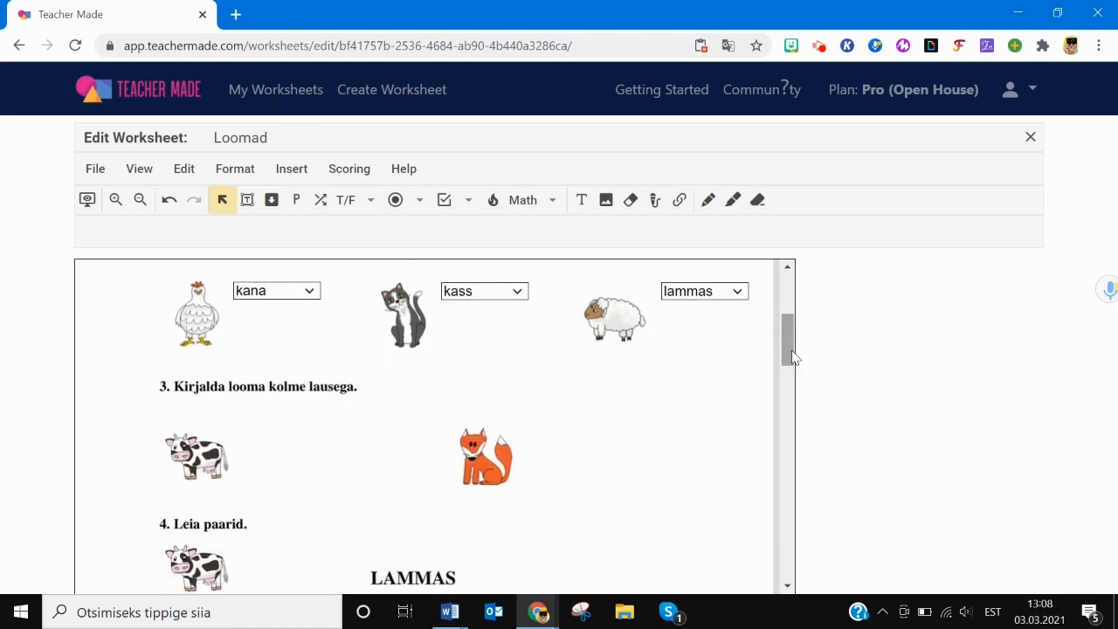
- Draw an open-answer box beside the cow with starter text 'Lehm on ...'
left_click(296, 200)
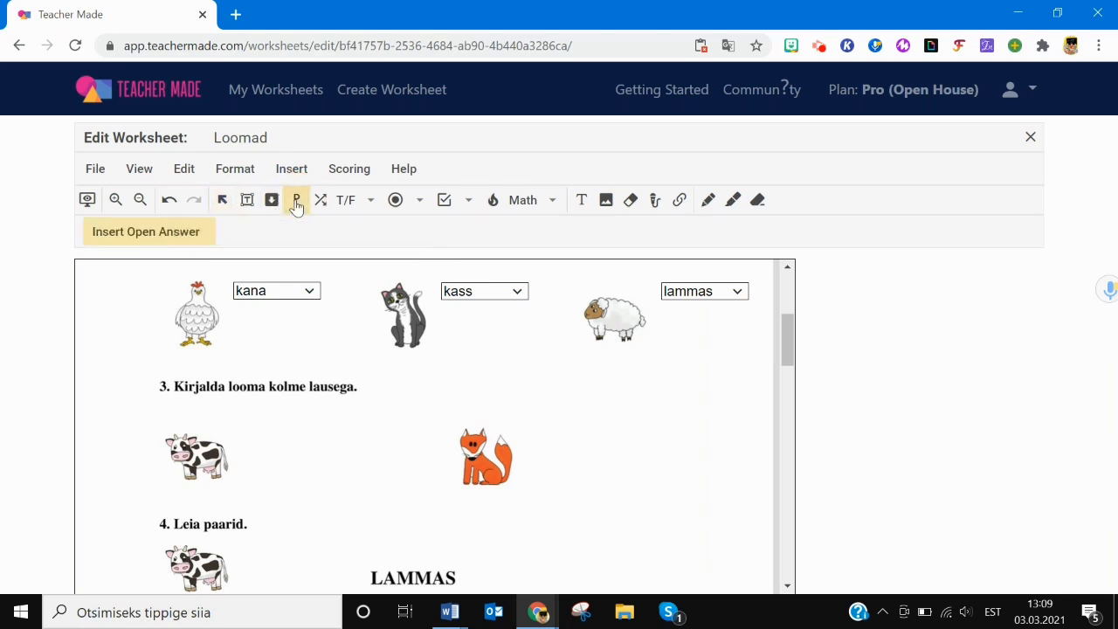
left_click_drag(242, 412, 413, 471)
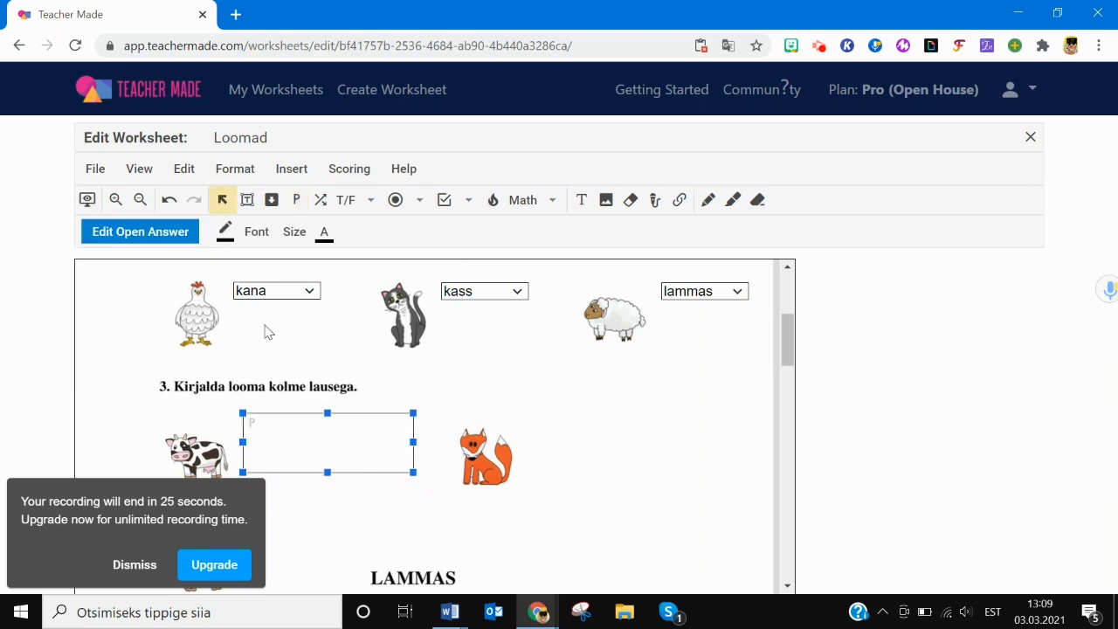
left_click(158, 234)
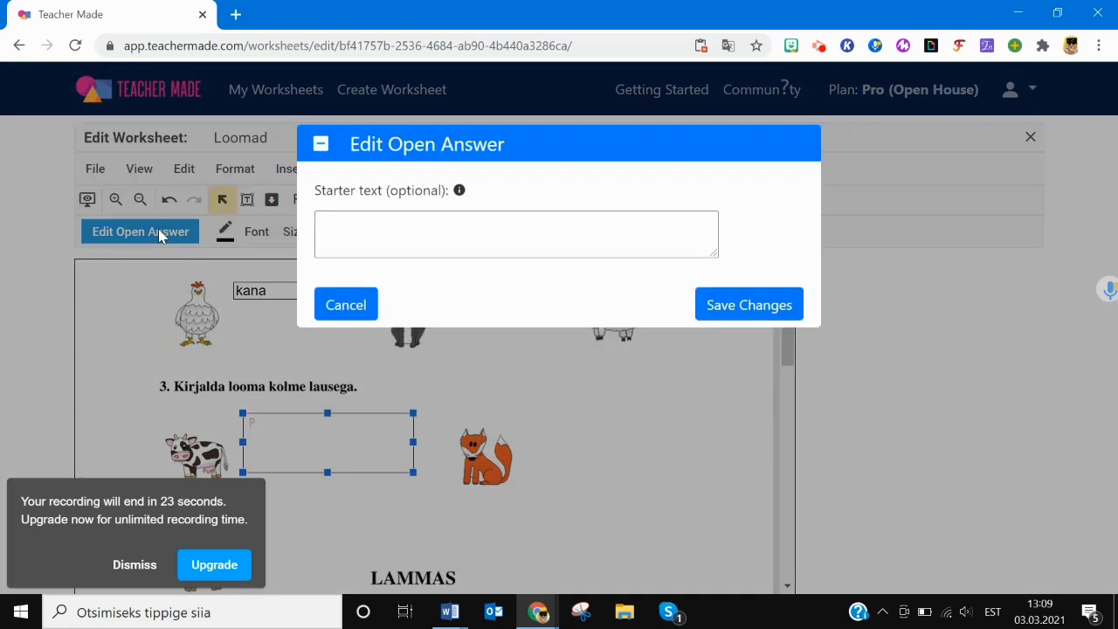
left_click(376, 224)
type("Lehm on ...")
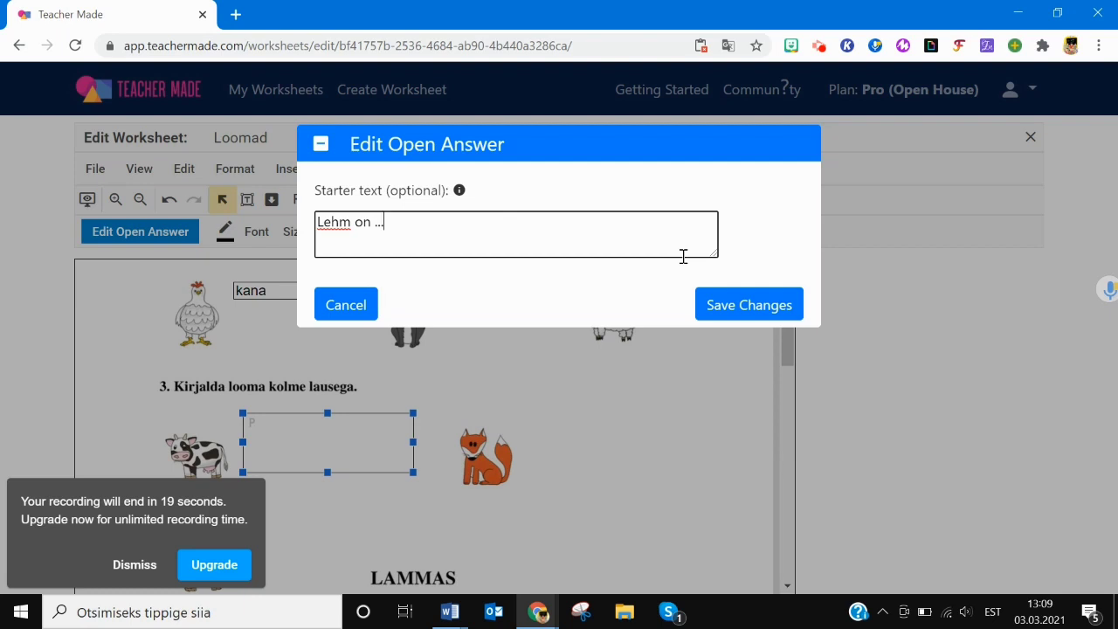
left_click(747, 306)
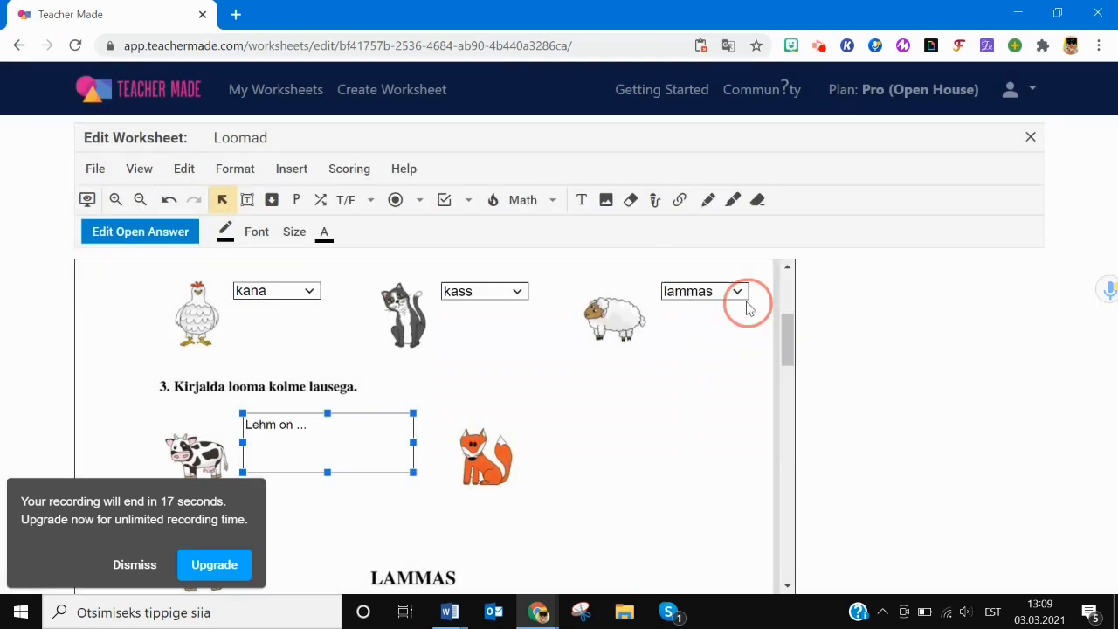
left_click(175, 240)
left_click(367, 302)
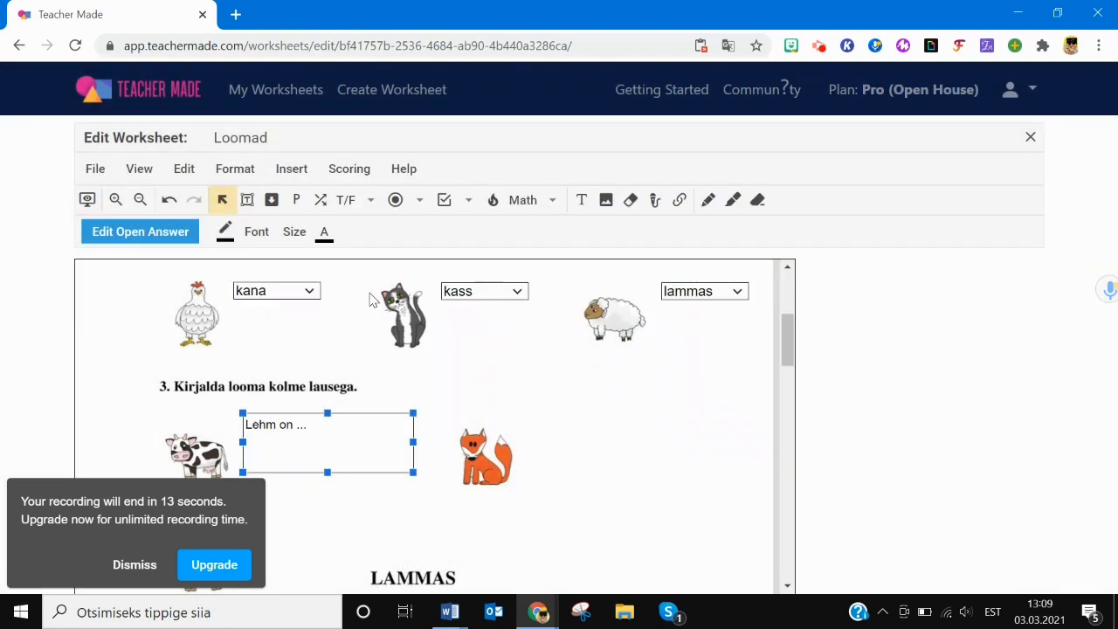
- Add an open-answer box beside the fox with starter text 'Rebane on...'
left_click(296, 200)
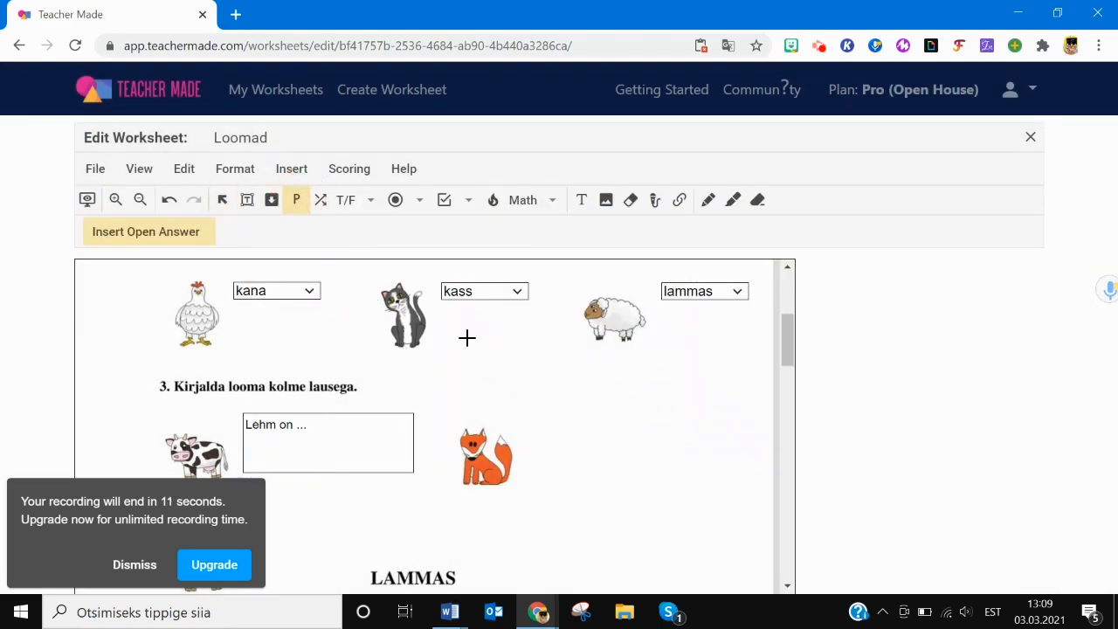
left_click_drag(525, 415, 689, 476)
left_click(389, 225)
type("Rebane on...")
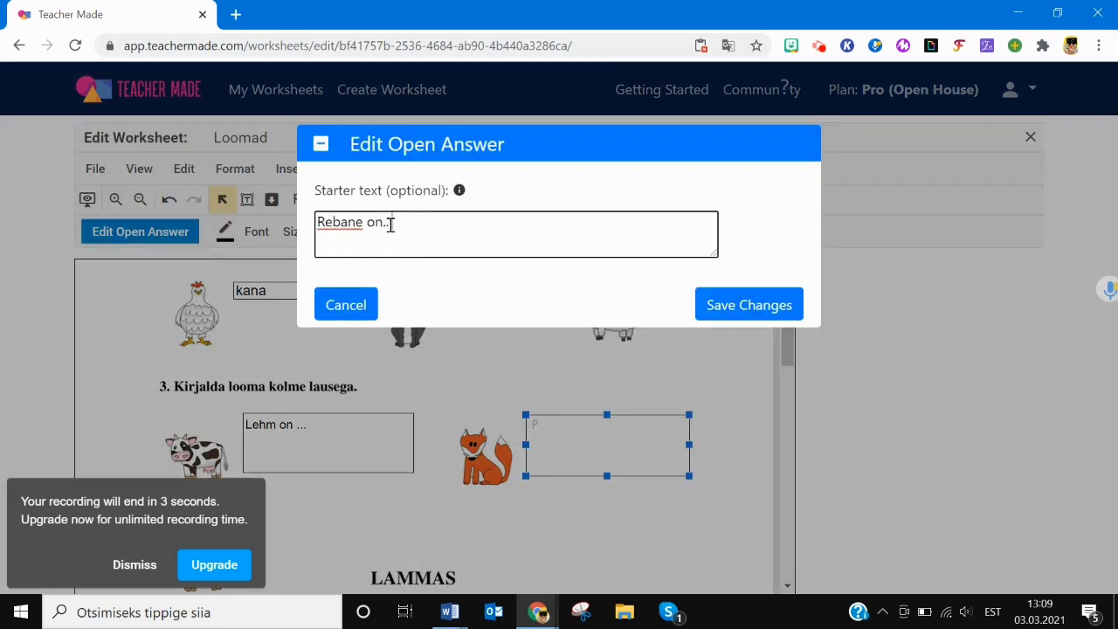
left_click(741, 308)
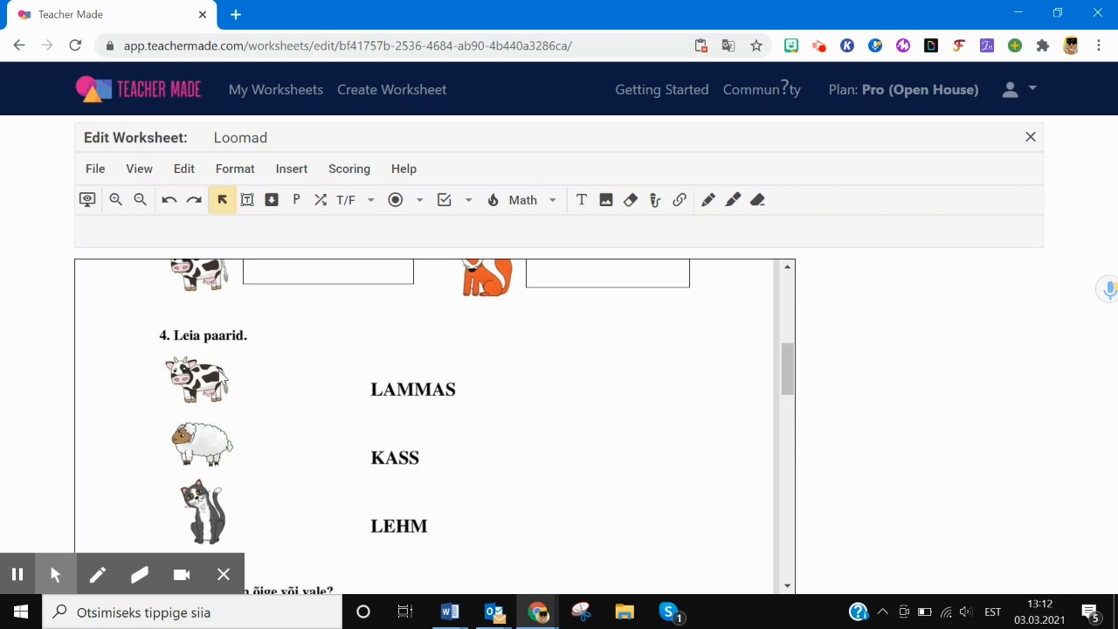
- Make the cow picture and LAMMAS matching boxes, undoing an accidental cow–LAMMAS link
left_click(319, 201)
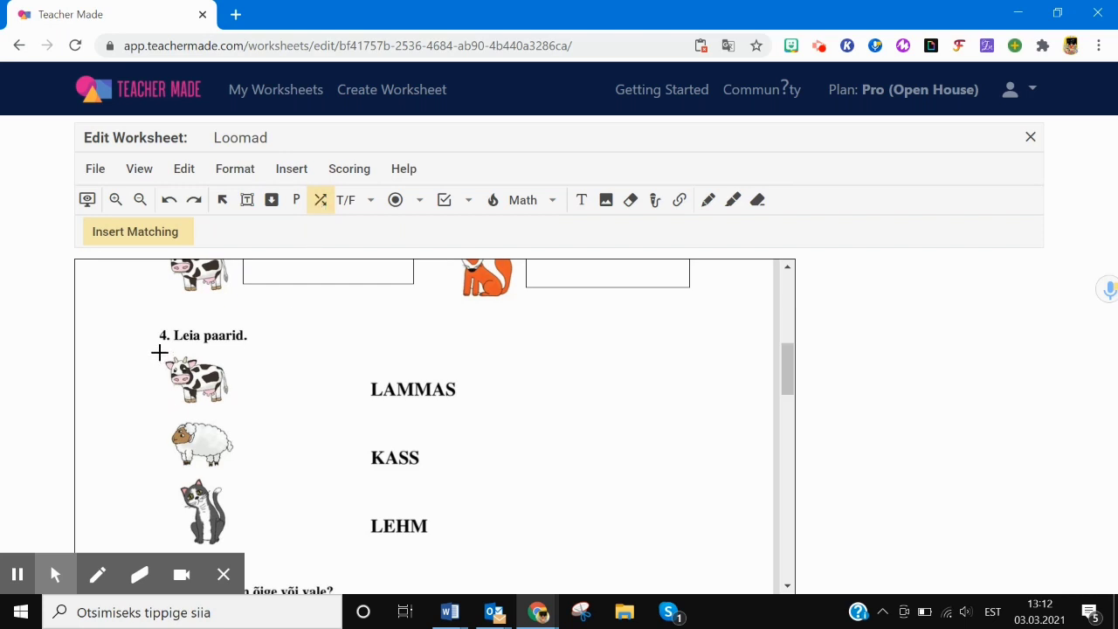
left_click_drag(159, 352, 239, 407)
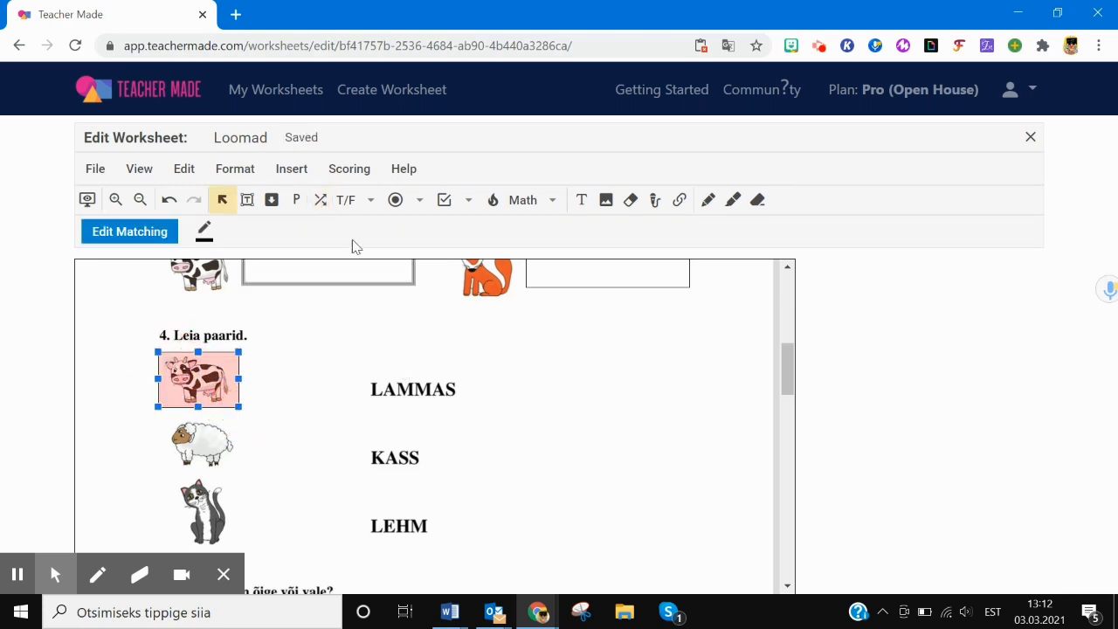
left_click(319, 200)
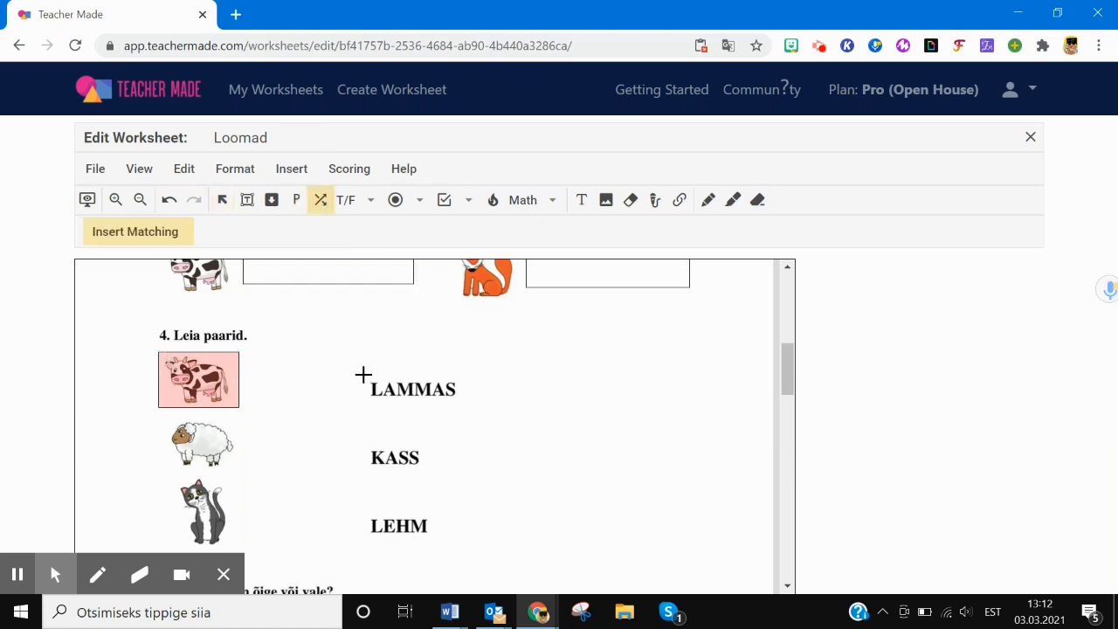
left_click_drag(364, 375, 462, 398)
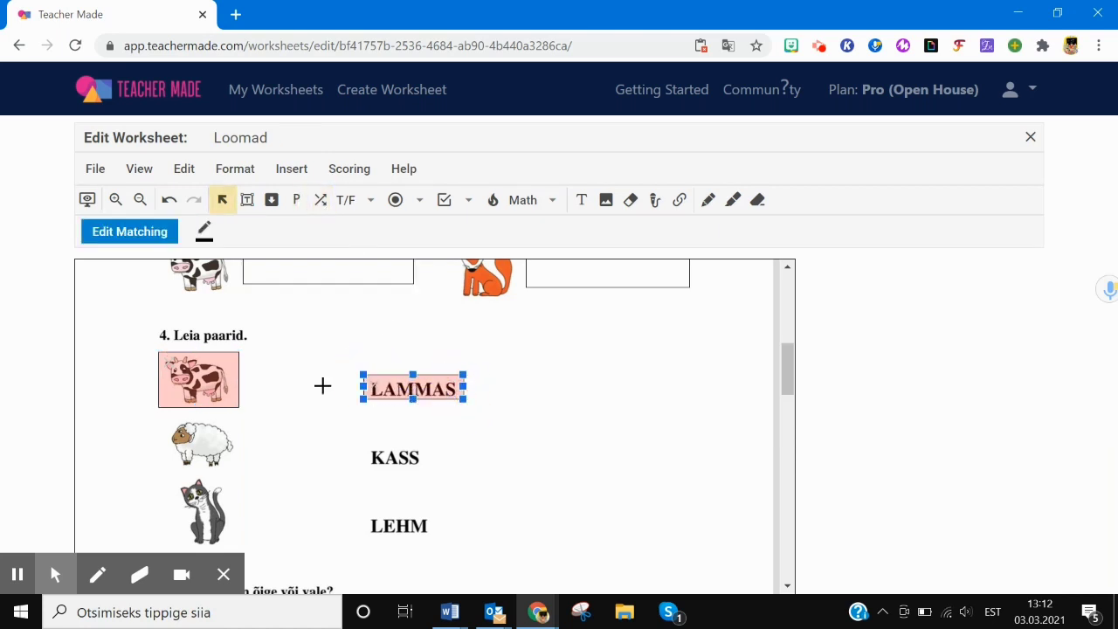
left_click(207, 378)
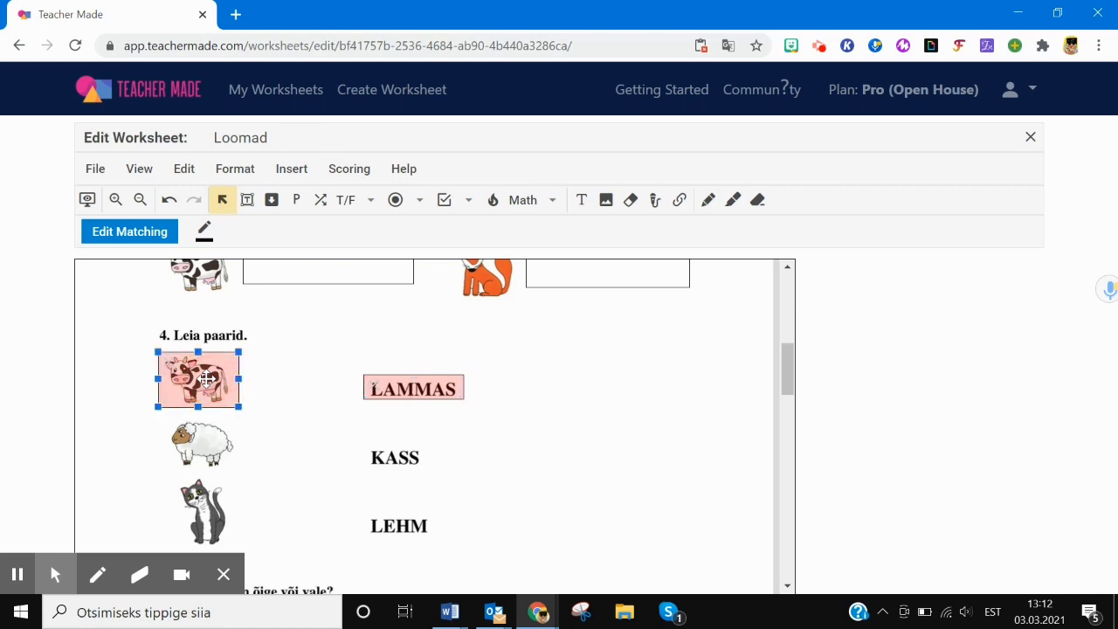
left_click(392, 390)
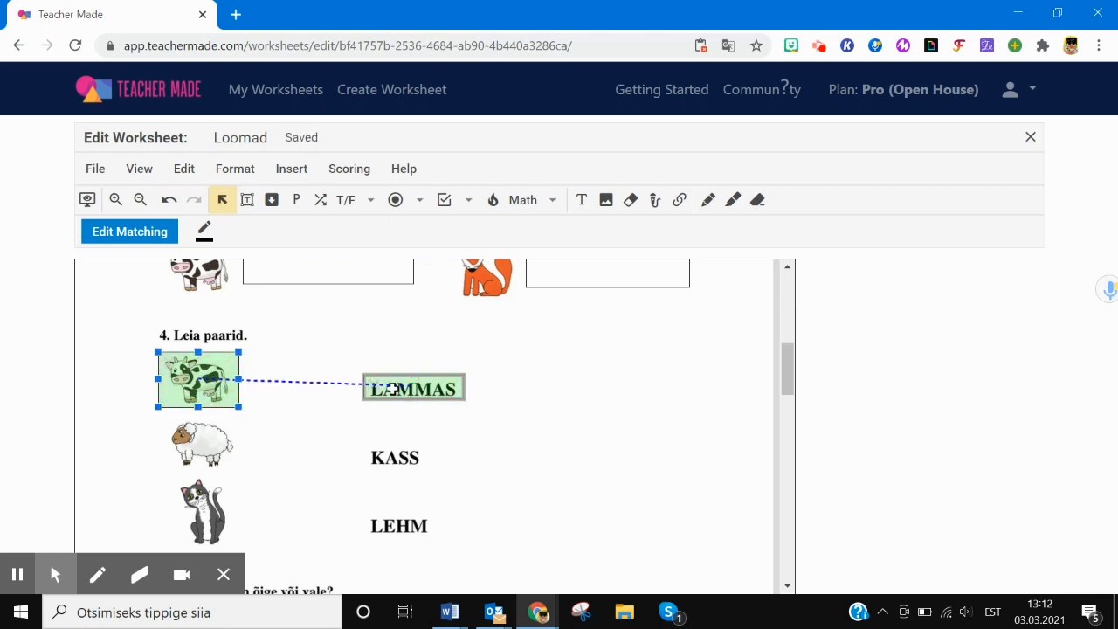
left_click(321, 200)
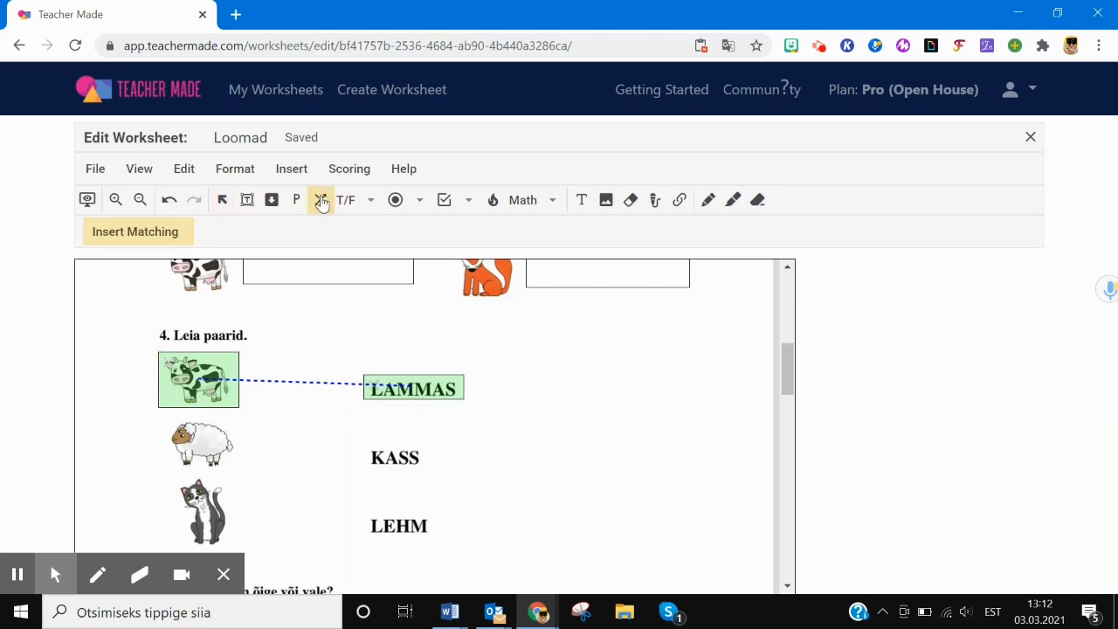
left_click(168, 201)
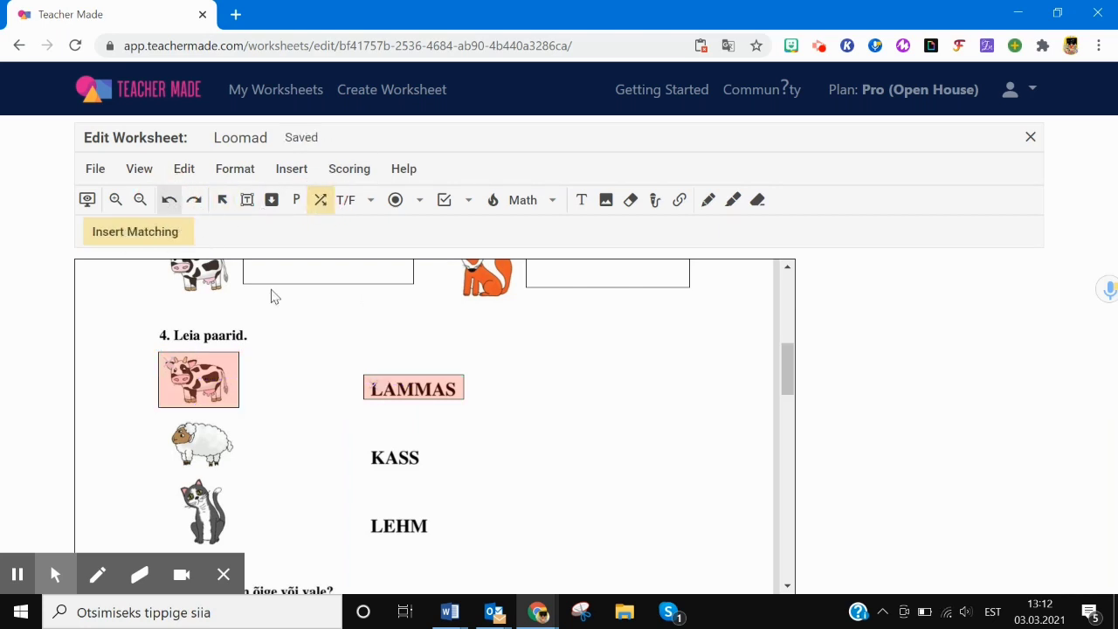
- Add matching boxes for the sheep and cat pictures and the word LEHM
left_click(327, 200)
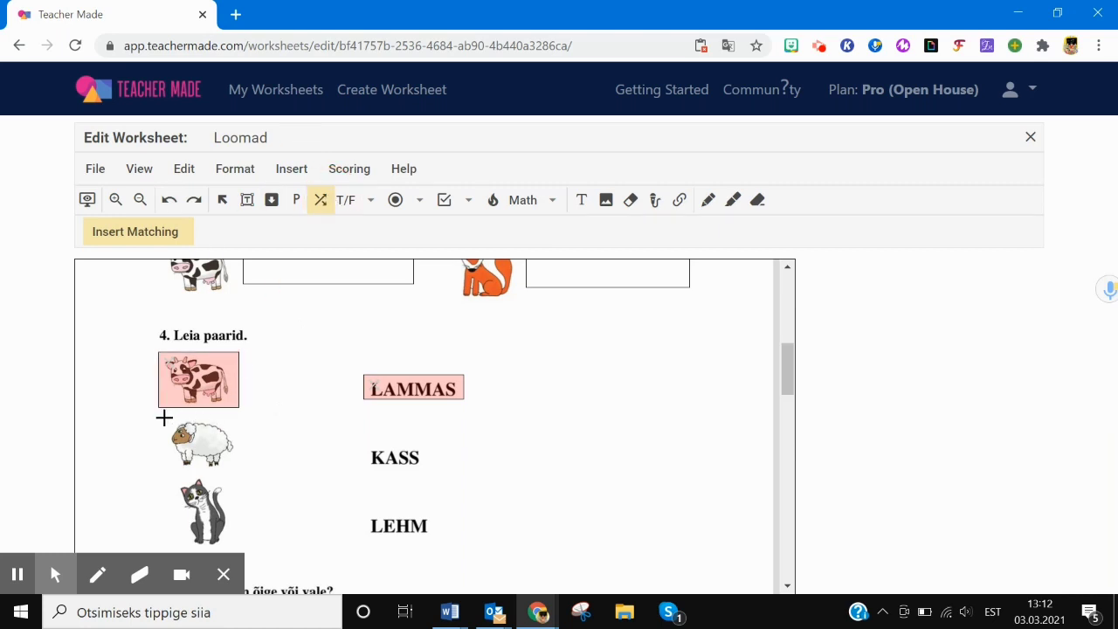
left_click_drag(163, 417, 237, 463)
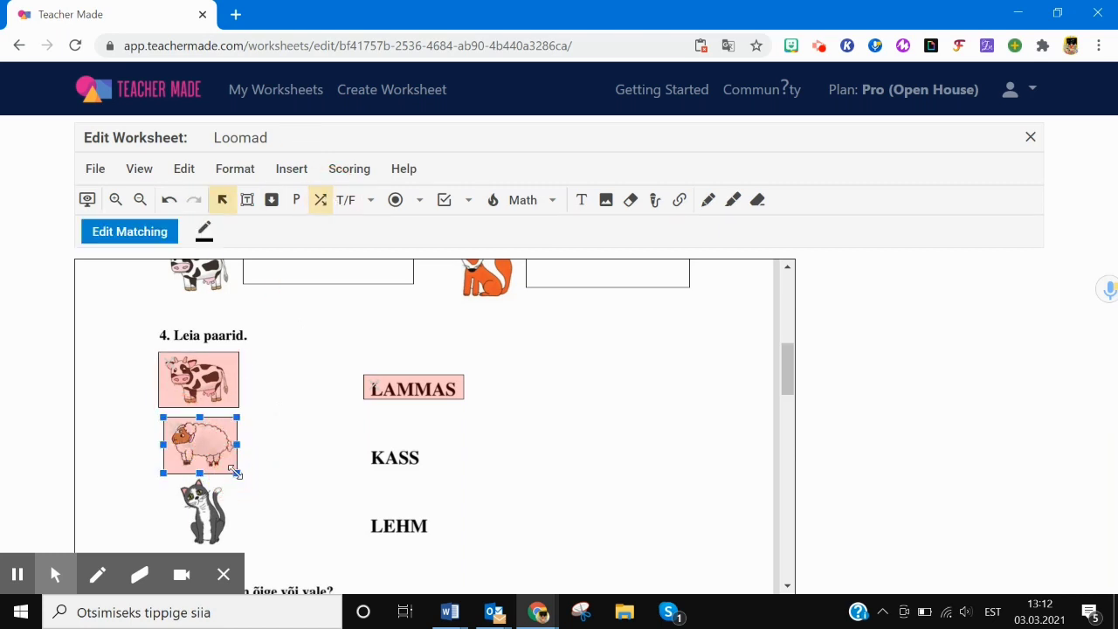
left_click(362, 449)
left_click_drag(361, 449, 426, 468)
scroll(791, 379, "down", 2)
left_click(317, 200)
left_click_drag(171, 276, 234, 347)
left_click(320, 200)
left_click_drag(364, 309, 433, 340)
left_click_drag(786, 395, 786, 387)
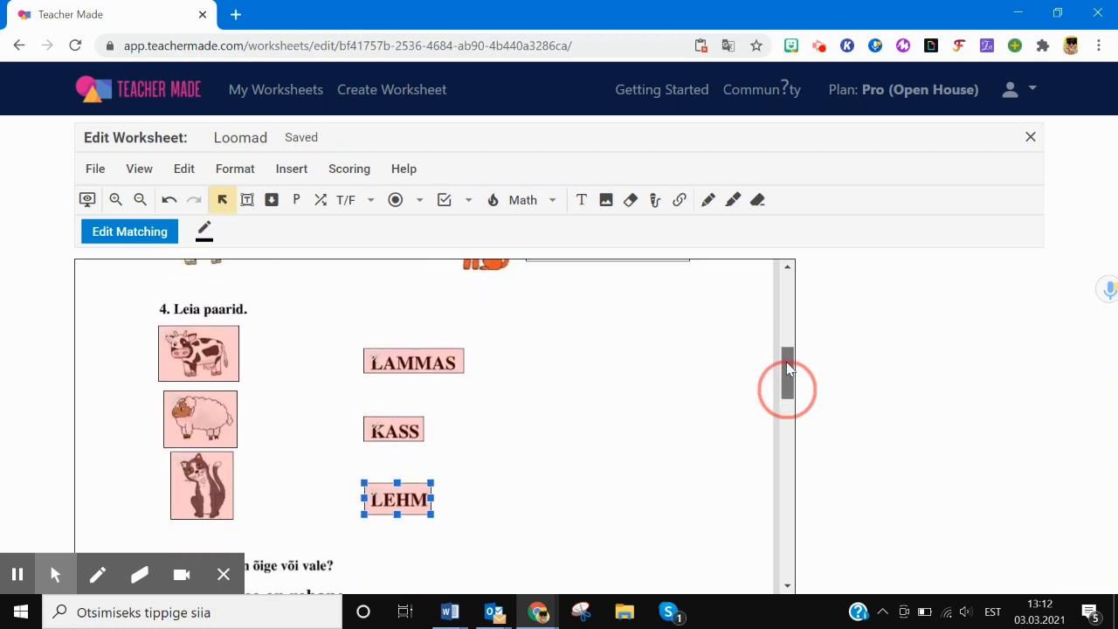
- Link the cow to LEHM, the sheep to LAMMAS and the cat to KASS
left_click(200, 358)
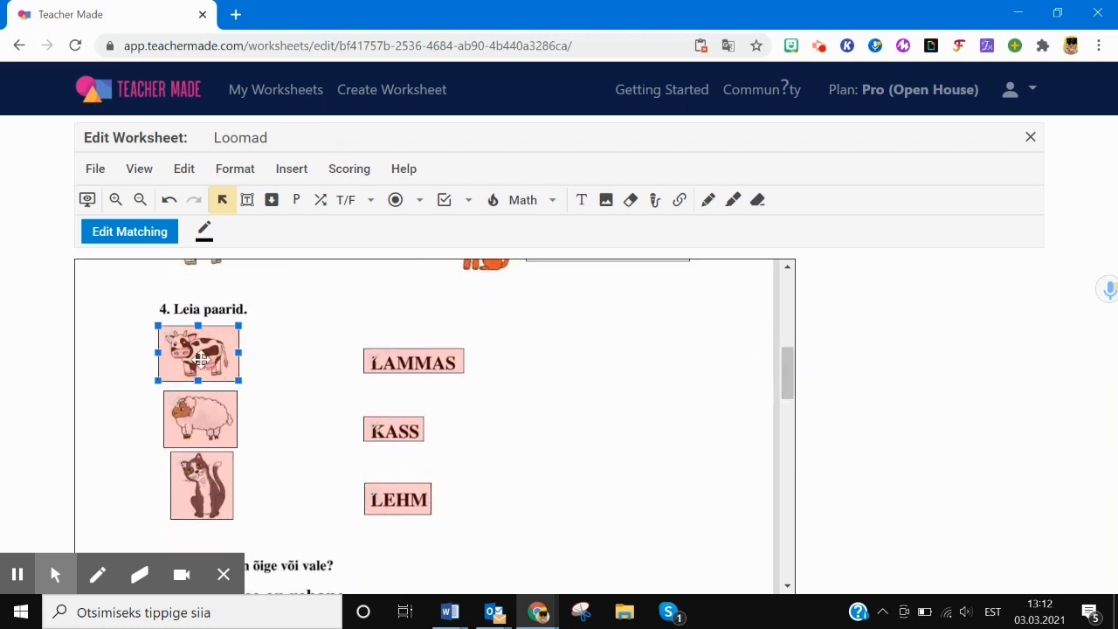
left_click(395, 499)
left_click(180, 400)
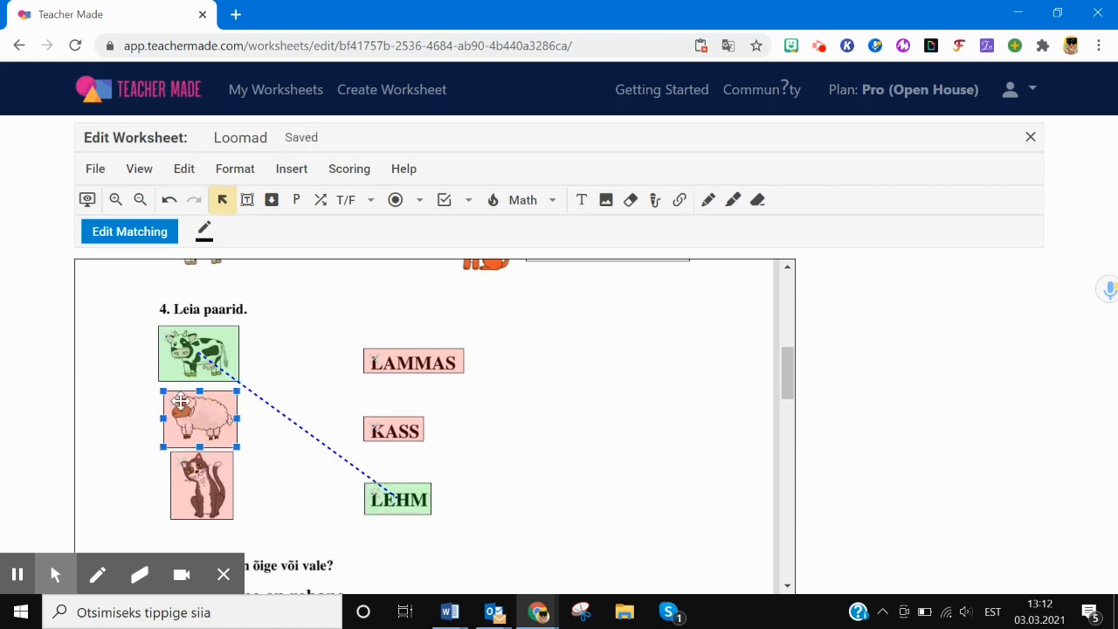
left_click(397, 369)
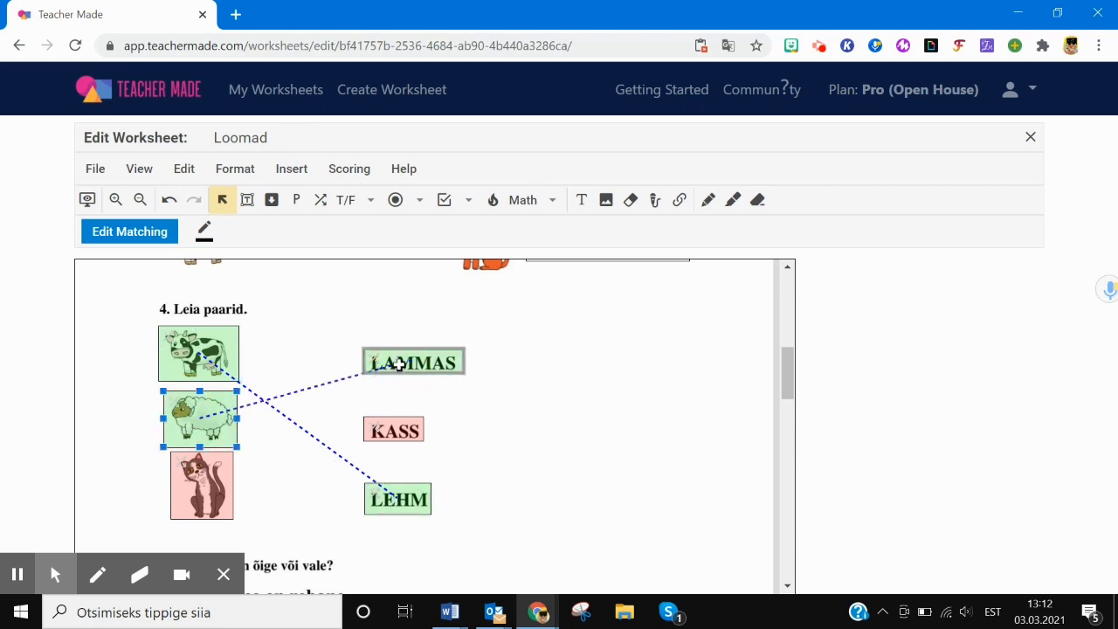
left_click(214, 482)
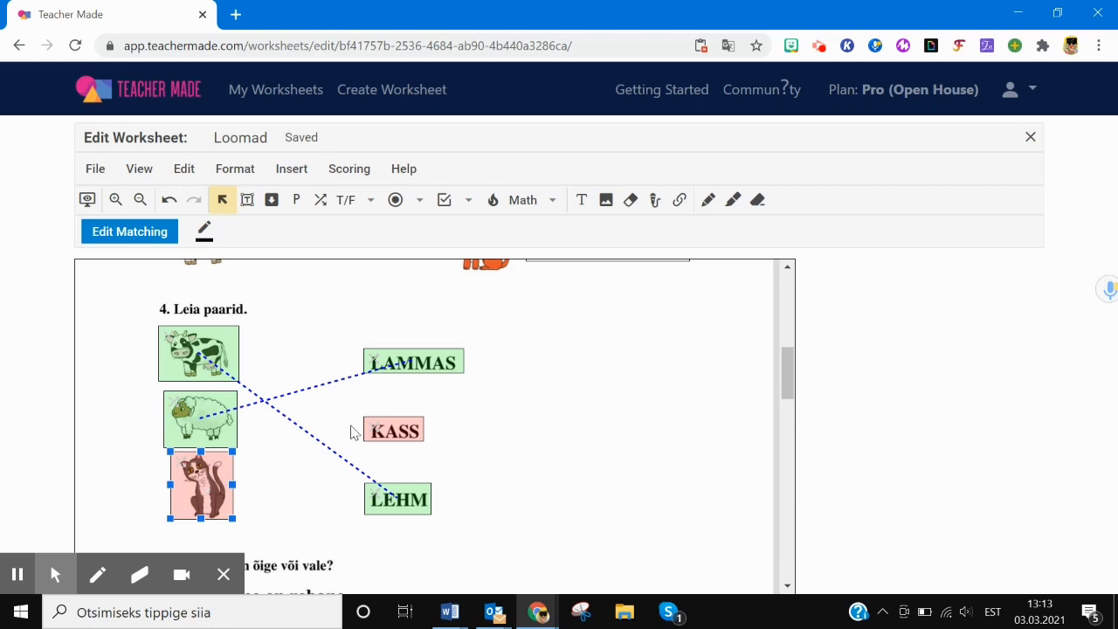
left_click(387, 426)
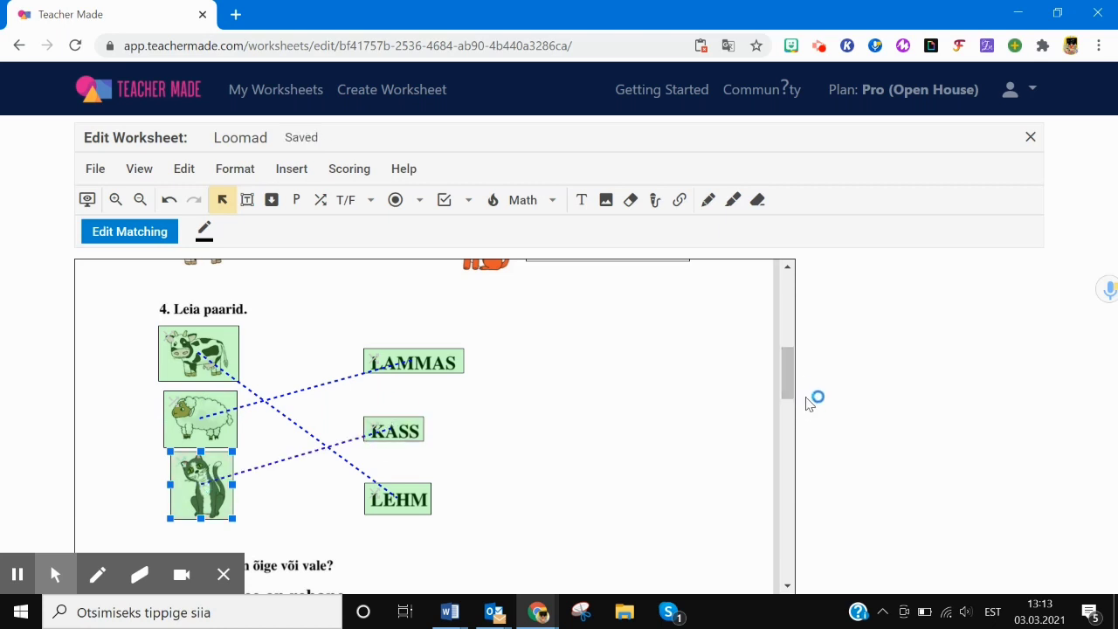
key("shift")
key("shift")
key("shift")
key("shift")
key("shift")
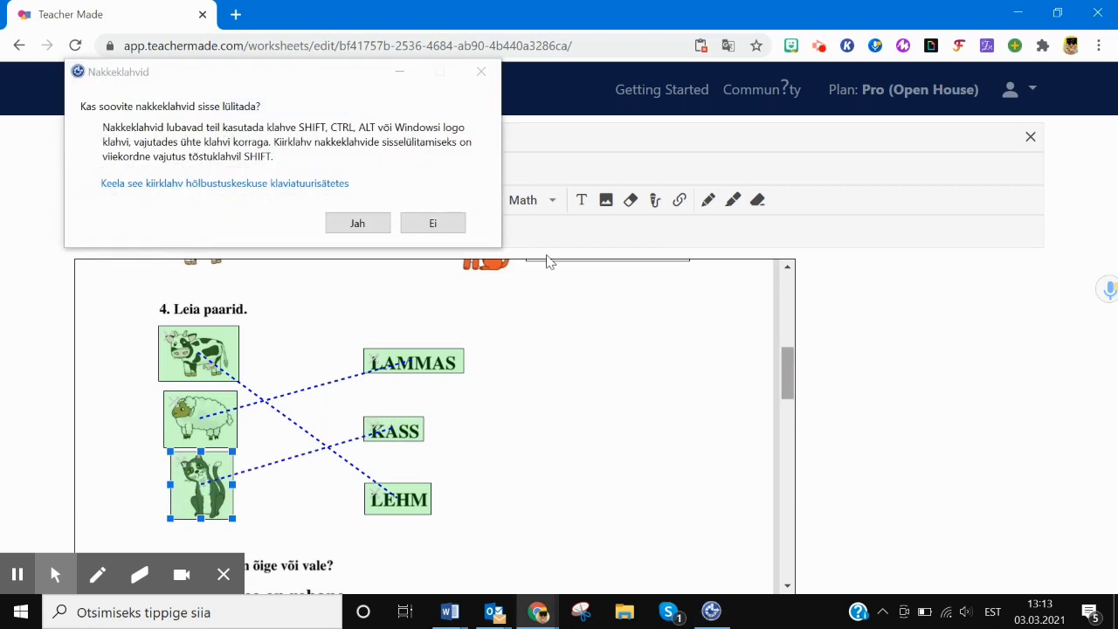
left_click(439, 229)
left_click_drag(793, 372, 788, 401)
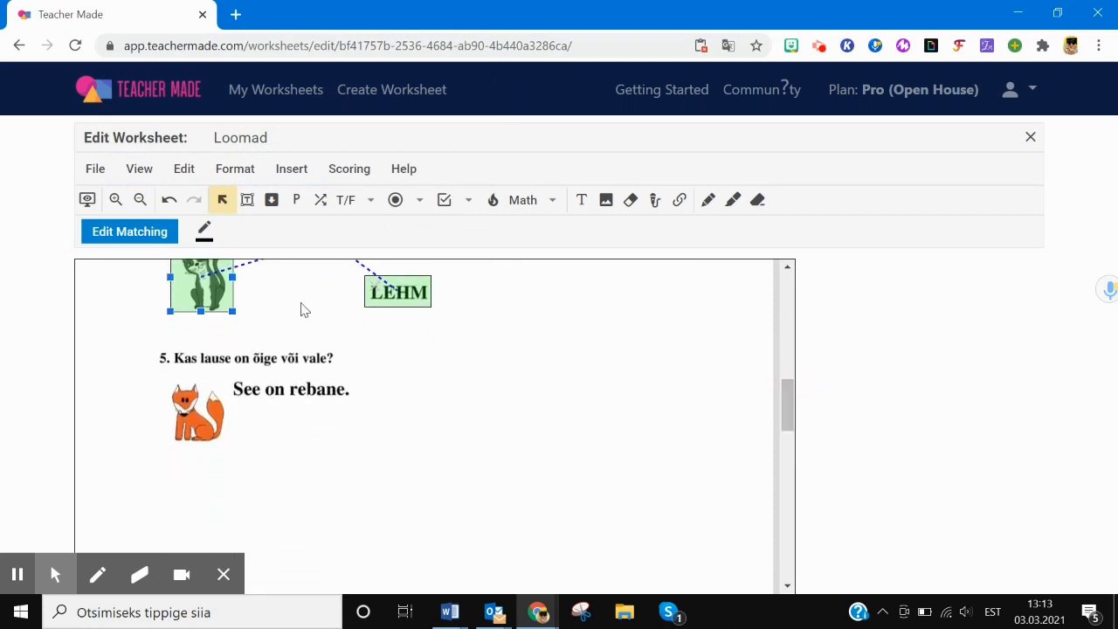
- Place a Yes / No answer under 'See on rebane.' and mark YES as correct
left_click(350, 201)
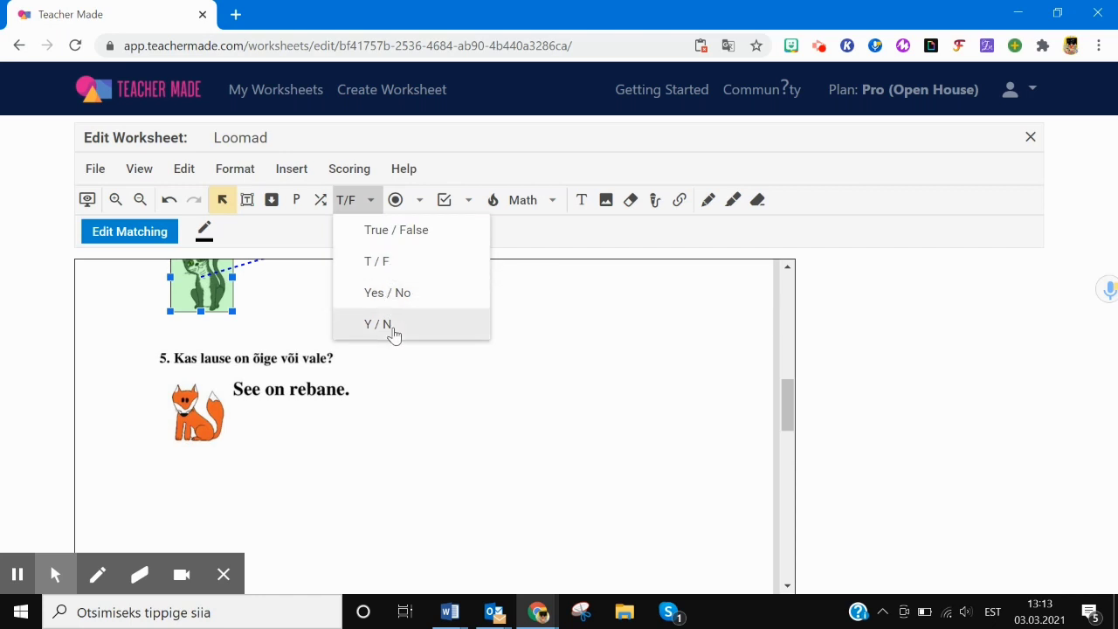
left_click(397, 297)
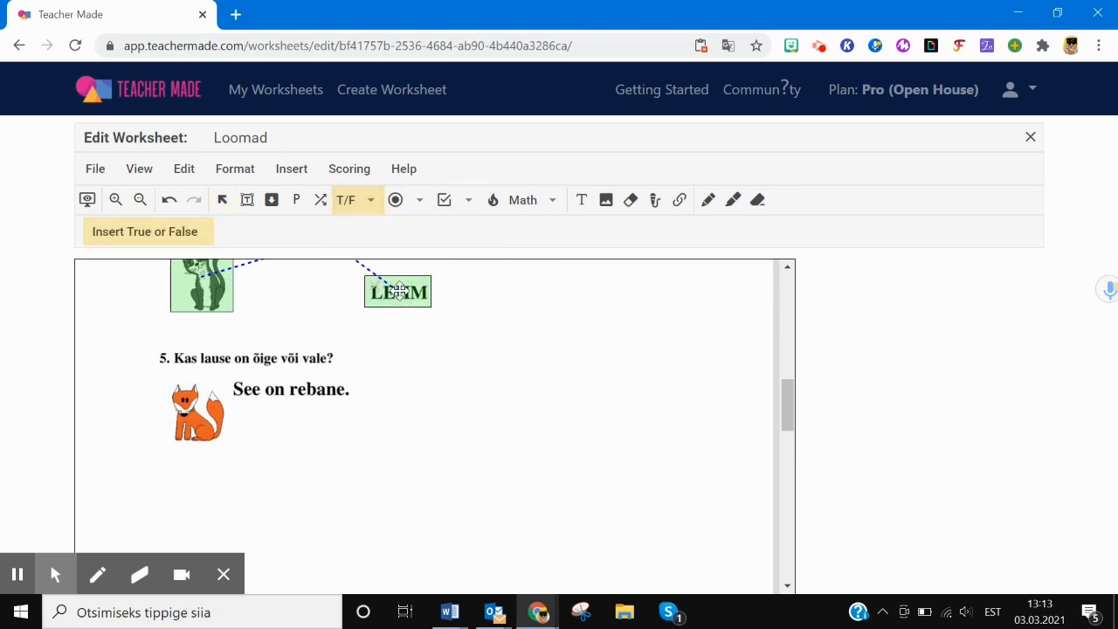
left_click(253, 410)
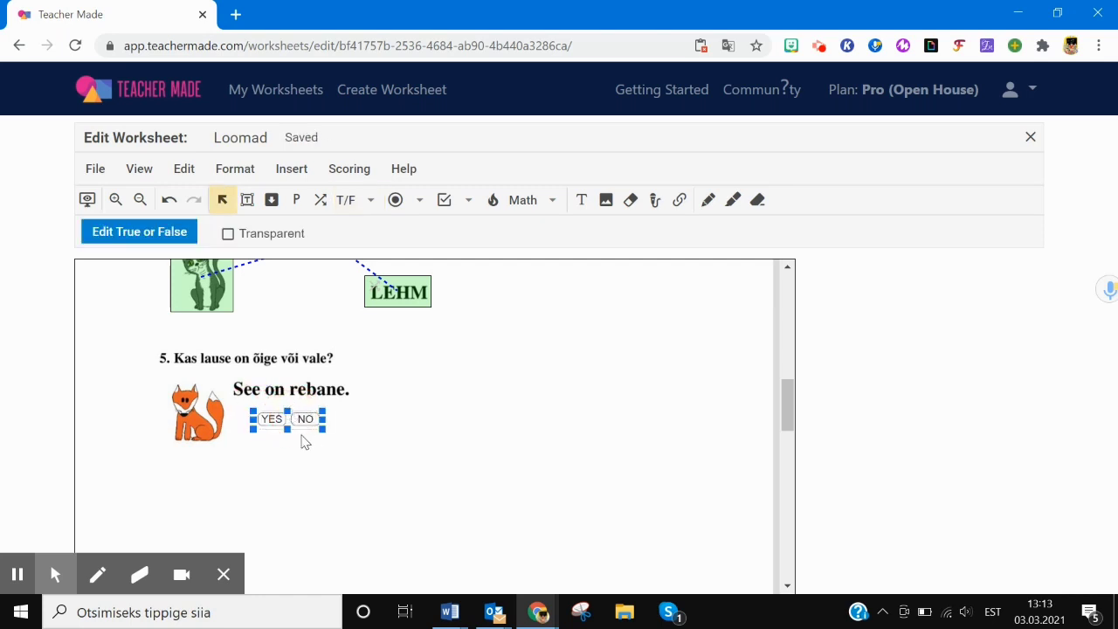
left_click(272, 422)
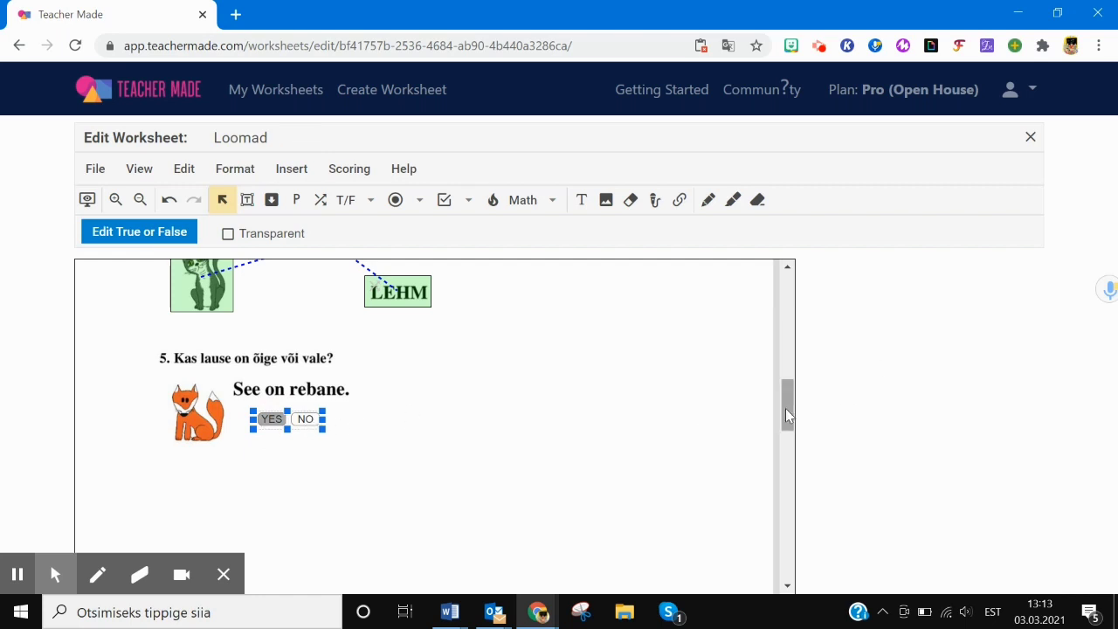
left_click_drag(786, 408, 793, 450)
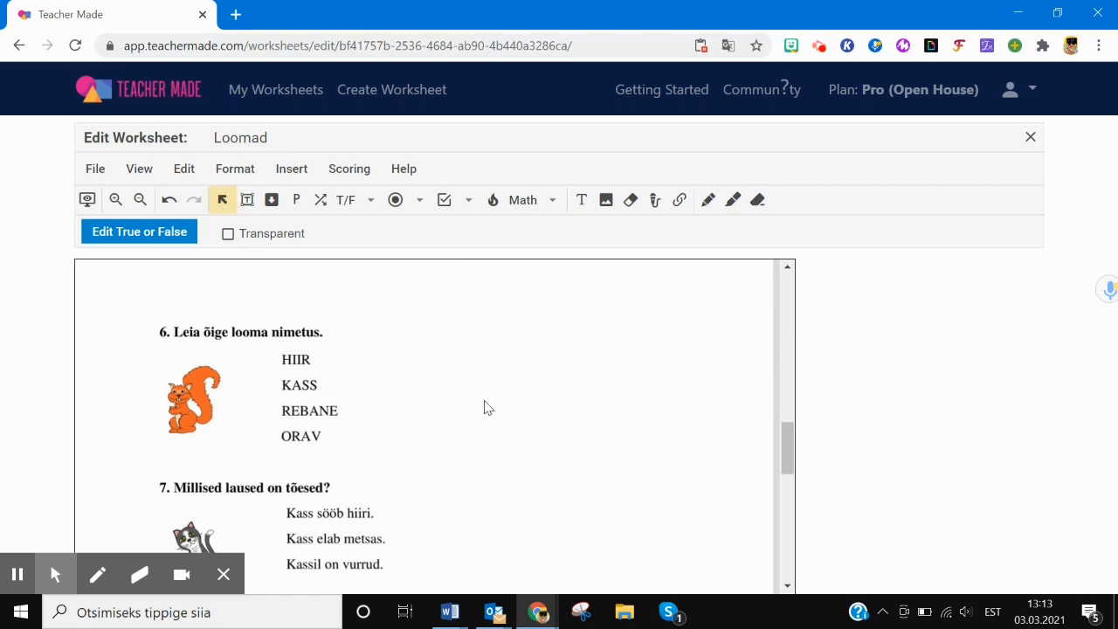
- Place a four-option multiple choice beside HIIR, KASS, REBANE and ORAV, marking ORAV correct
left_click(419, 200)
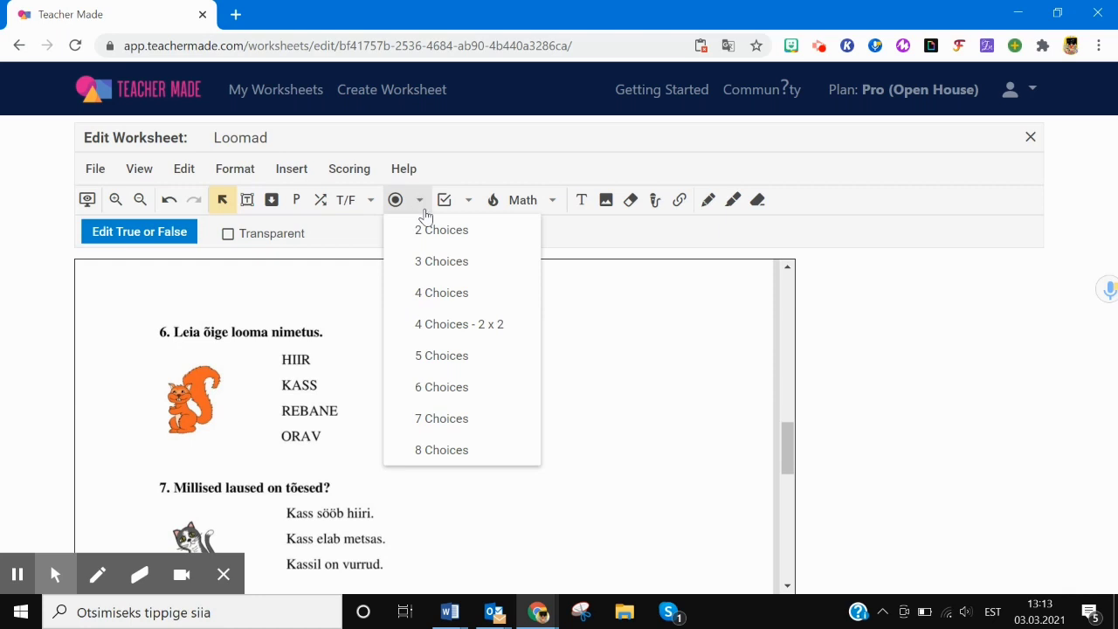
left_click(437, 292)
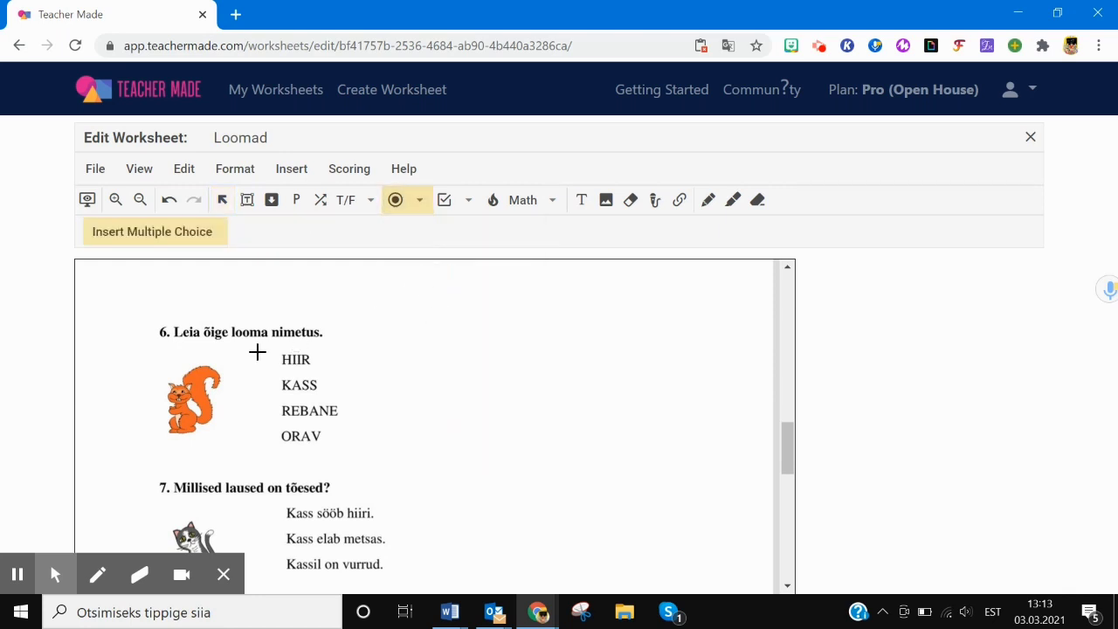
left_click_drag(257, 352, 260, 445)
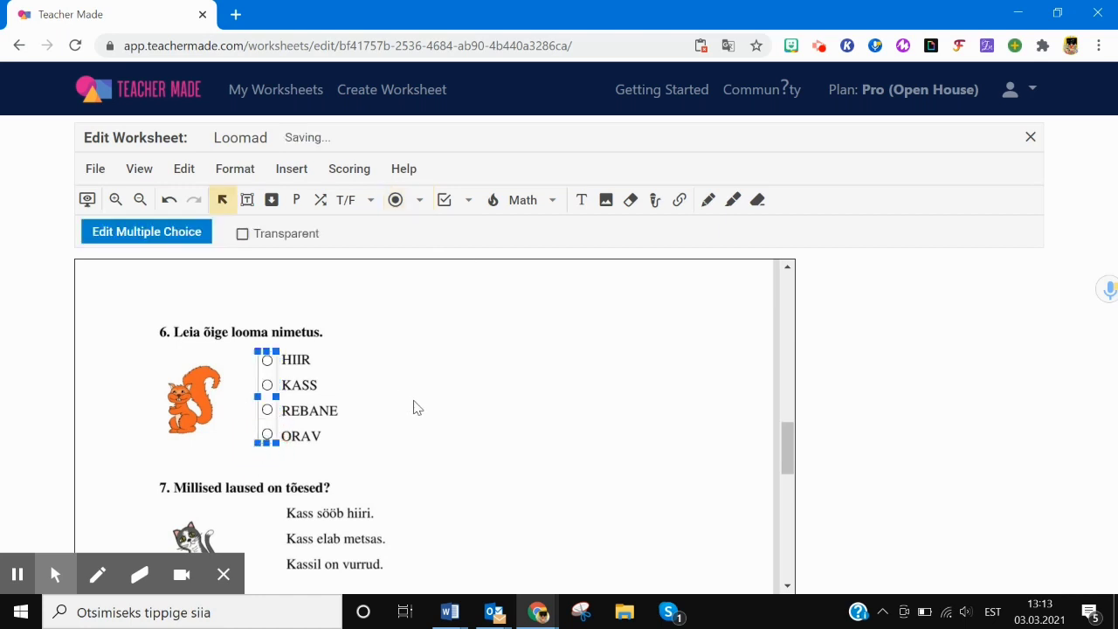
left_click(130, 234)
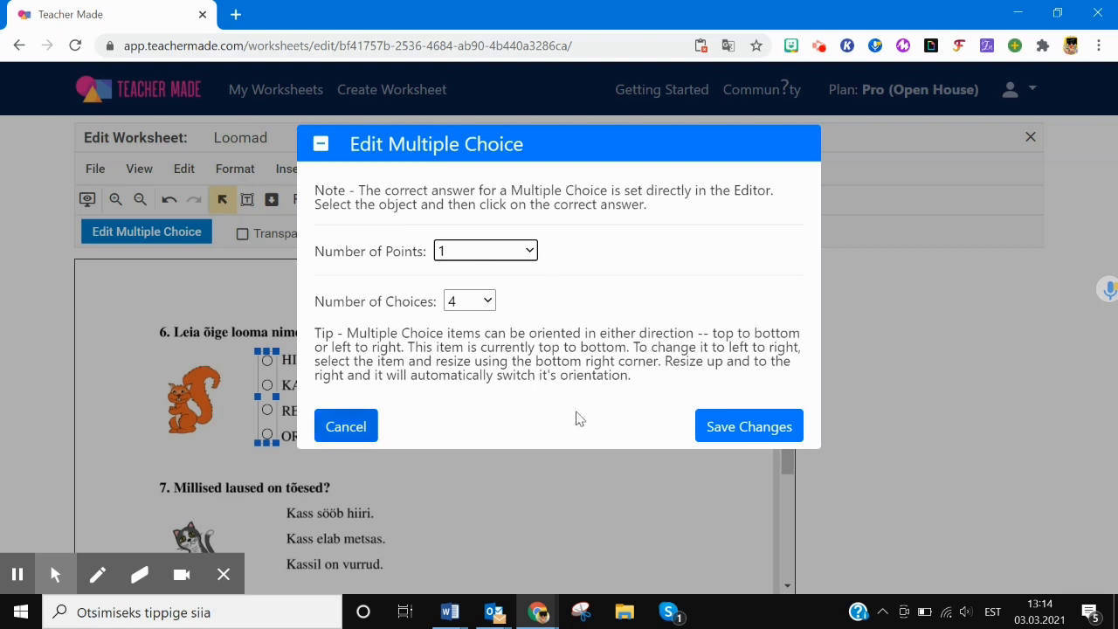
left_click(717, 428)
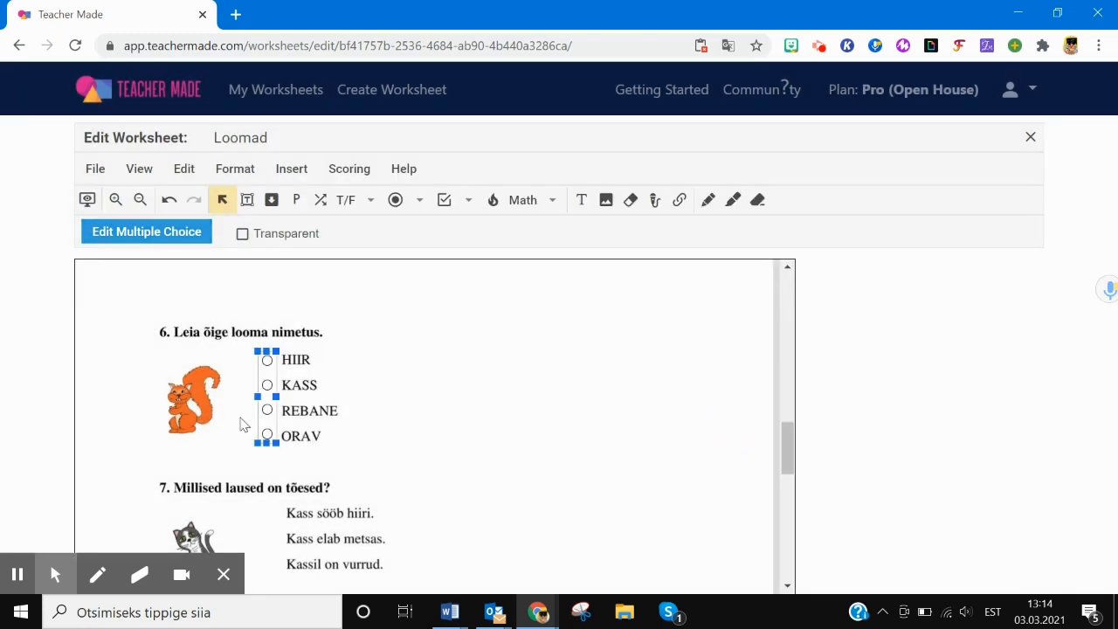
left_click(269, 436)
left_click(481, 464)
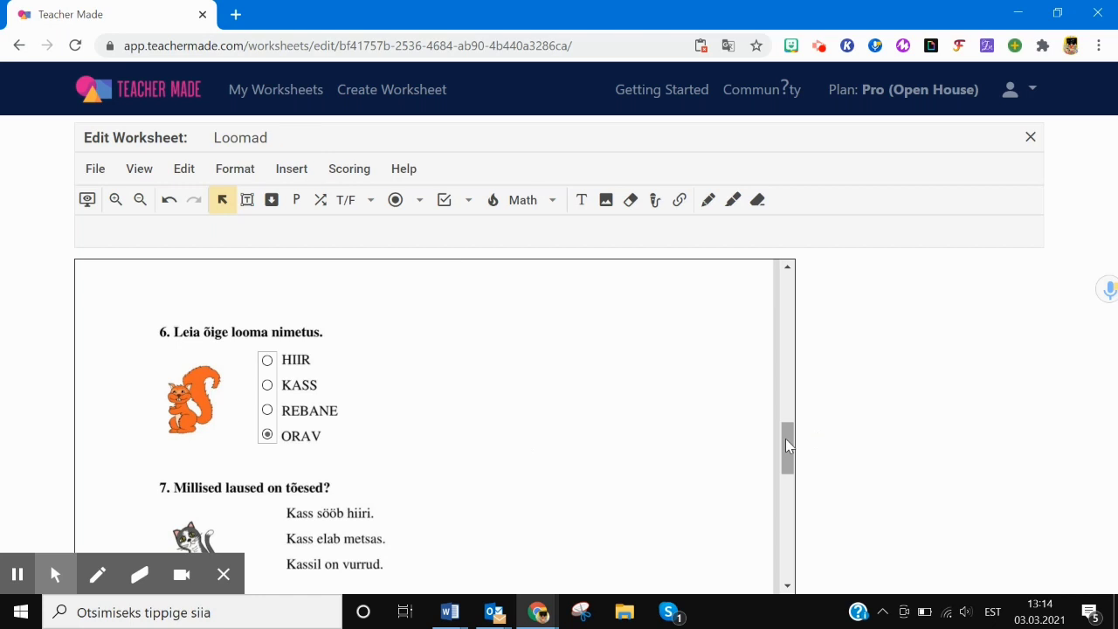
left_click_drag(785, 438, 786, 456)
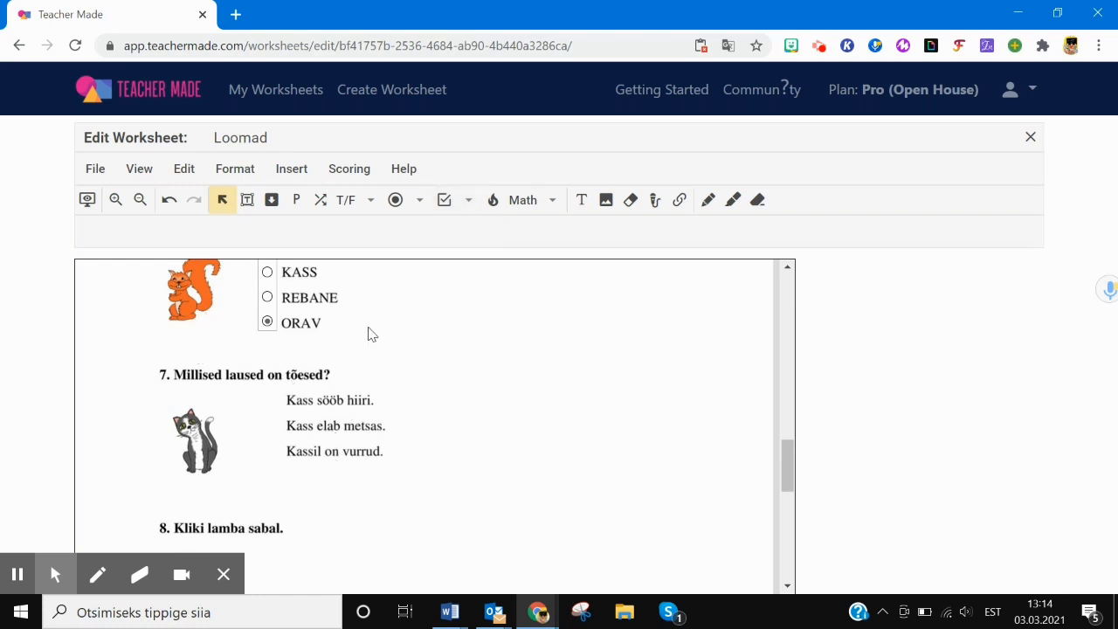
- Place a transparent three-checkbox group beside question 7's sentences
left_click(468, 202)
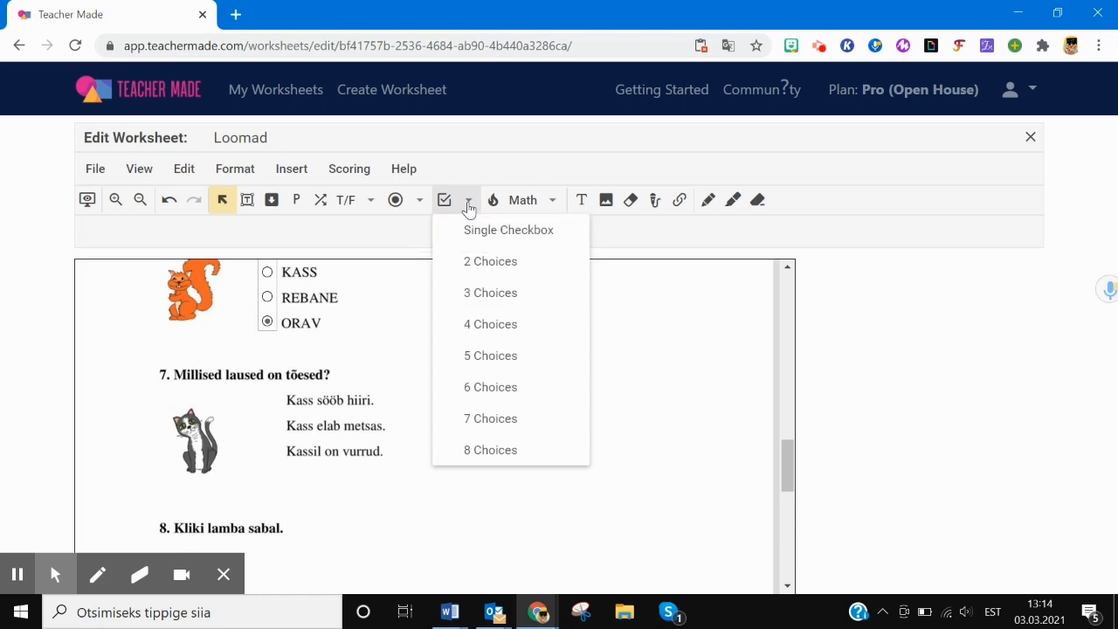
left_click(476, 295)
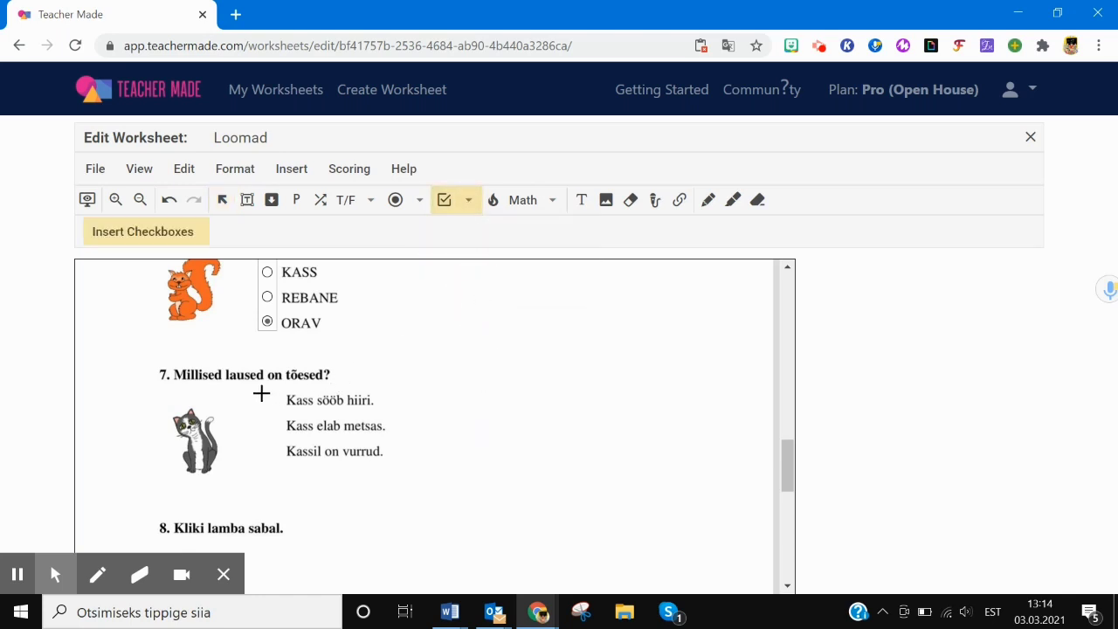
left_click_drag(258, 393, 262, 456)
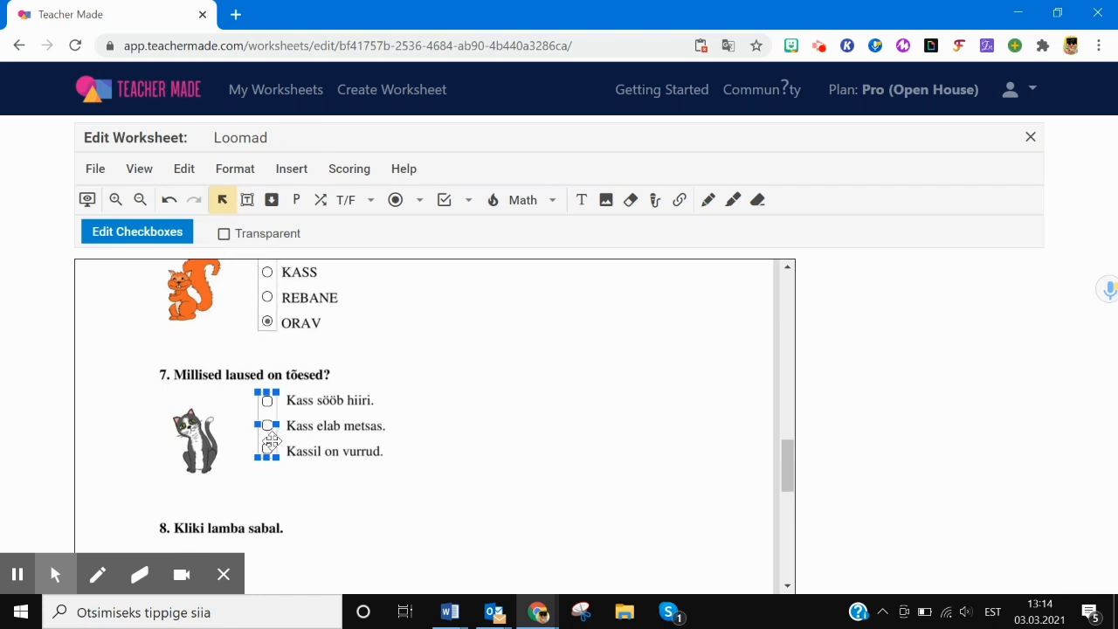
left_click(223, 233)
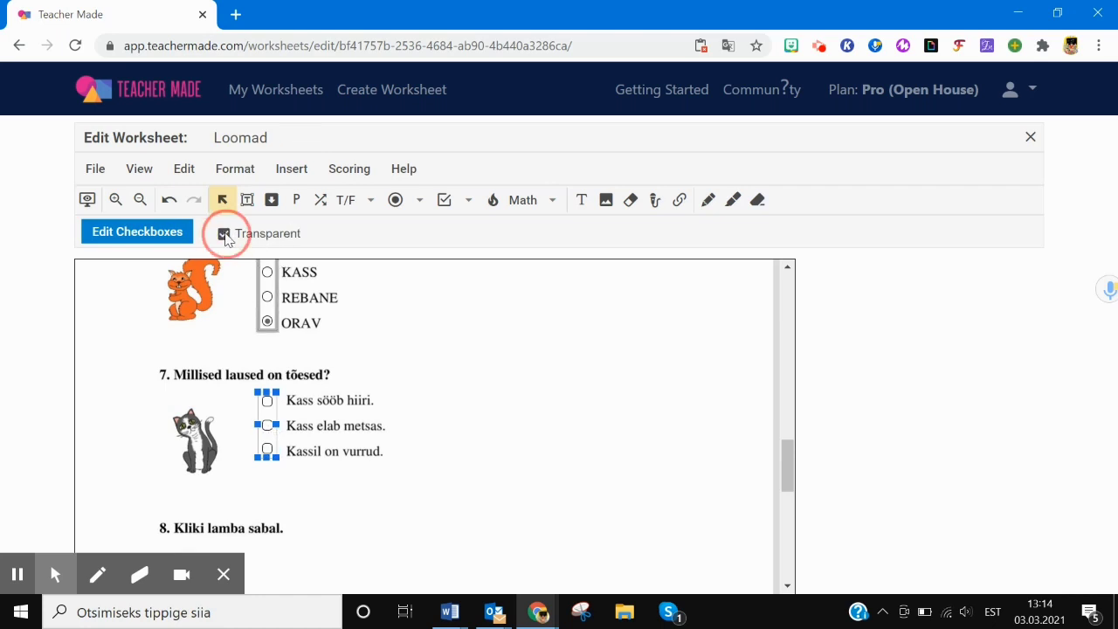
left_click(423, 390)
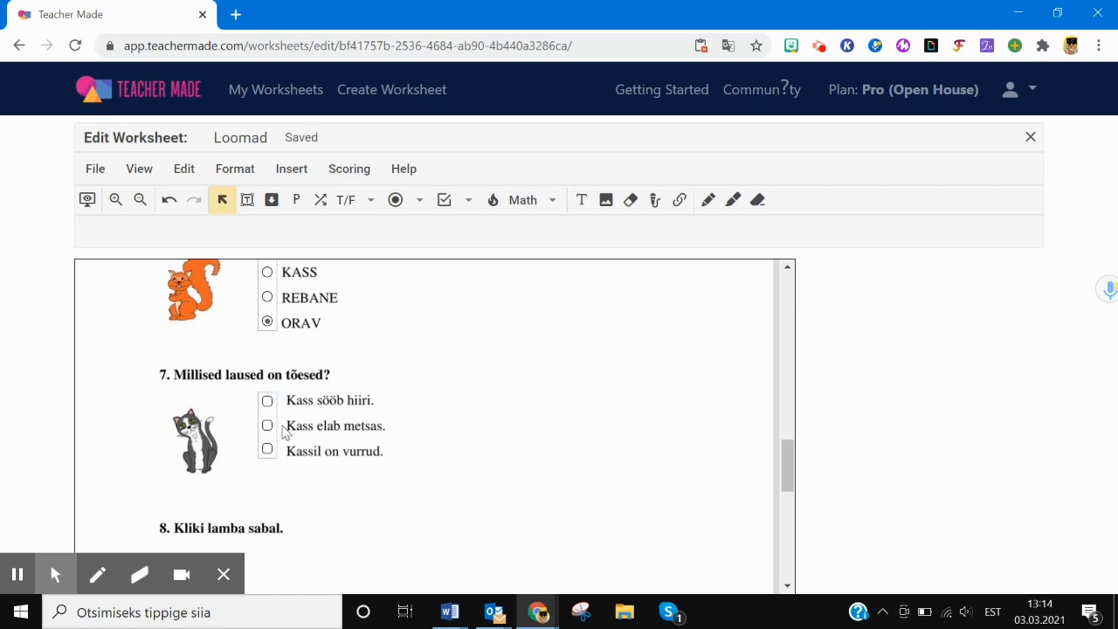
left_click(275, 417)
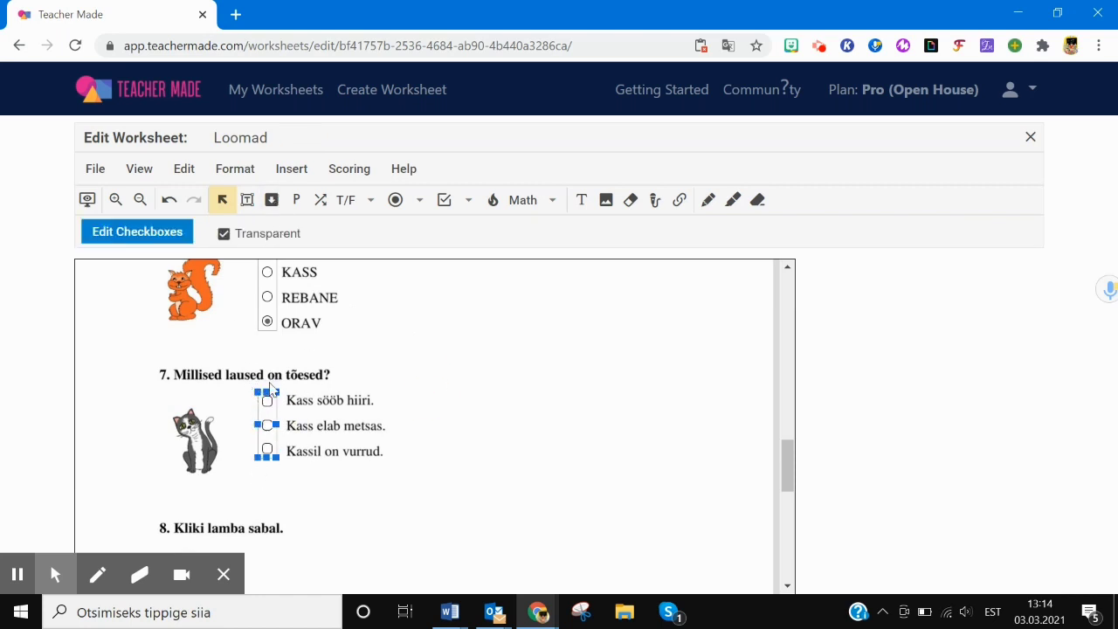
- Make question 6's multiple-choice answer group transparent
left_click(276, 307)
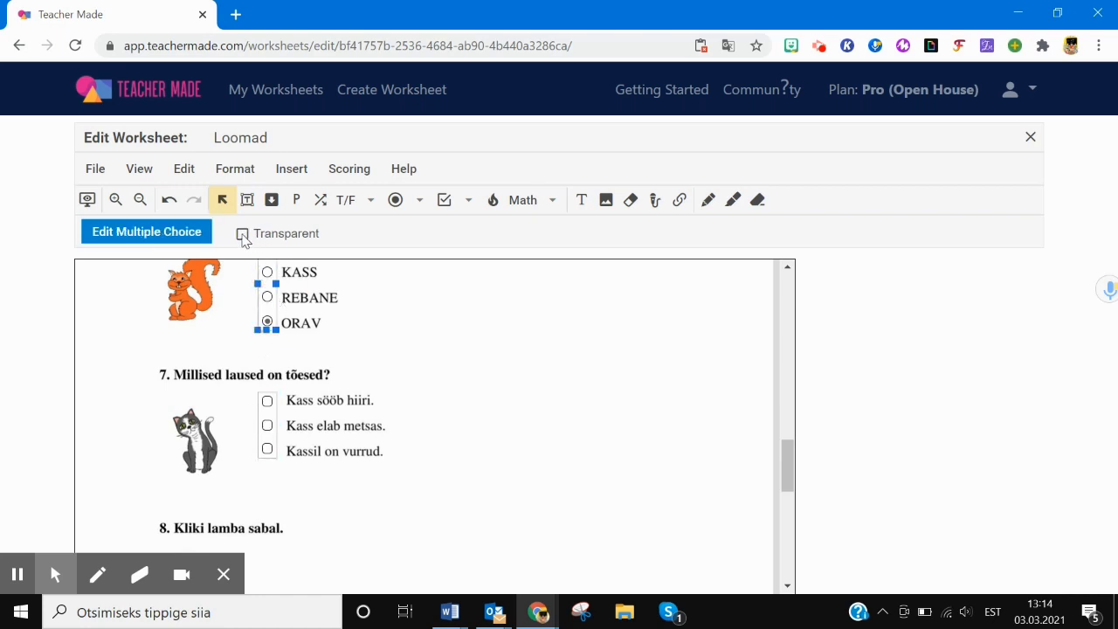
left_click(242, 234)
left_click(387, 399)
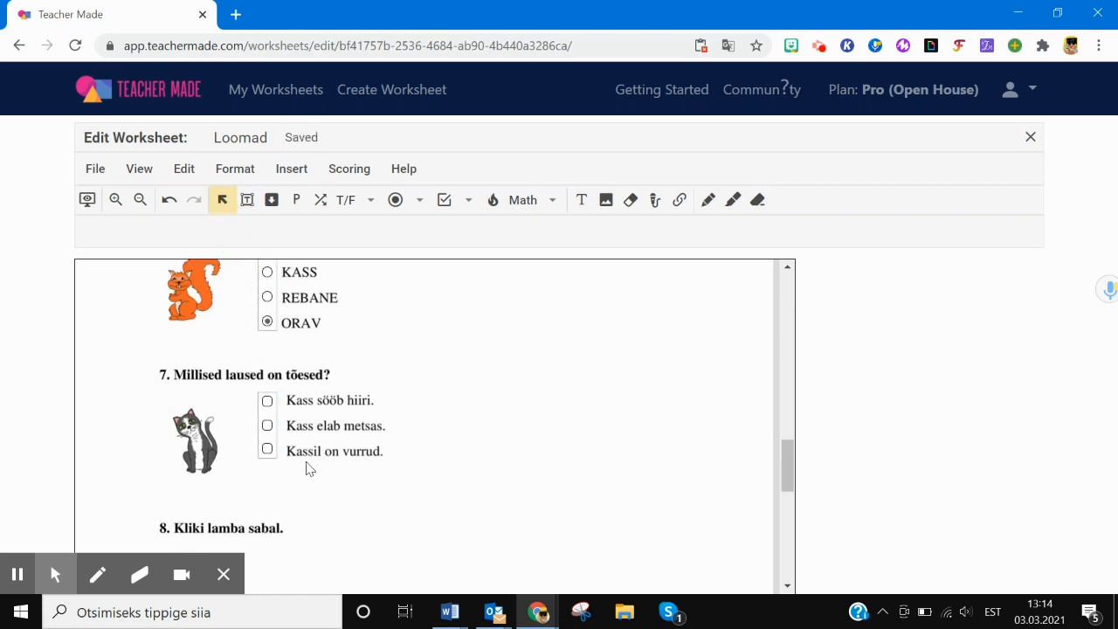
- Tick 'Kassil on vurrud.' and 'Kass sööb hiiri.' as correct and save the checkbox settings
left_click(272, 449)
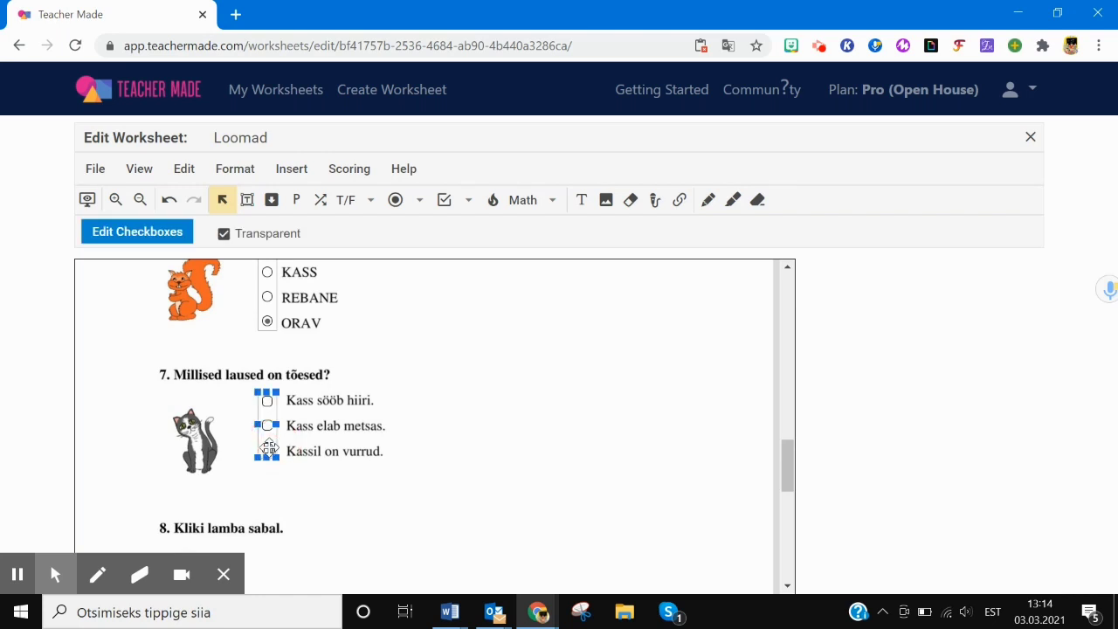
left_click(272, 449)
left_click(267, 400)
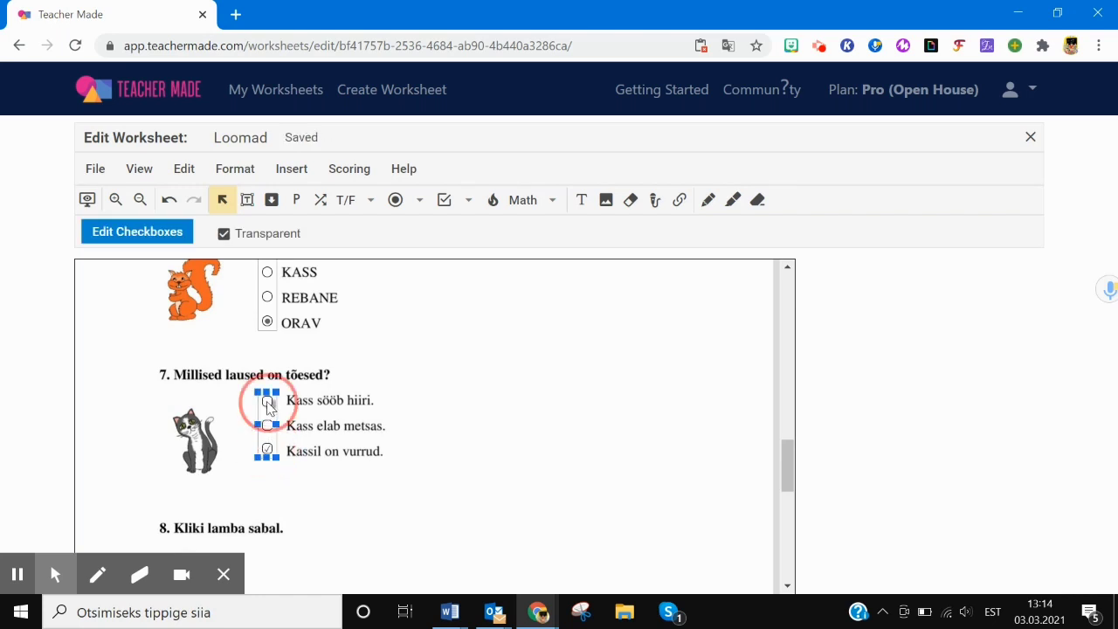
left_click(175, 235)
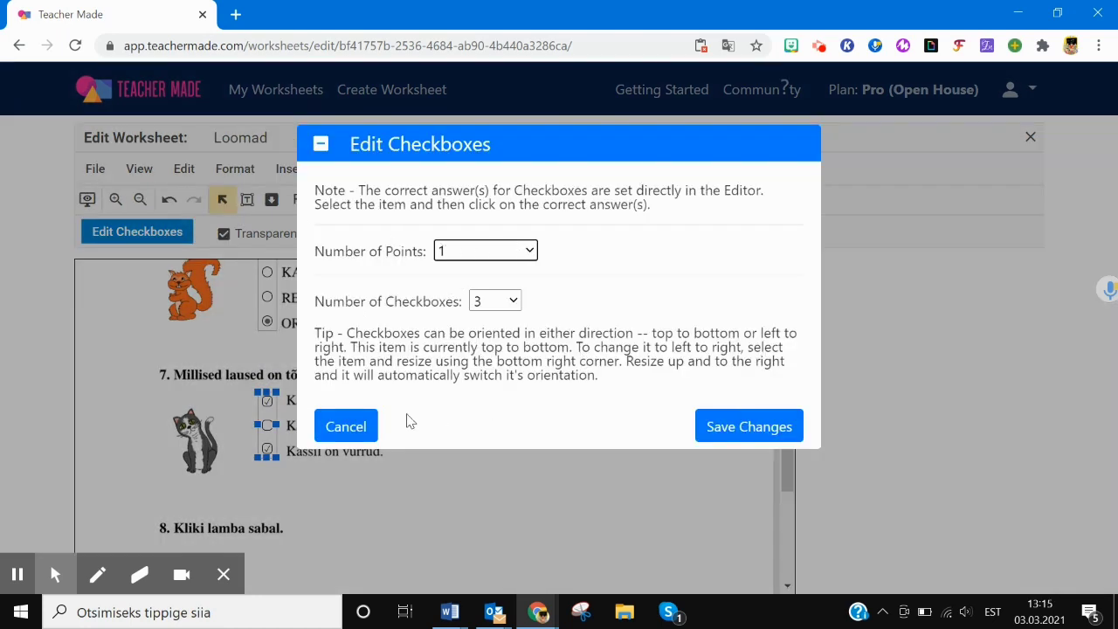
left_click(742, 428)
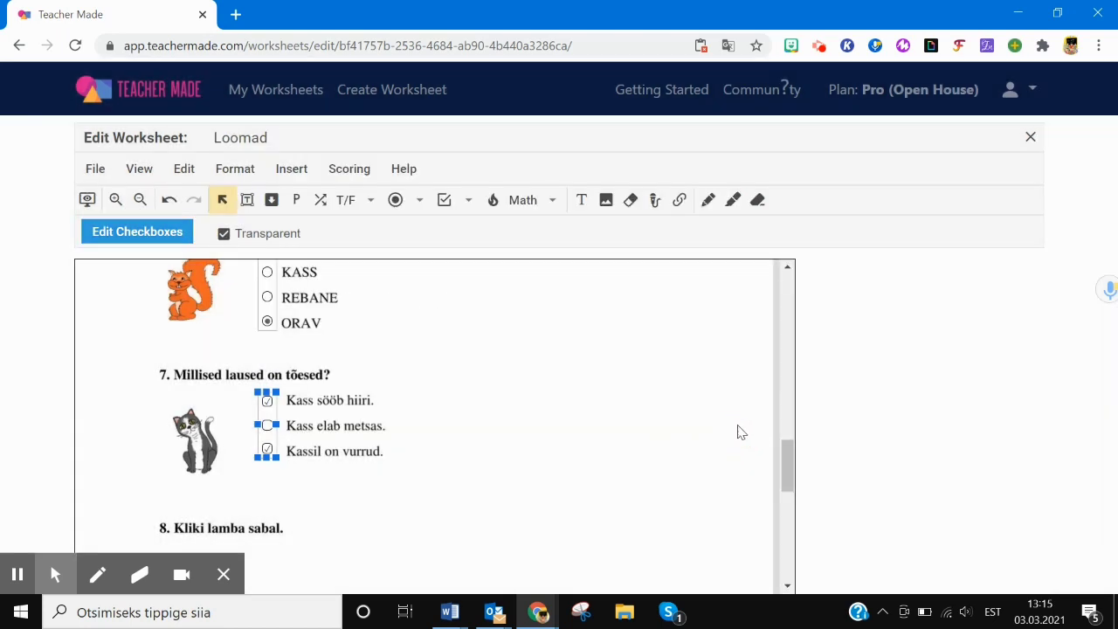
left_click_drag(785, 465, 784, 491)
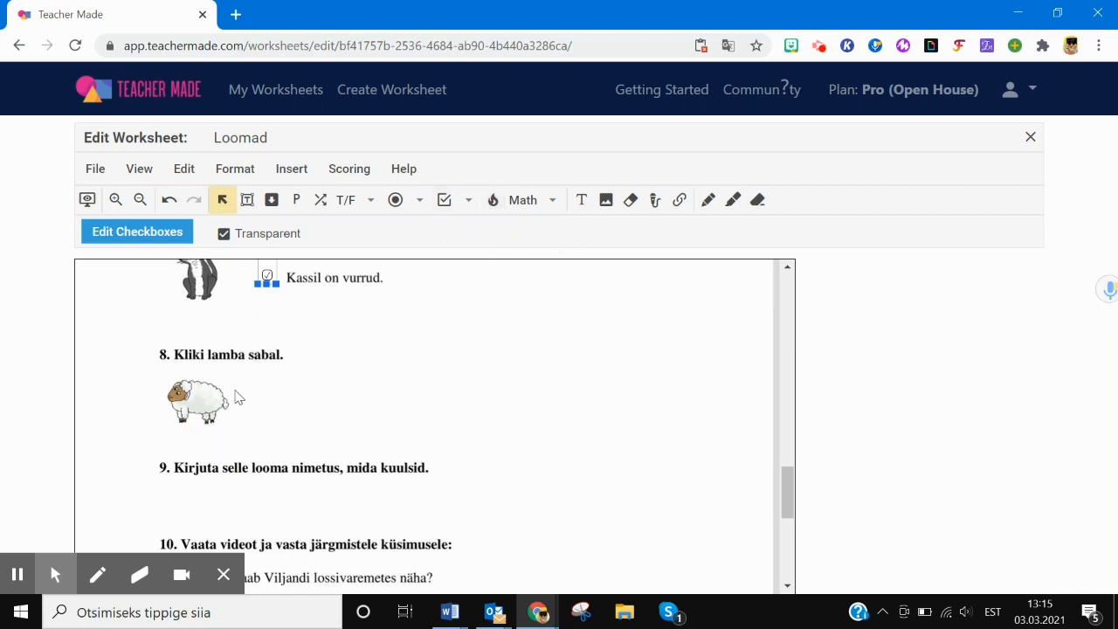
- Place a hot spot on the sheep's tail with square corners and no border
left_click(492, 200)
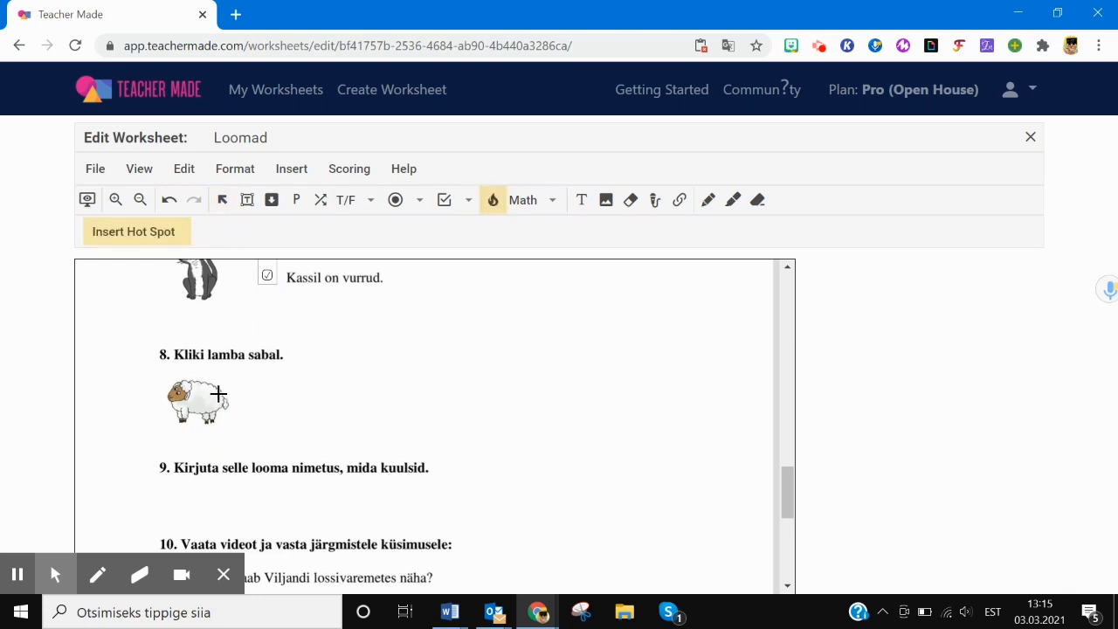
left_click(216, 394)
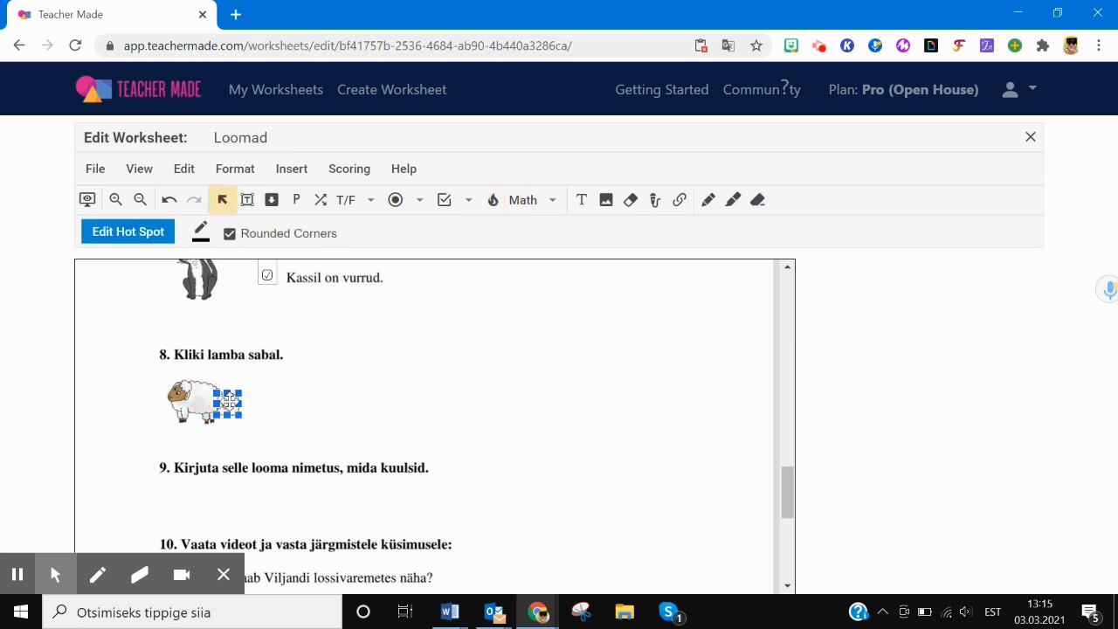
left_click(229, 401)
left_click_drag(231, 401, 229, 400)
left_click(329, 396)
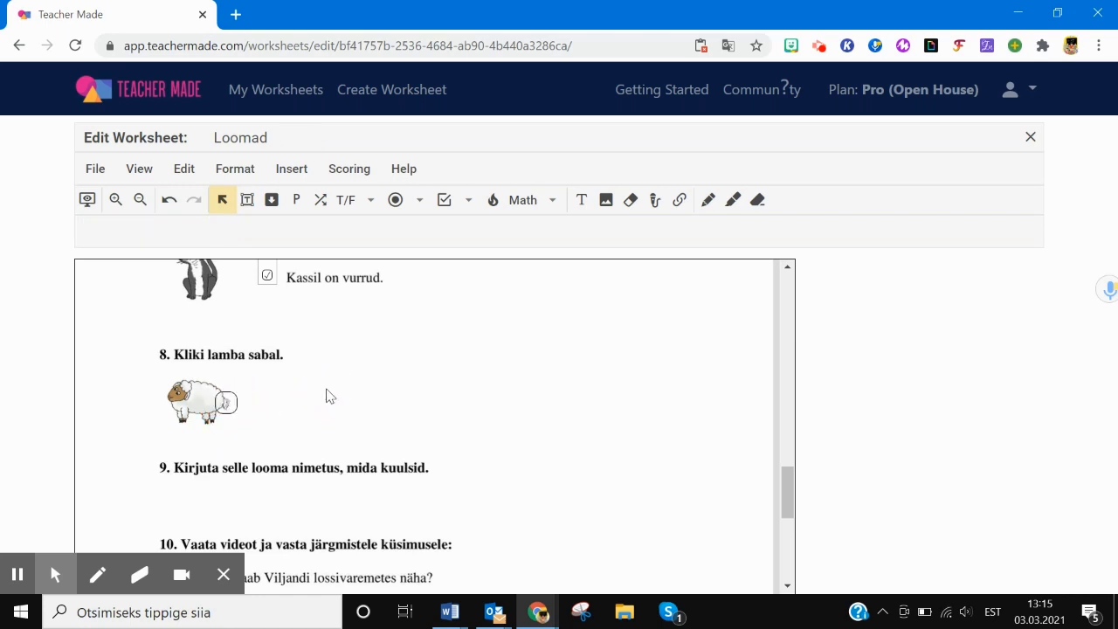
left_click(227, 400)
left_click(229, 234)
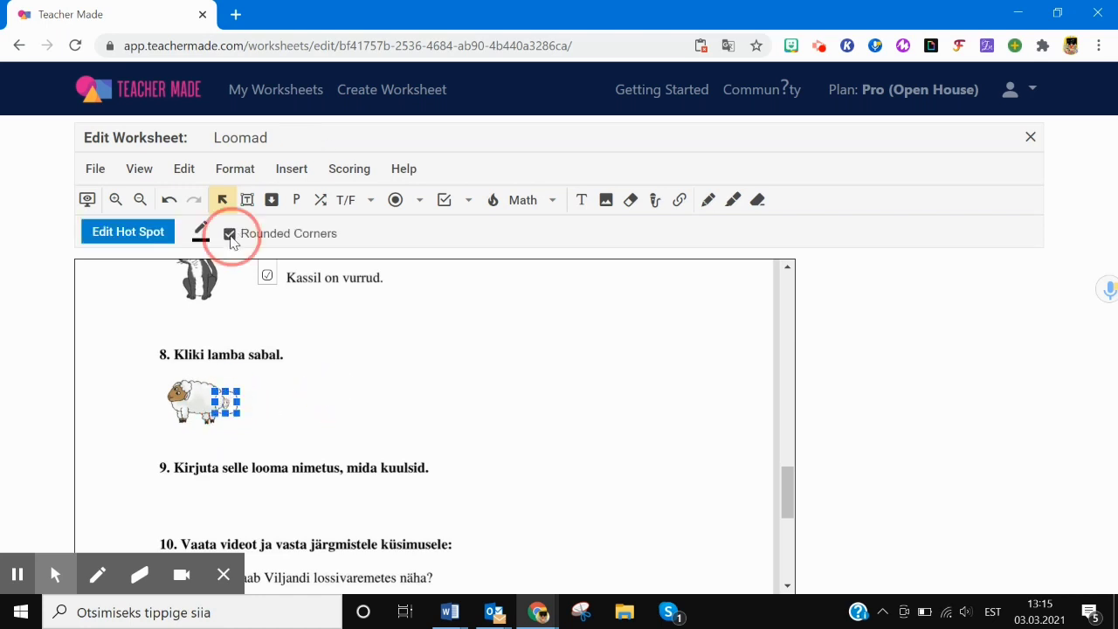
left_click(201, 234)
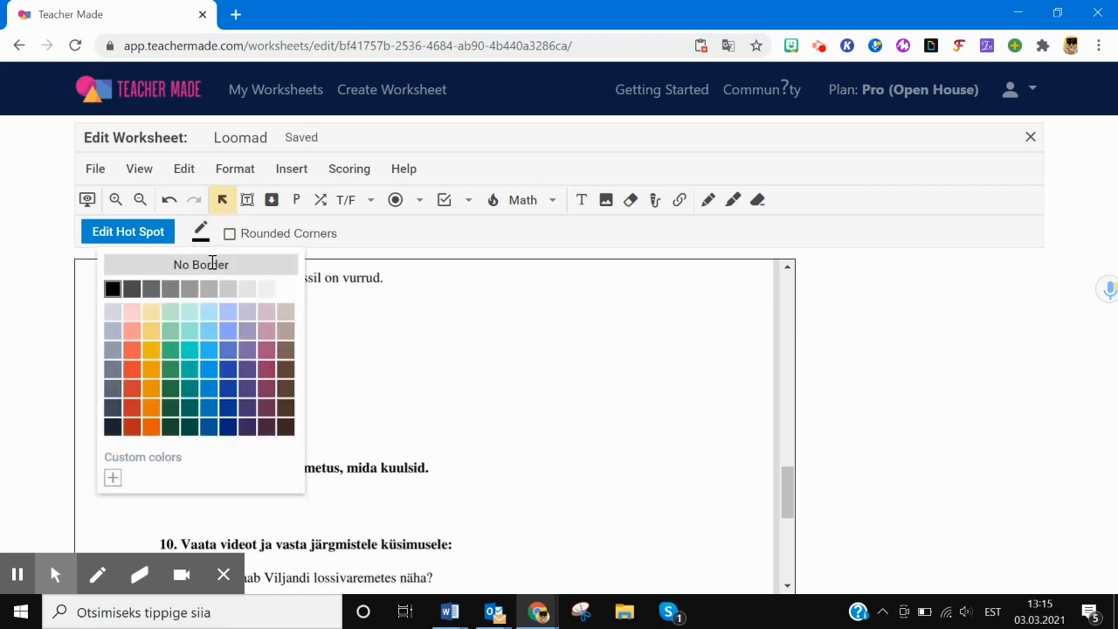
left_click(212, 264)
left_click(374, 402)
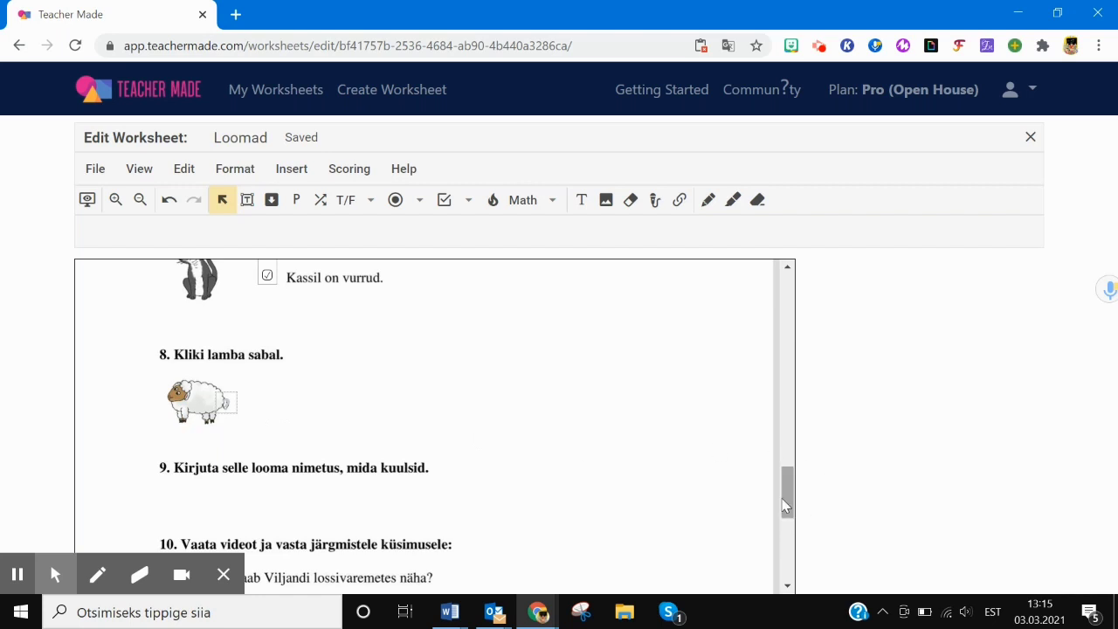
left_click_drag(784, 496, 785, 516)
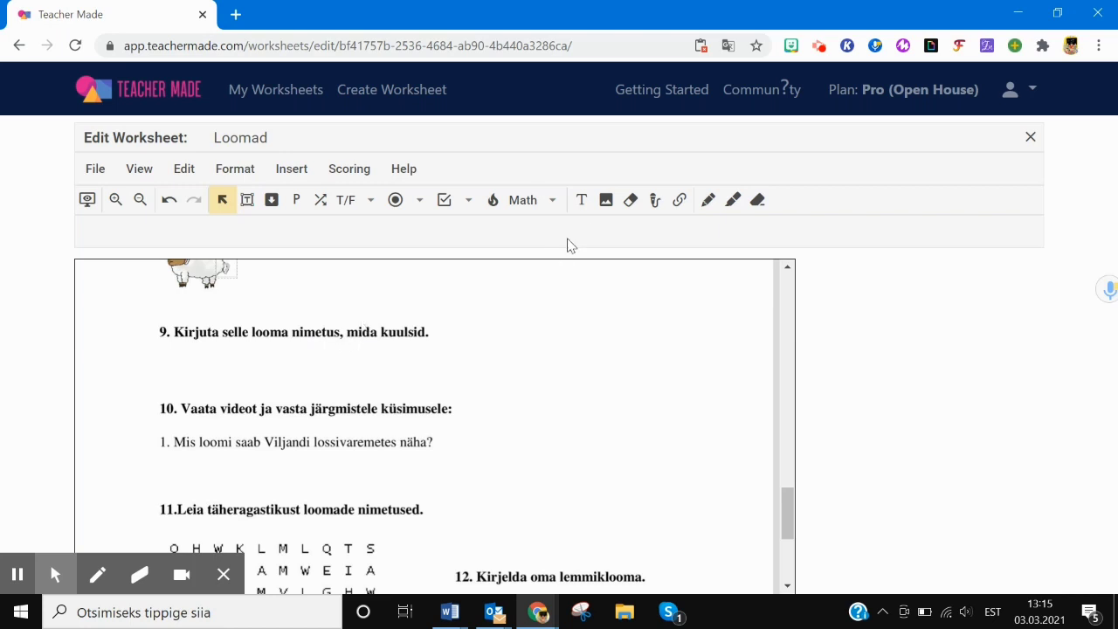
- Record a 3-second audio clip under question 9, re-recording once, and attach it to the worksheet
left_click(653, 202)
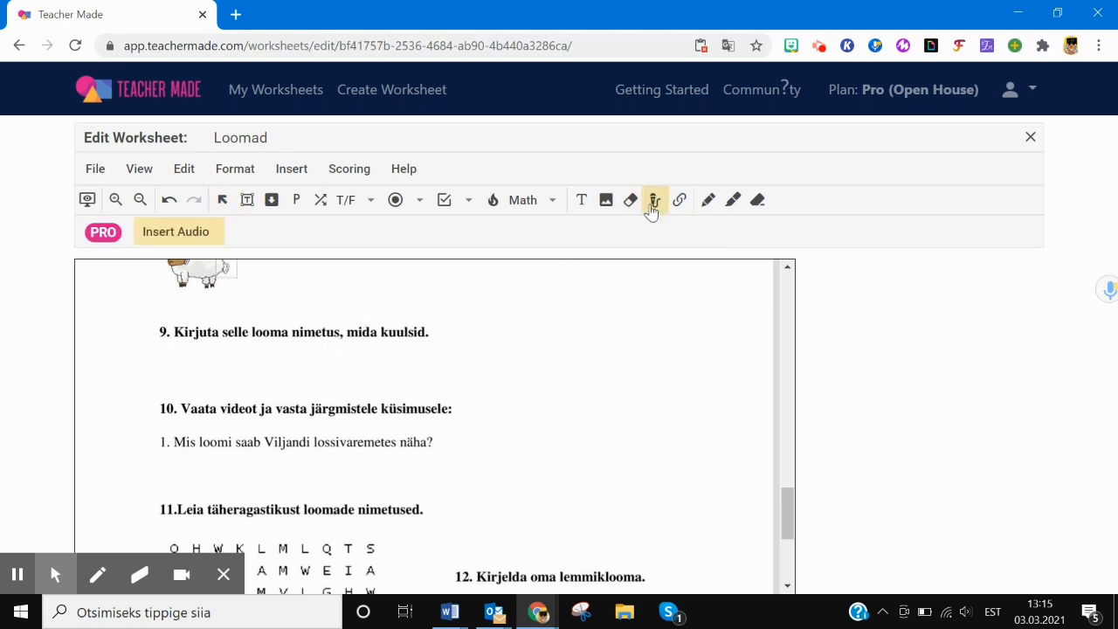
left_click(167, 353)
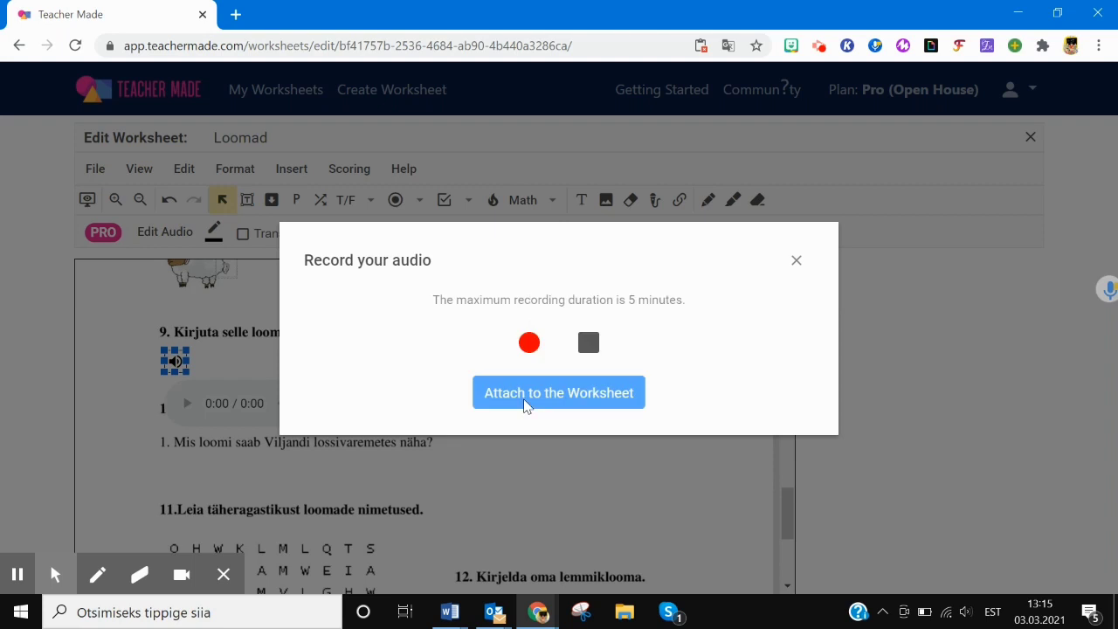
left_click(531, 345)
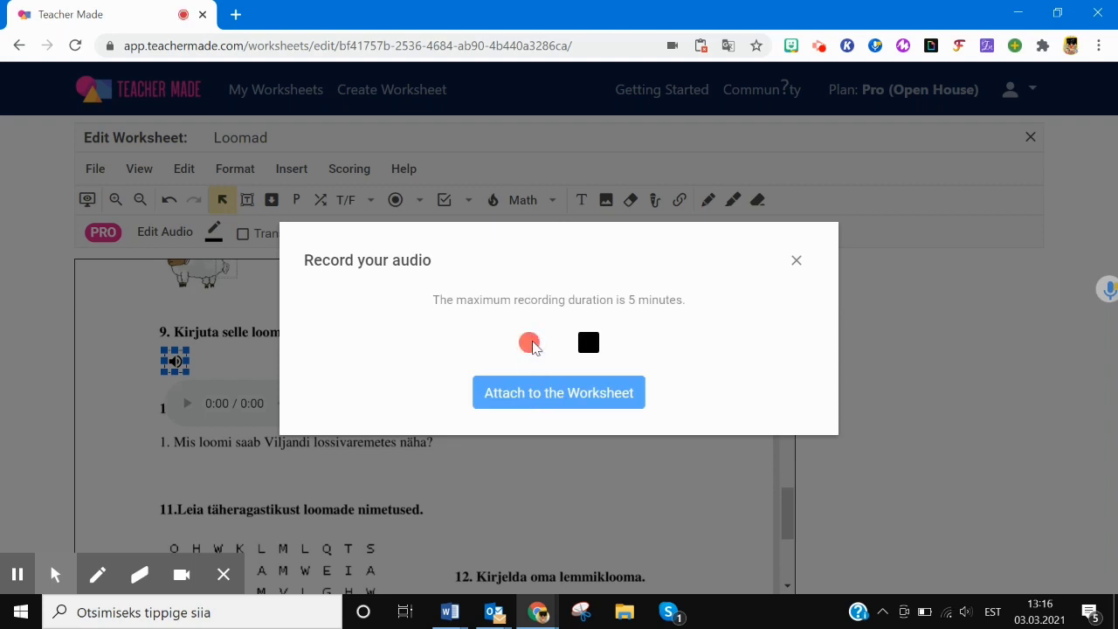
left_click(591, 348)
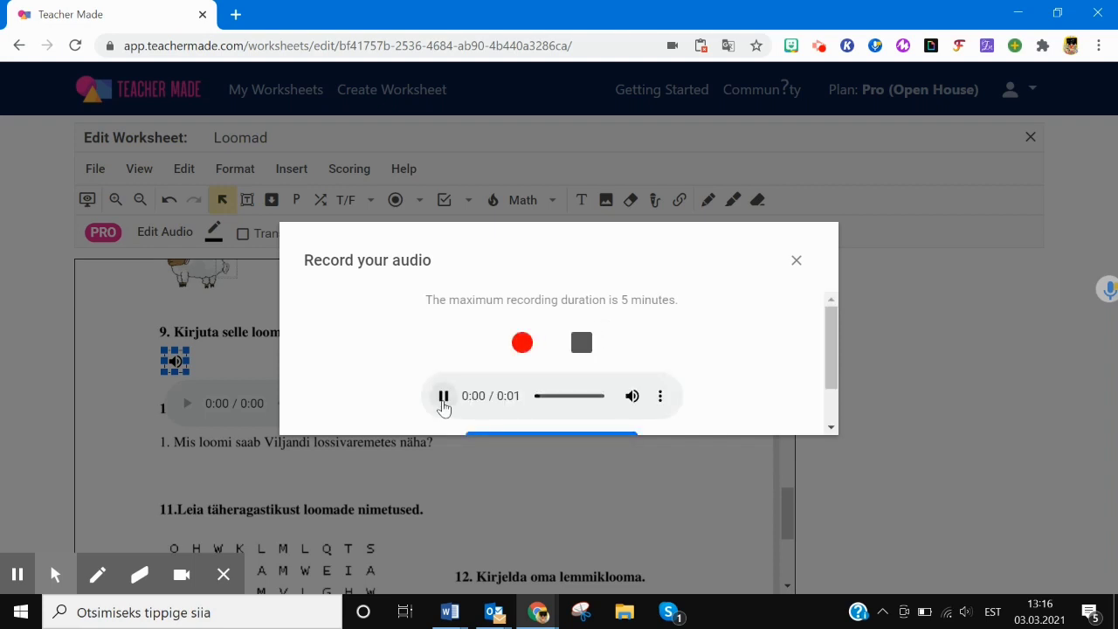
scroll(836, 352, "down", 1)
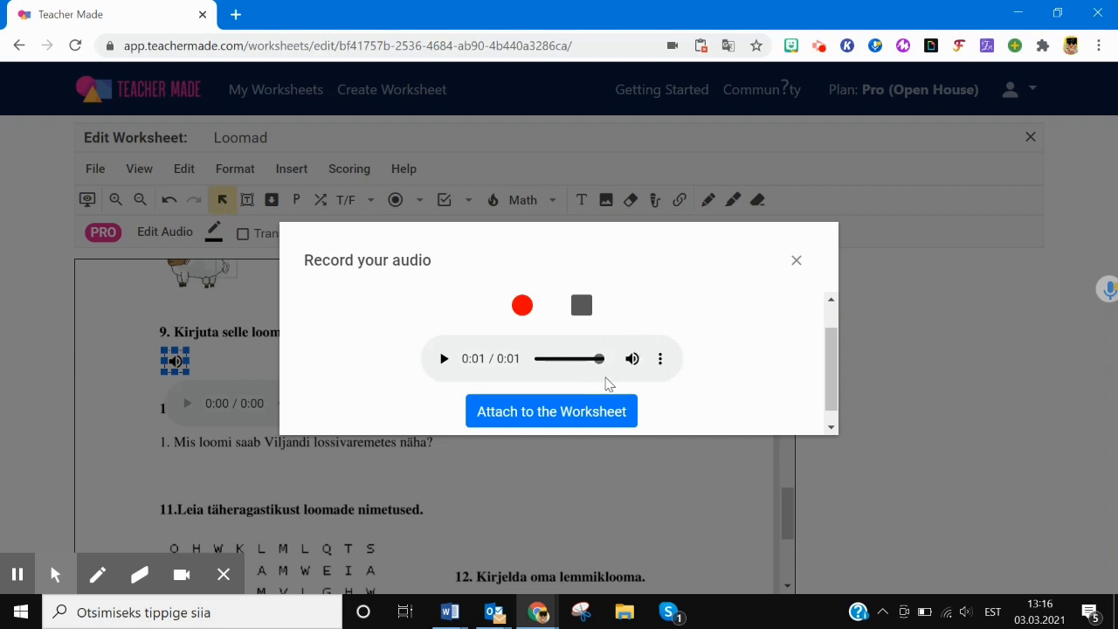
left_click(523, 308)
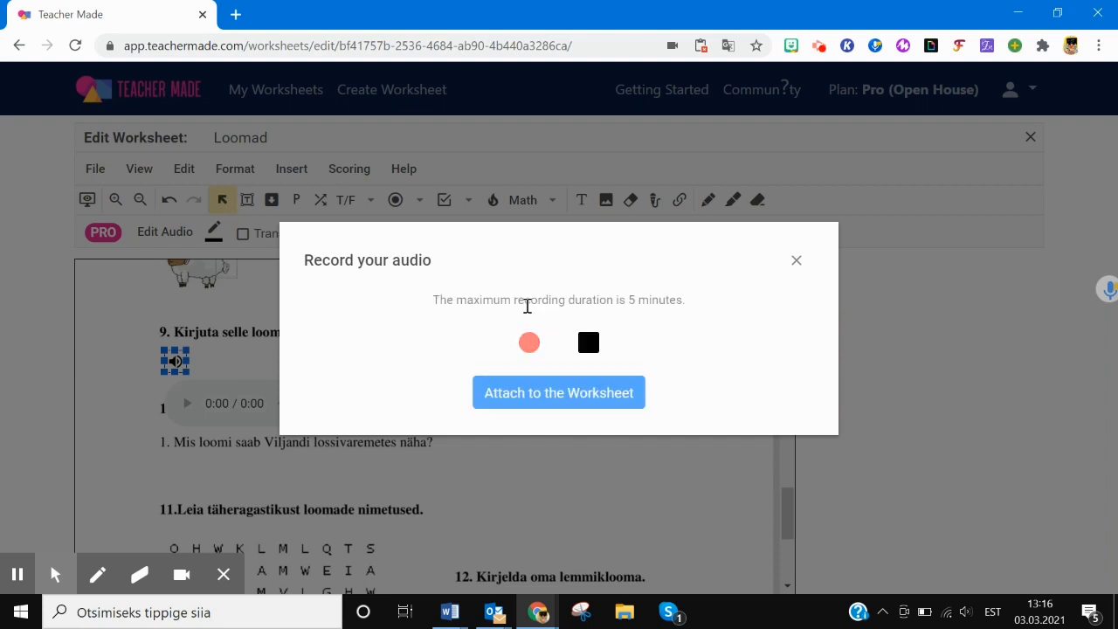
left_click(533, 349)
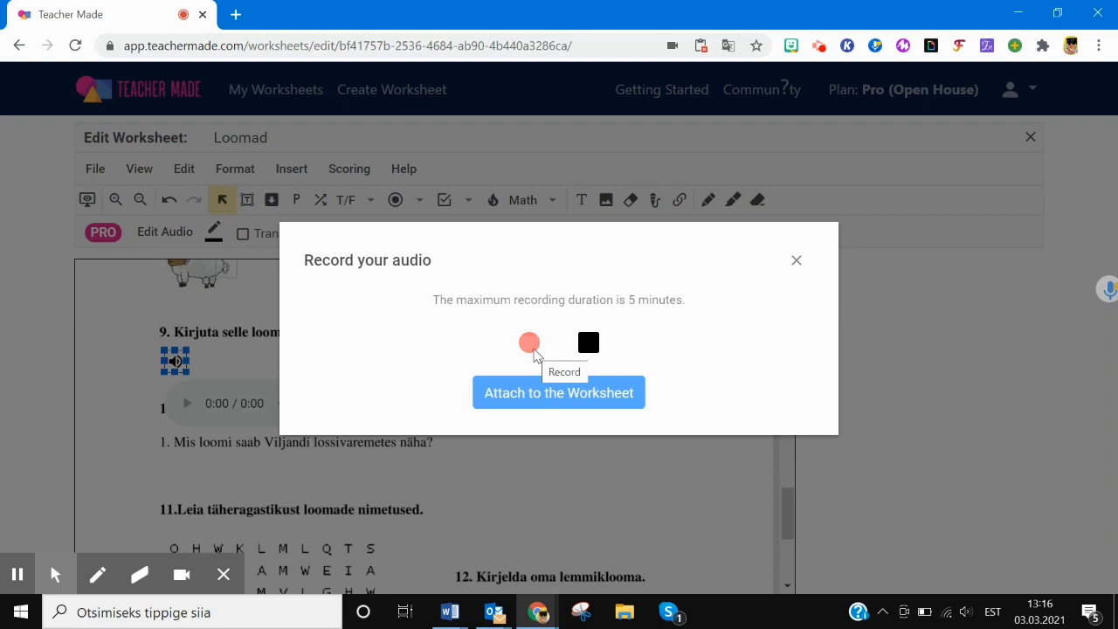
left_click(587, 346)
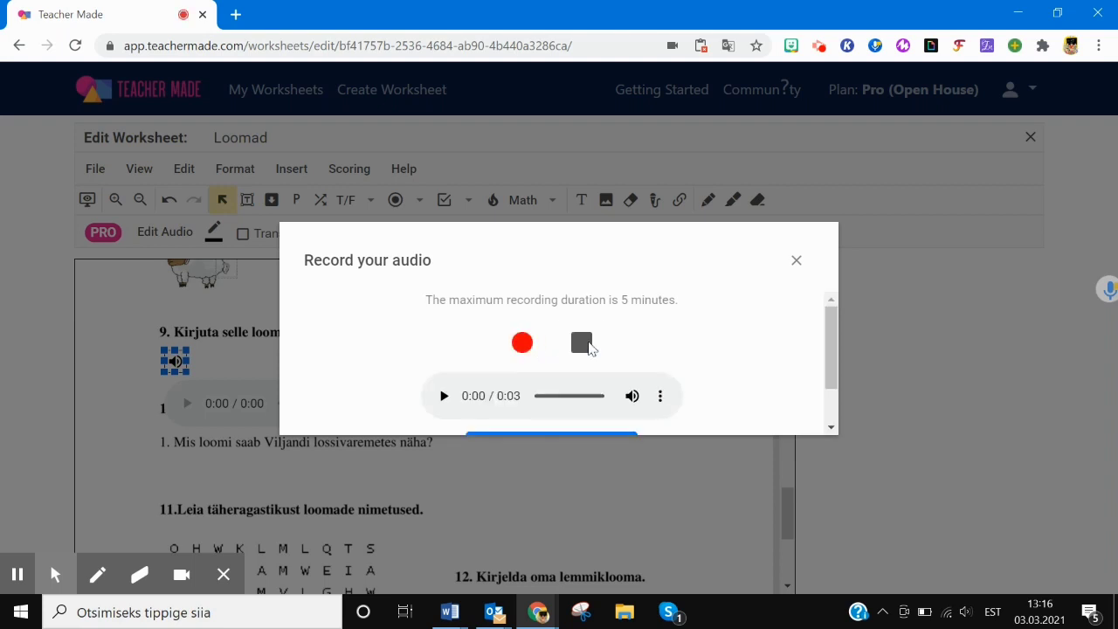
left_click(444, 398)
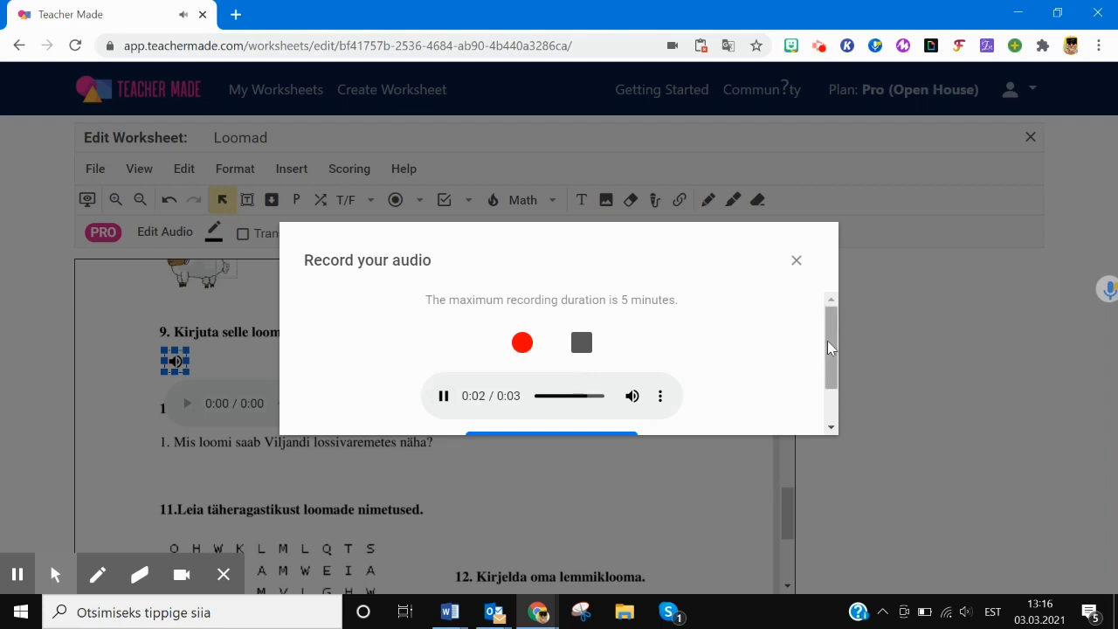
left_click_drag(830, 344, 748, 387)
left_click(586, 411)
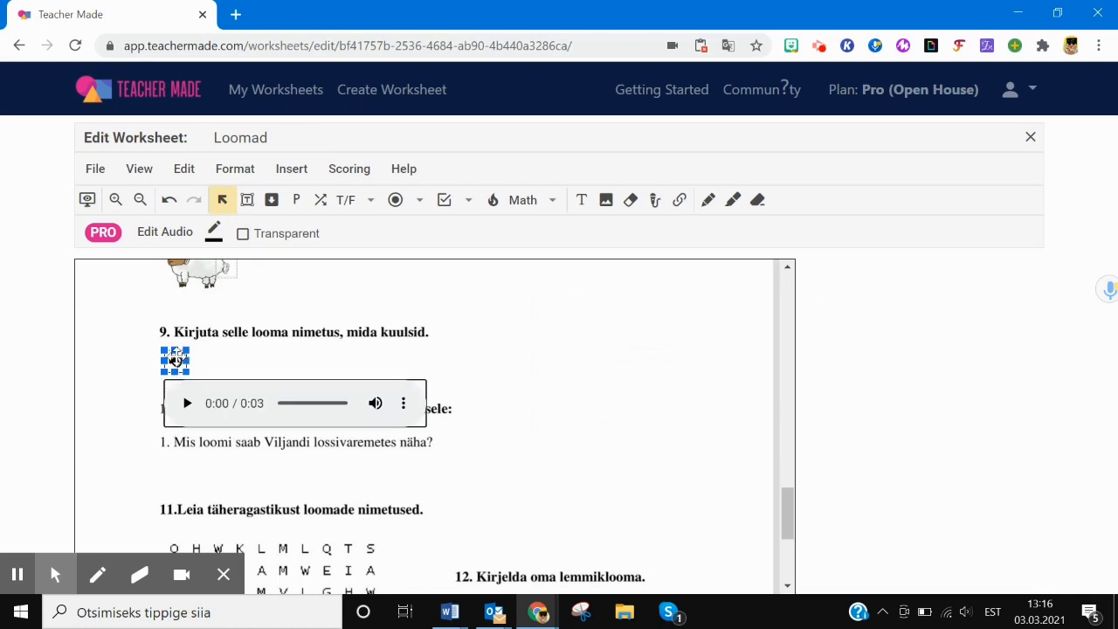
- Move the speaker icon beside question 9's prompt and set it to No Border
left_click_drag(177, 360, 445, 333)
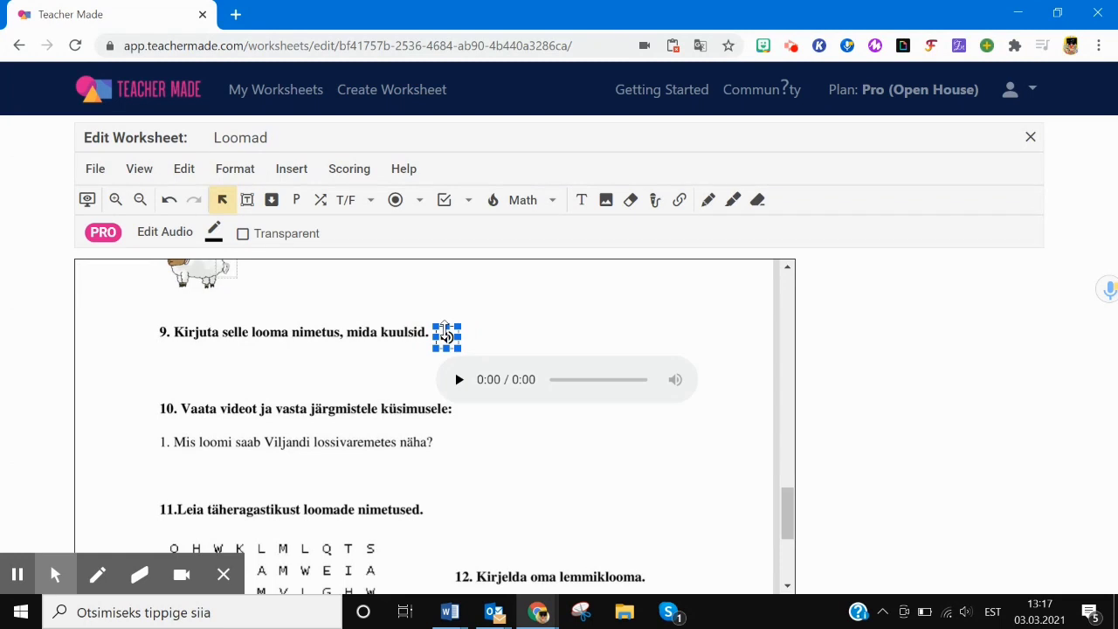
left_click(213, 232)
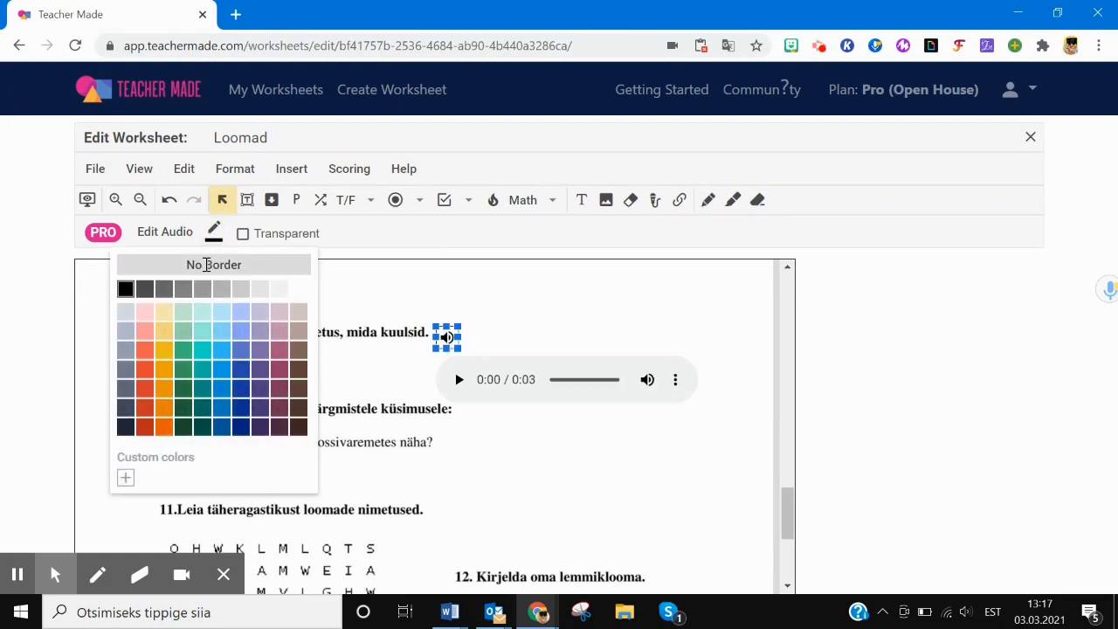
left_click(207, 264)
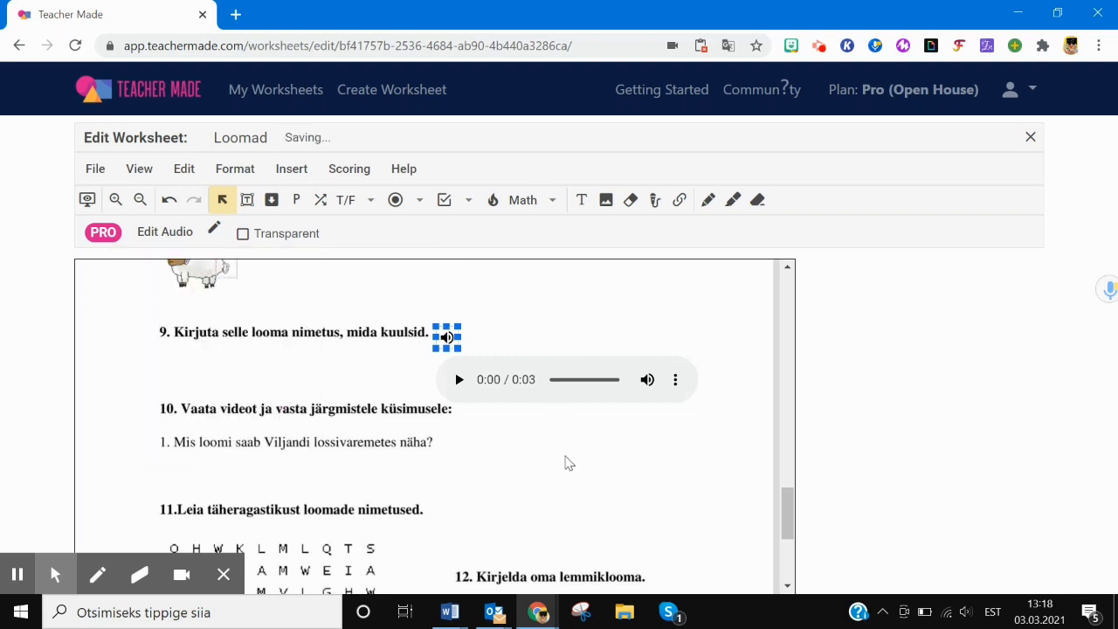
left_click(461, 357)
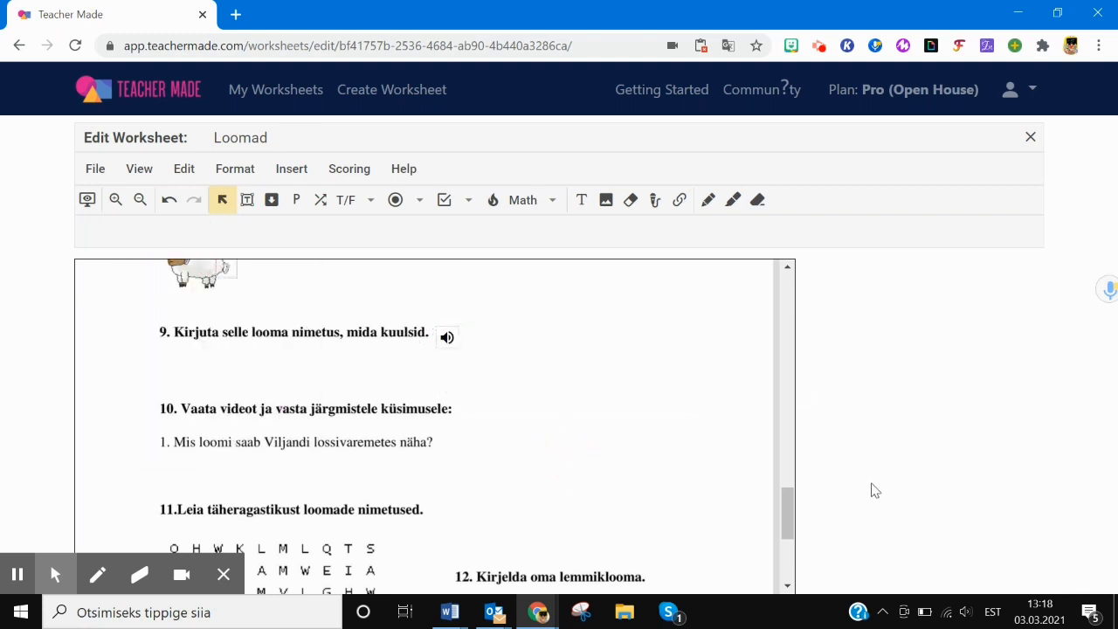
left_click_drag(787, 512, 791, 527)
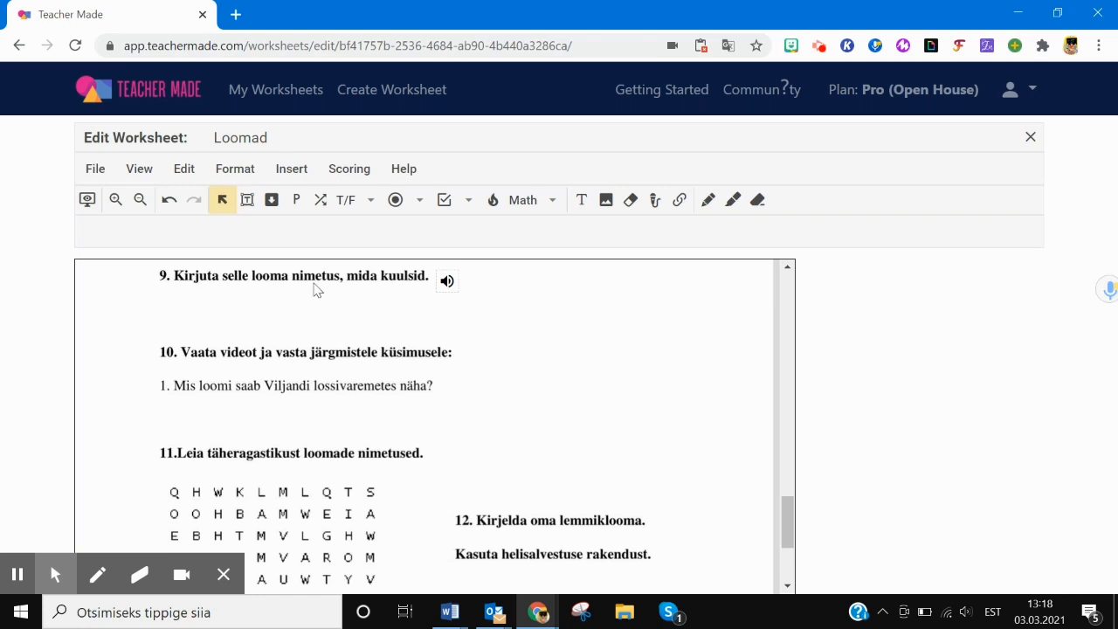
- Insert a link below question 10 pointing to the pasted YouTube video address
left_click(680, 203)
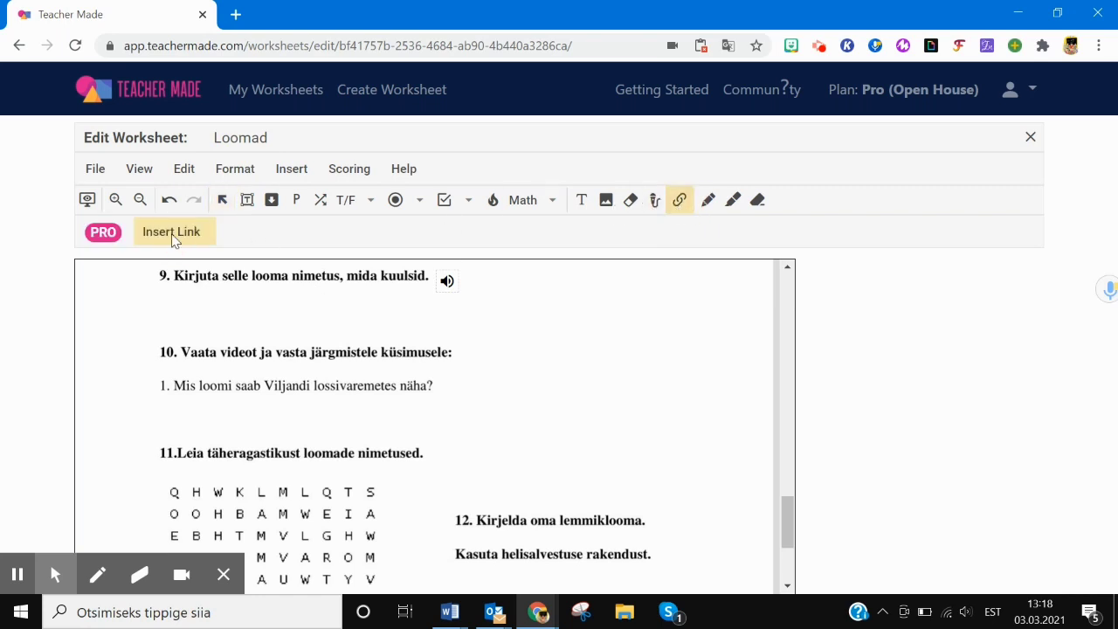
left_click(166, 408)
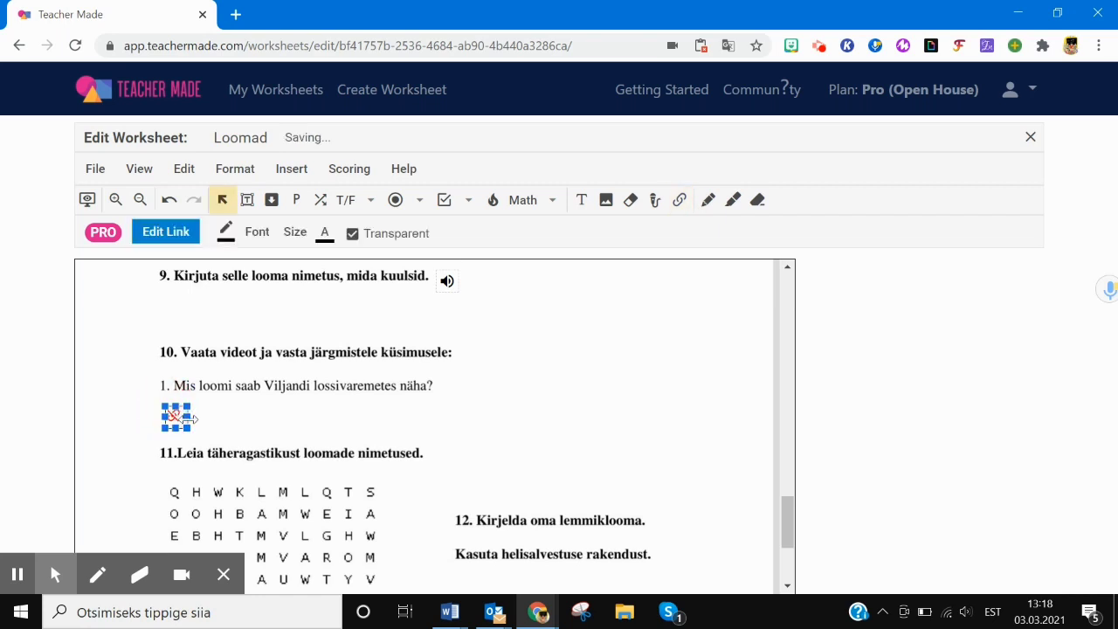
left_click(172, 232)
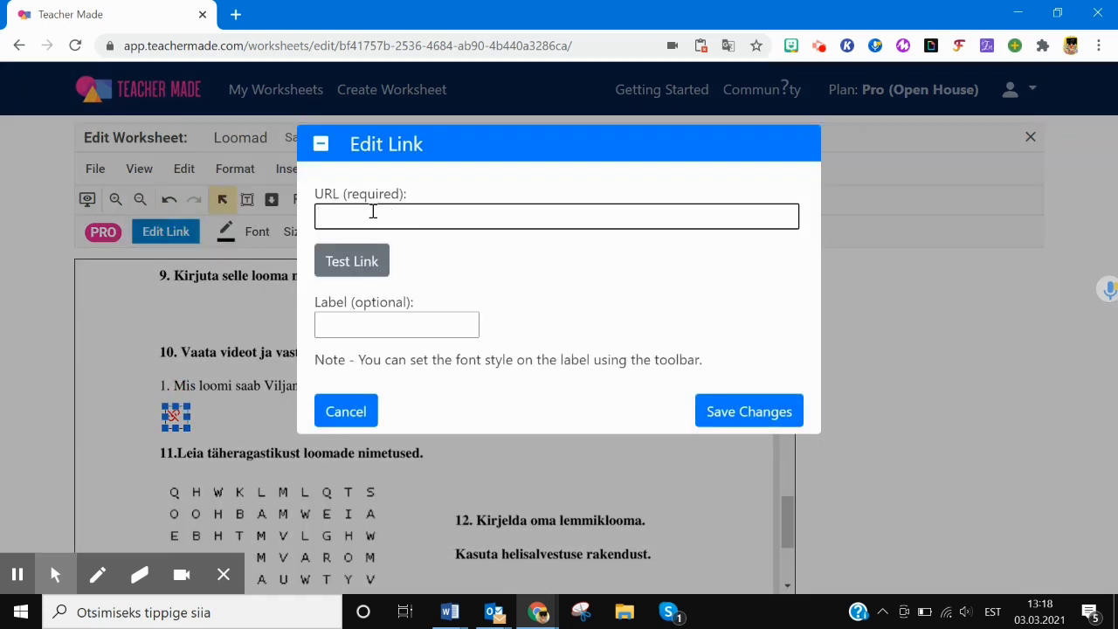
left_click(372, 212)
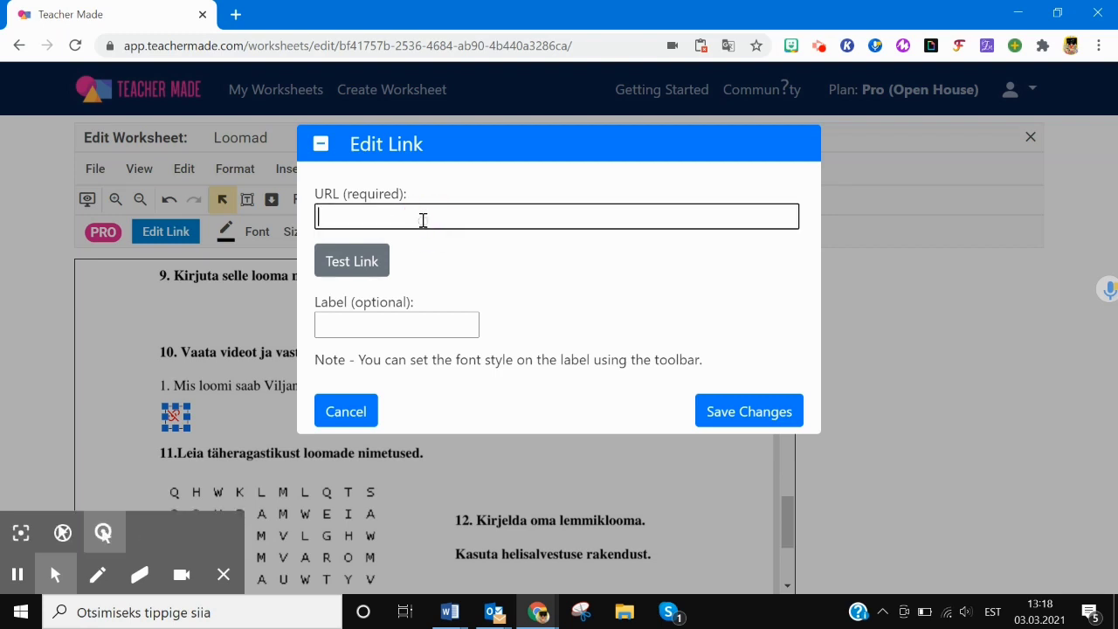
type("https://www.youtube.com/watch?v=DGJADiRlgNY")
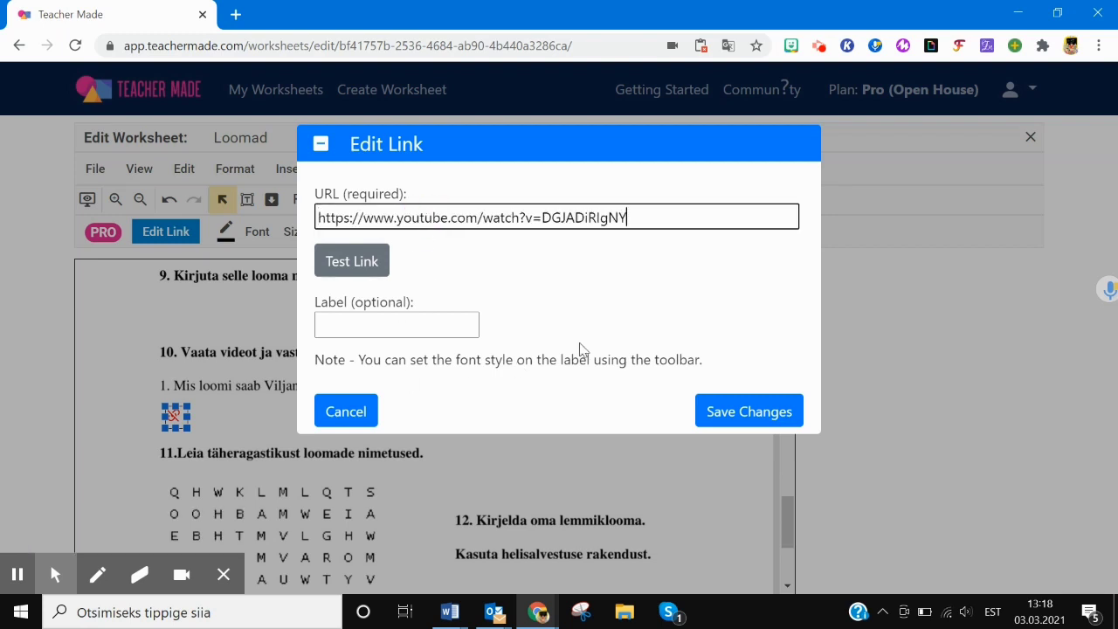
left_click(739, 411)
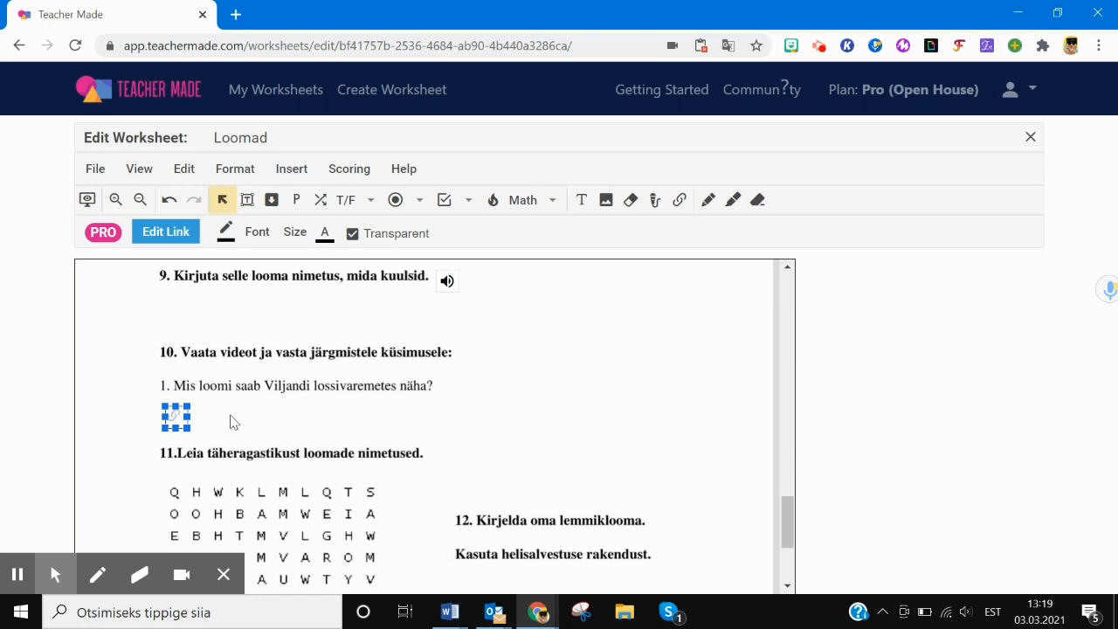
left_click_drag(788, 512, 790, 528)
- Move the link box onto the word 'videot' and remove its border
left_click(226, 361)
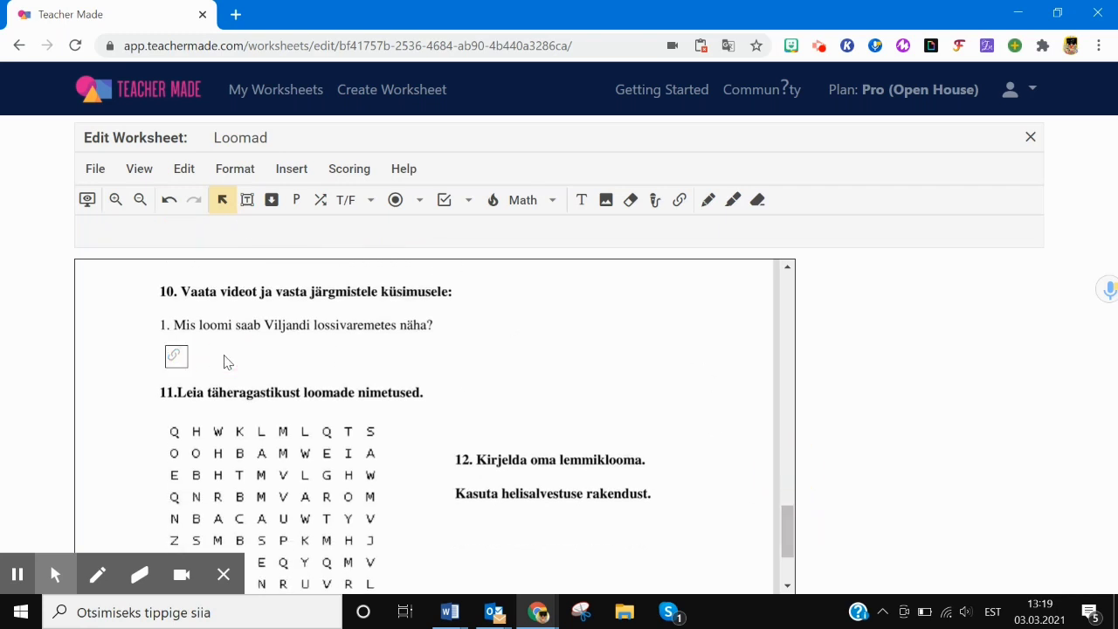
left_click(175, 355)
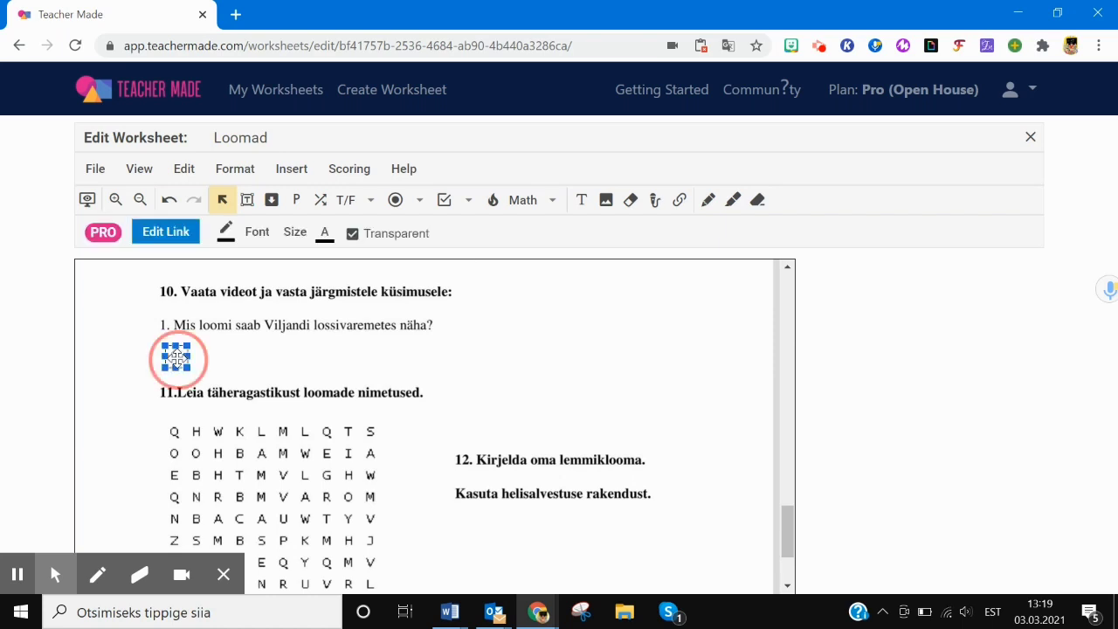
left_click_drag(175, 356, 259, 294)
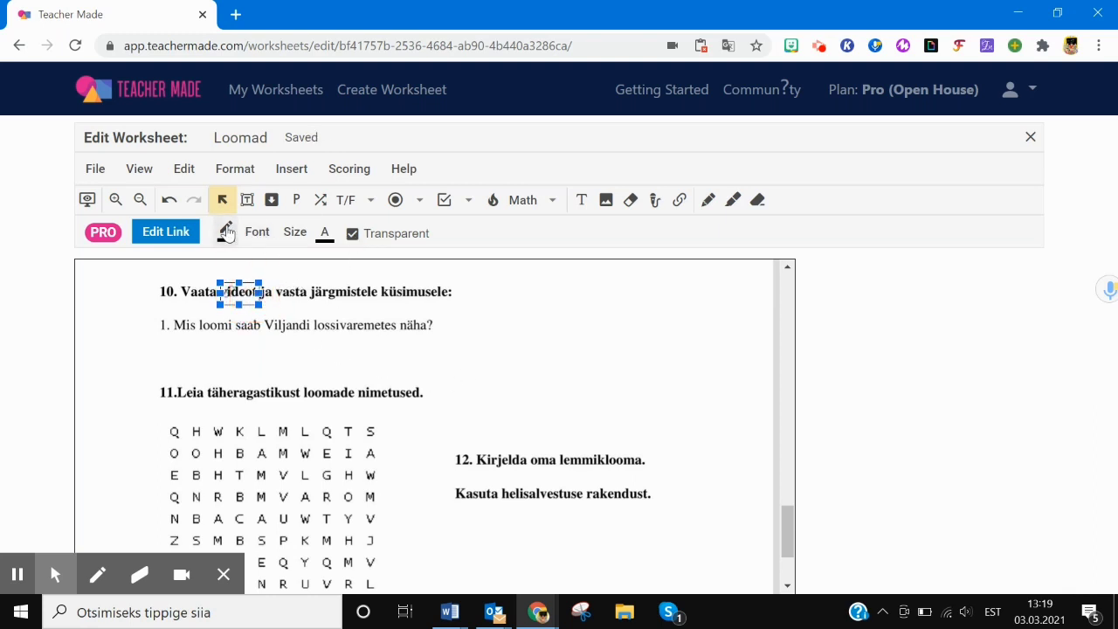
left_click(226, 231)
left_click(220, 264)
left_click(550, 360)
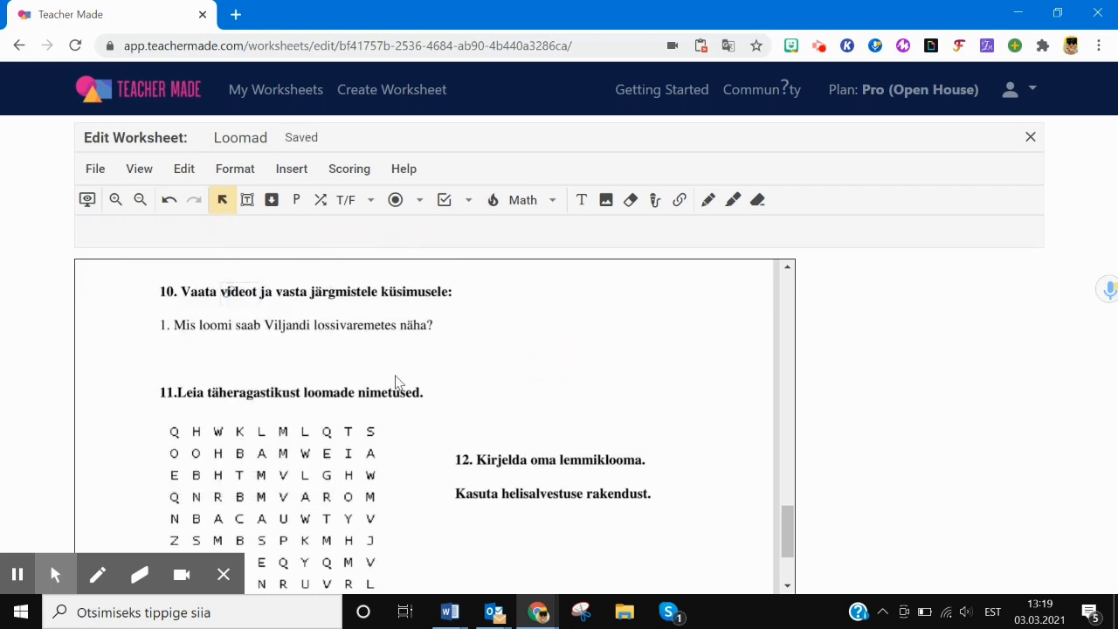
left_click(245, 297)
left_click(233, 291)
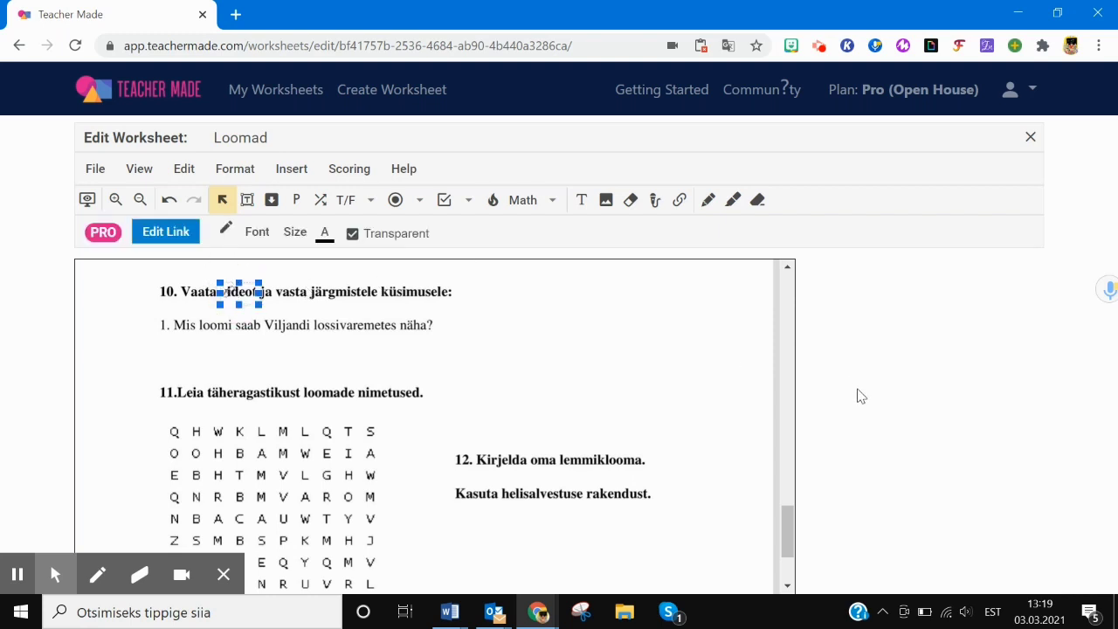
left_click_drag(790, 525, 788, 536)
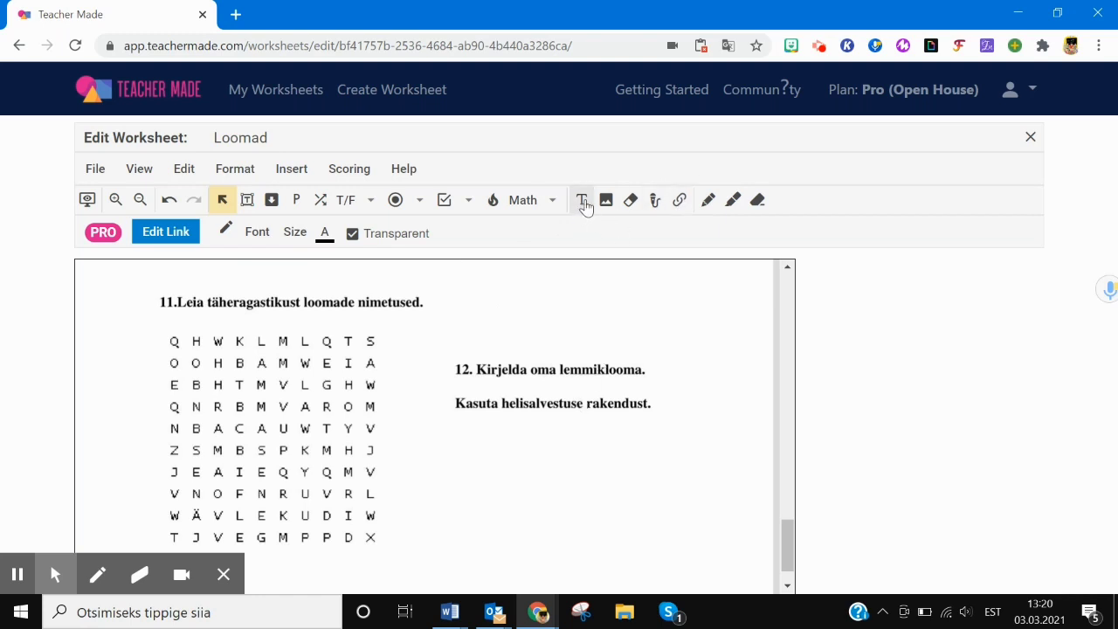
- Draw a teacher text box below question 12 reading 'Unustasin seda öelda...'
left_click(551, 201)
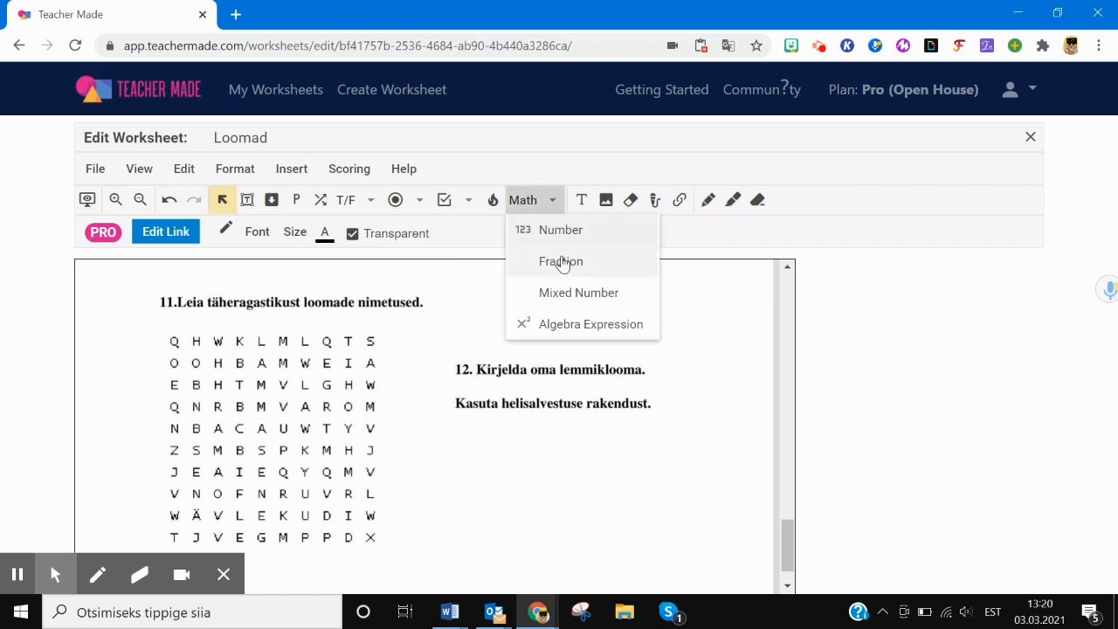
left_click(732, 325)
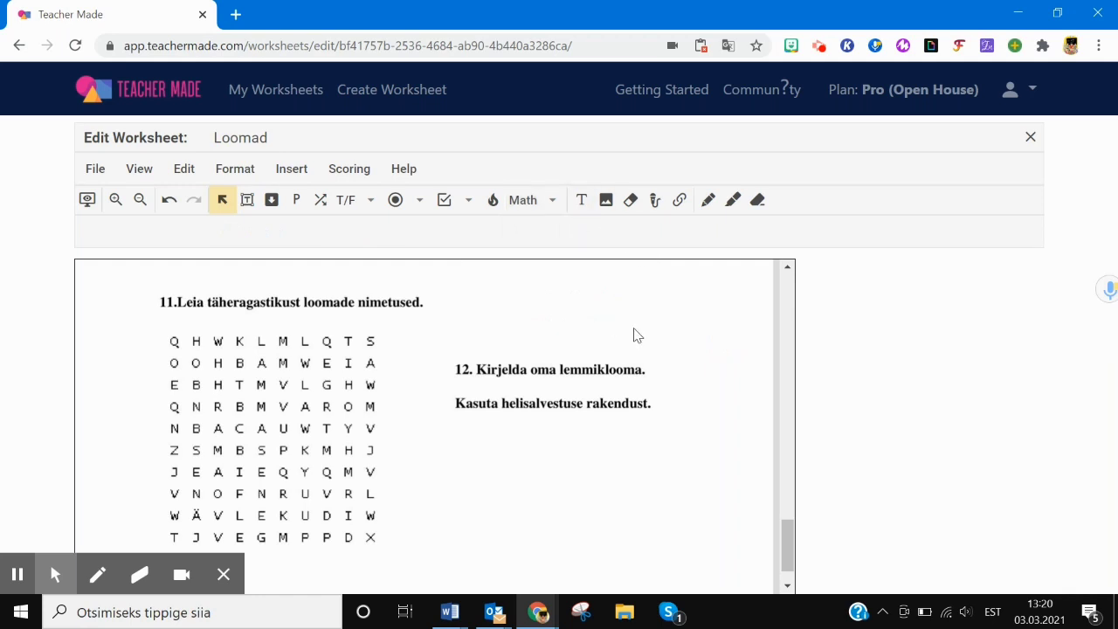
mouse_move(785, 534)
left_mouse_down()
mouse_move(785, 544)
mouse_move(786, 531)
left_mouse_up()
left_click(581, 201)
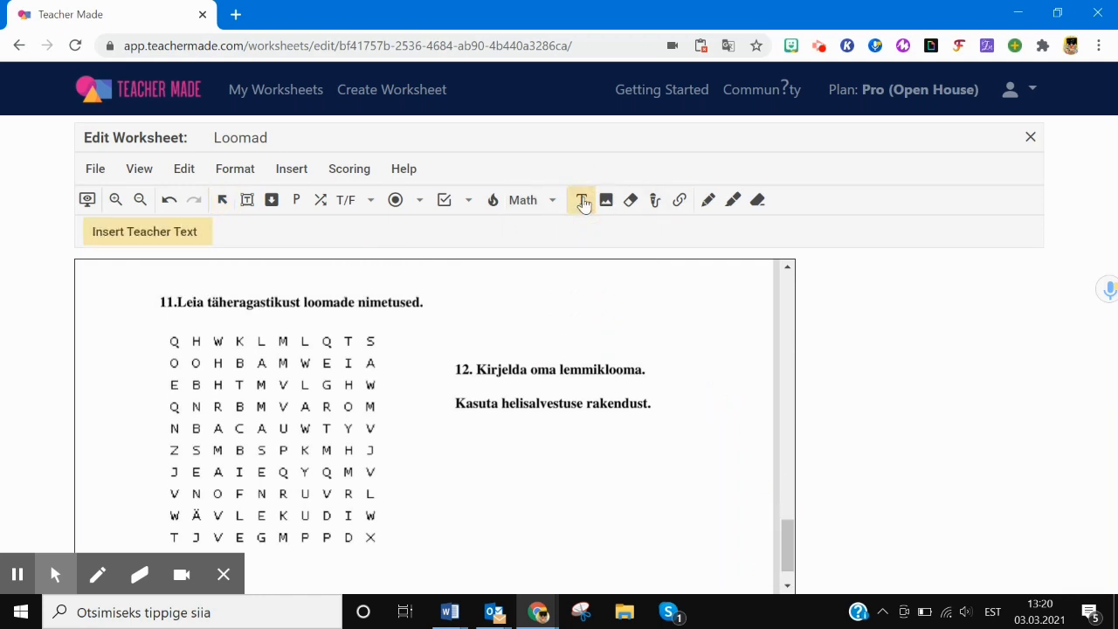
left_click_drag(489, 467, 665, 519)
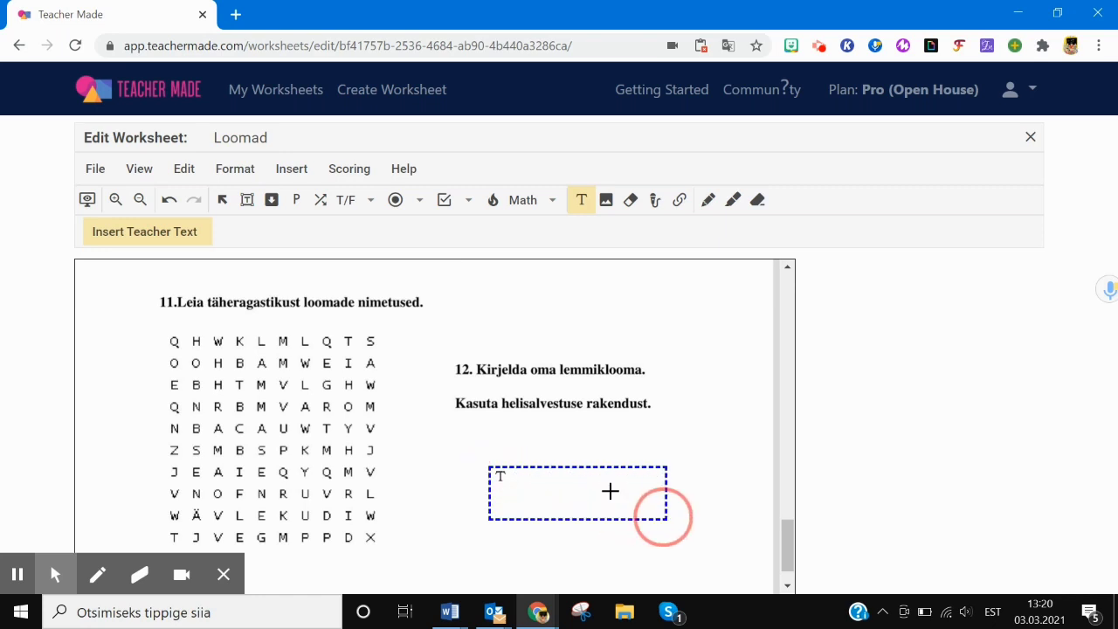
left_click(163, 234)
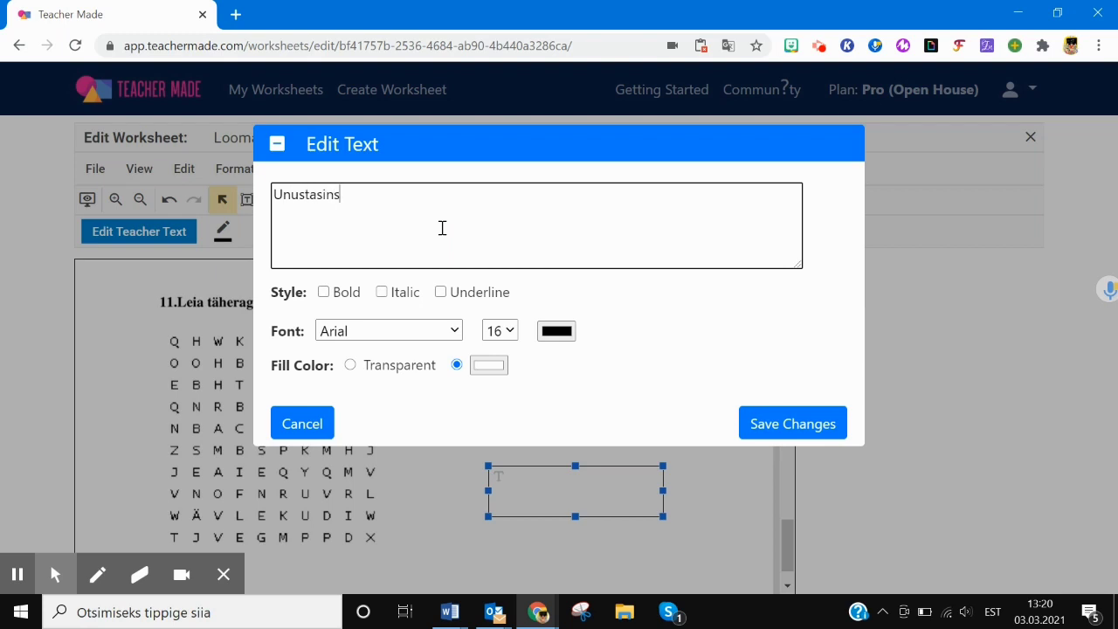
type("Unustasin seda öelda...")
- Make the note bold italic, keep Arial as the font, and save the text box
left_click(323, 293)
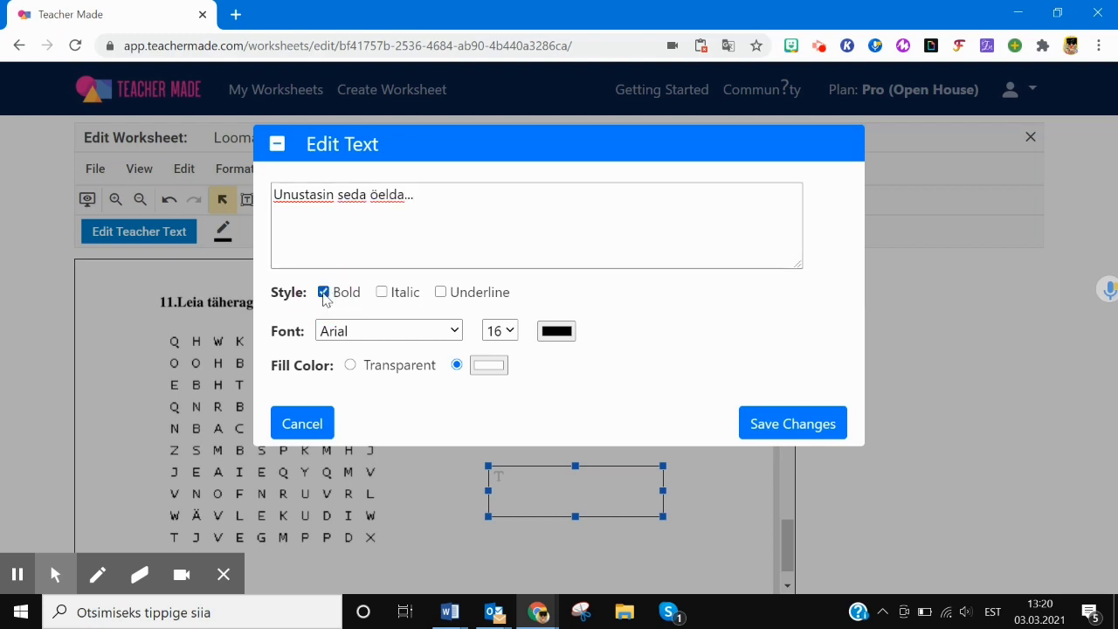
left_click_drag(437, 196, 242, 197)
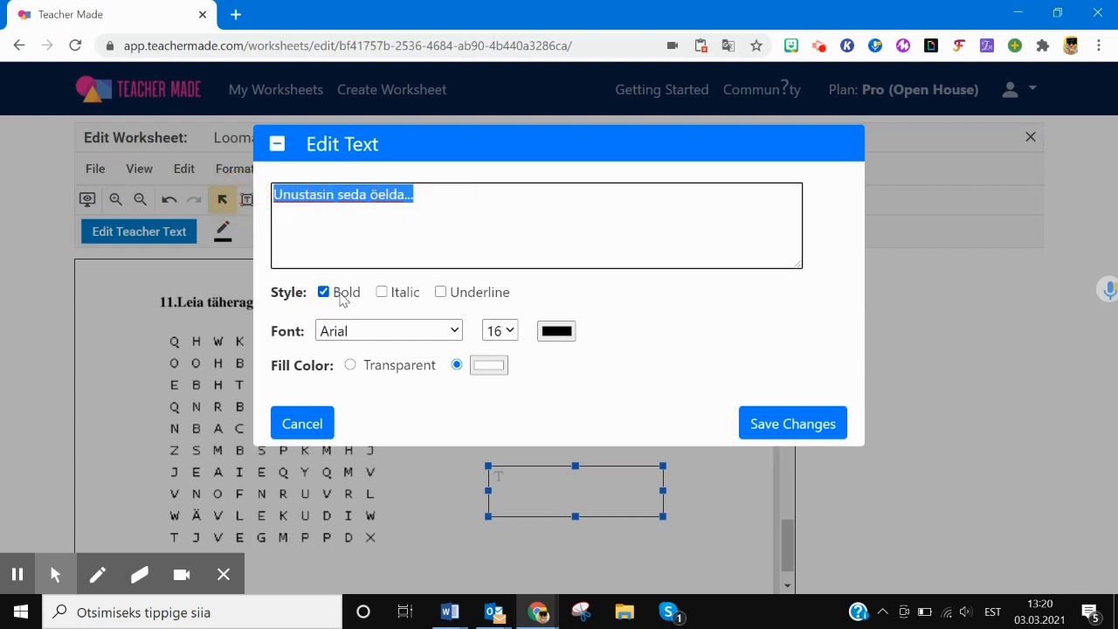
left_click(385, 293)
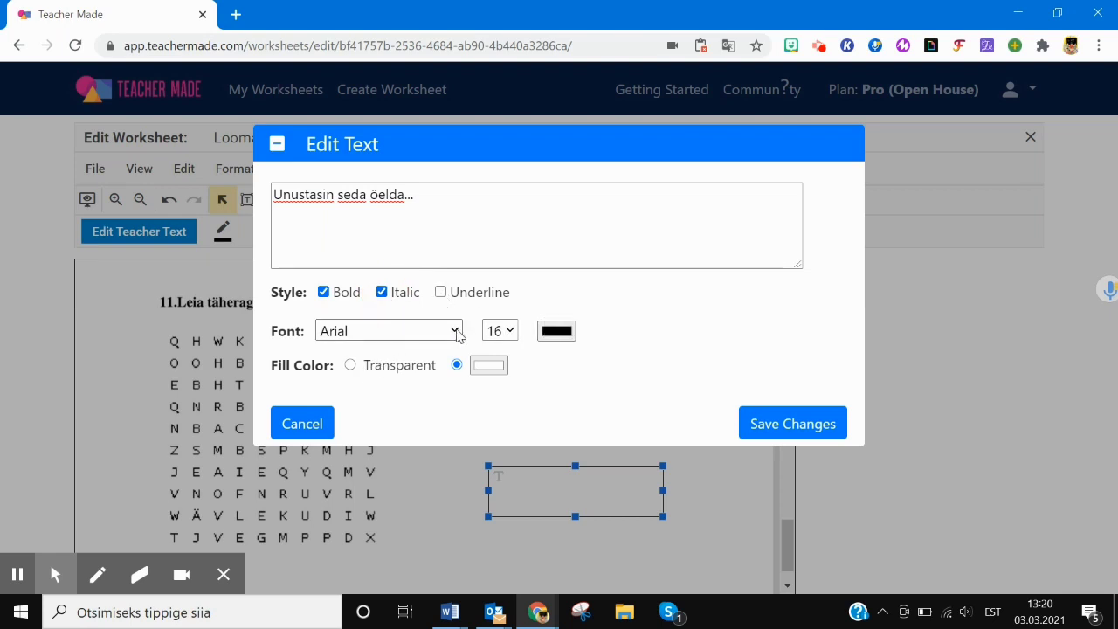
left_click(454, 331)
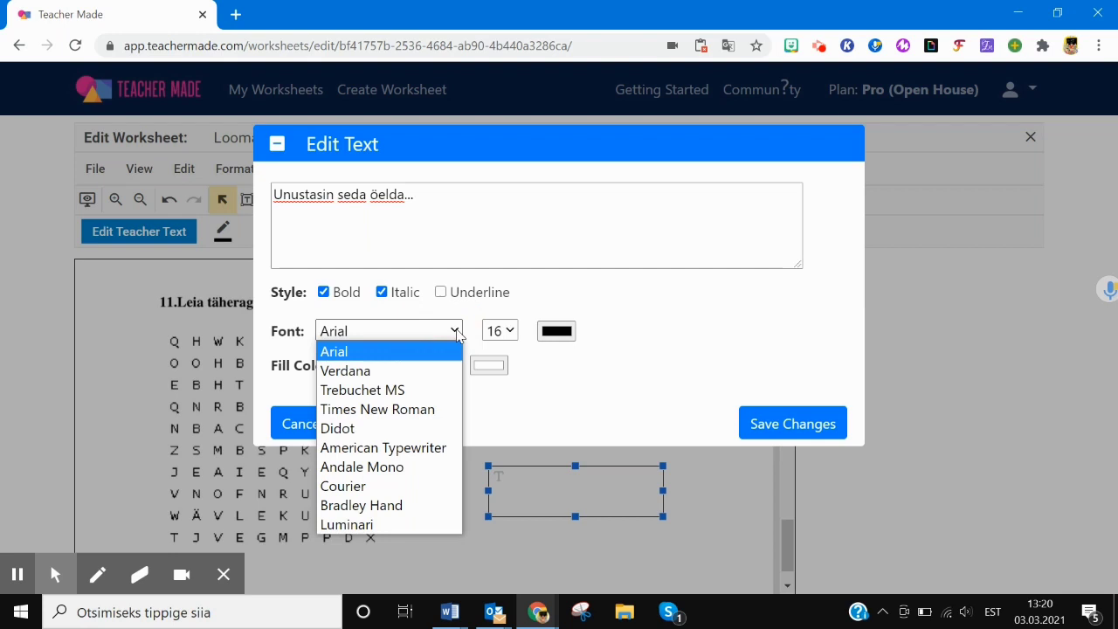
left_click(593, 386)
left_click(821, 427)
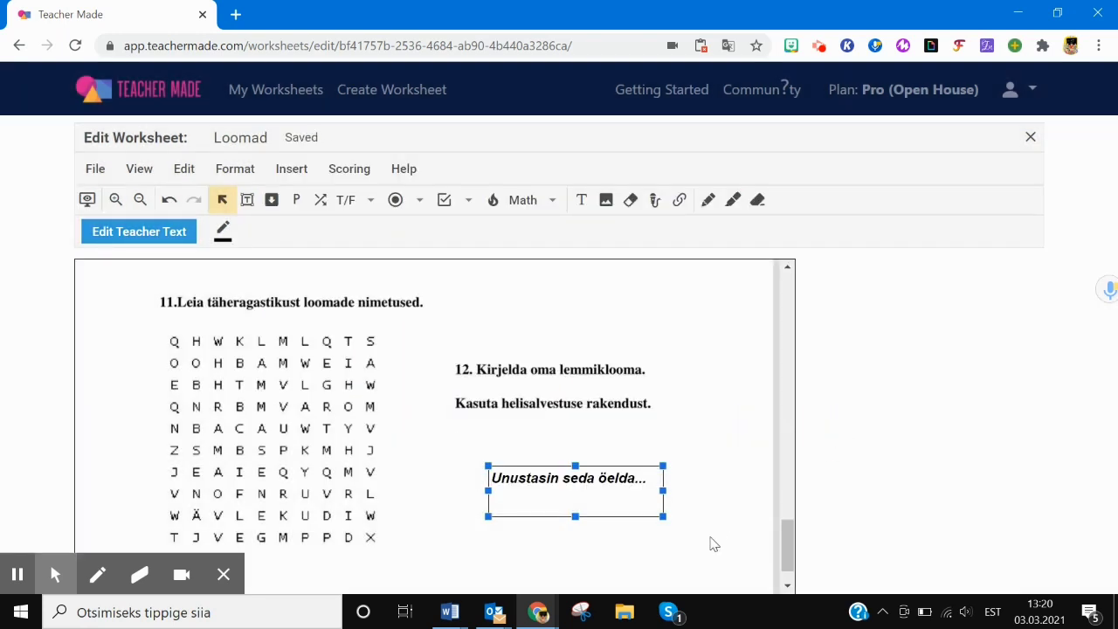
- Draw a freehand curve around the note and highlight the text 'Unustasin seda öelda...'
left_click(707, 201)
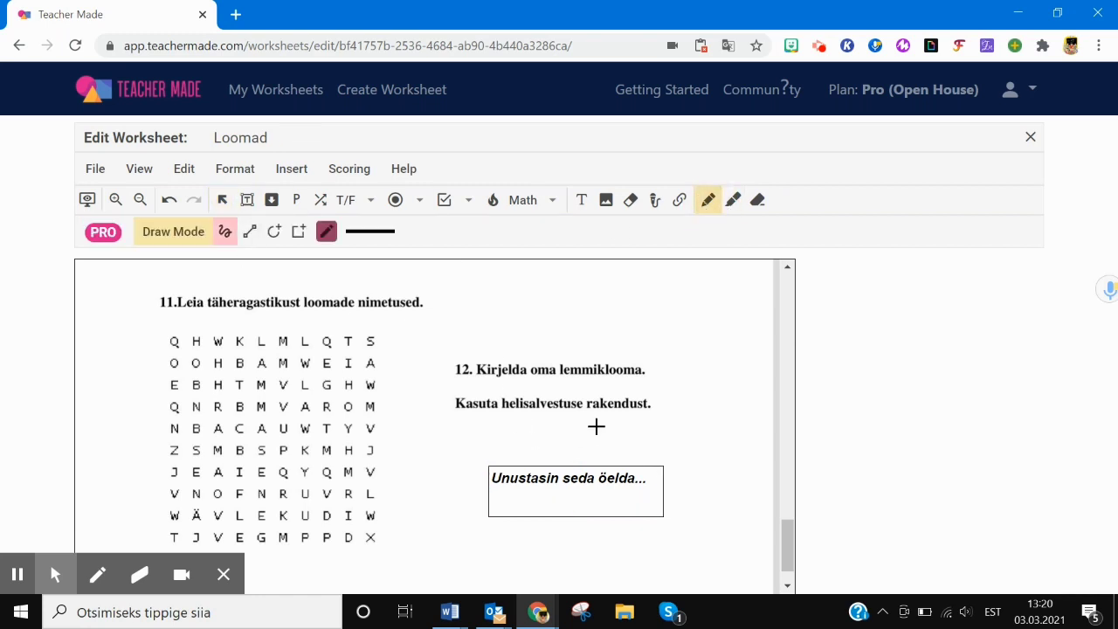
mouse_move(597, 427)
left_mouse_down()
mouse_move(676, 438)
mouse_move(711, 466)
mouse_move(706, 509)
mouse_move(679, 559)
mouse_move(576, 531)
left_mouse_up()
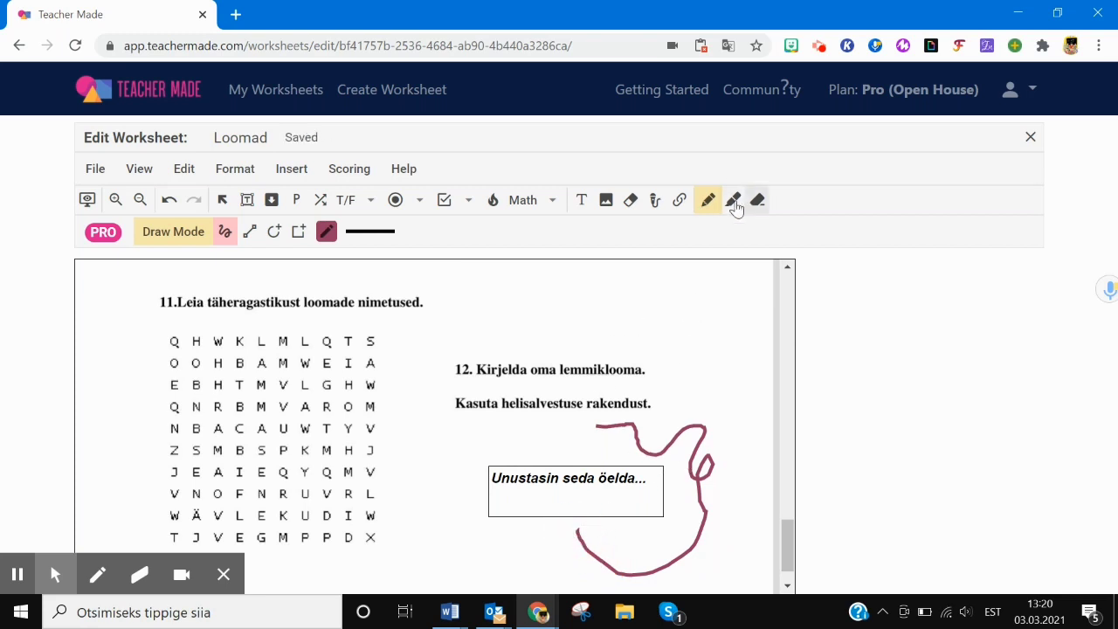
left_click(732, 200)
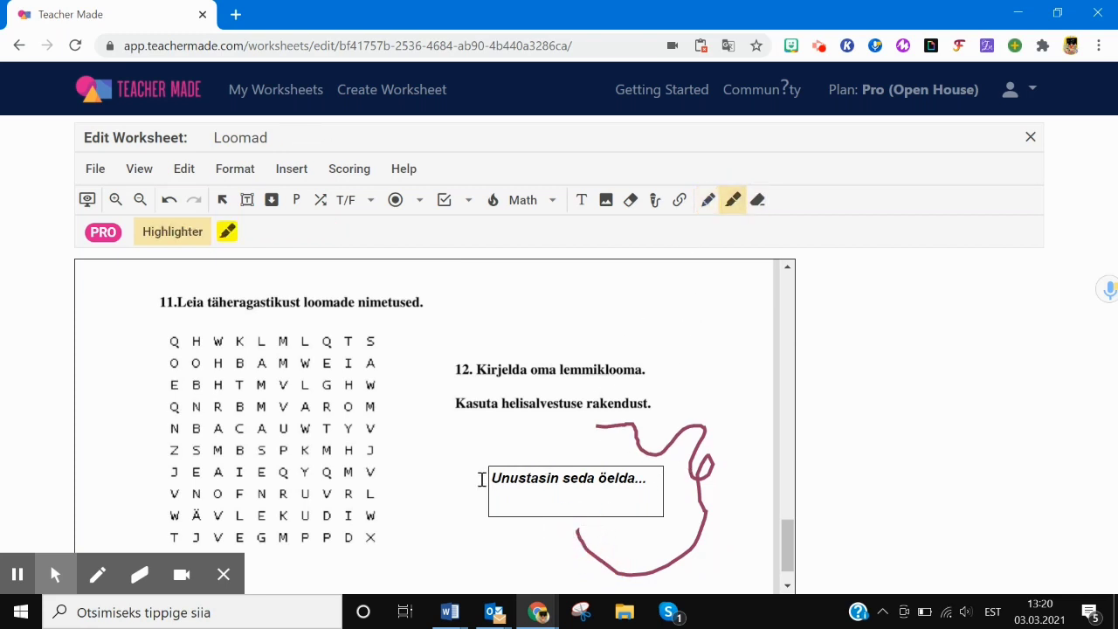
left_click_drag(482, 479, 664, 481)
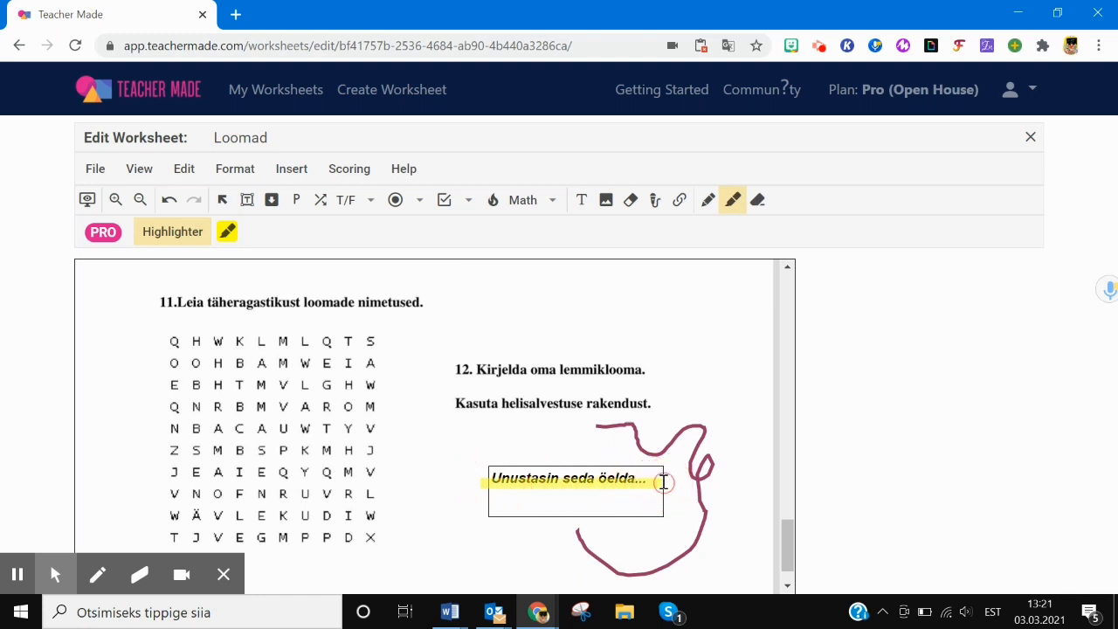
- Erase the freehand curve and highlight, then open the worksheet's student preview
left_click(757, 200)
left_click(713, 428)
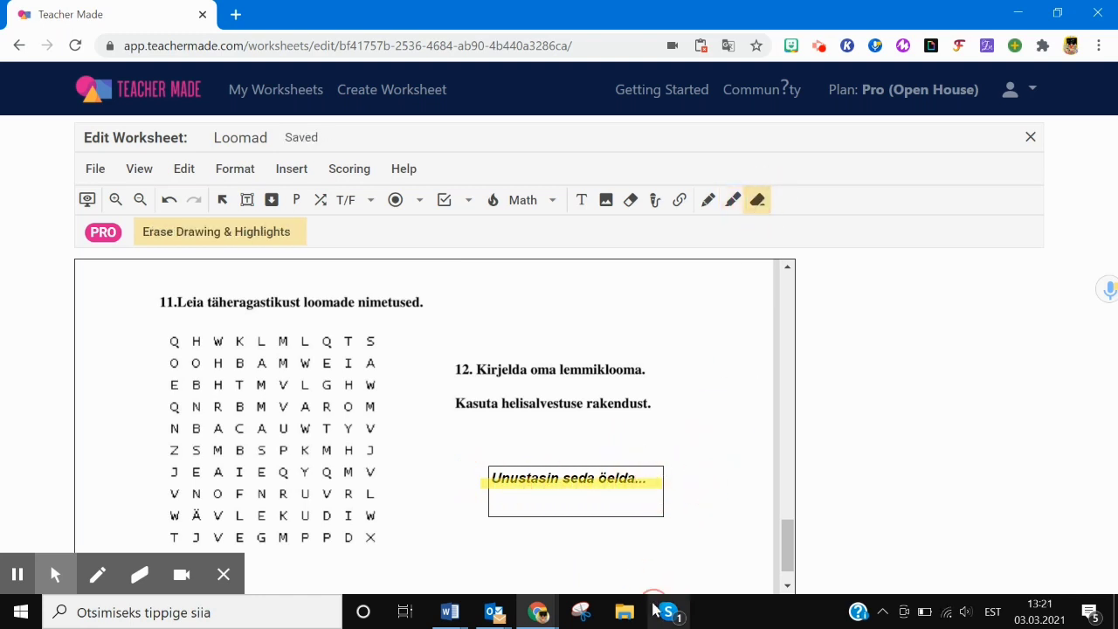
mouse_move(545, 537)
left_mouse_down()
mouse_move(554, 499)
mouse_move(623, 451)
left_mouse_up()
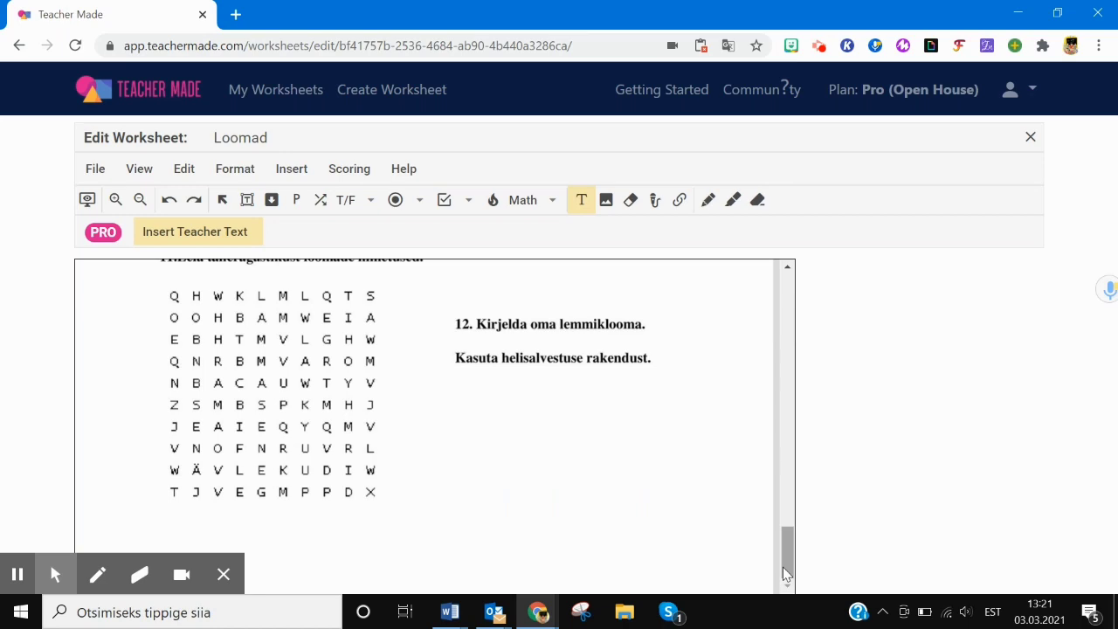
left_click_drag(785, 568, 789, 275)
left_click(87, 200)
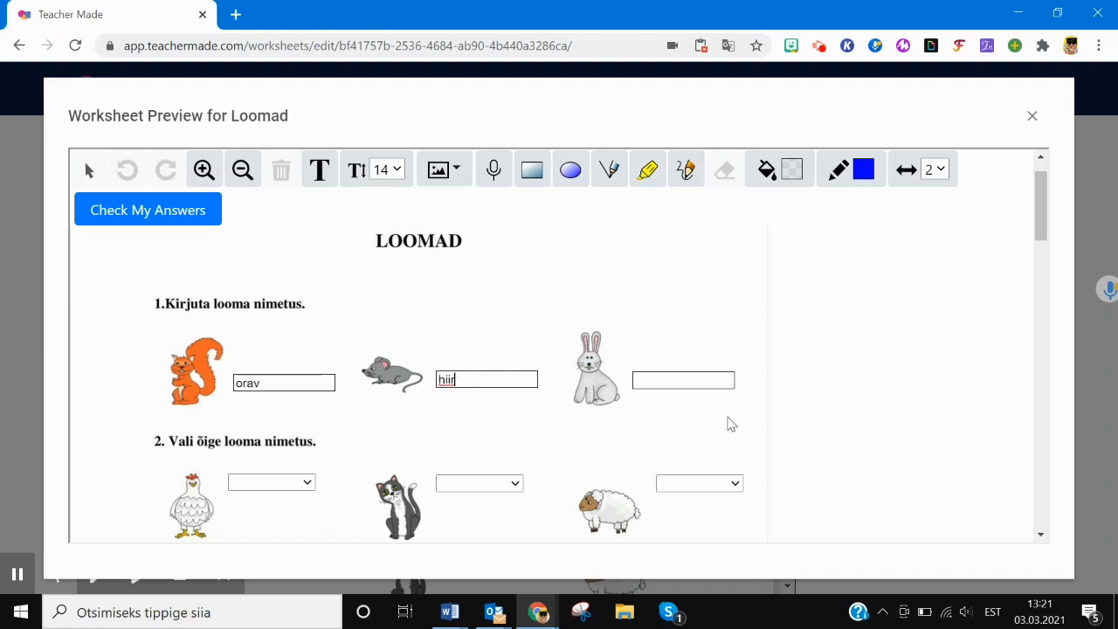
- Choose kana for the hen and kass for the cat, and type 'Leh' in the cow box
scroll(812, 303, "down", 1)
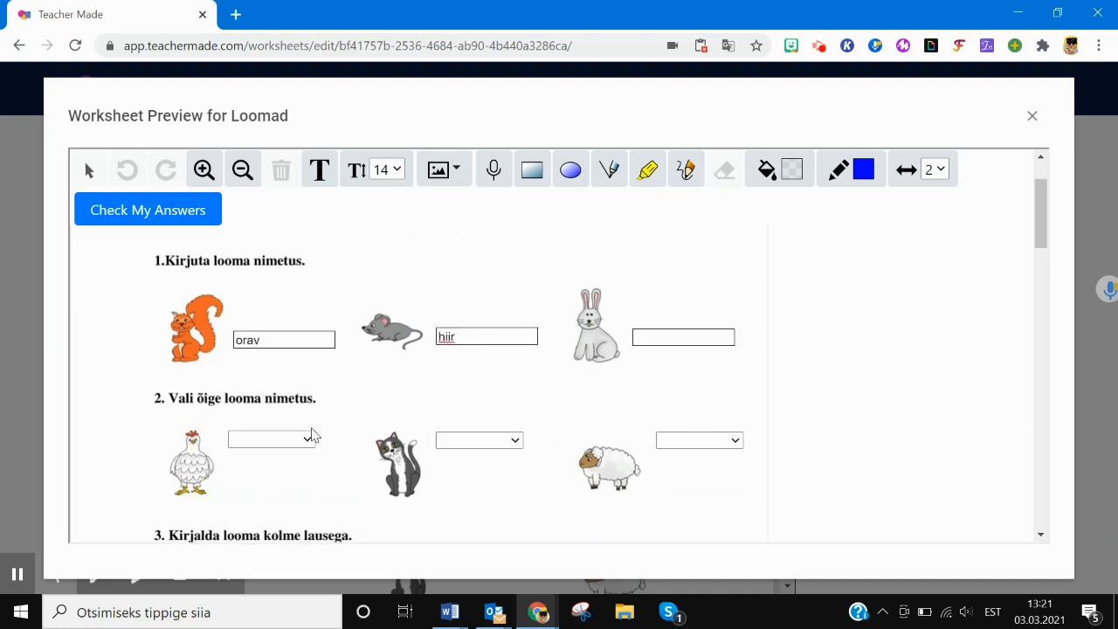
left_click(309, 439)
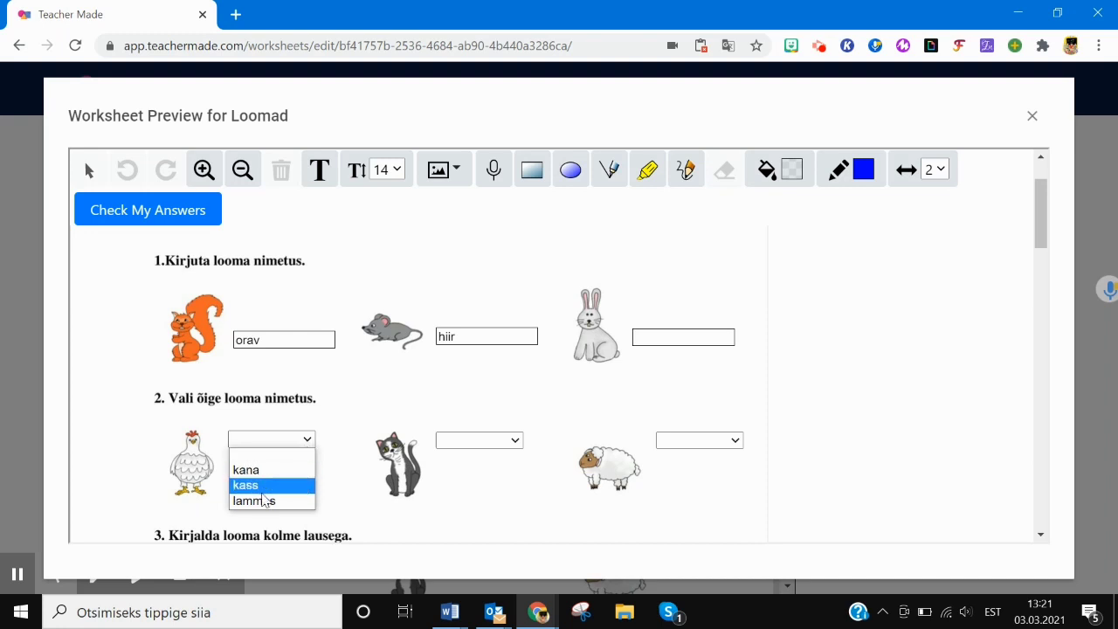
left_click(260, 470)
left_click(524, 442)
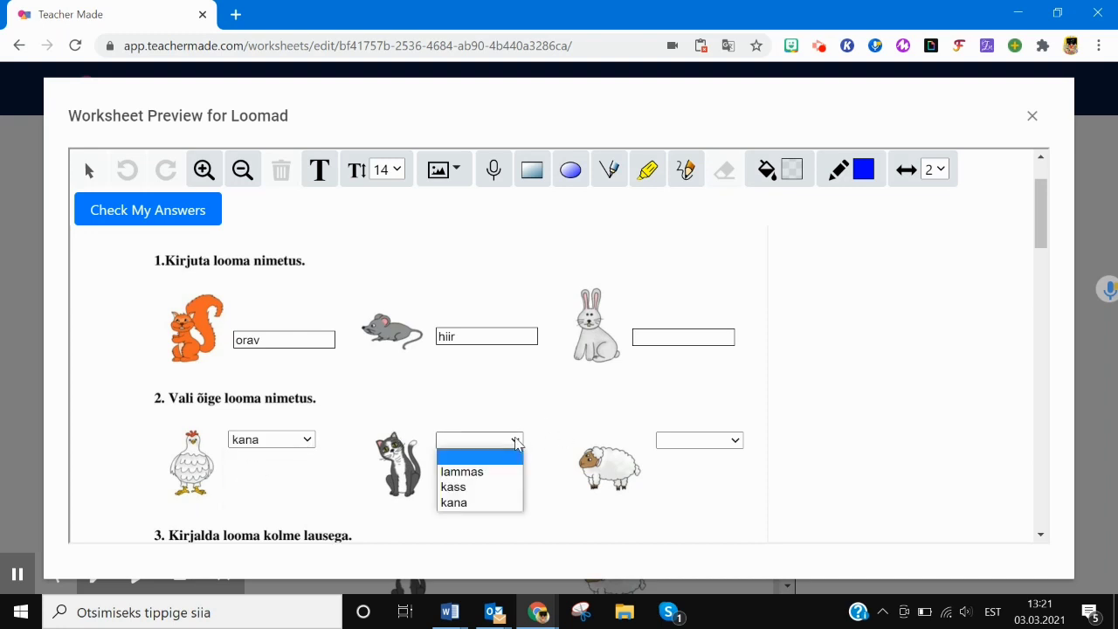
left_click(482, 488)
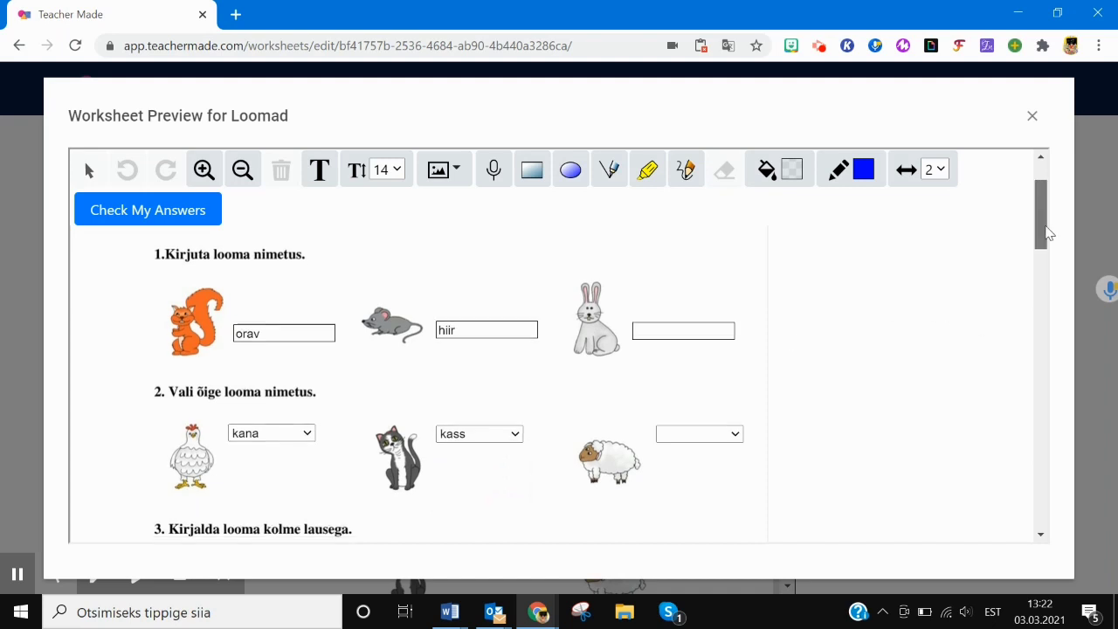
left_click_drag(1048, 222, 1051, 257)
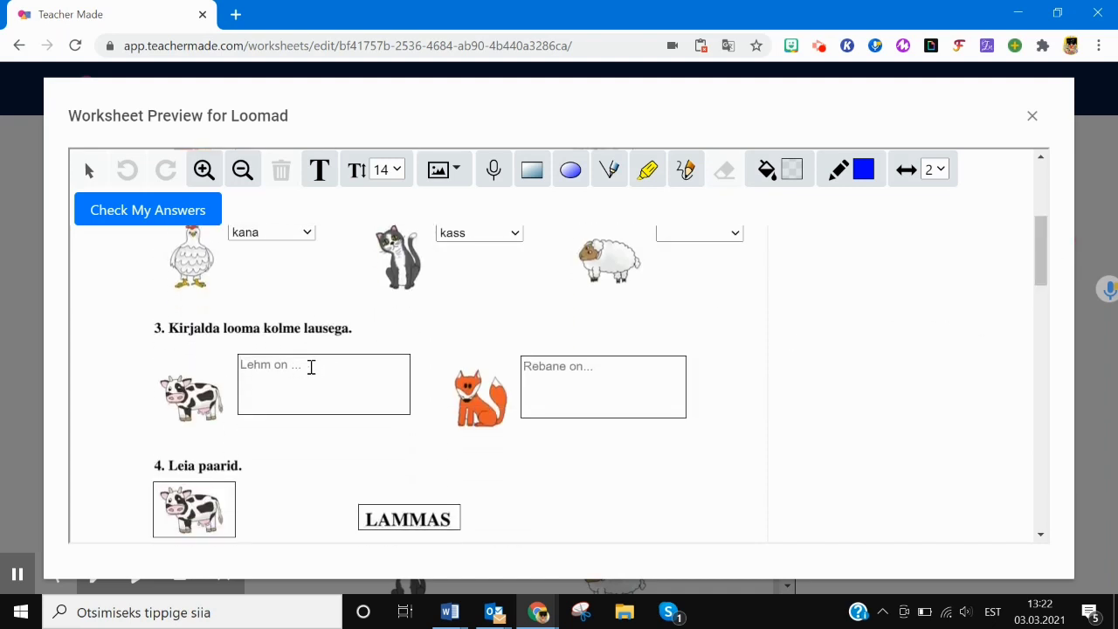
left_click(318, 367)
type("Lehm on suur loom.")
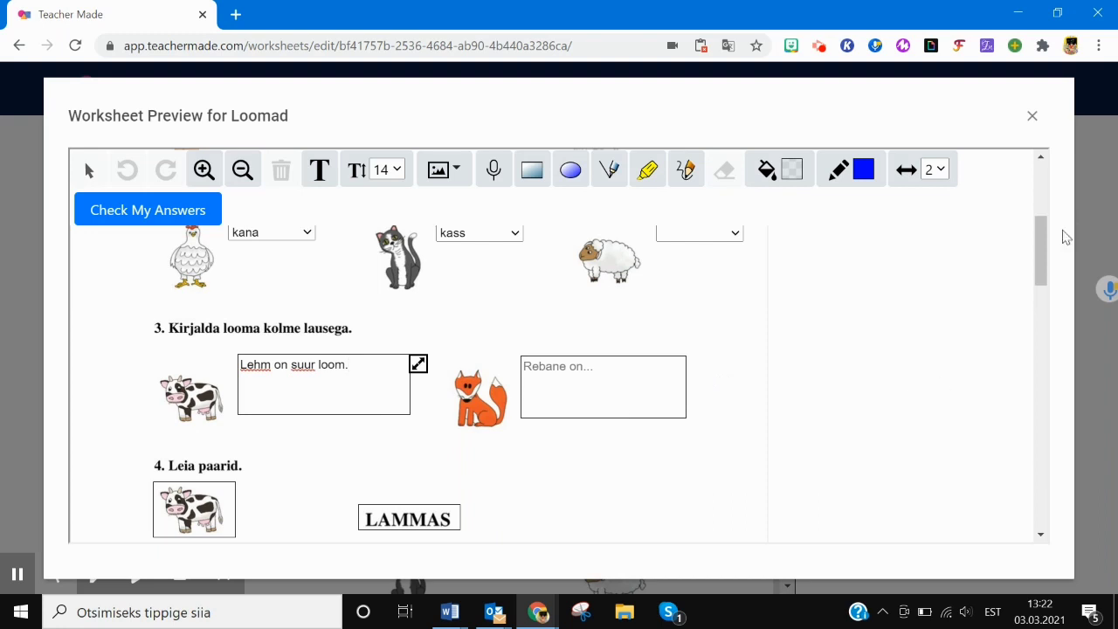
left_click_drag(1045, 262, 1039, 292)
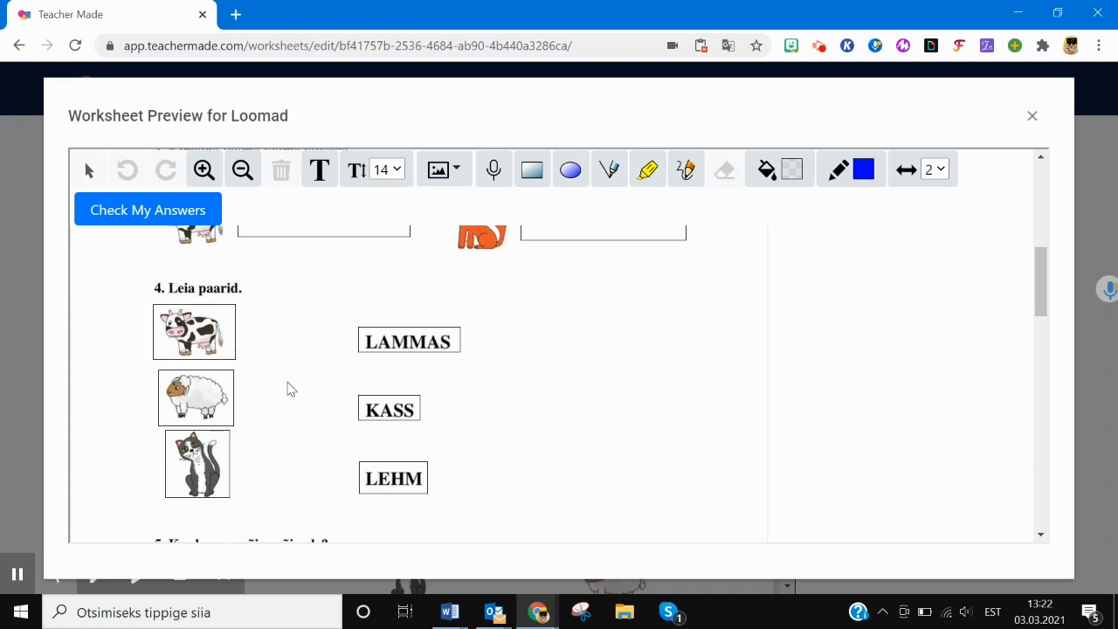
- Match the cow, cat and sheep pictures to LEHM, KASS and LAMMAS
mouse_move(224, 329)
left_mouse_down()
mouse_move(317, 445)
mouse_move(367, 476)
left_mouse_up()
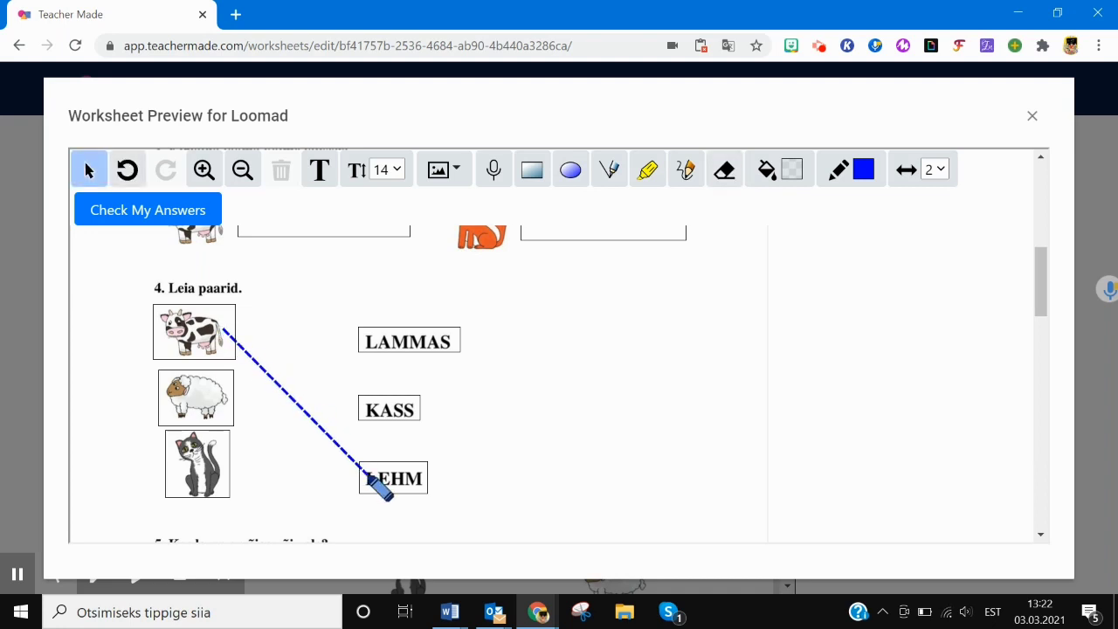
mouse_move(200, 459)
left_mouse_down()
mouse_move(356, 395)
mouse_move(377, 403)
left_mouse_up()
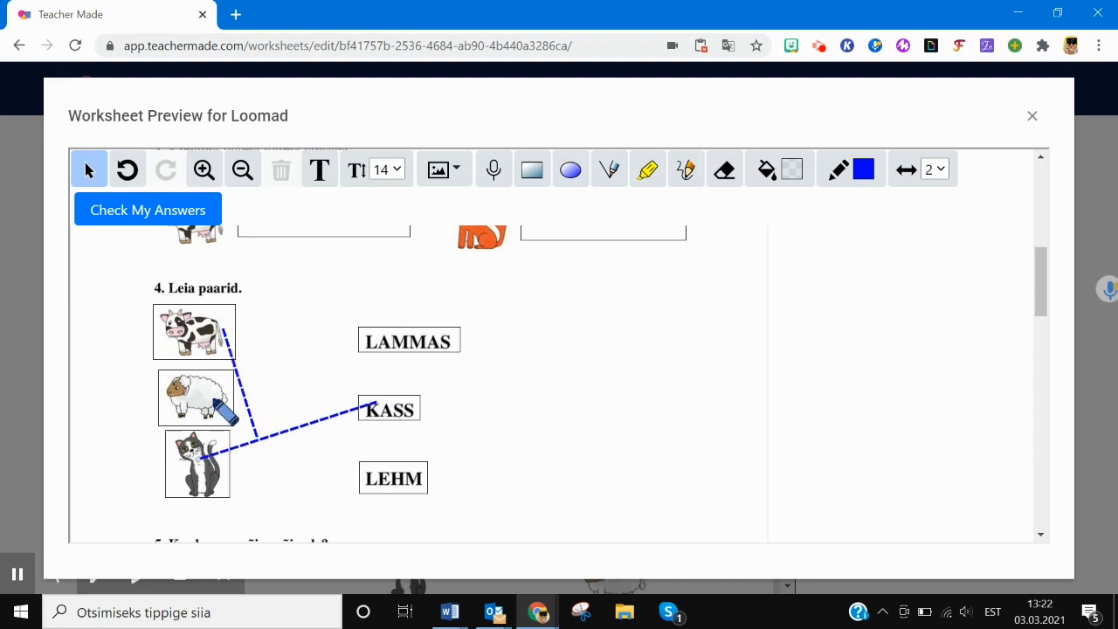
left_click_drag(198, 400, 391, 332)
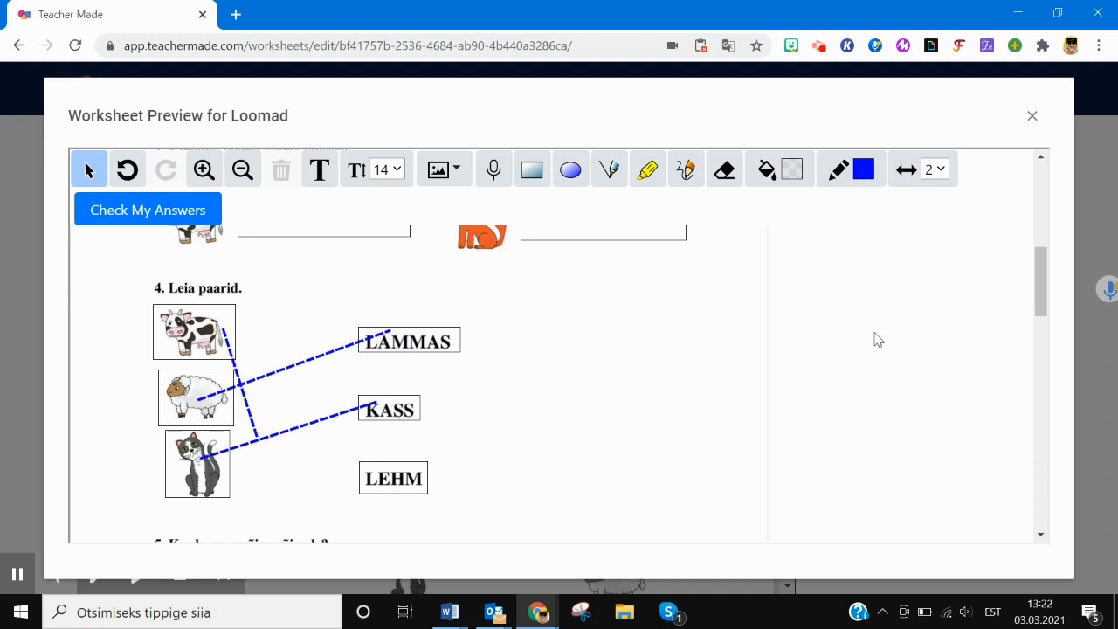
left_click_drag(1045, 302, 1045, 343)
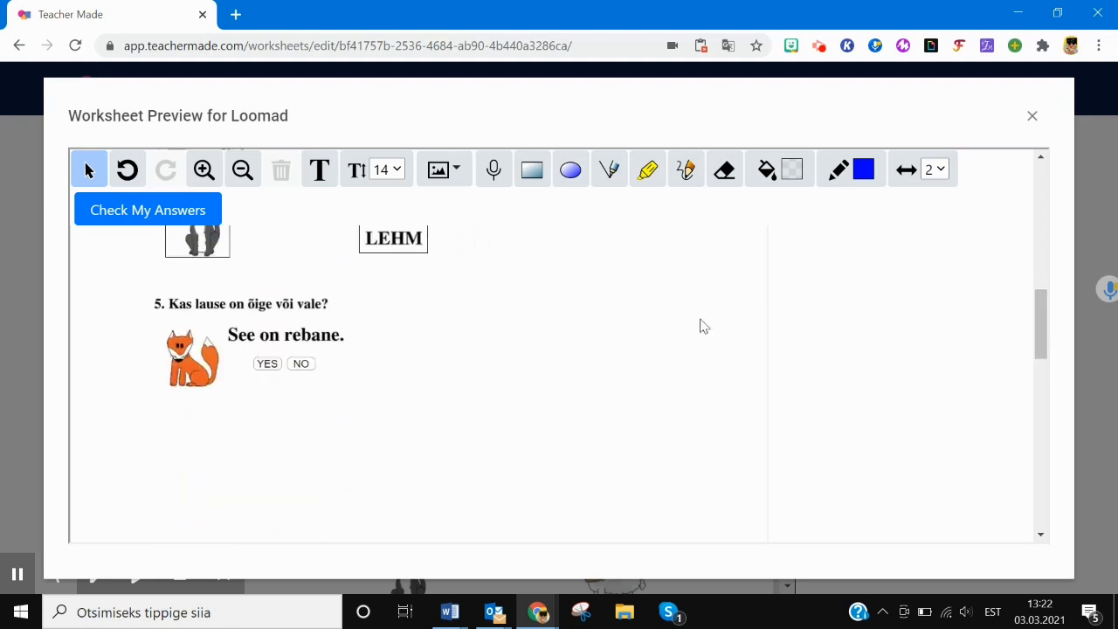
- Answer YES for the fox, choose ORAV, and tick 'Kass sööb hiiri.' and 'Kassil on vurrud.'
left_click(265, 365)
left_click_drag(1039, 325, 1046, 380)
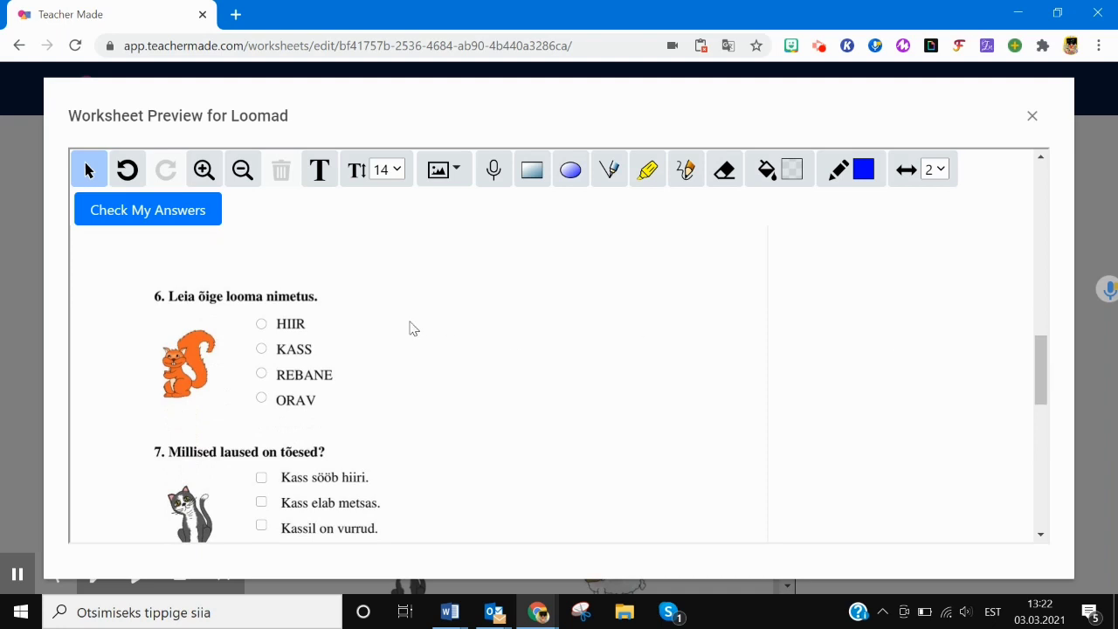
left_click(261, 400)
left_click_drag(1040, 350, 1037, 373)
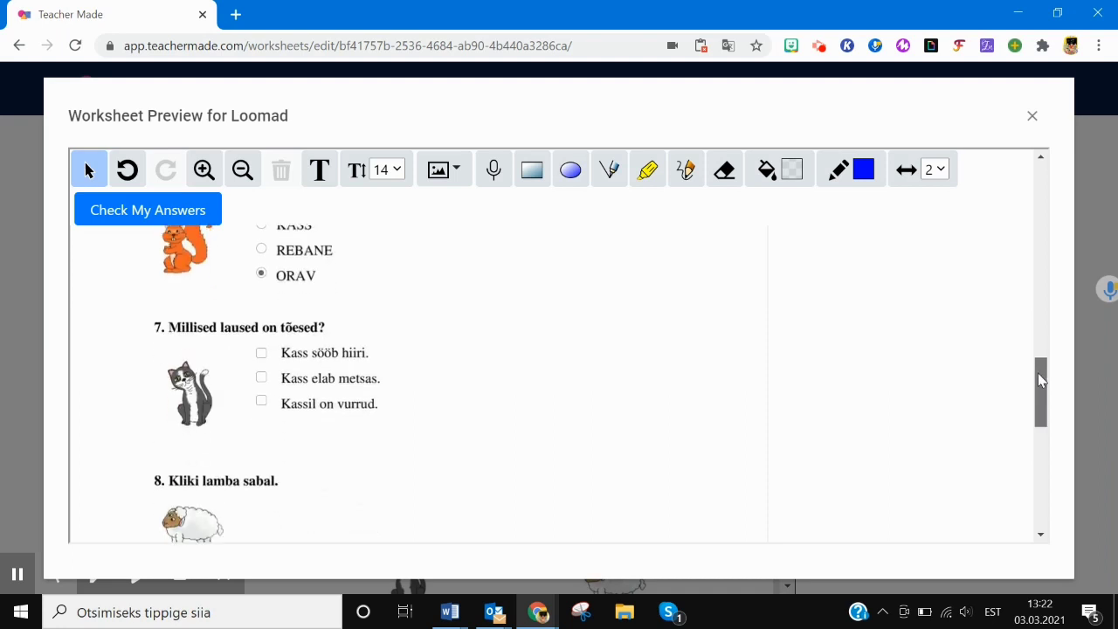
left_click(262, 354)
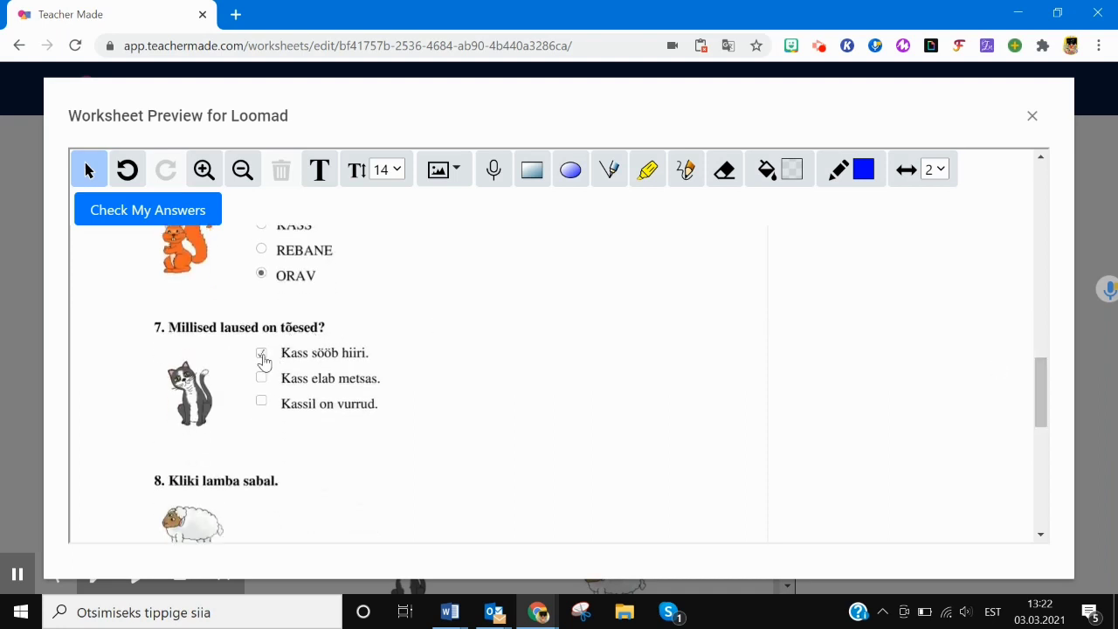
left_click(261, 402)
left_click_drag(1041, 393, 1042, 415)
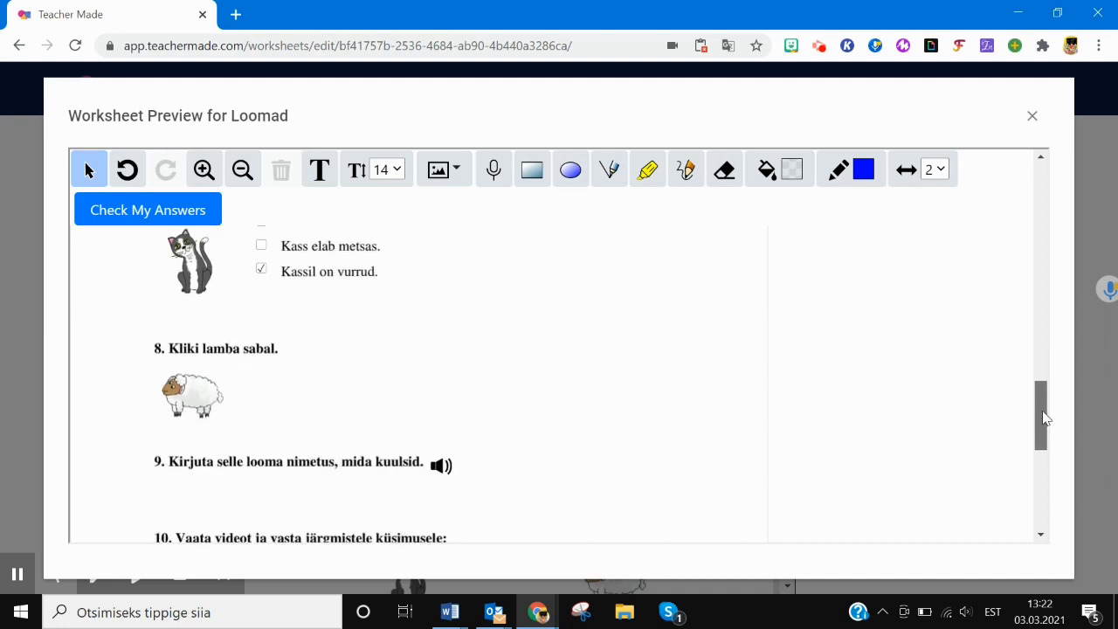
- Mark the sheep's tail as the hot spot answer and play question 9's audio clip
left_click(221, 388)
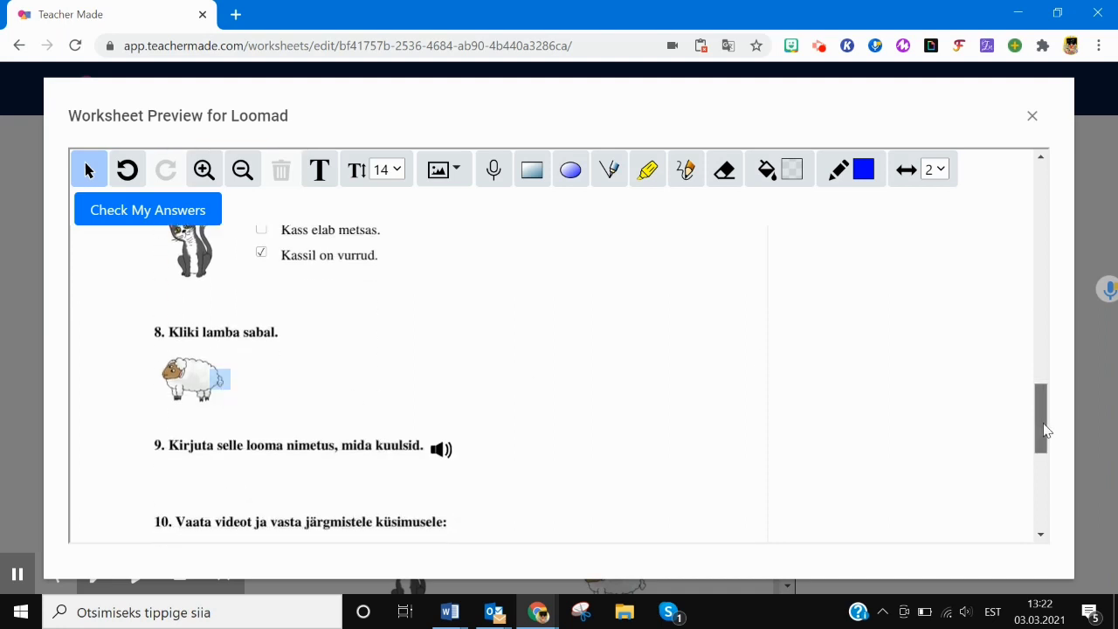
left_click_drag(1044, 416, 1044, 439)
left_click(443, 330)
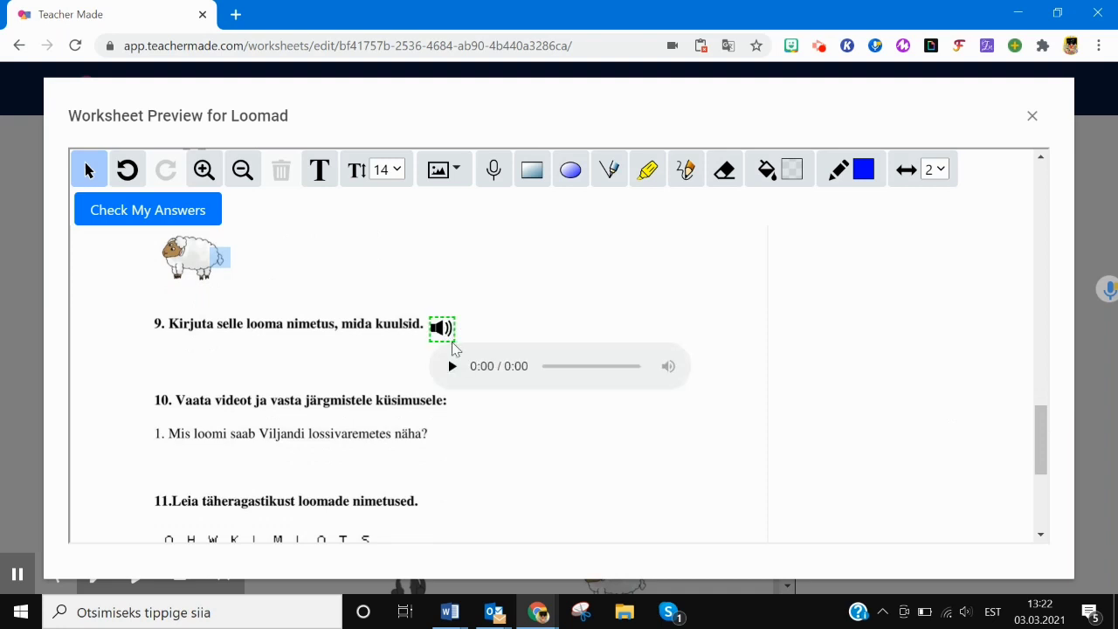
left_click(451, 367)
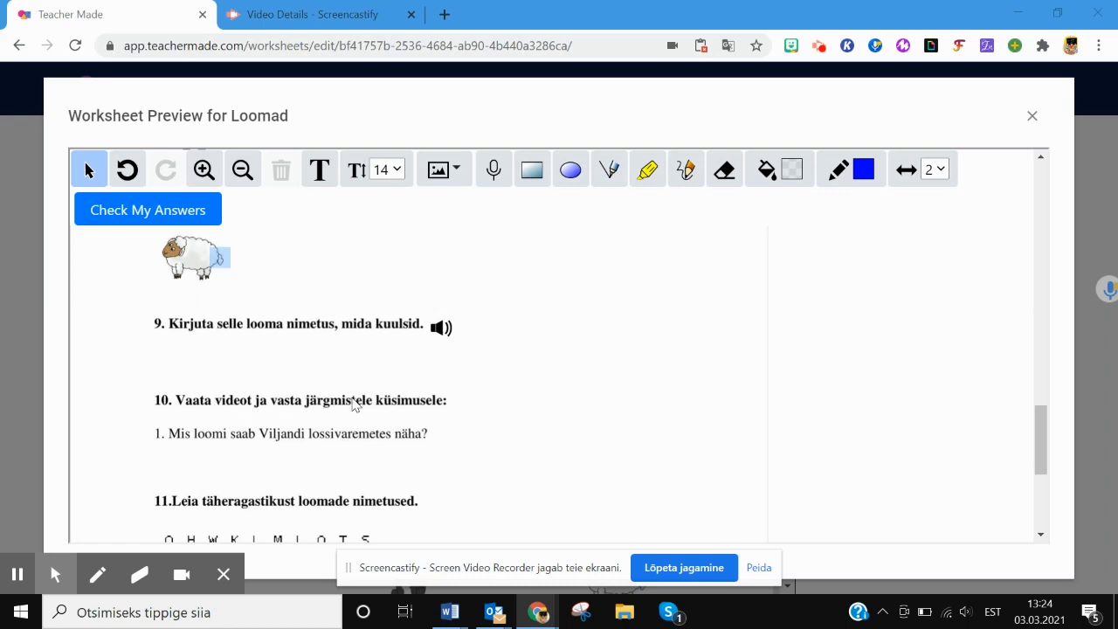
left_click(226, 409)
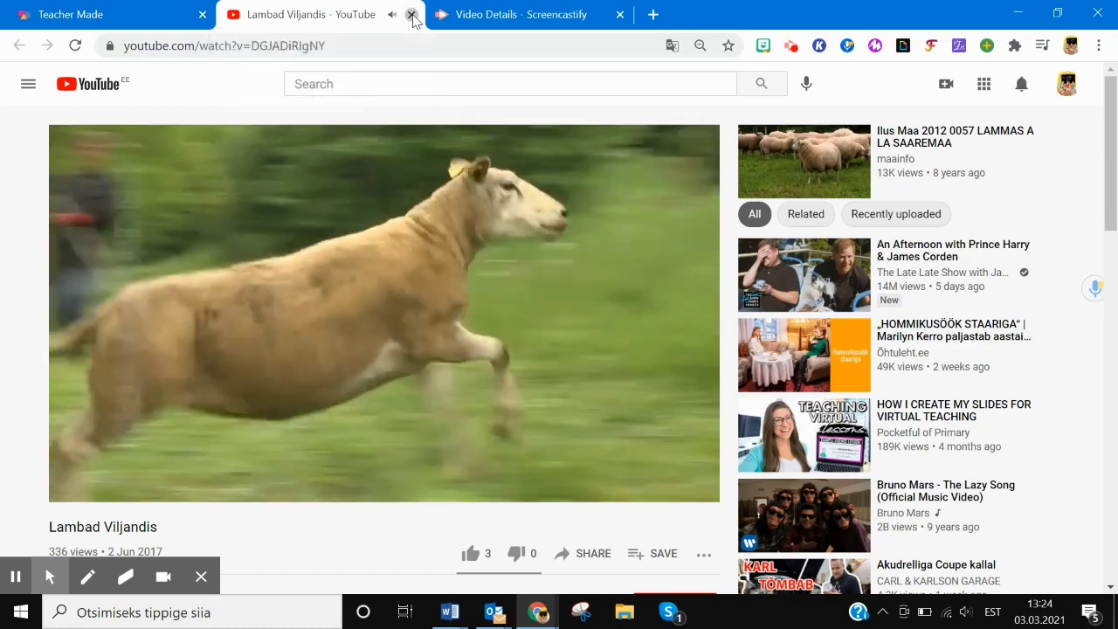
left_click(411, 16)
left_click(229, 401)
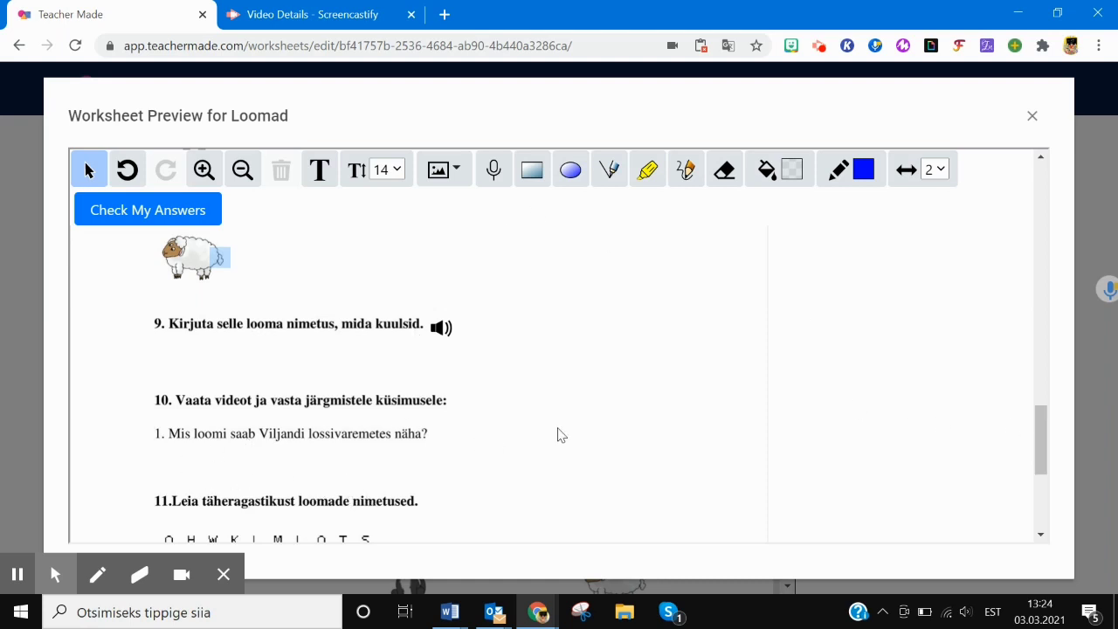
- Circle a vertical word with an ellipse and strike a diagonal word with a line, then try audio recording
left_click_drag(1043, 423, 1051, 468)
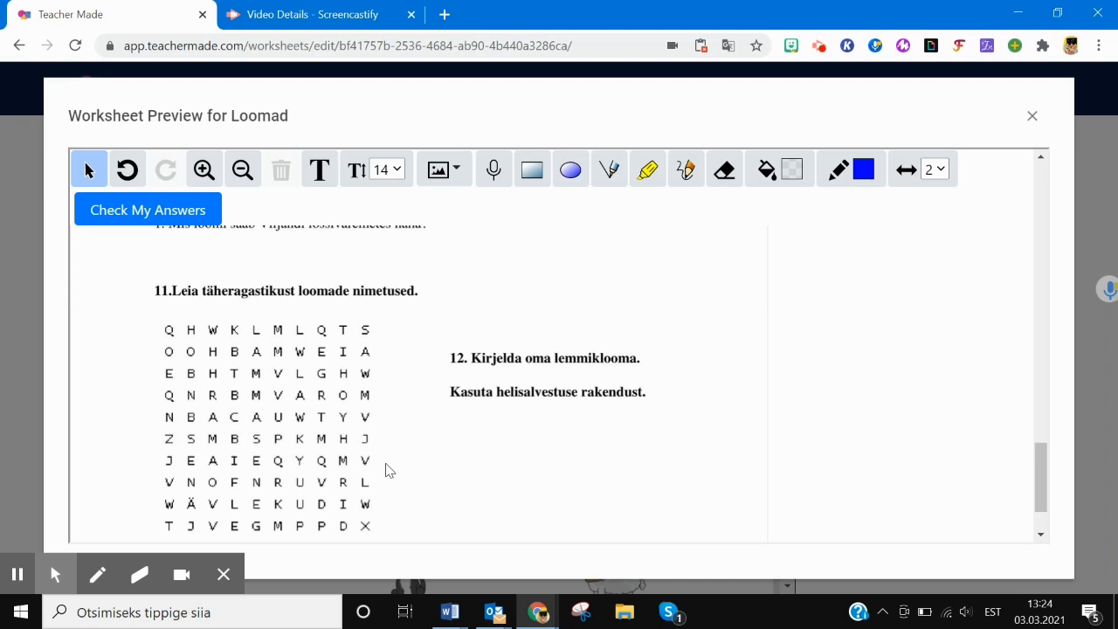
left_click(569, 178)
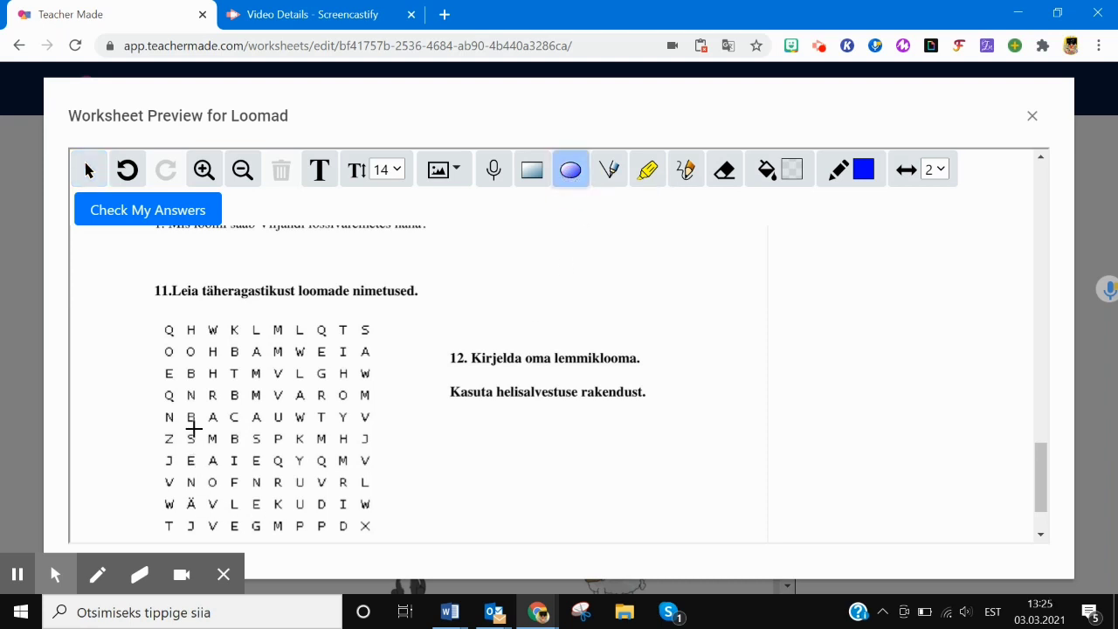
mouse_move(183, 428)
left_mouse_down()
mouse_move(185, 526)
mouse_move(203, 542)
left_mouse_up()
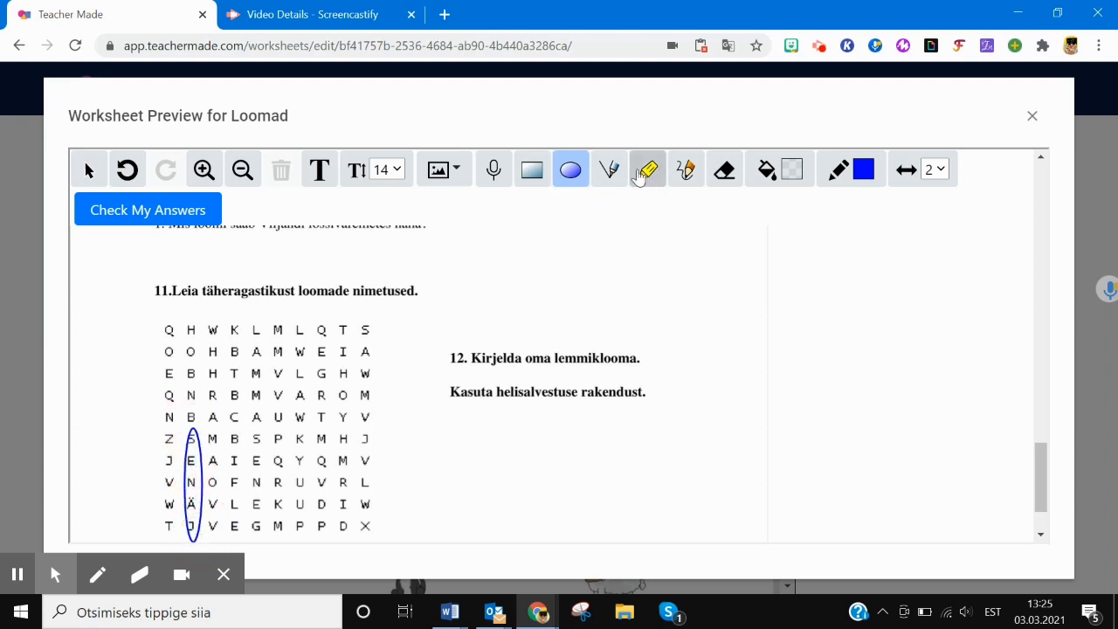
left_click(612, 172)
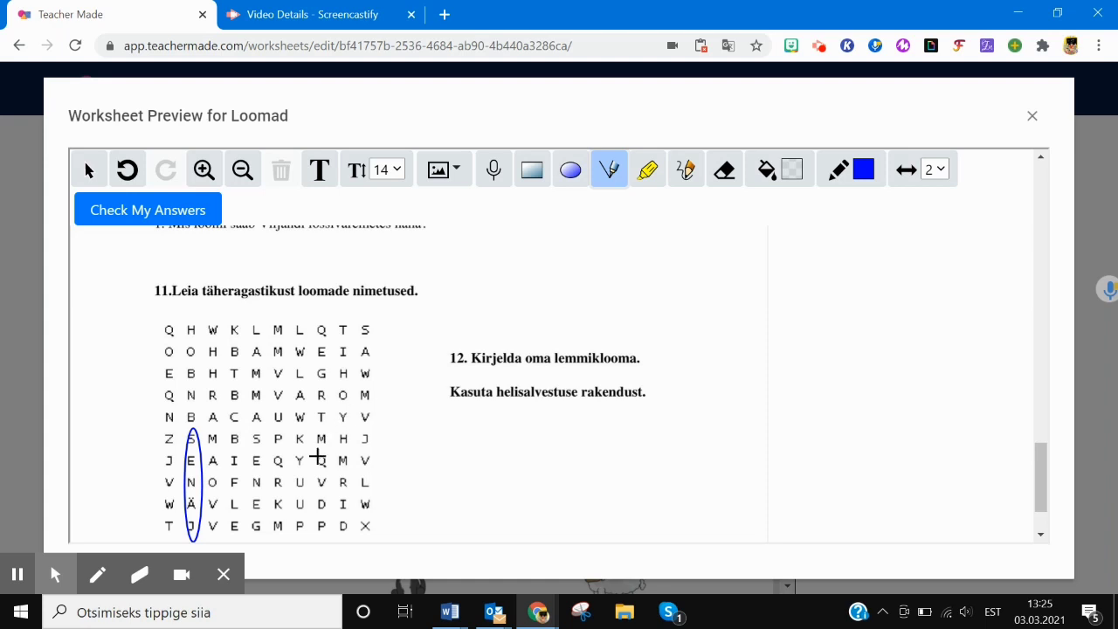
left_click_drag(277, 483, 166, 369)
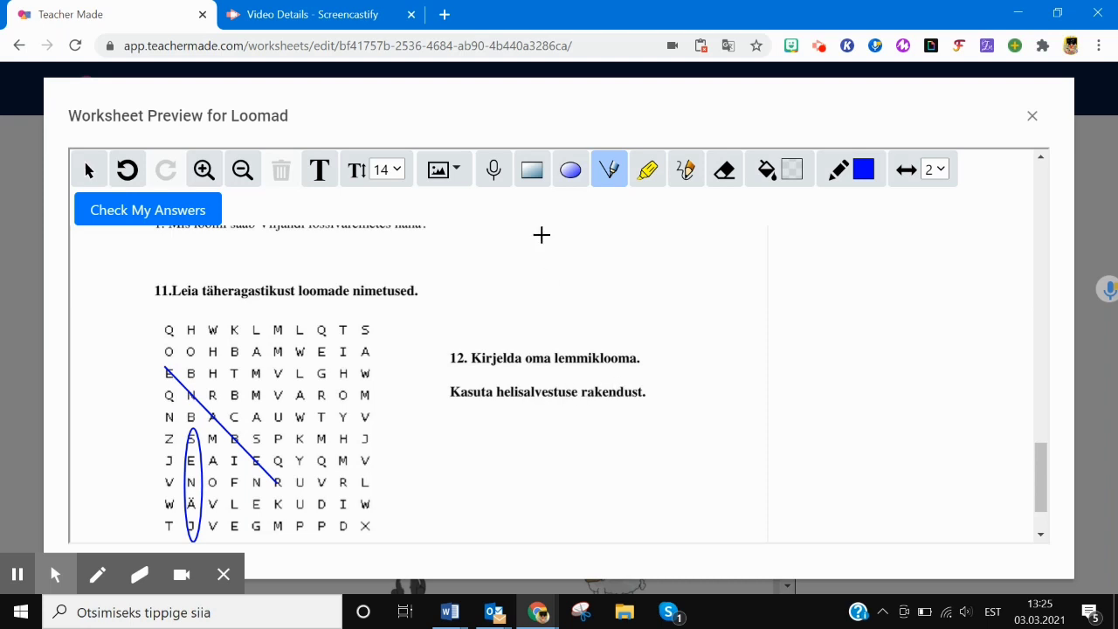
left_click(500, 173)
- Close the preview and remove the borders from the matching exercise, LAMMAS and KASS boxes
left_click(1034, 118)
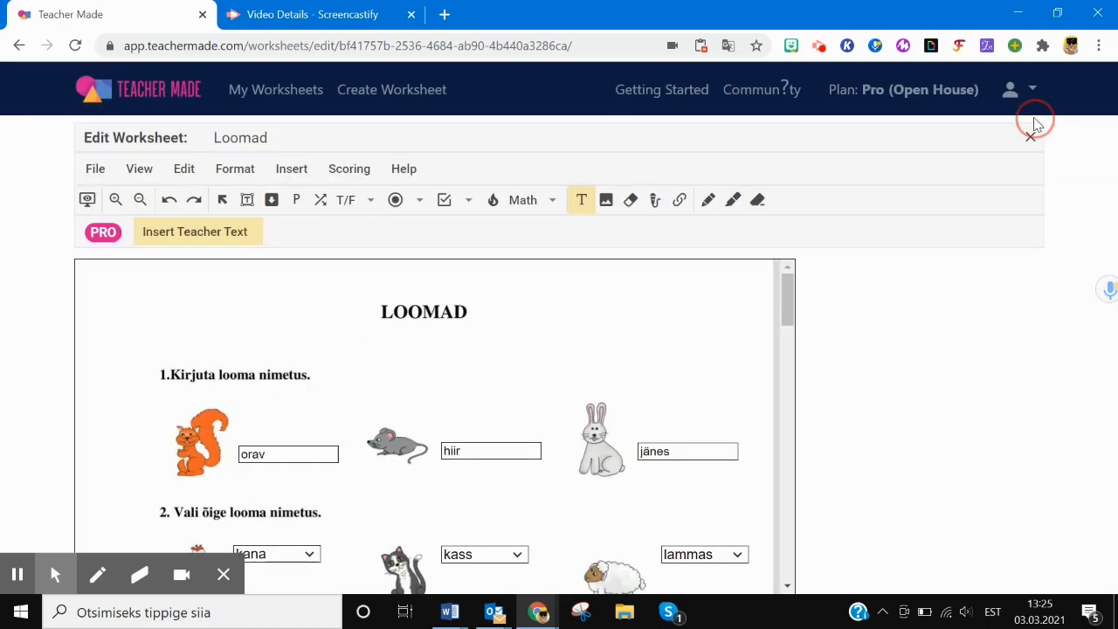
left_click_drag(789, 302, 788, 372)
scroll(789, 369, "down", 8)
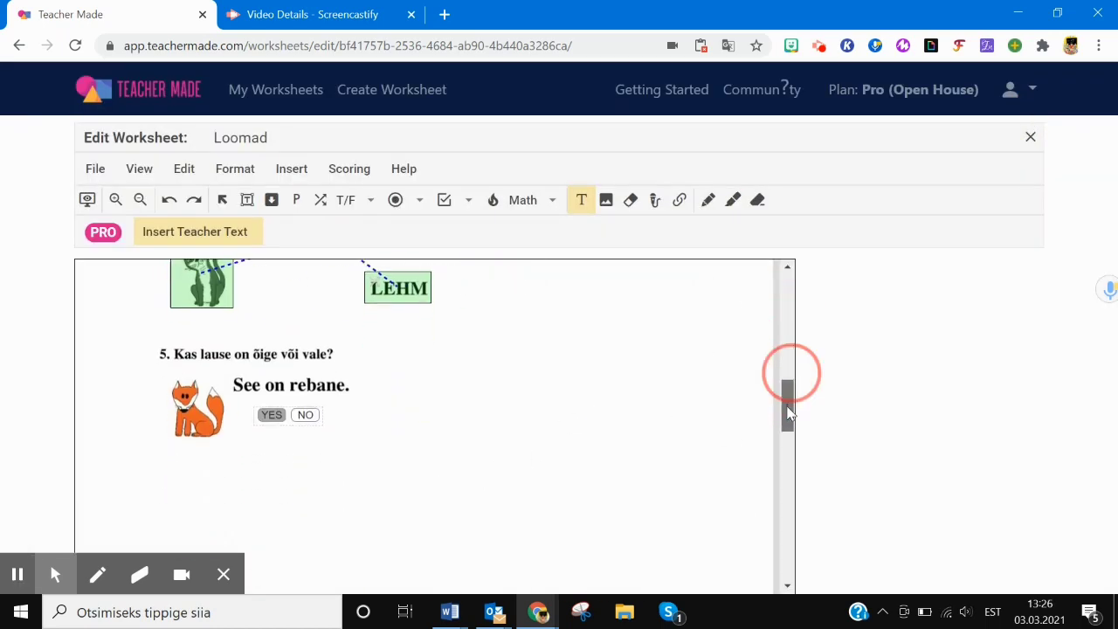
scroll(789, 369, "up", 9)
left_click(321, 199)
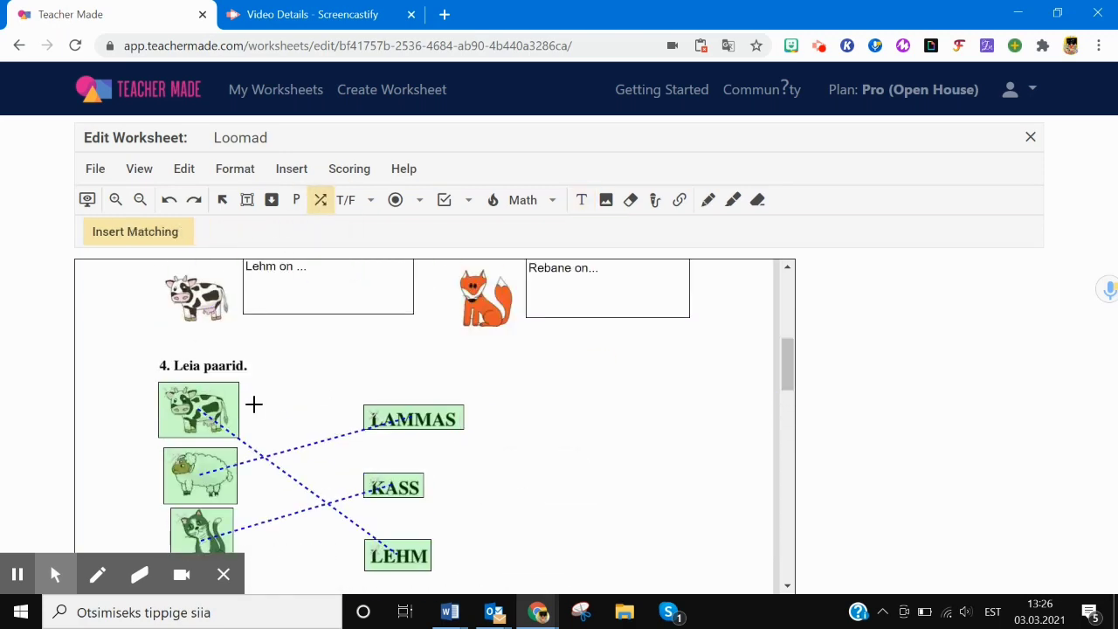
left_click(166, 238)
left_click(204, 229)
left_click(207, 259)
left_click(384, 420)
left_click(214, 234)
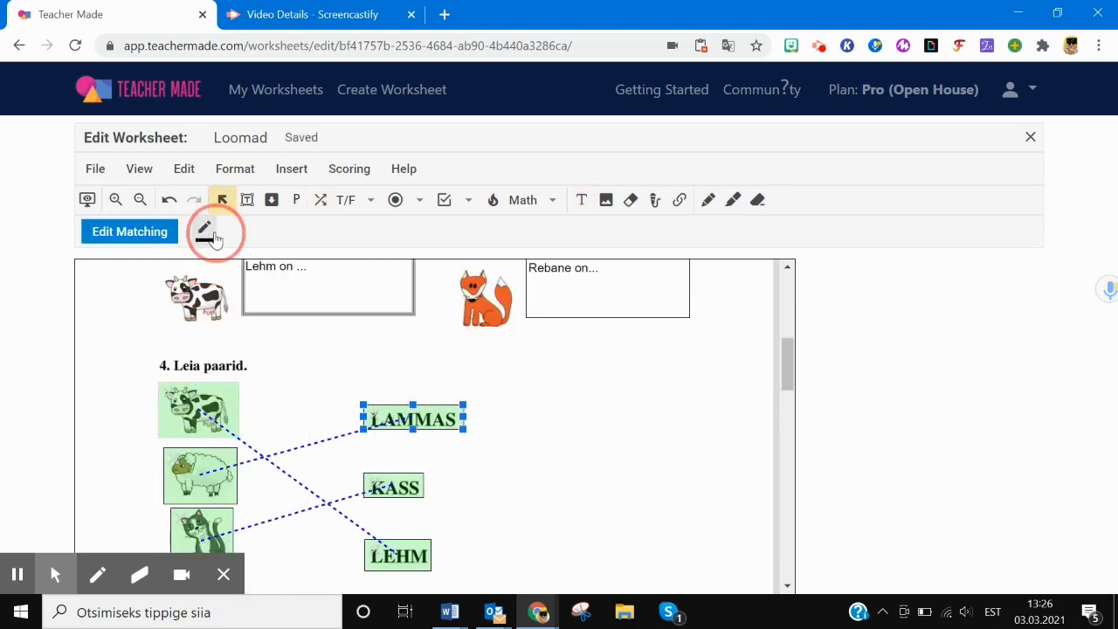
left_click(207, 262)
left_click(381, 487)
left_click(206, 233)
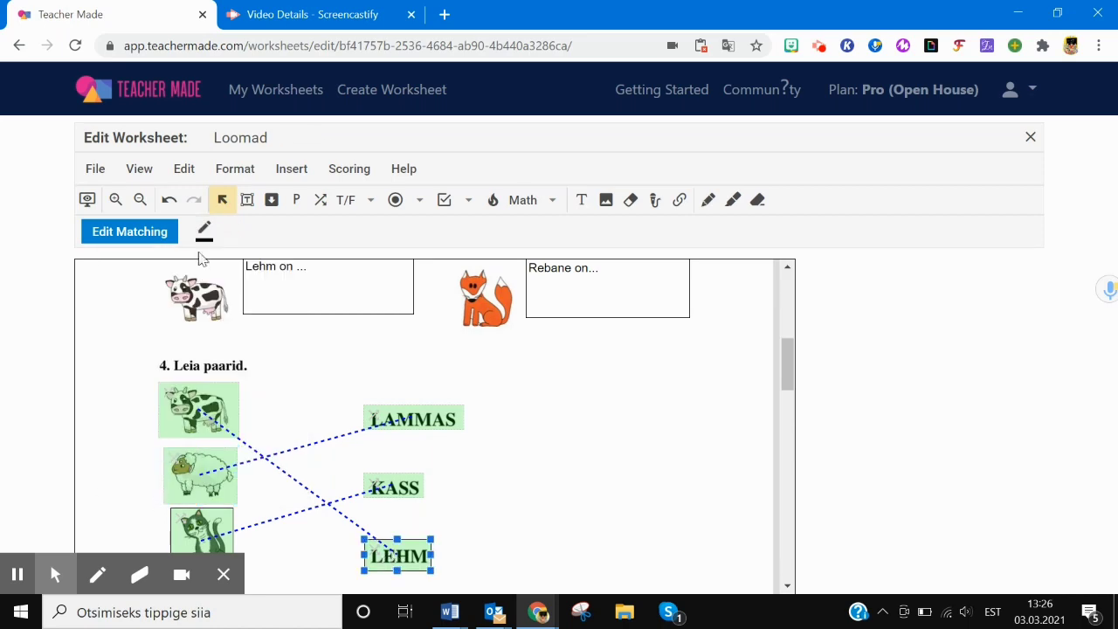
left_click_drag(789, 365, 789, 526)
- Add a short-answer box under question 9 accepting 'lammas', then close the editor
left_click(248, 199)
left_click_drag(175, 391, 367, 416)
type("lammas")
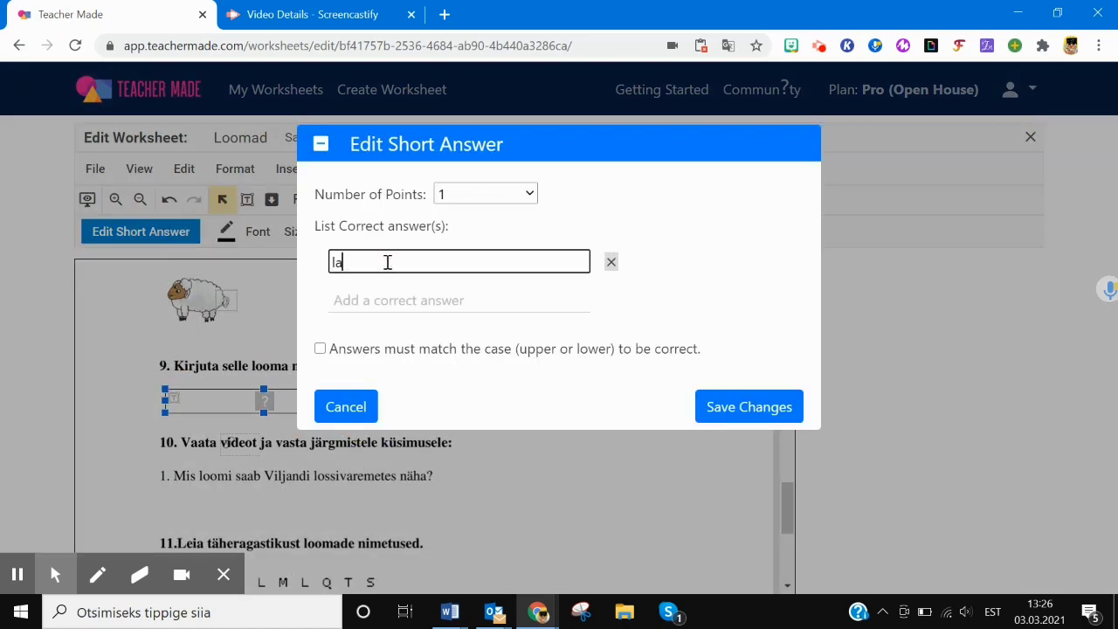
left_click(759, 407)
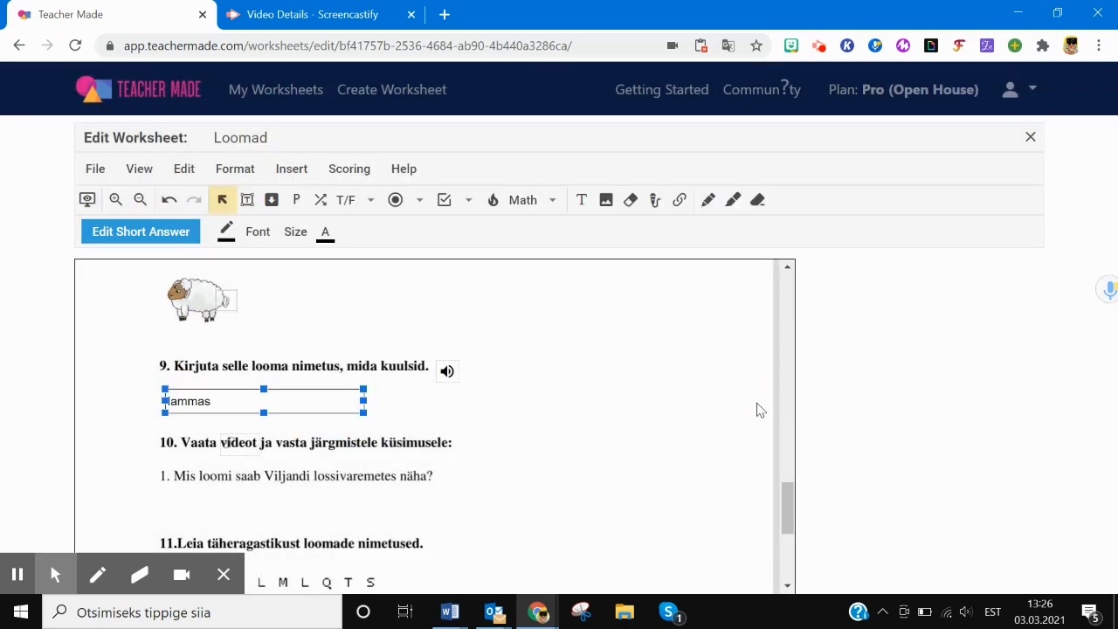
left_click(1030, 140)
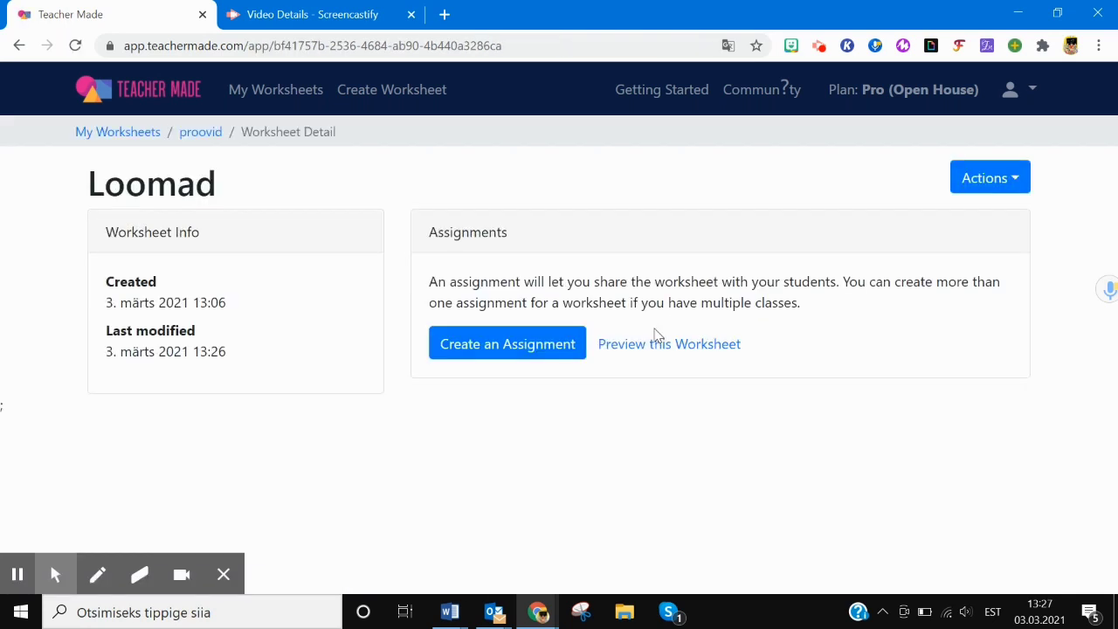
- Start a new assignment from the worksheet and trim its name to 'Loomad'
left_click(995, 178)
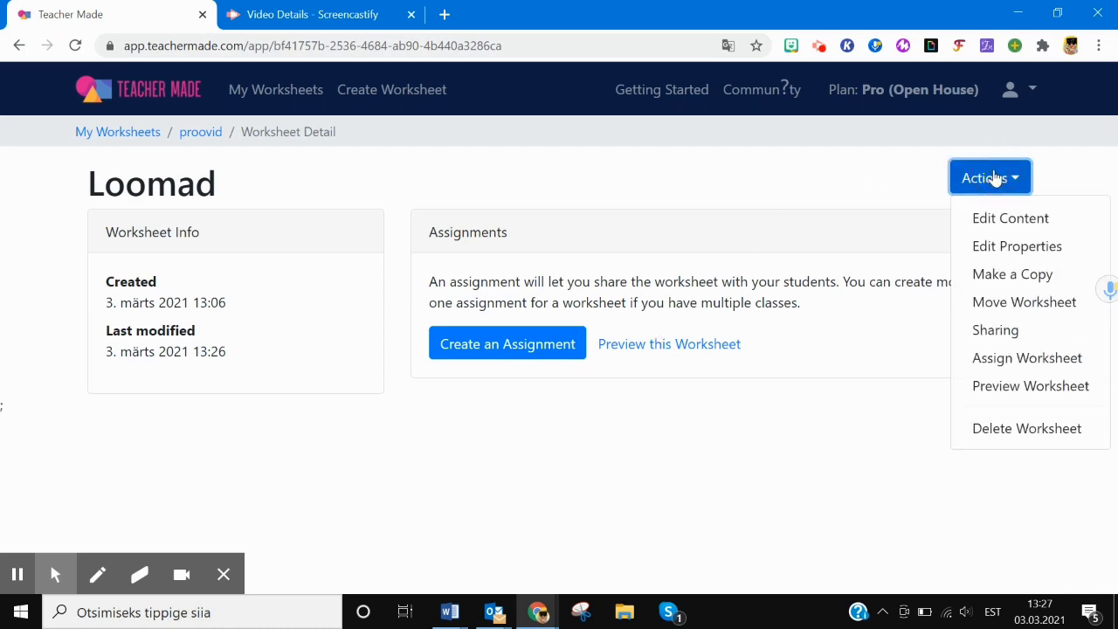
left_click(477, 351)
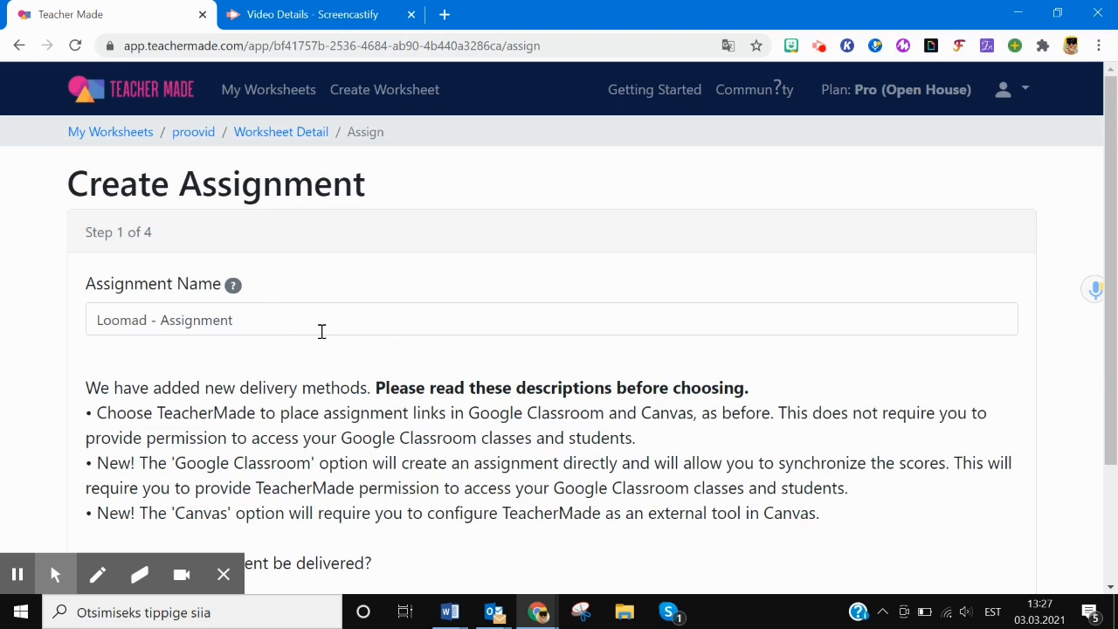
scroll(350, 262, "down", 1)
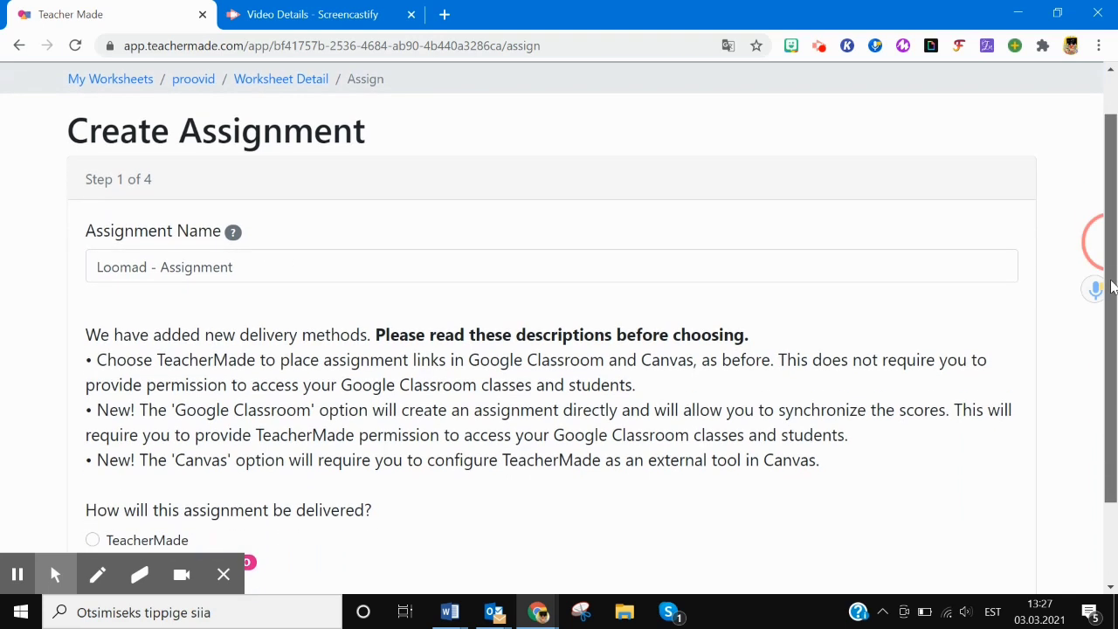
left_click_drag(242, 267, 147, 274)
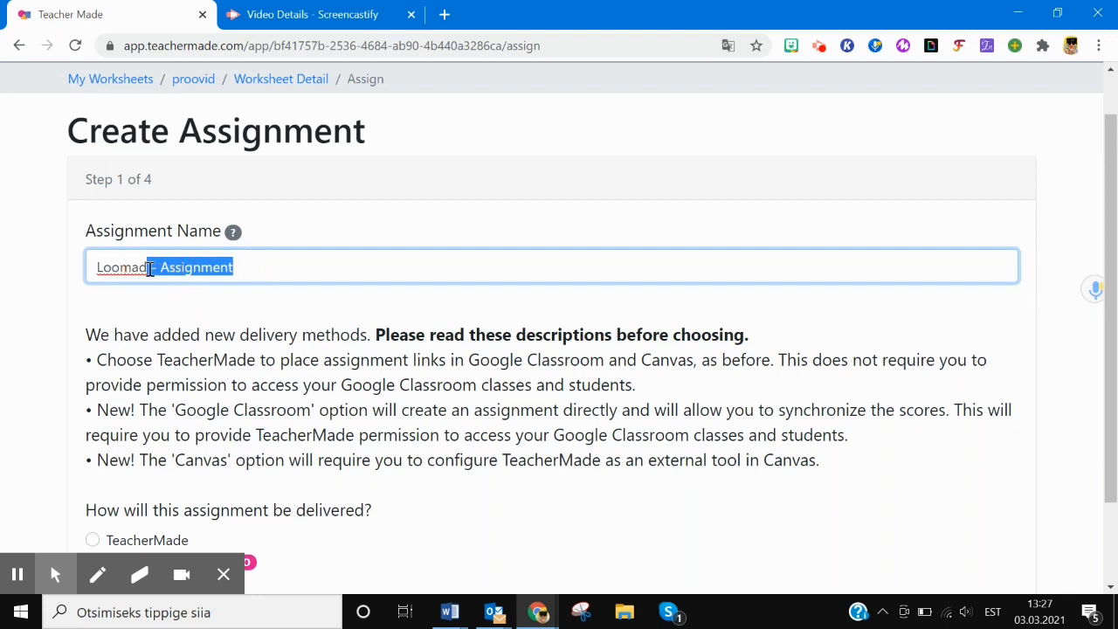
key("BackSpace")
scroll(698, 332, "down", 2)
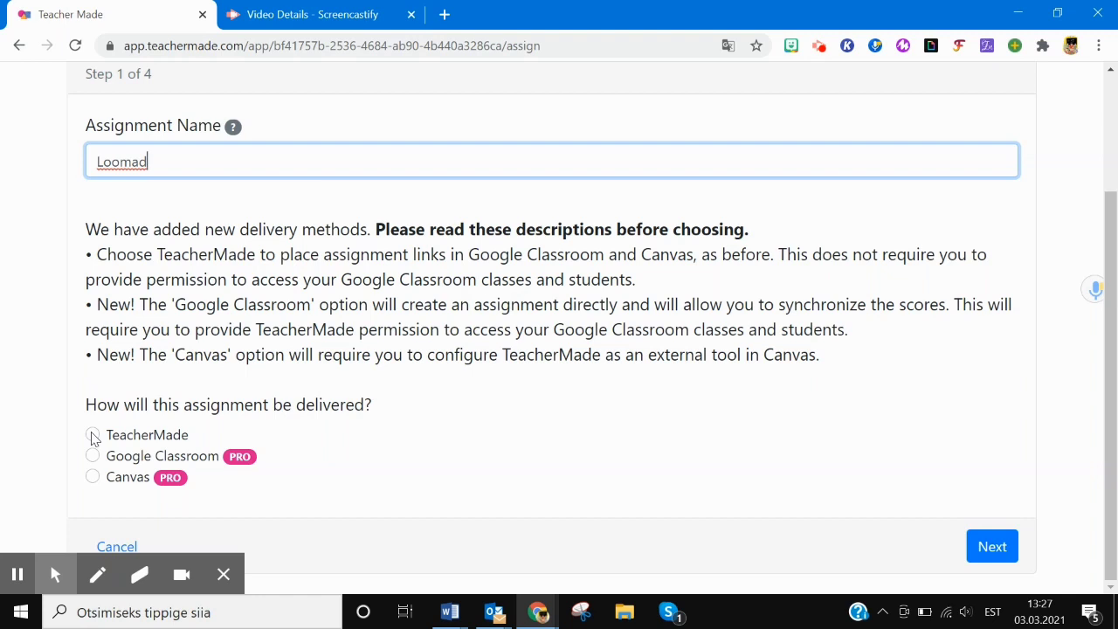
- Choose TeacherMade delivery and let students sign in using a name or ID
left_click(93, 435)
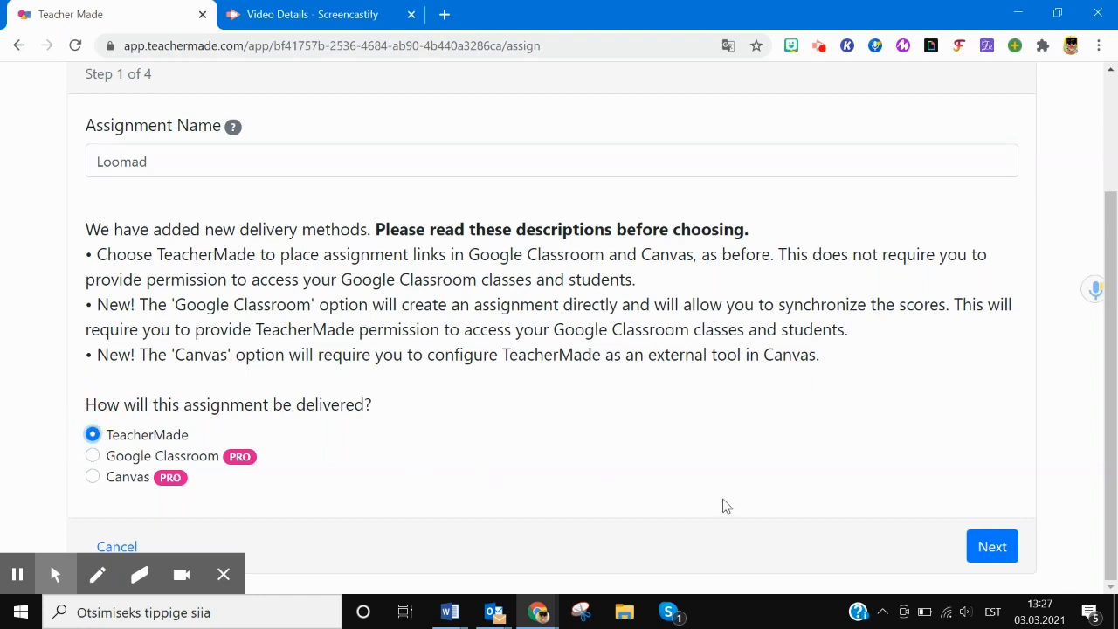
left_click(991, 546)
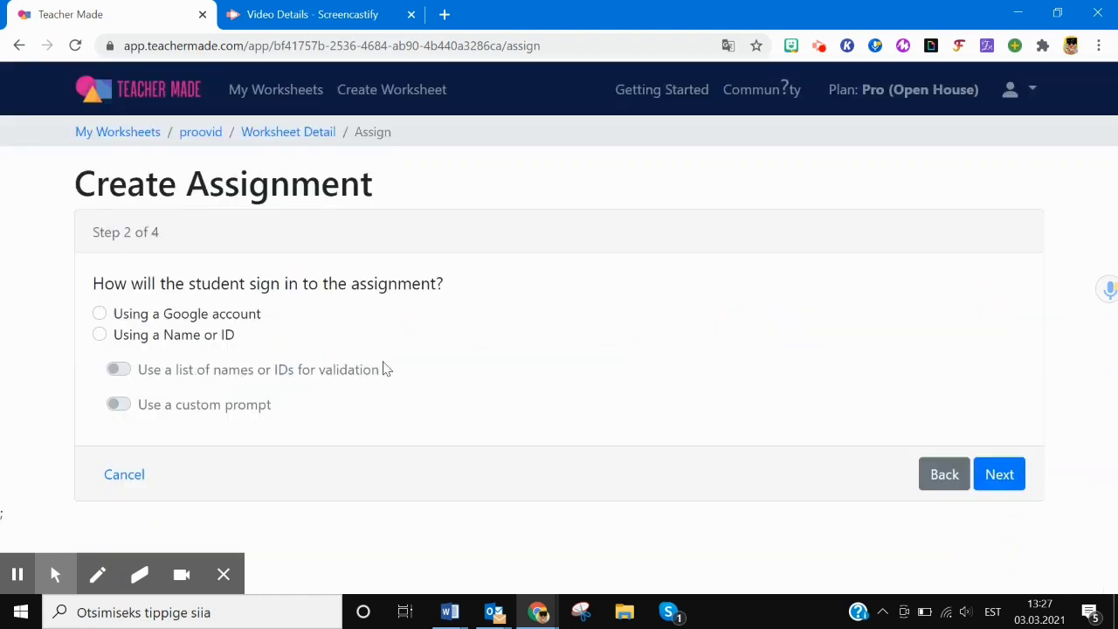
left_click(99, 334)
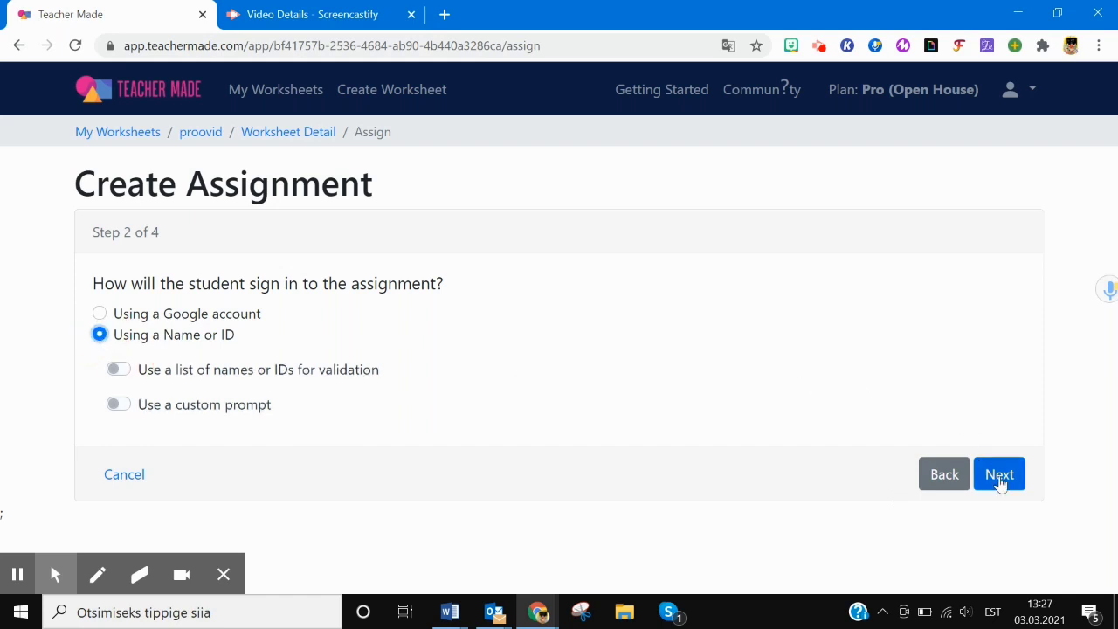
left_click(1000, 480)
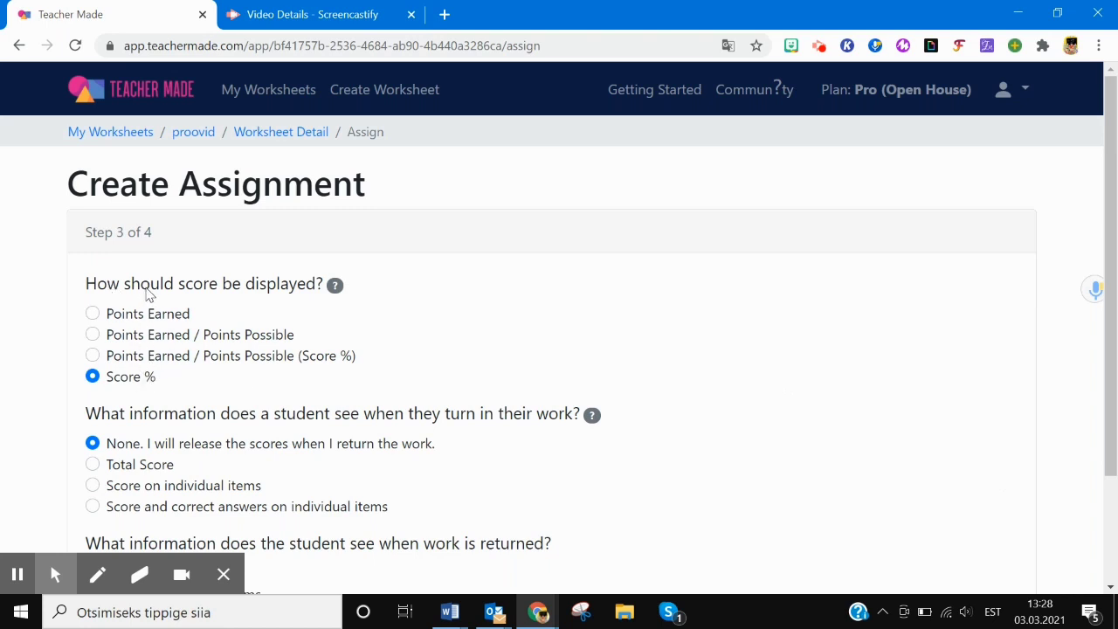
- Show scores as points earned out of possible, only the total on turn-in, and save
left_click(94, 336)
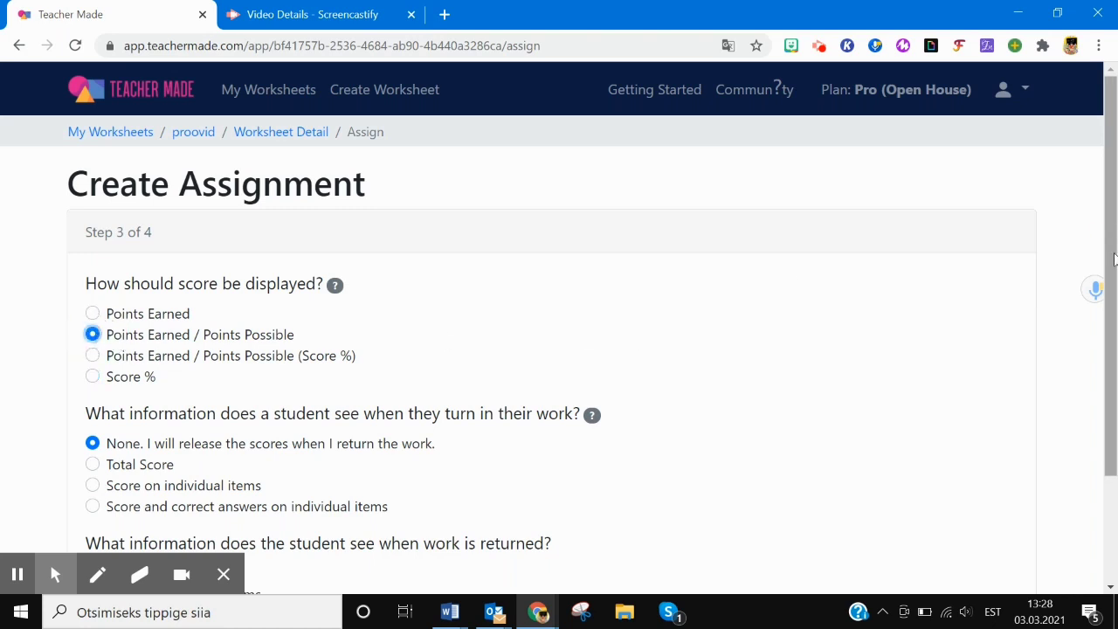
scroll(1109, 289, "down", 1)
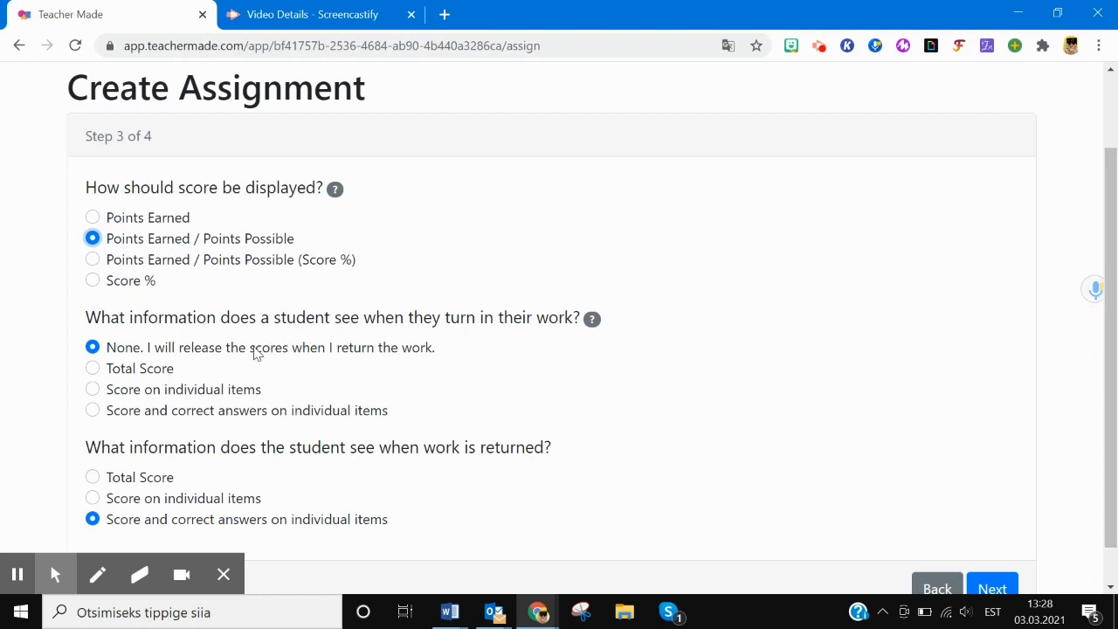
left_click(93, 411)
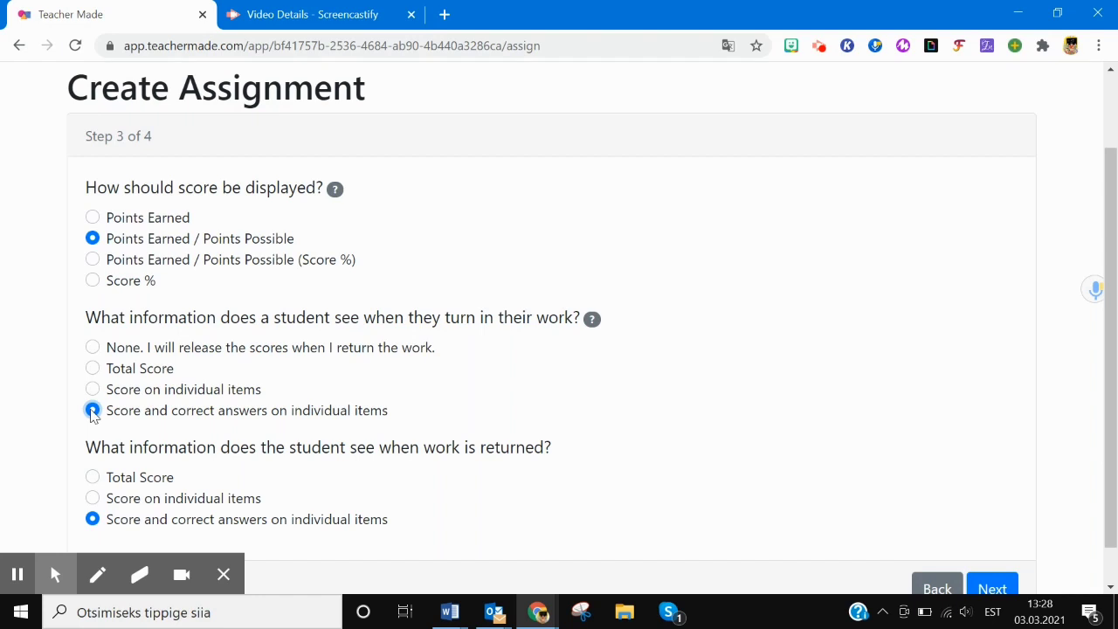
left_click(93, 368)
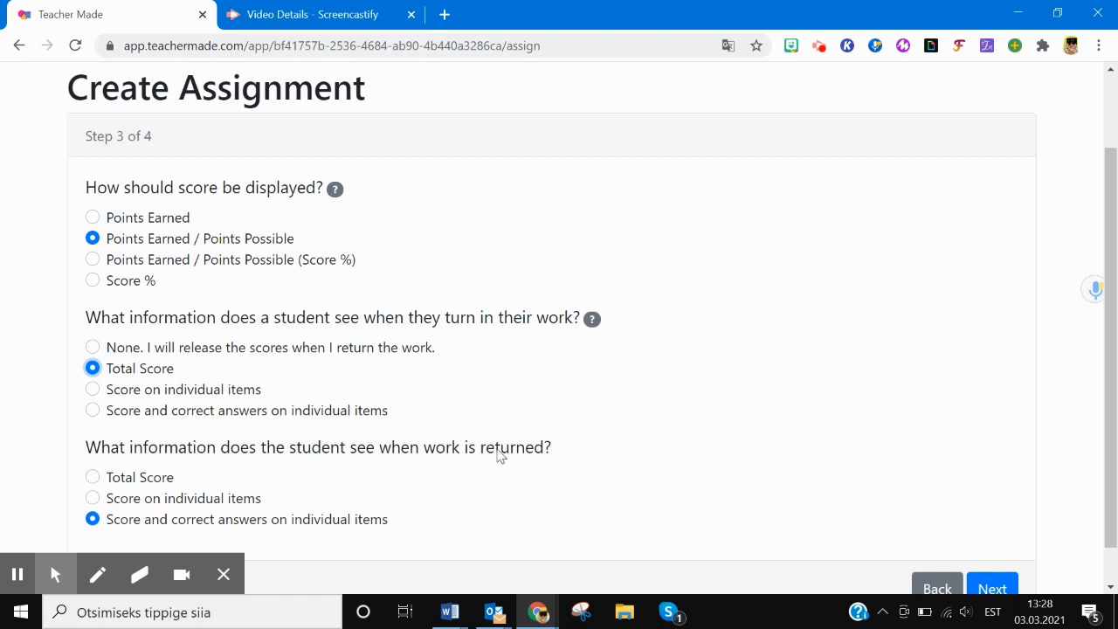
scroll(533, 432, "down", 1)
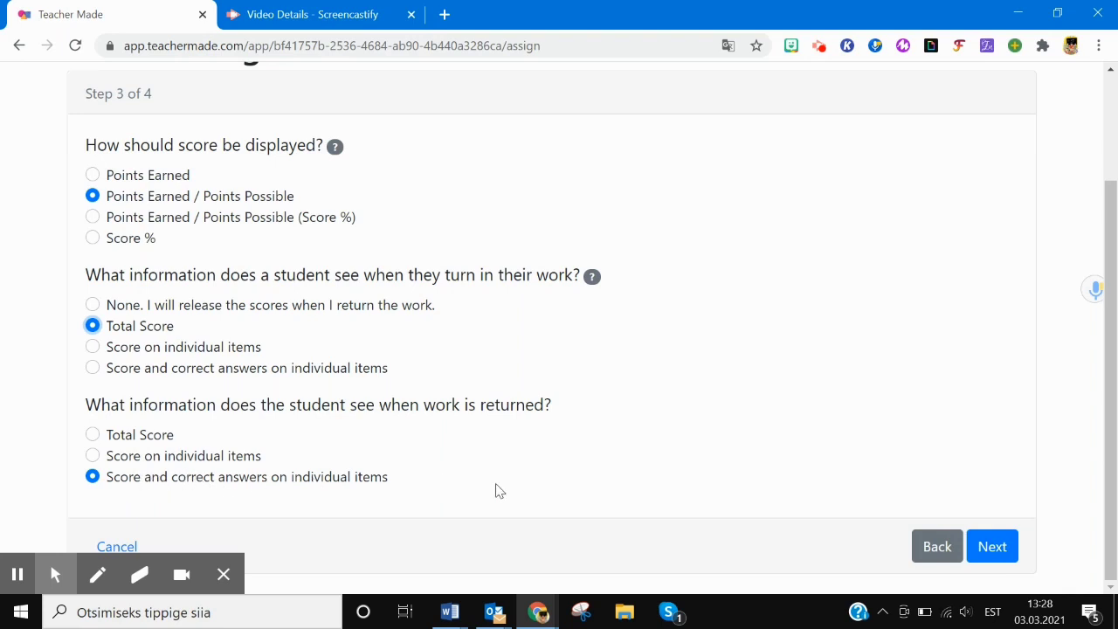
left_click(992, 548)
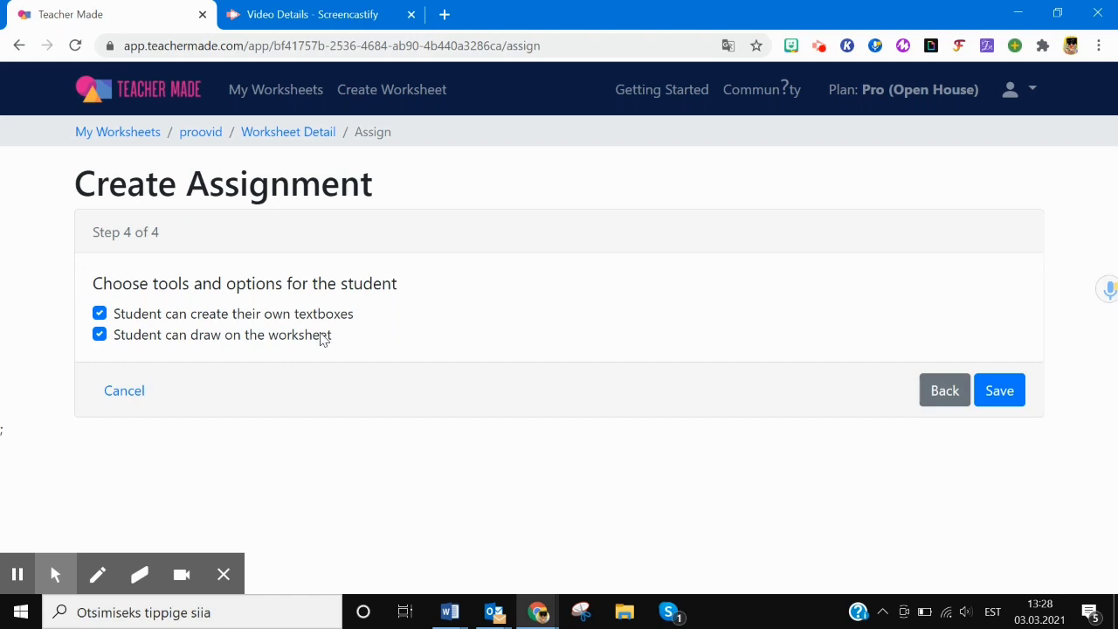
left_click(999, 393)
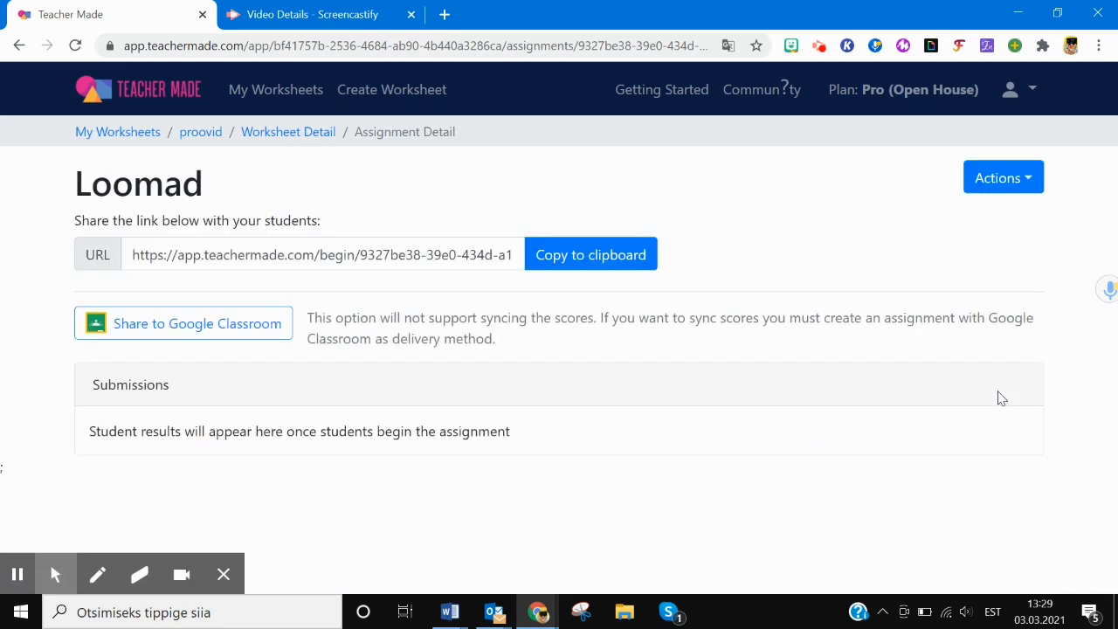
- Open the copied Loomad student link in an incognito window and start as student 'Test'
left_click(579, 255)
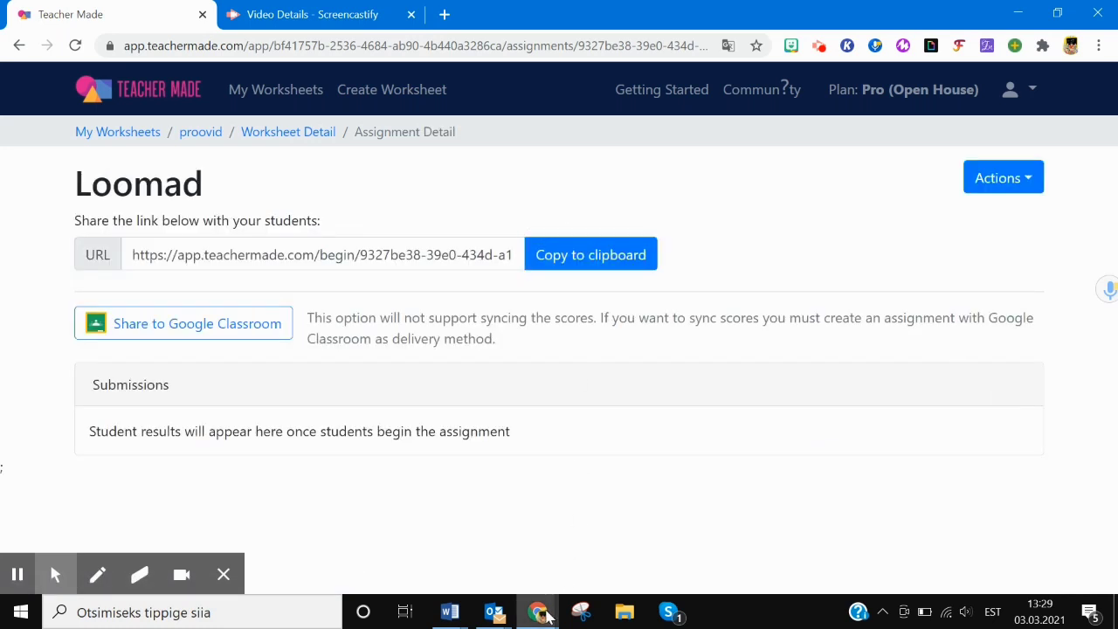
right_click(543, 612)
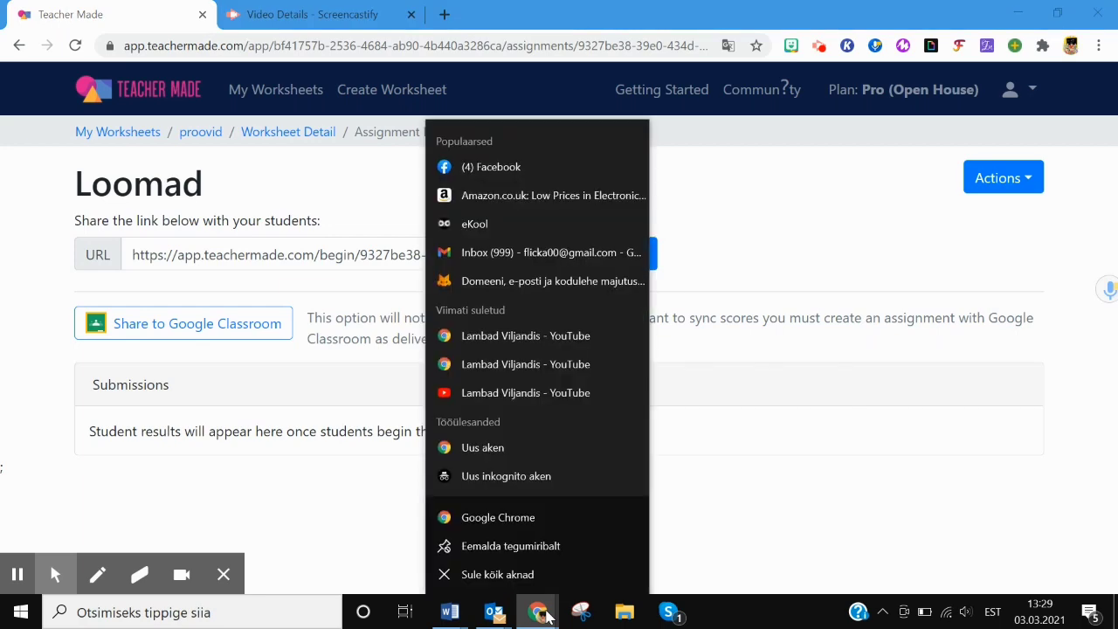
left_click(504, 476)
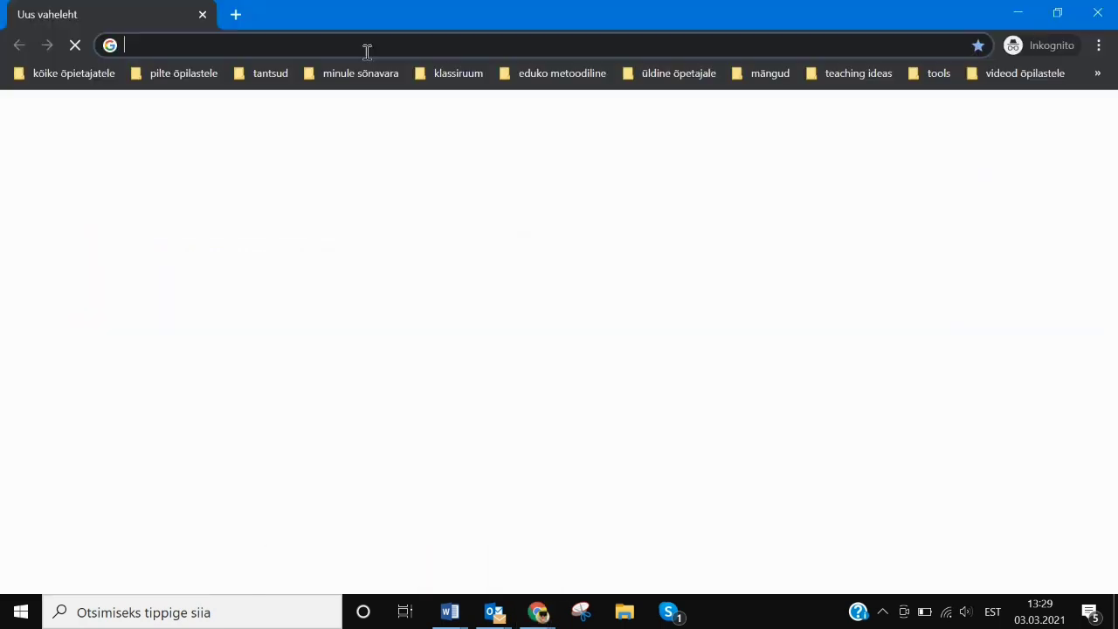
key("ctrl+v")
key("Return")
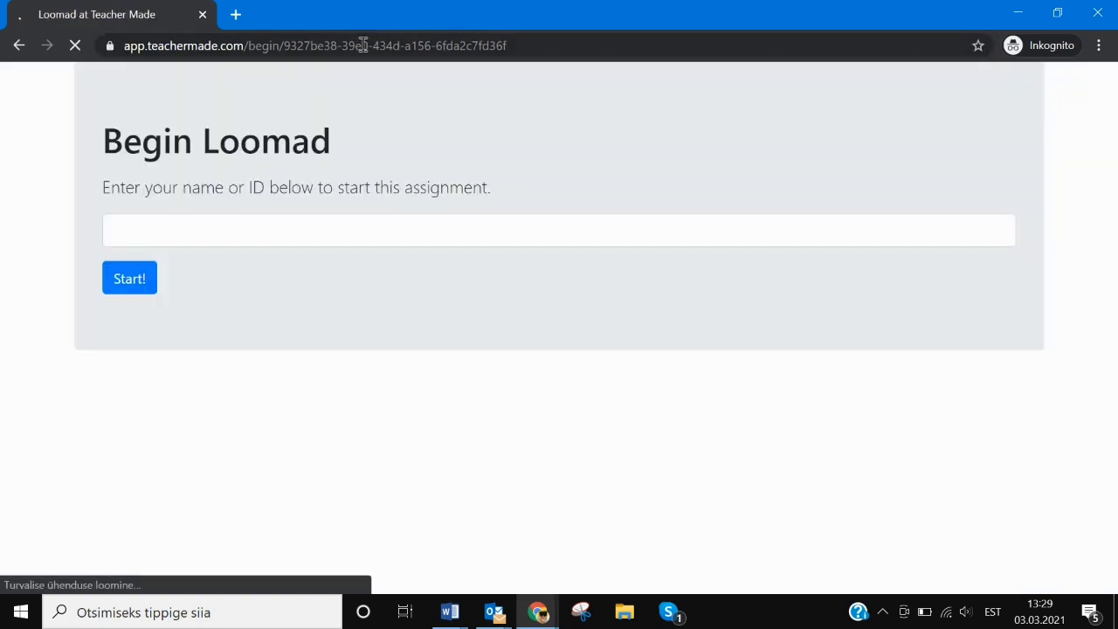
left_click(180, 230)
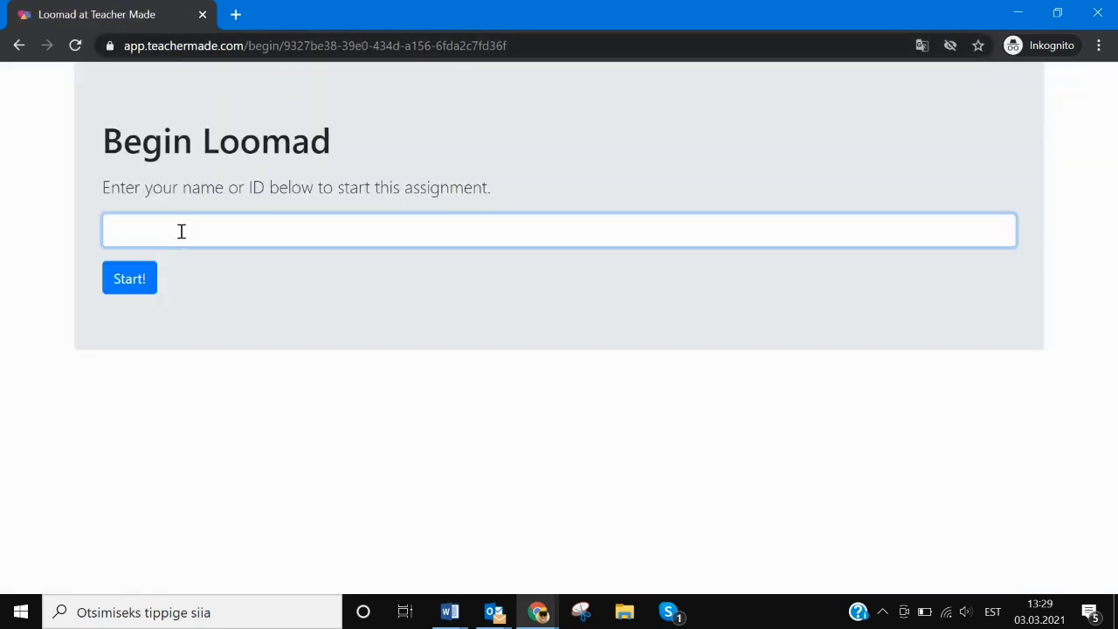
type("Test")
left_click(131, 278)
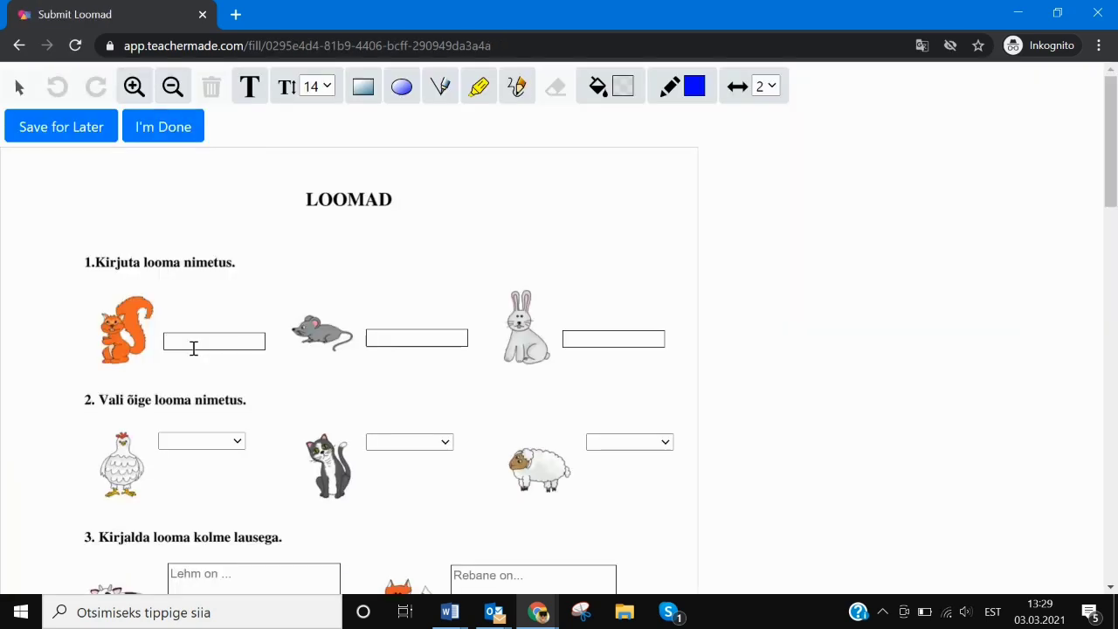
- Answer 'rebanehiirjänes' for the squirrel, kana for the chicken, 'Reba' for the fox, and yes
left_click(194, 348)
type("rebane")
type("hiir")
type("jänes")
left_click(224, 442)
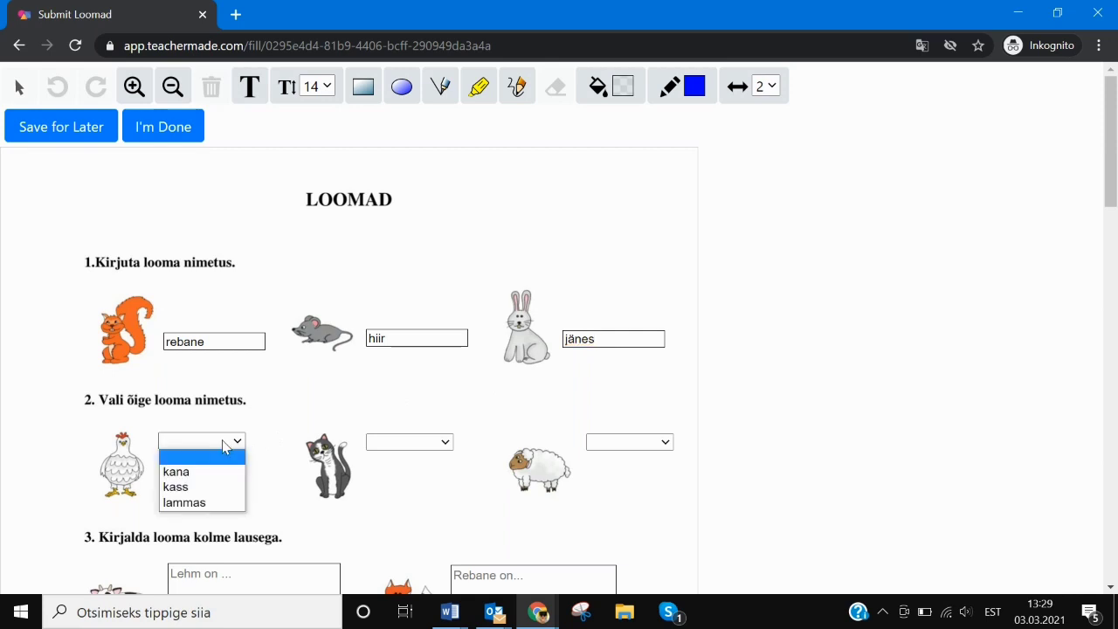
left_click(186, 472)
scroll(399, 326, "down", 2)
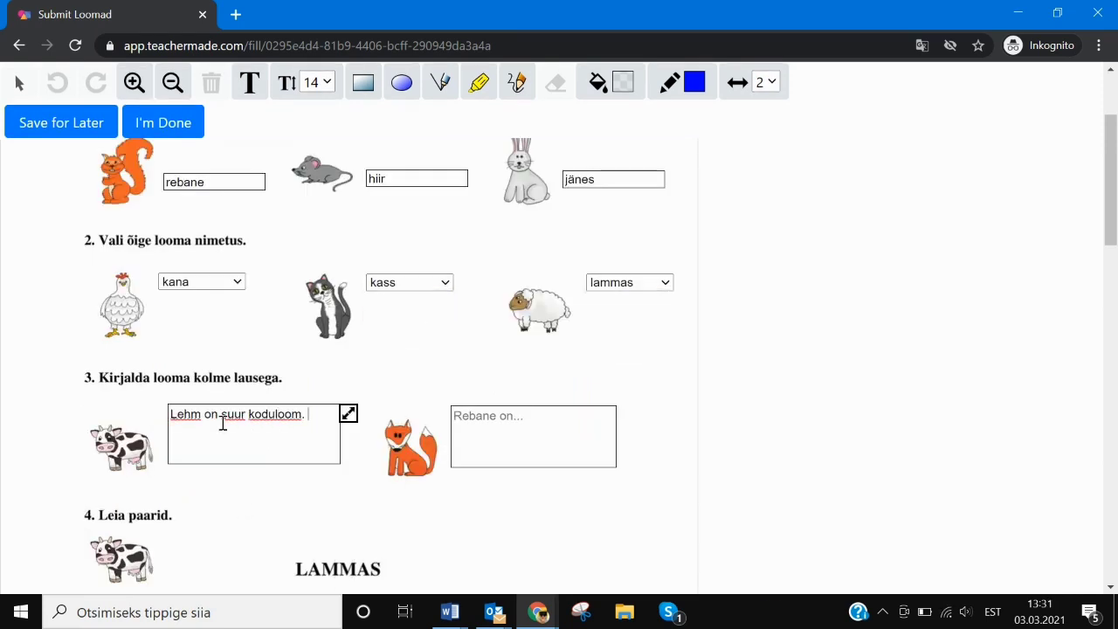
left_click(532, 414)
type("Reba")
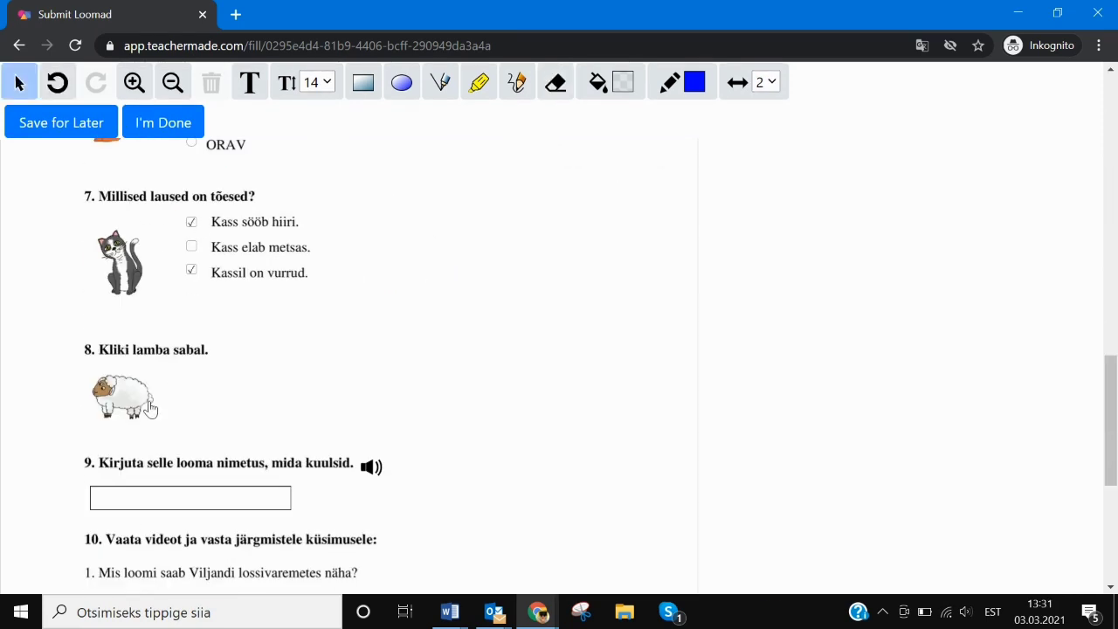
left_click(371, 465)
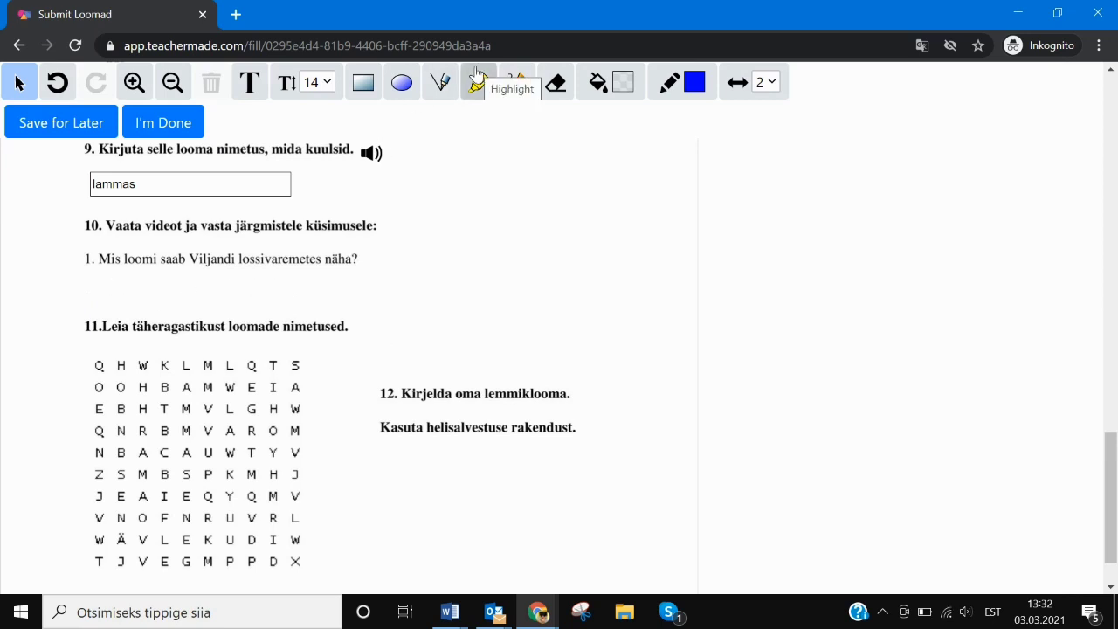
- Circle JÄNES in the word search with the Ellipse tool
left_click(403, 86)
left_click_drag(133, 560, 120, 455)
left_click(58, 83)
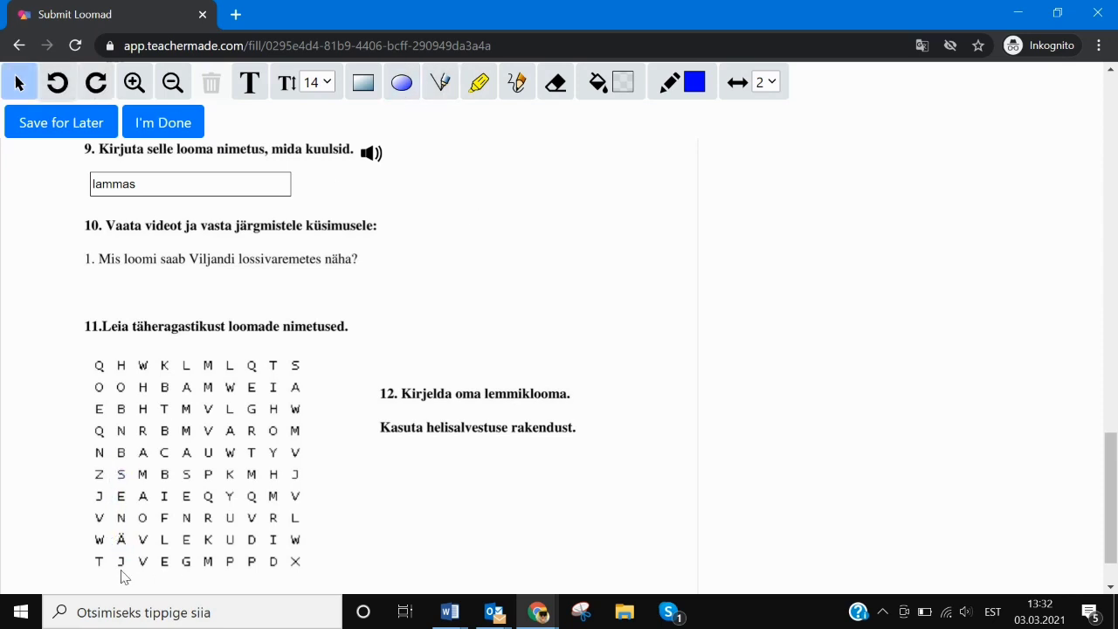
key("ctrl+y")
scroll(319, 489, "down", 1)
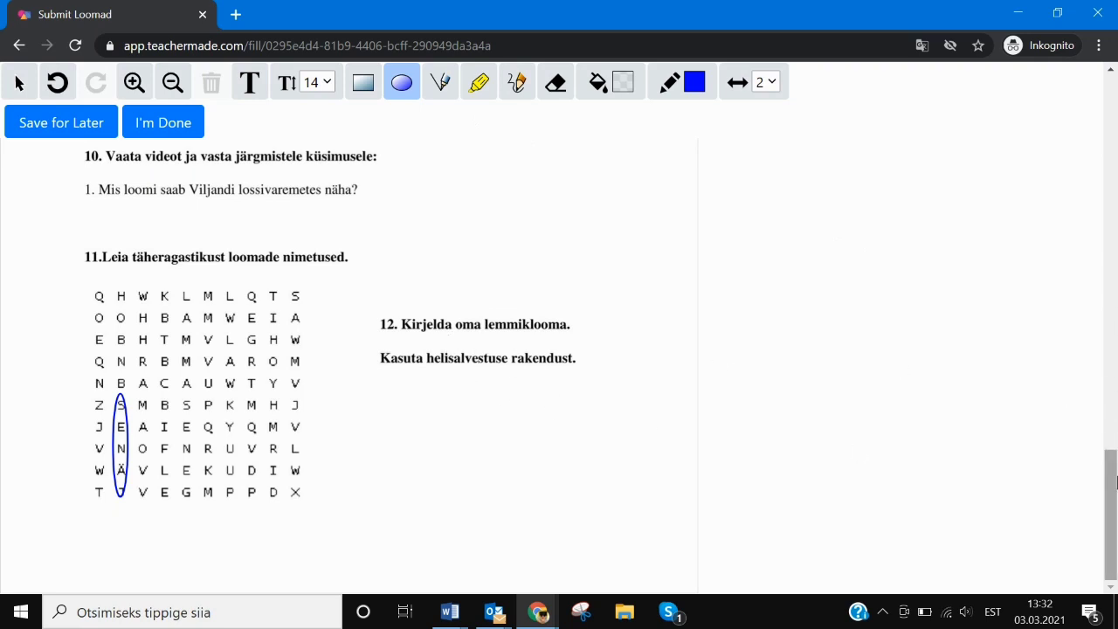
mouse_move(1114, 505)
left_mouse_down()
mouse_move(1115, 469)
mouse_move(1115, 493)
left_mouse_up()
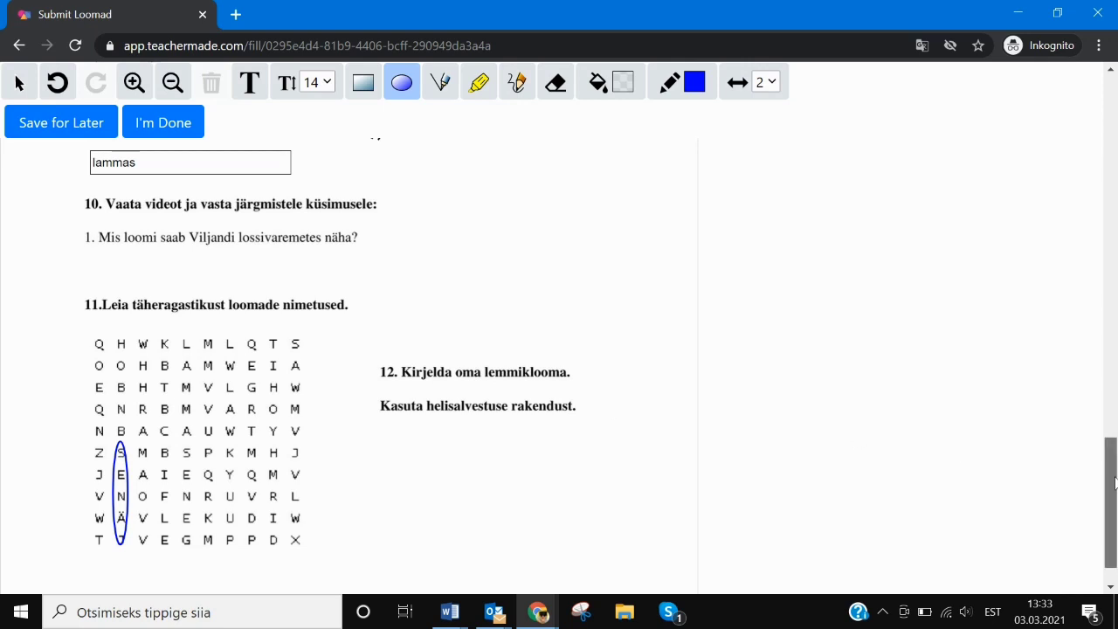
scroll(1003, 458, "down", 1)
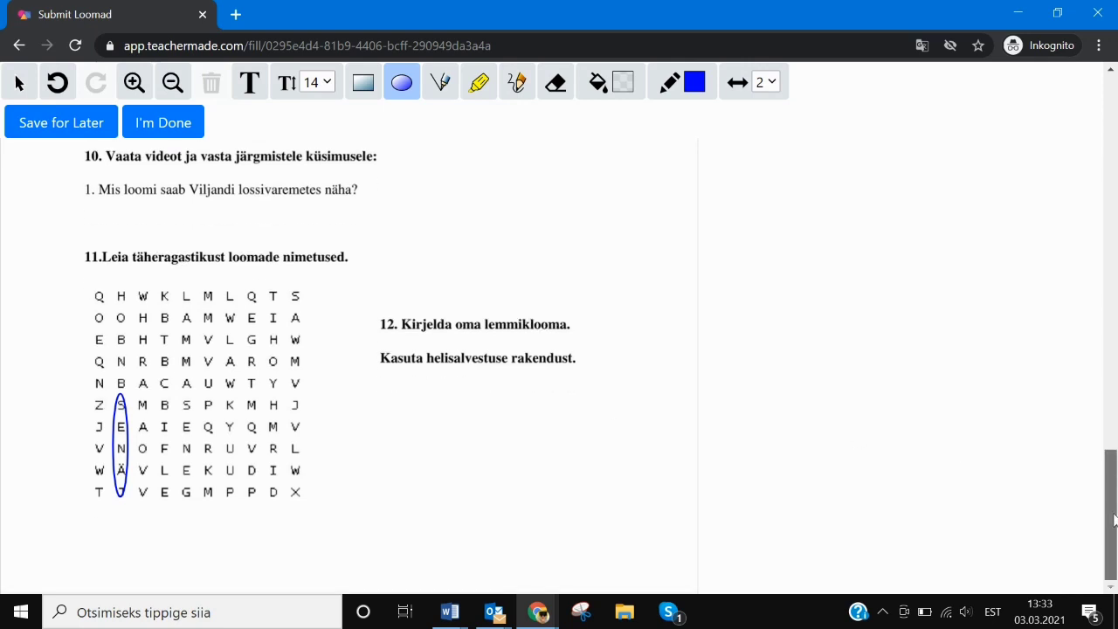
- Submit the student's worksheet and open the Test submission in the teacher's Loomad assignment
left_click(160, 127)
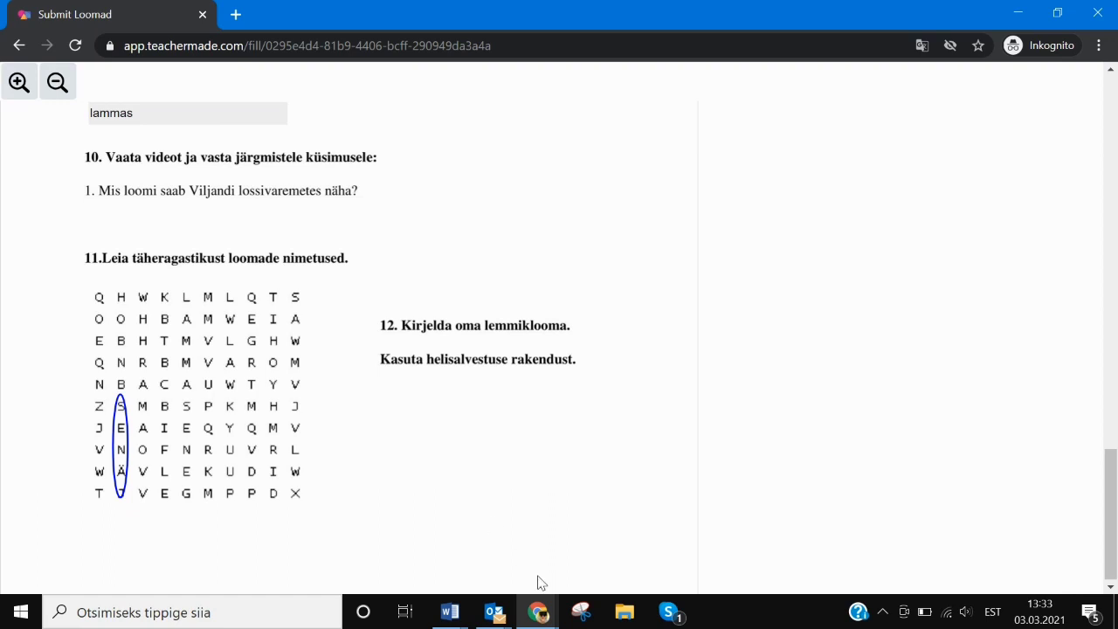
left_click(539, 617)
left_click(349, 546)
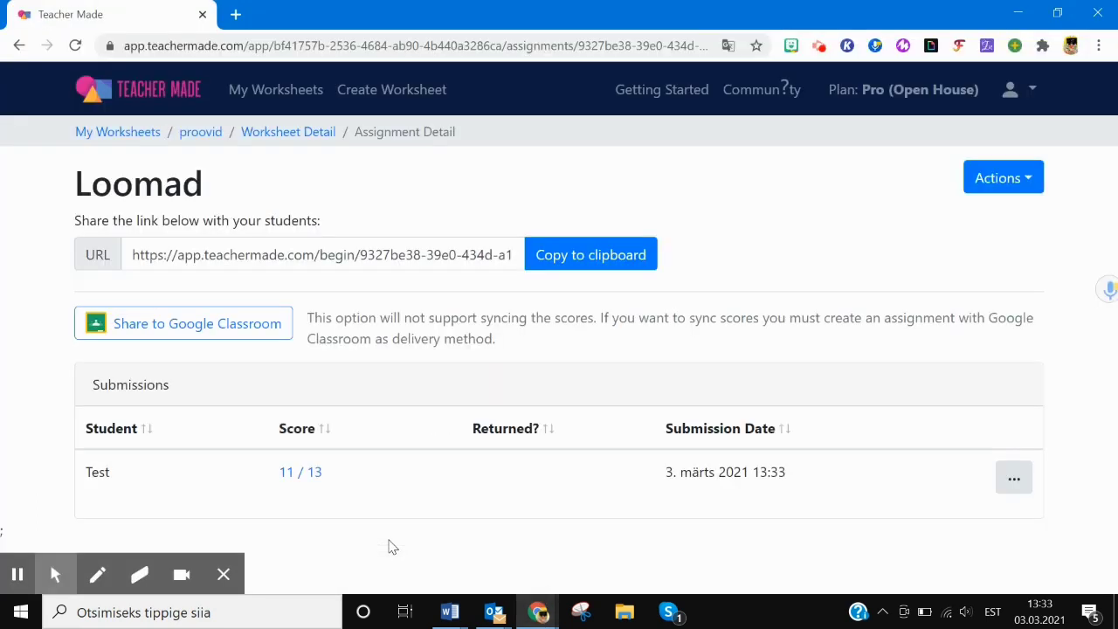
left_click(303, 475)
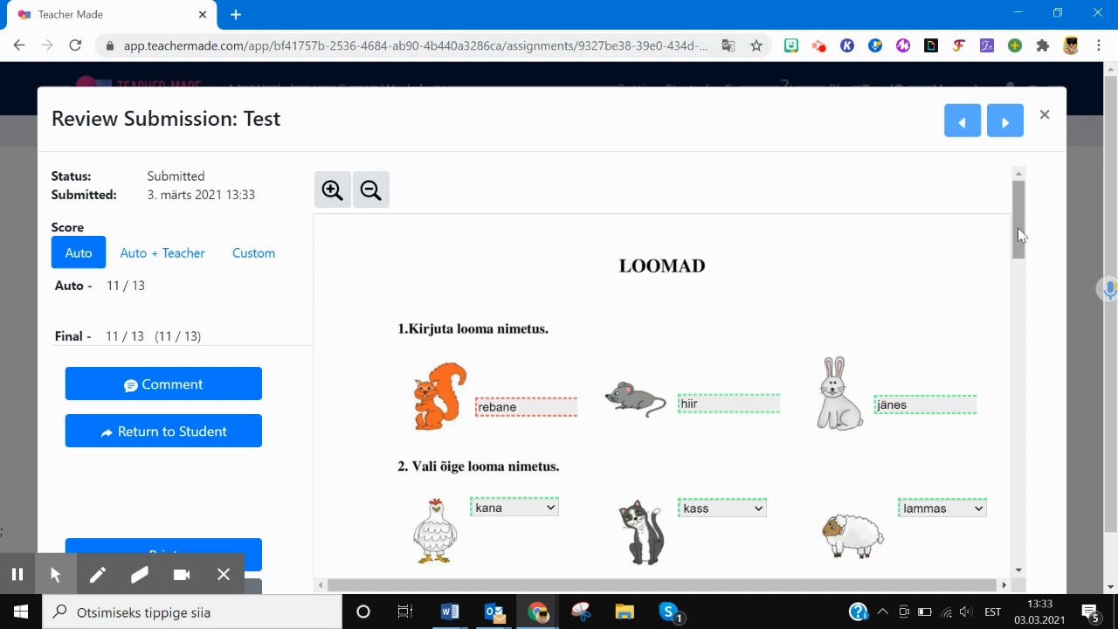
- Scroll the submission down to questions 11 and 12 and choose Auto + Teacher scoring
left_click_drag(1018, 227, 1033, 411)
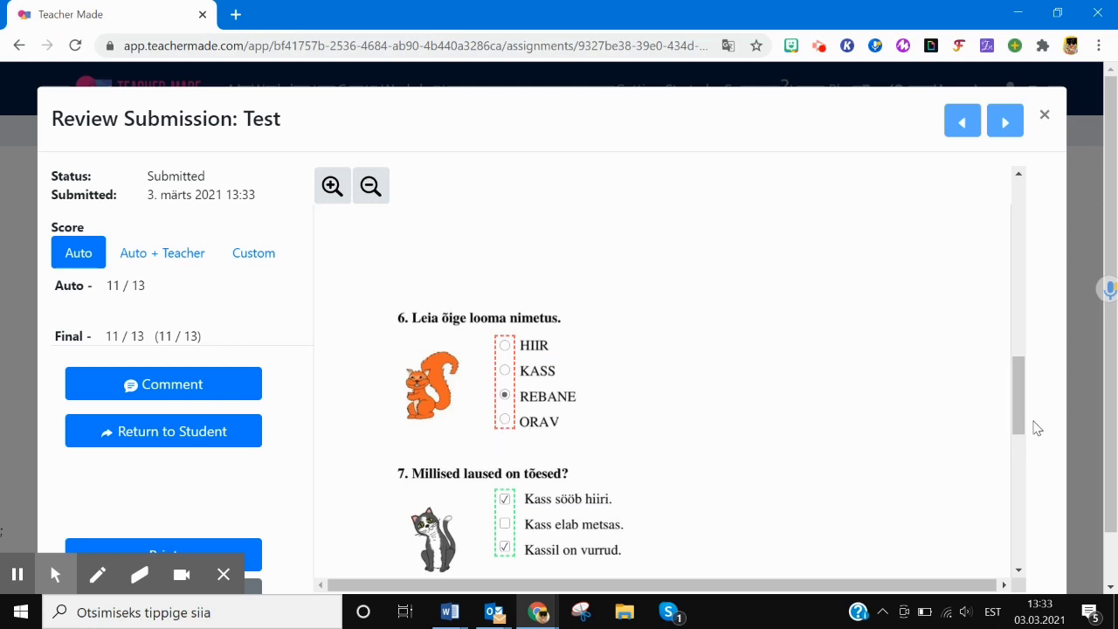
left_click_drag(1020, 403, 1036, 537)
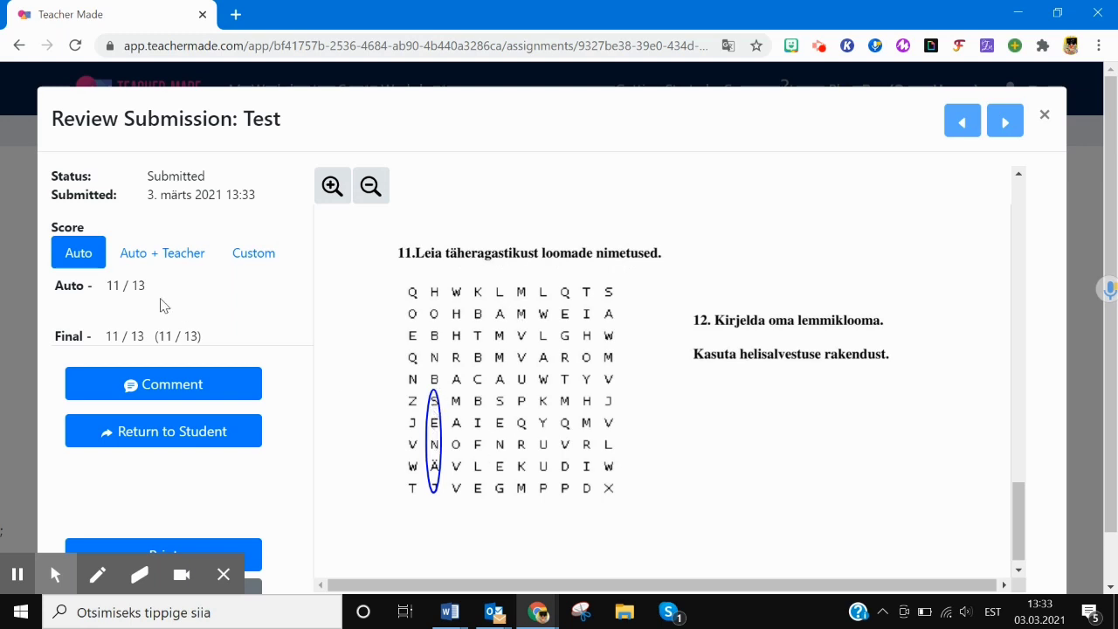
left_click(149, 256)
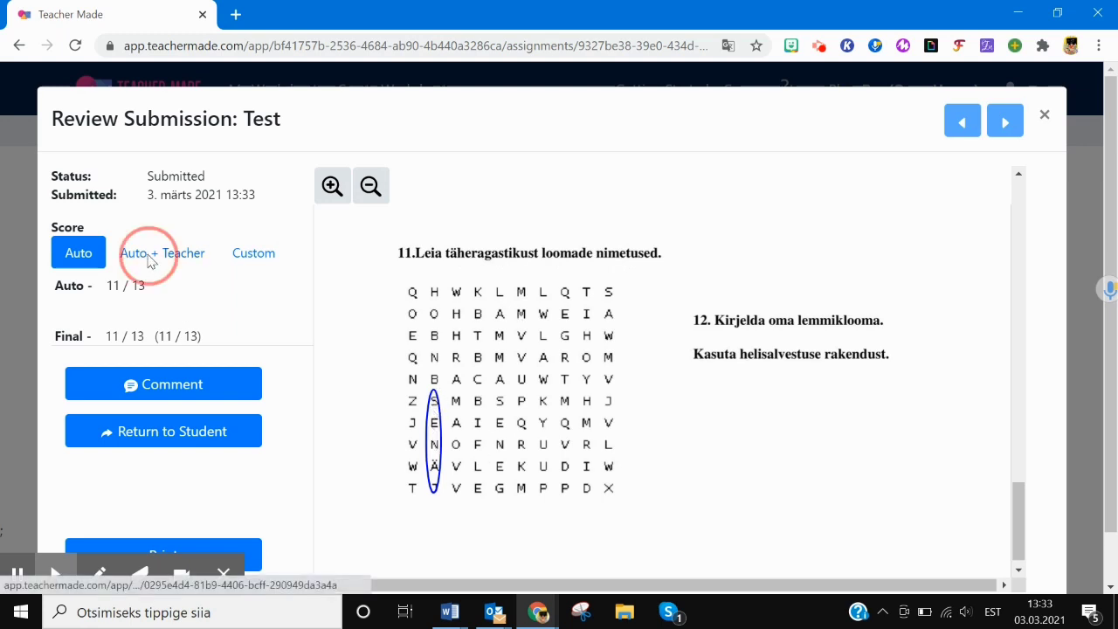
- Enter a teacher score of 1 out of 1
left_click(125, 307)
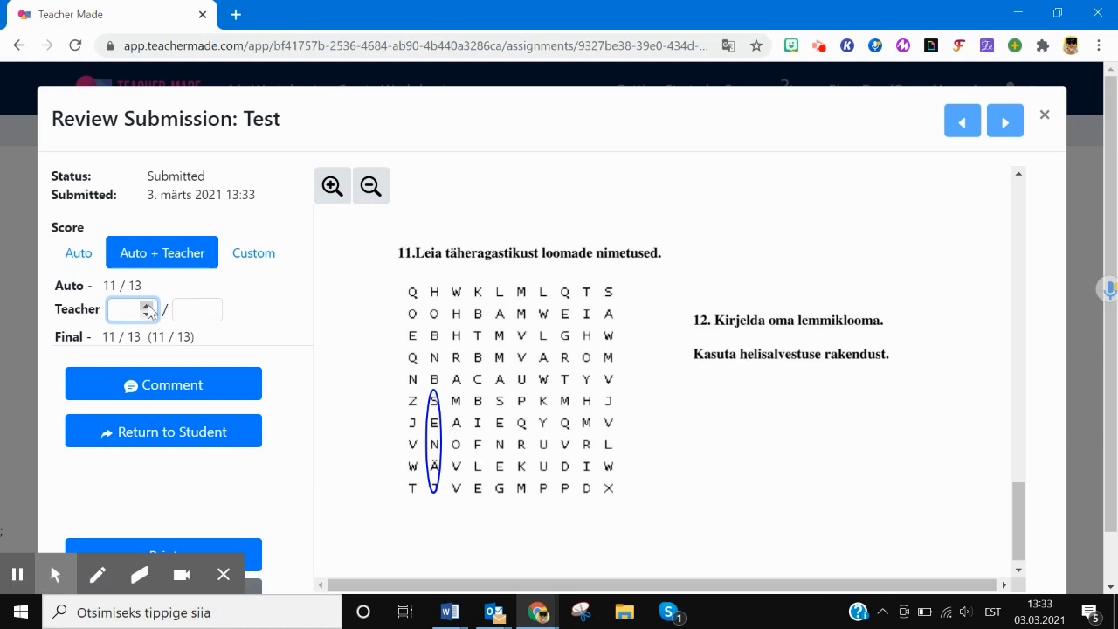
left_click(147, 310)
left_click(193, 311)
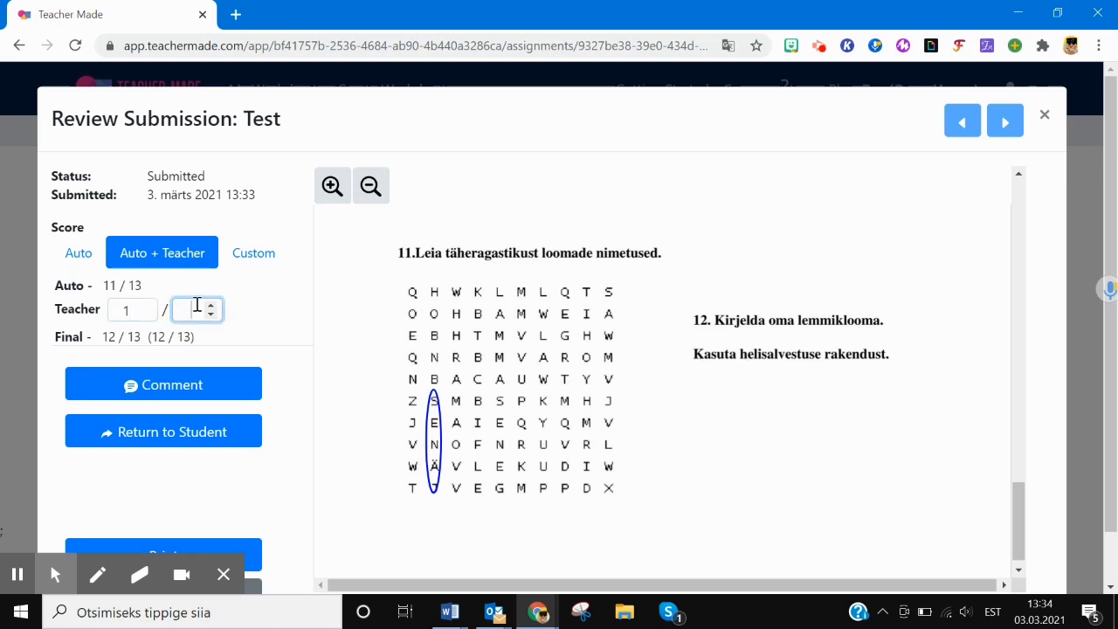
type("14")
key("BackSpace")
- Comment that the fox and squirrel share a colour but are still different animals
left_click(153, 398)
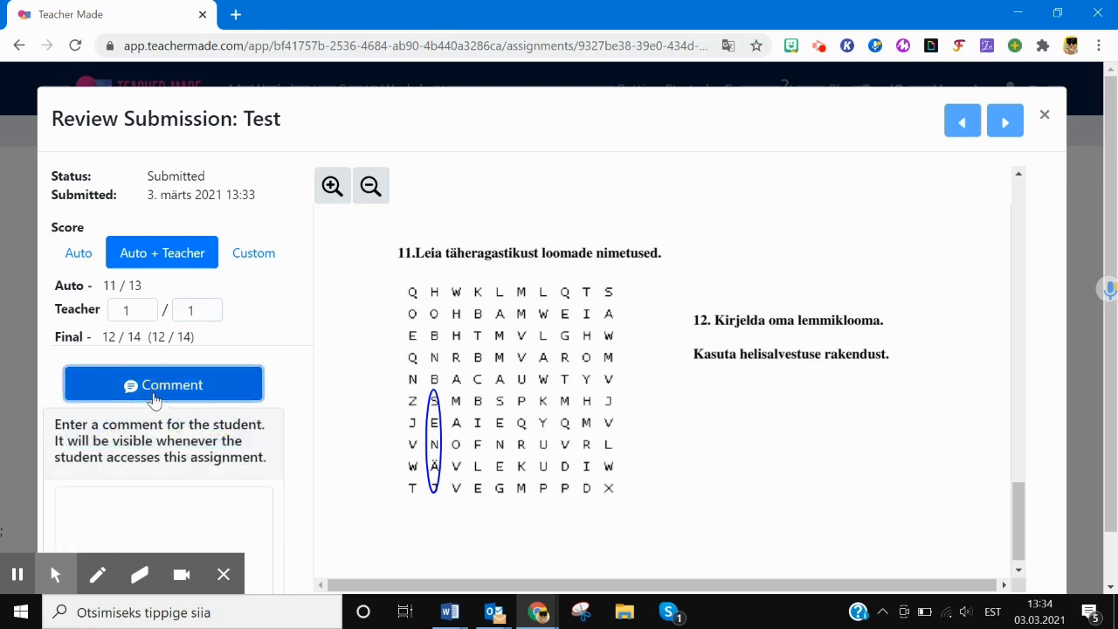
left_click(143, 511)
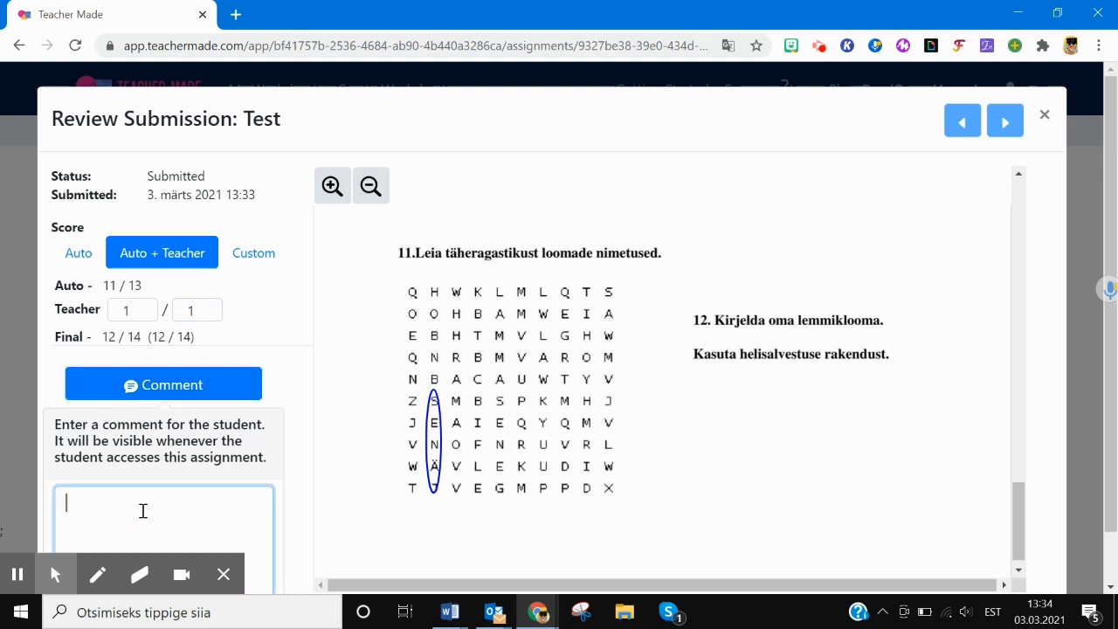
type("Rebane ja orav on ühte värvi mü")
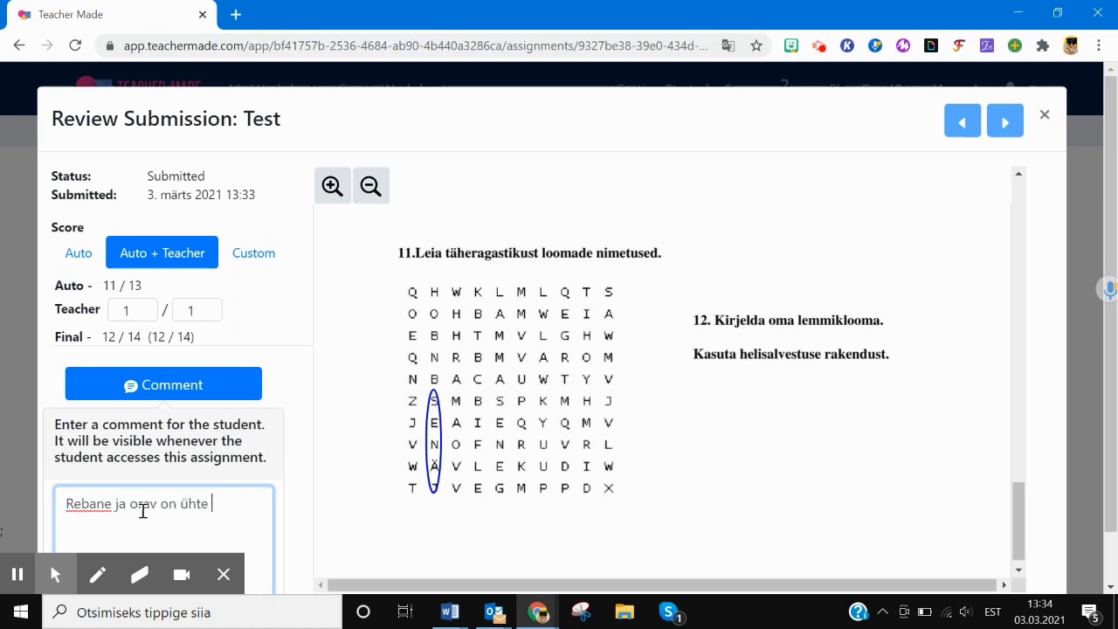
key("BackSpace")
key("BackSpace")
type("köll")
key("BackSpace")
key("BackSpace")
key("BackSpace")
type("üll,aga")
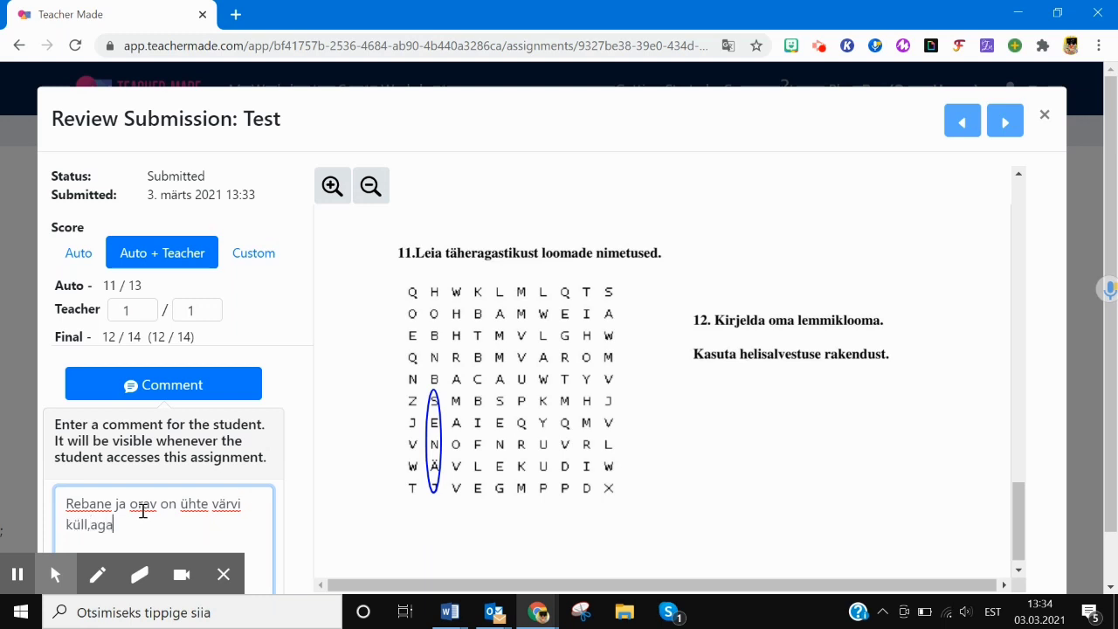
type(" erine")
key("BackSpace")
key("BackSpace")
key("BackSpace")
key("BackSpace")
key("BackSpace")
type("siiski on nad eran")
key("BackSpace")
key("BackSpace")
key("BackSpace")
type("rine")
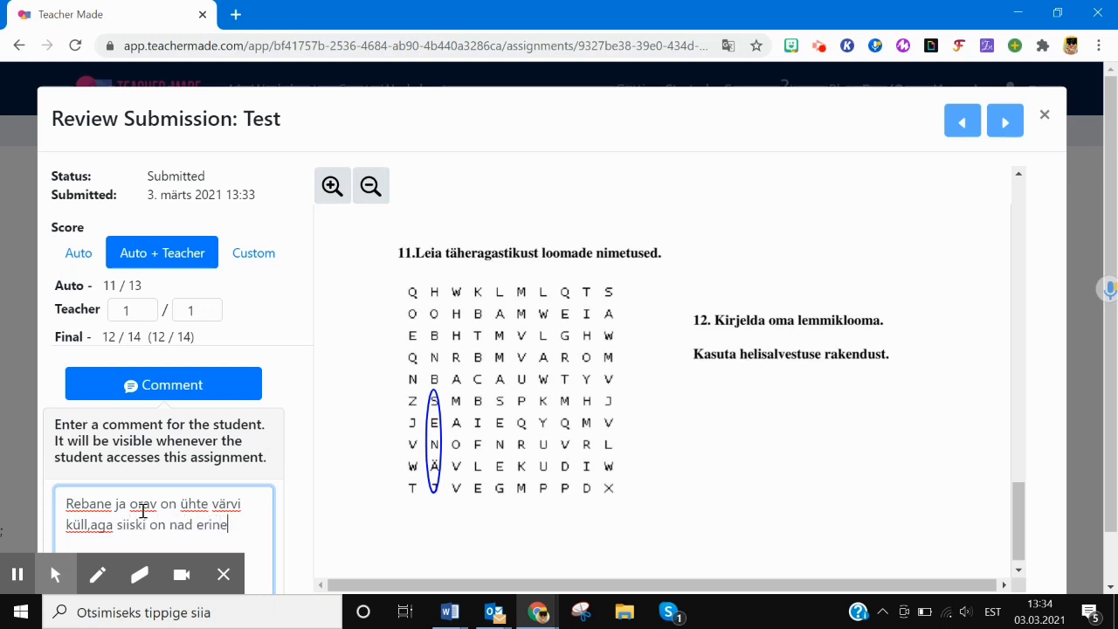
type("vad loomad.")
left_click(204, 391)
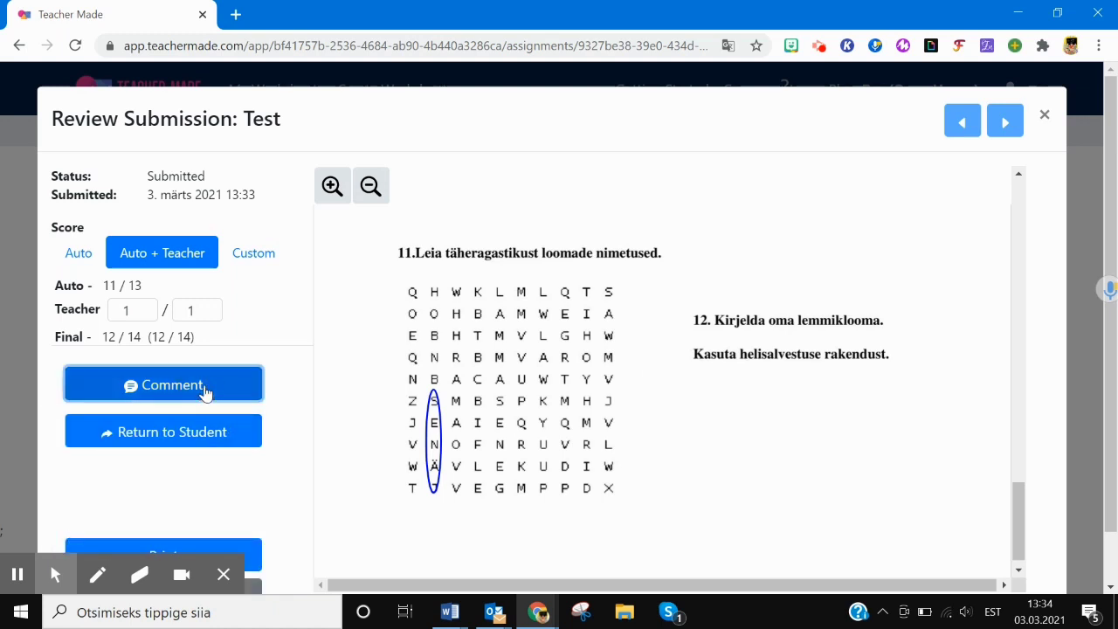
- Return the graded submission to the student and switch to the incognito window
left_click(149, 437)
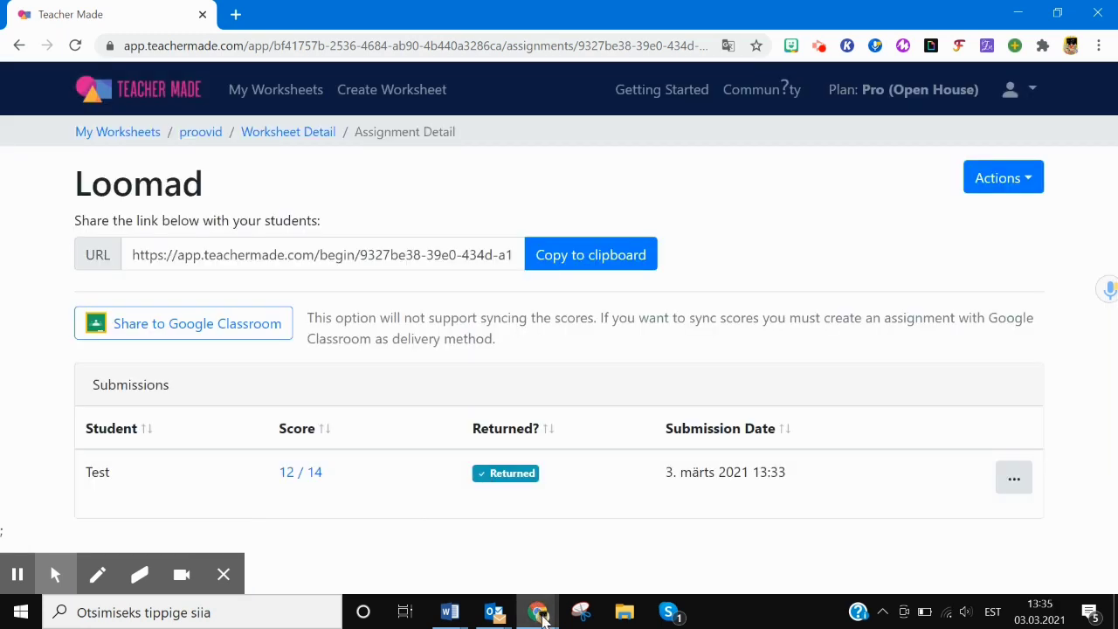
mouse_move(539, 608)
left_click(572, 577)
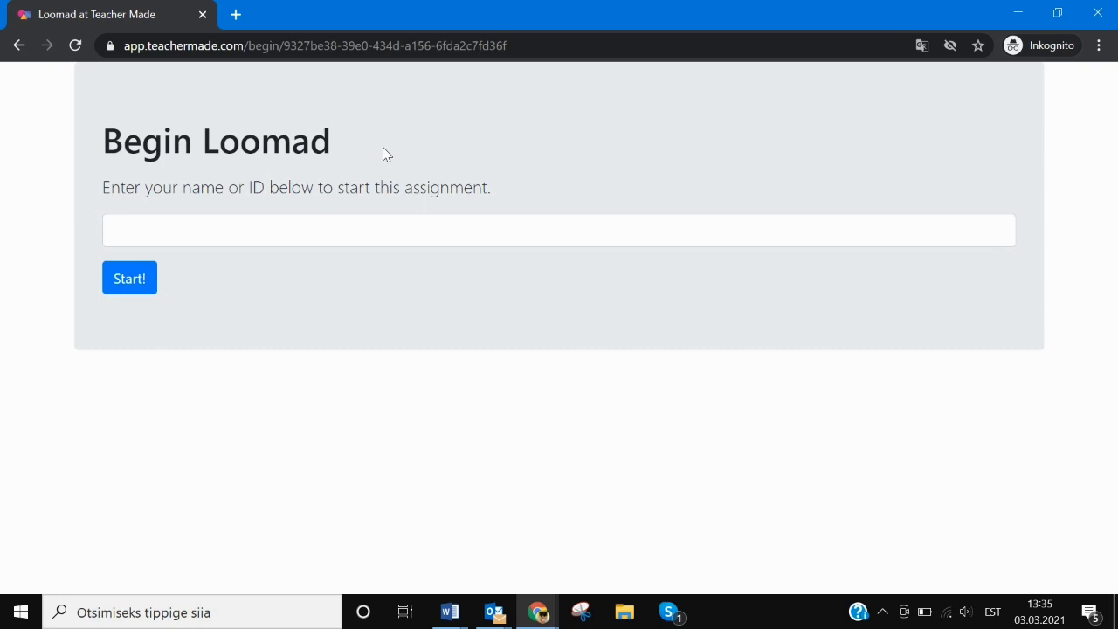
- Reopen the Loomad worksheet as student 'Test' to see the 12/14 result
left_click(217, 234)
type("Test")
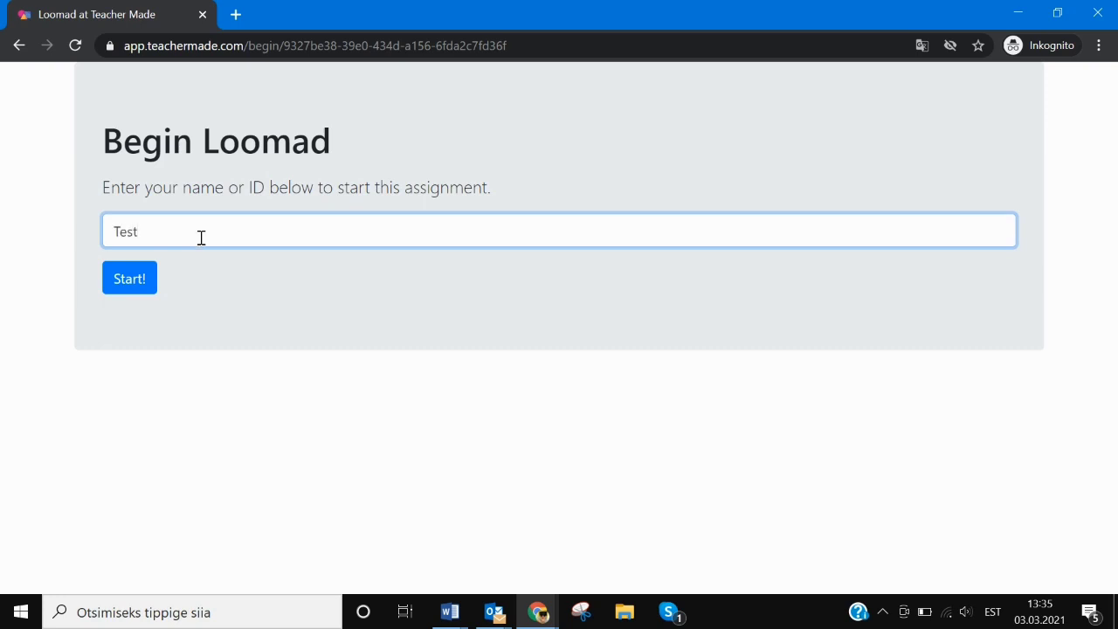
left_click(131, 281)
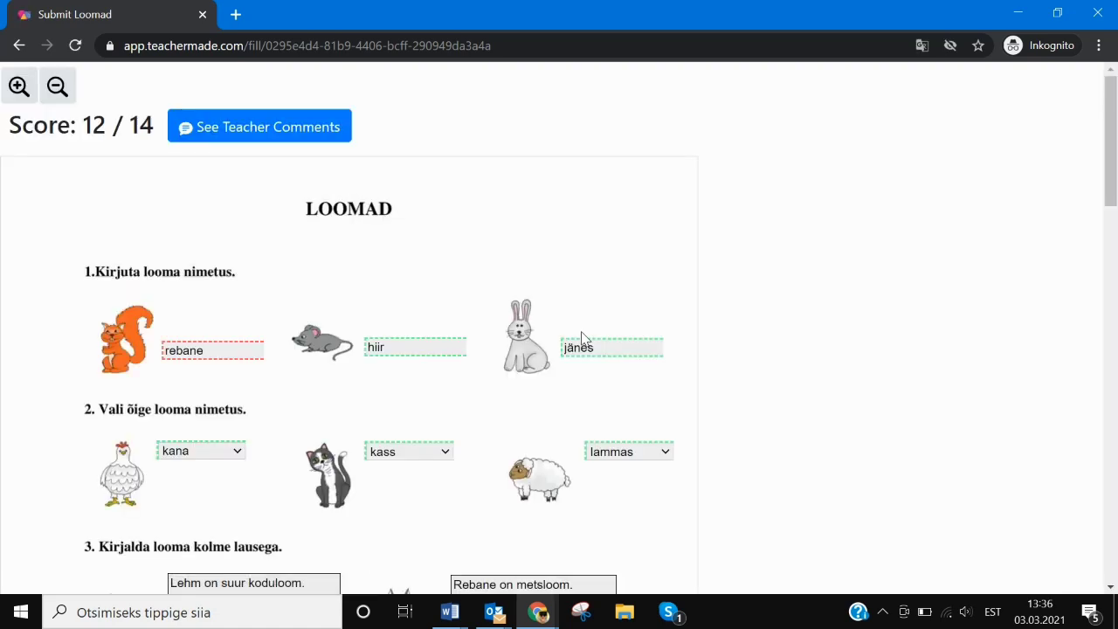
mouse_move(1113, 187)
left_mouse_down()
mouse_move(1112, 587)
mouse_move(1113, 203)
left_mouse_up()
- View the teacher's comment as the student, then pick LOOMAD.pdf for upload
left_click(262, 128)
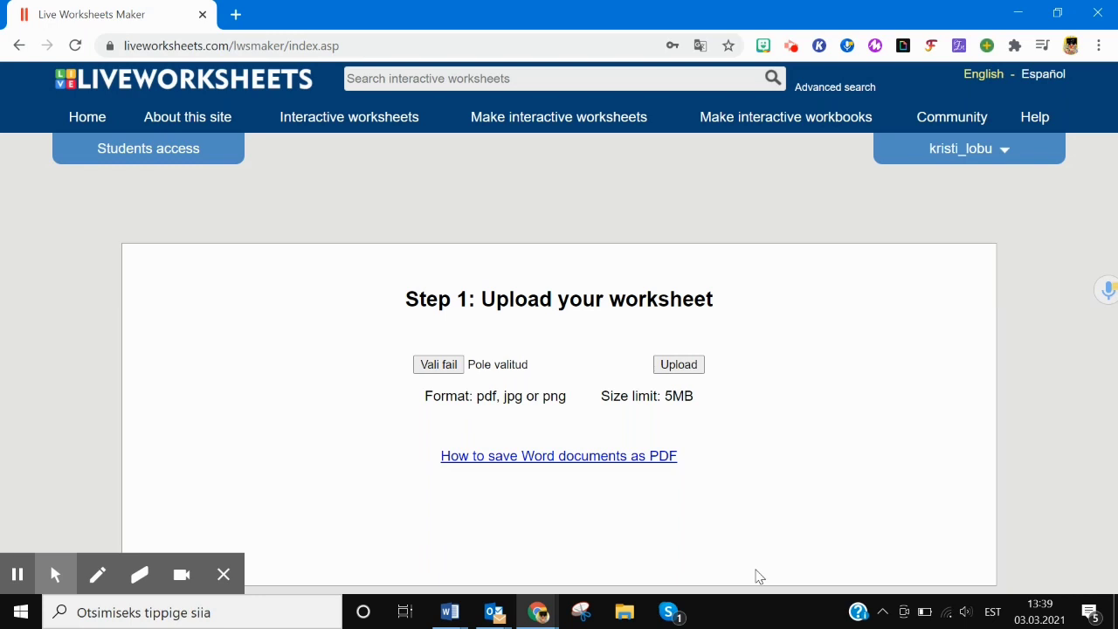
left_click(439, 370)
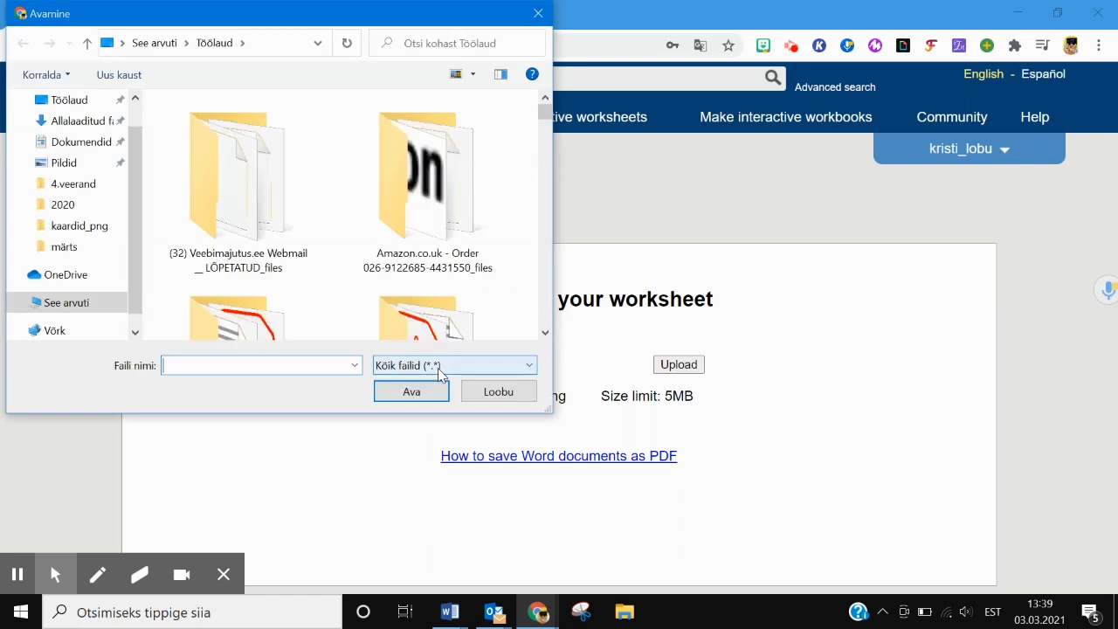
type("loo")
key("Down")
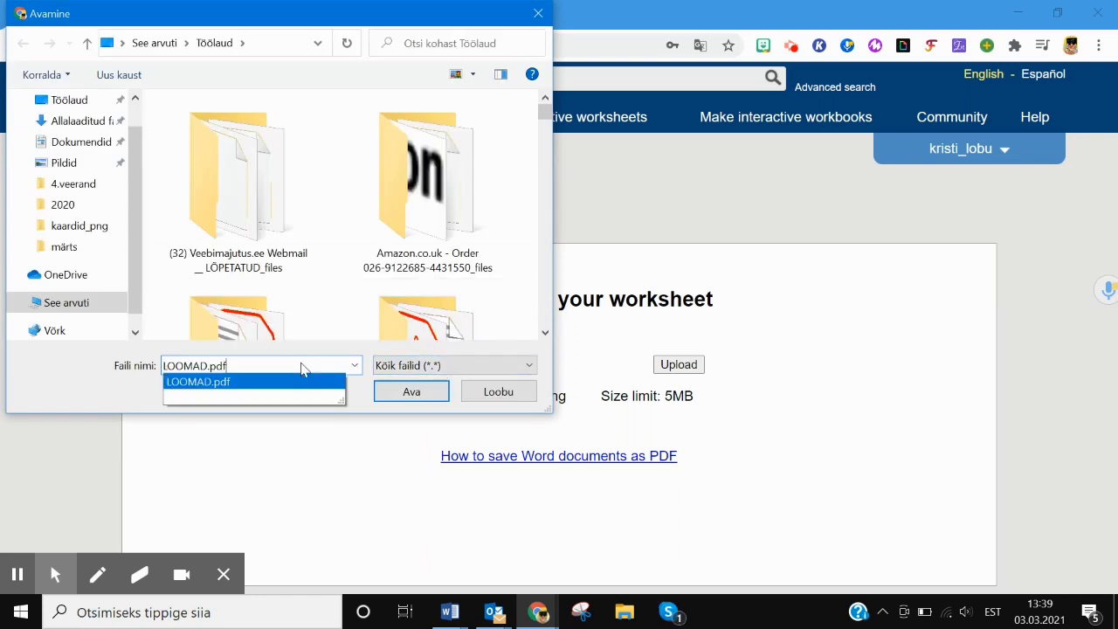
key("Return")
- Upload LOOMAD.pdf as a new Liveworksheets worksheet and look over its pages
left_click(687, 371)
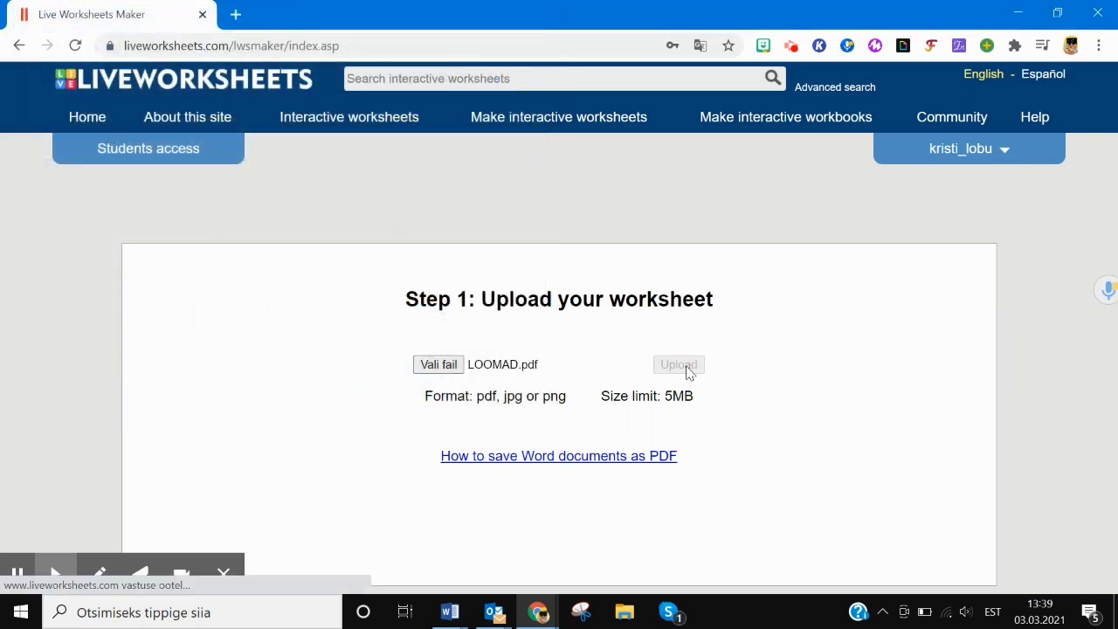
mouse_move(991, 274)
left_mouse_down()
mouse_move(993, 321)
mouse_move(991, 271)
left_mouse_up()
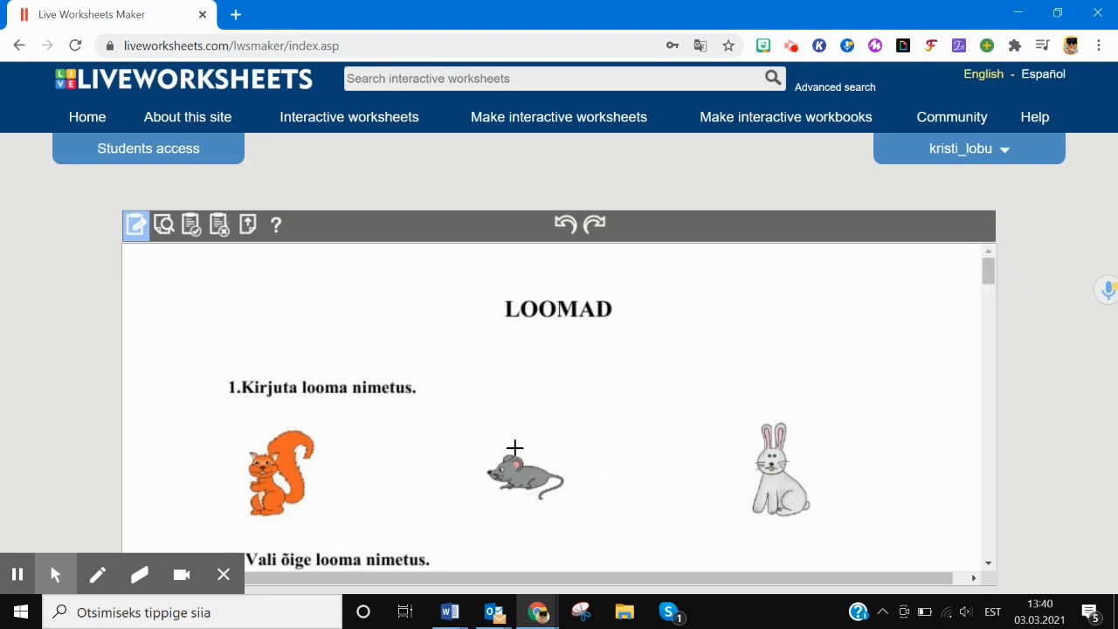
mouse_move(988, 275)
left_mouse_down()
mouse_move(991, 319)
mouse_move(1000, 278)
left_mouse_up()
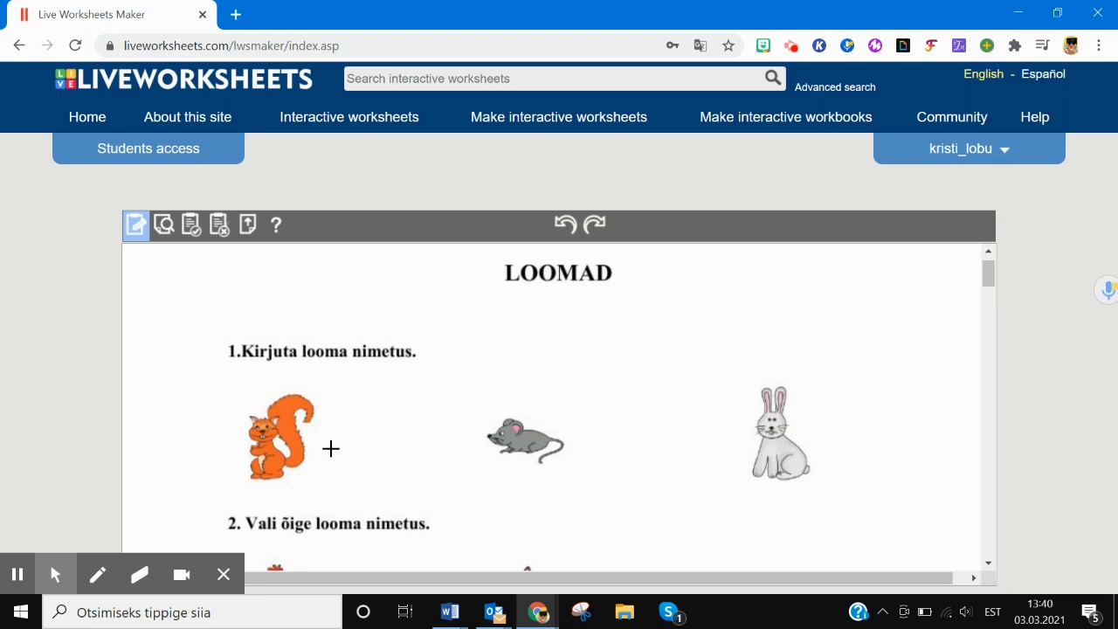
- Add answer boxes beside the squirrel, mouse and rabbit holding orav, hiir and jänes/jänku
left_click_drag(327, 451, 437, 470)
left_click(396, 459)
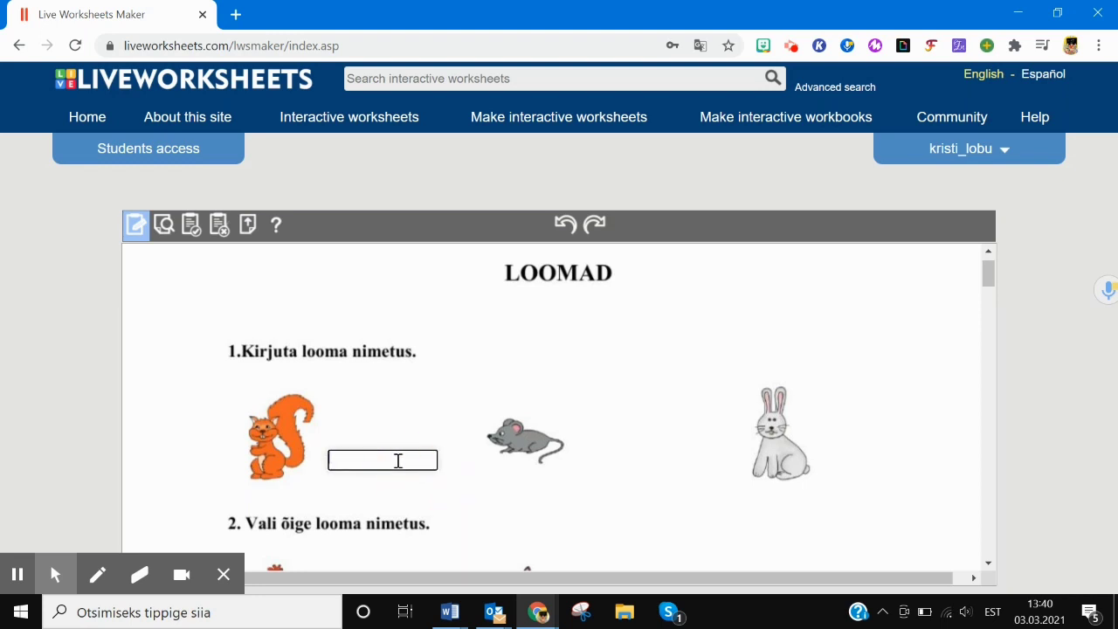
type("orav")
left_click_drag(579, 442, 673, 462)
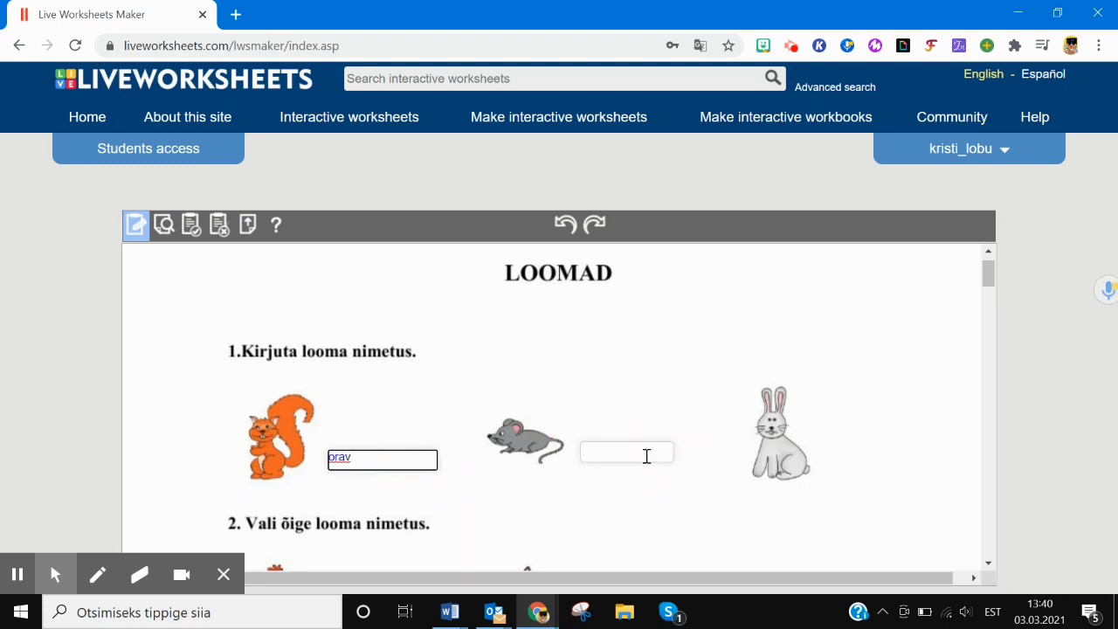
left_click(646, 455)
type("niir")
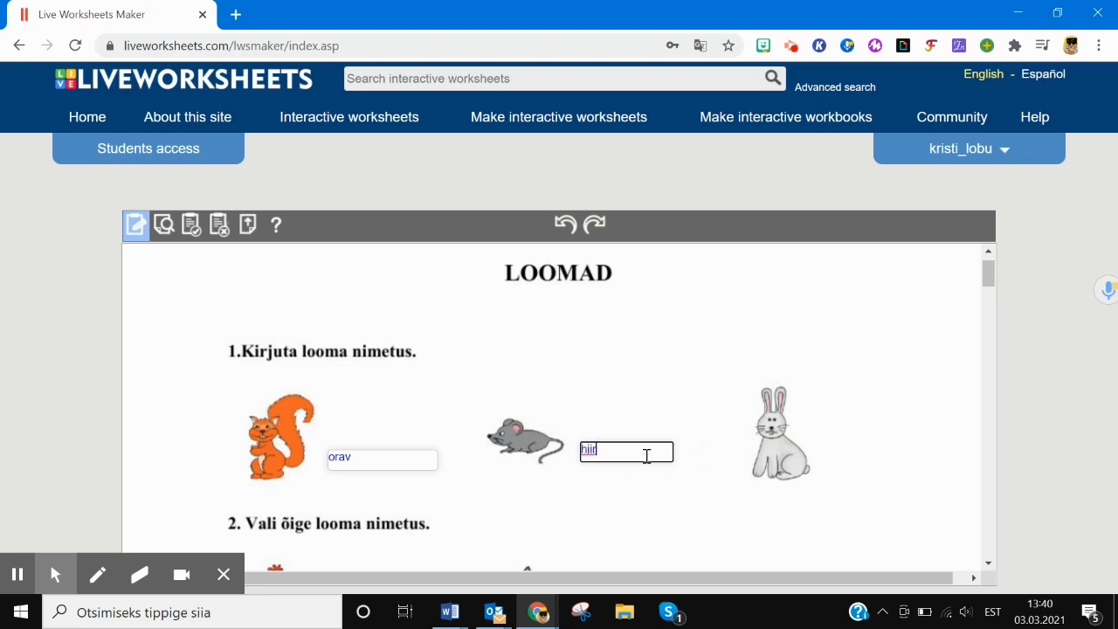
left_click_drag(818, 430, 917, 450)
left_click(856, 440)
type("jänes")
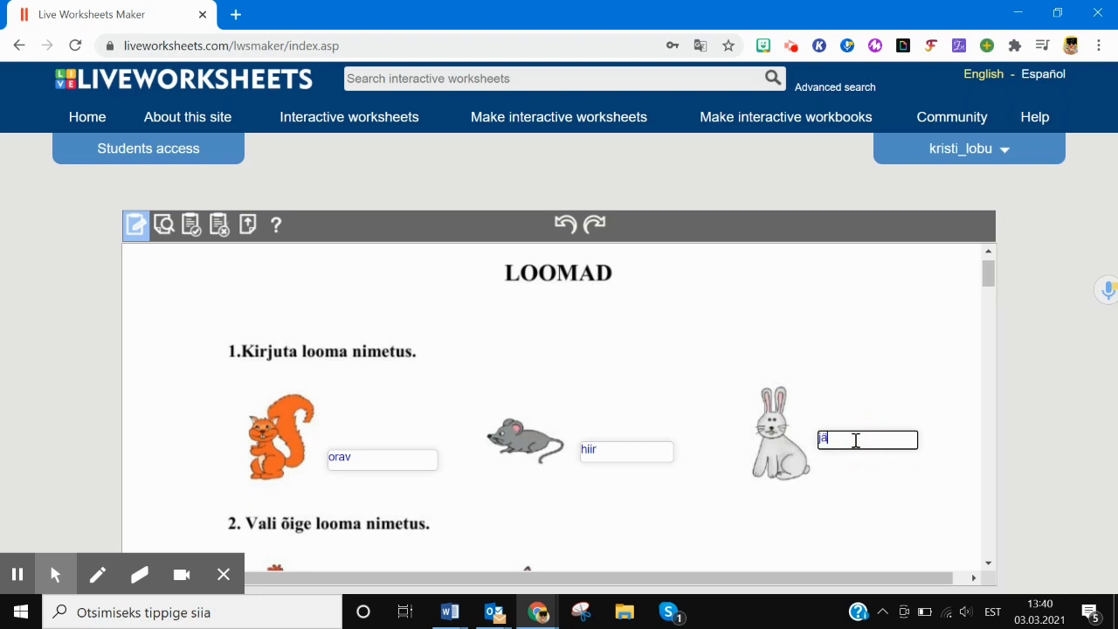
type("/jänku")
left_click(988, 272)
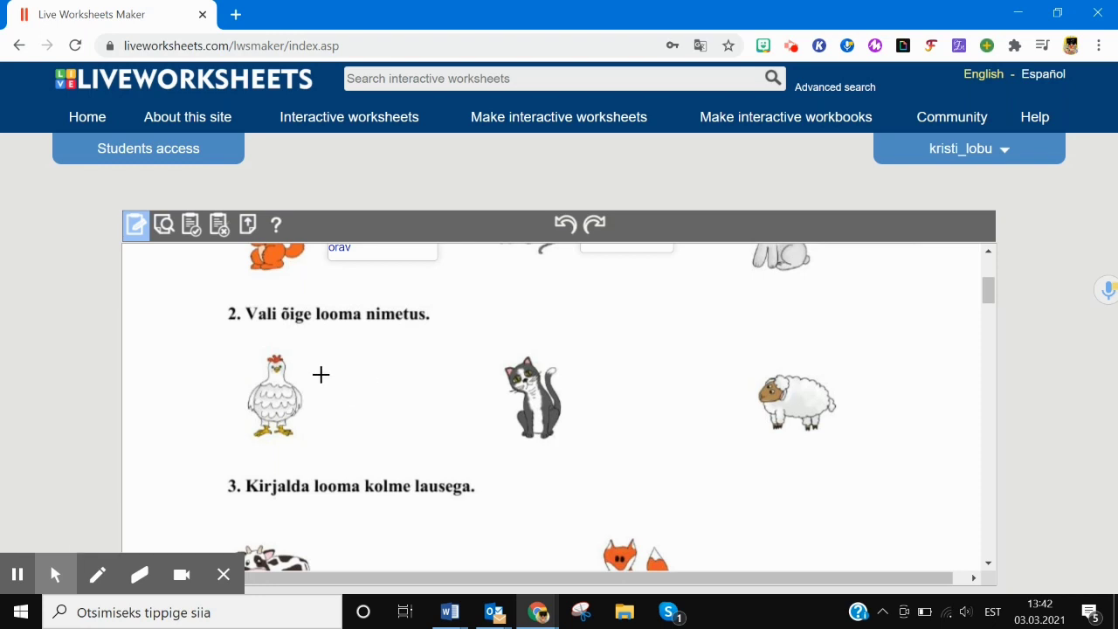
- Give the hen a drop-down box reading choose:kass/lammas/*kana, with kana correct
left_click_drag(320, 368, 433, 387)
left_click(362, 379)
type("choose:")
type("kas")
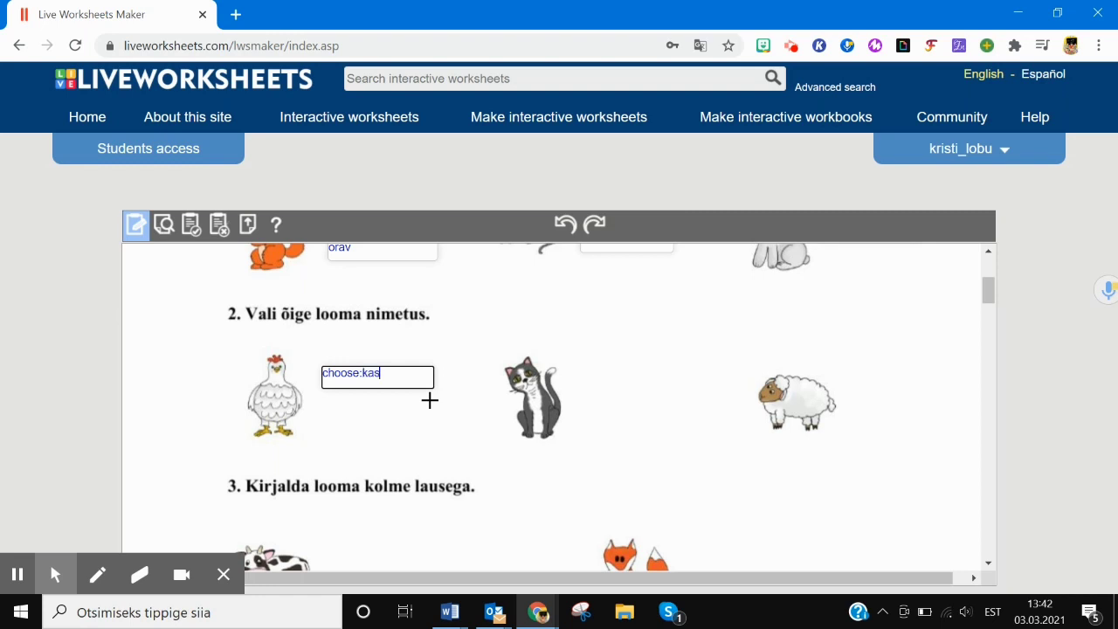
type("s/lammas/Ä")
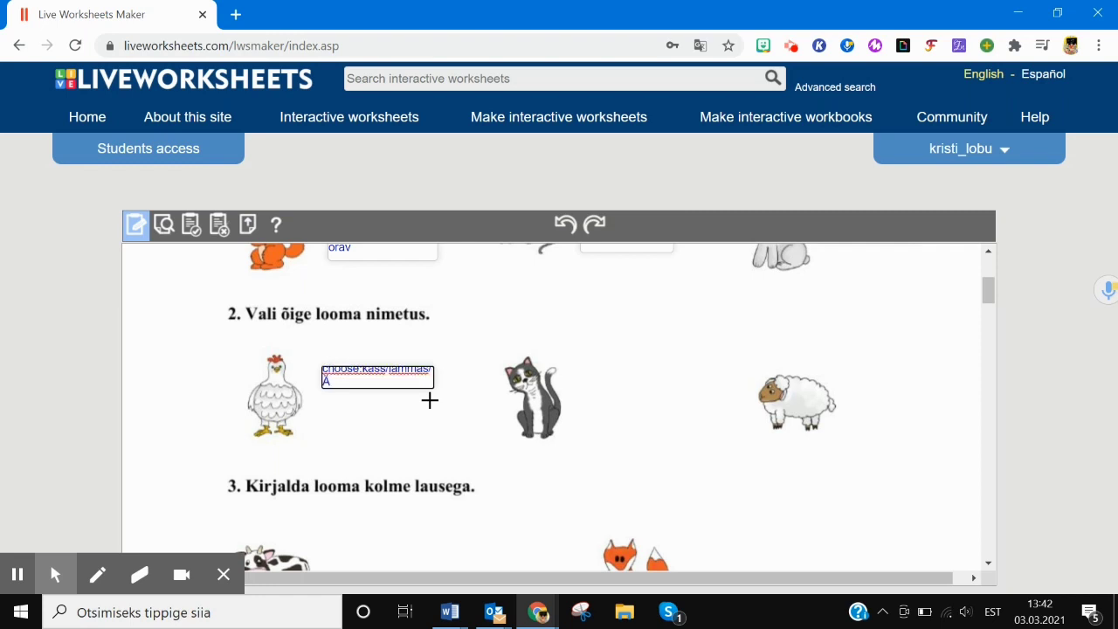
key("BackSpace")
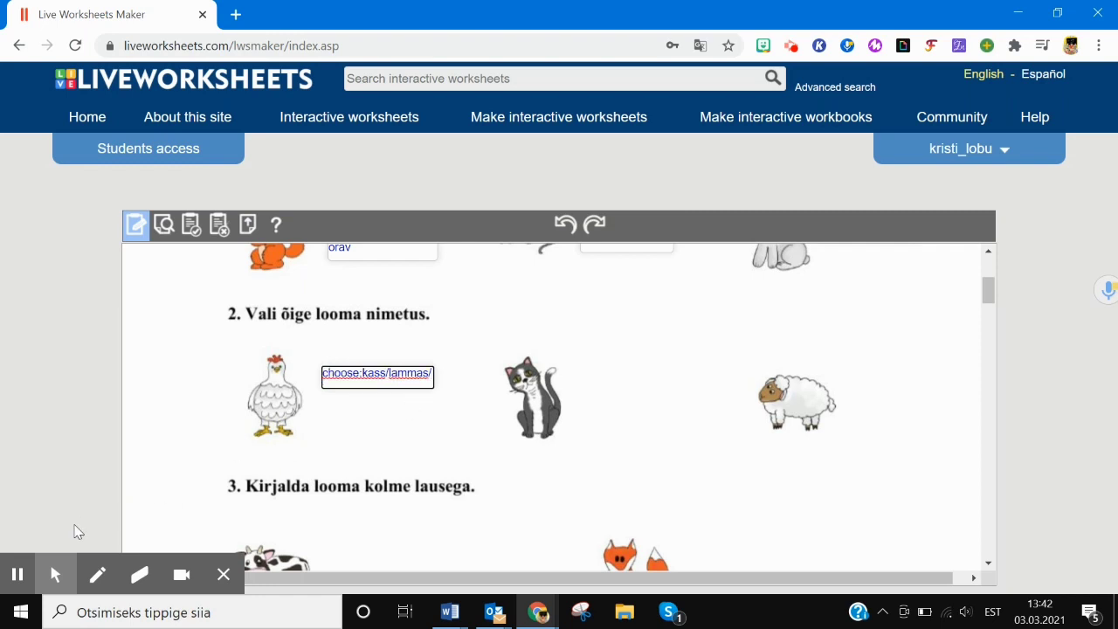
left_click(17, 576)
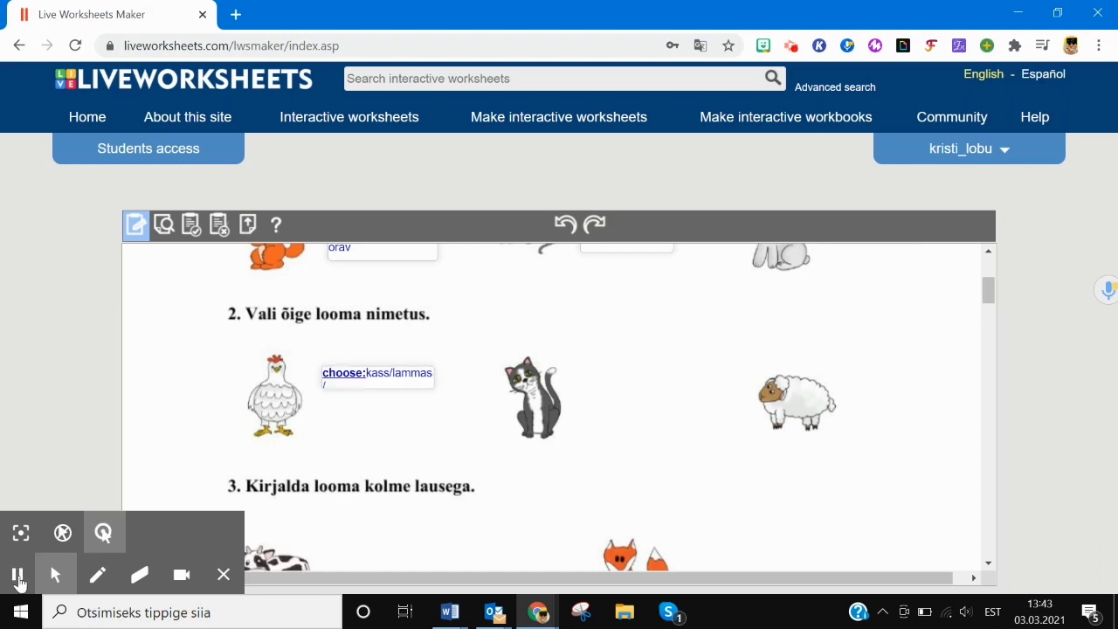
left_click(337, 385)
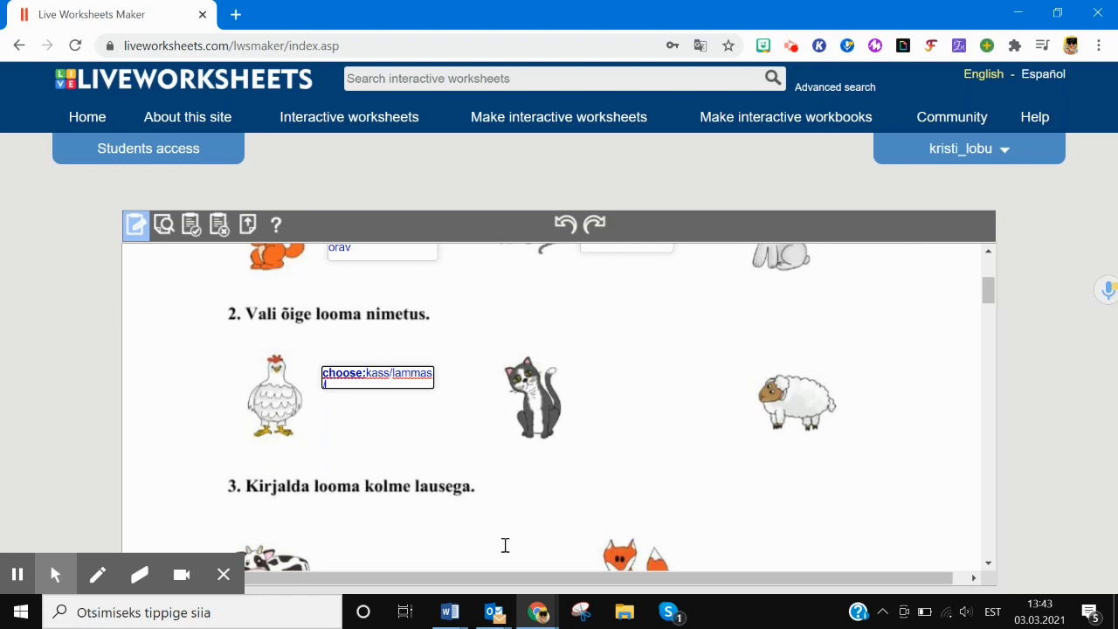
type("/*")
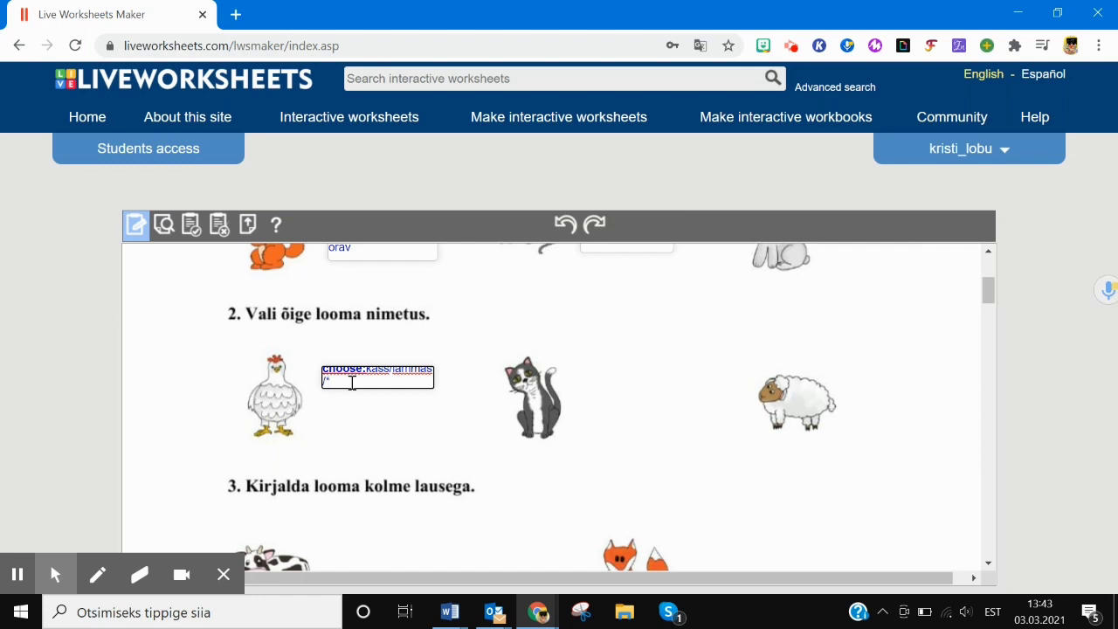
type("kana")
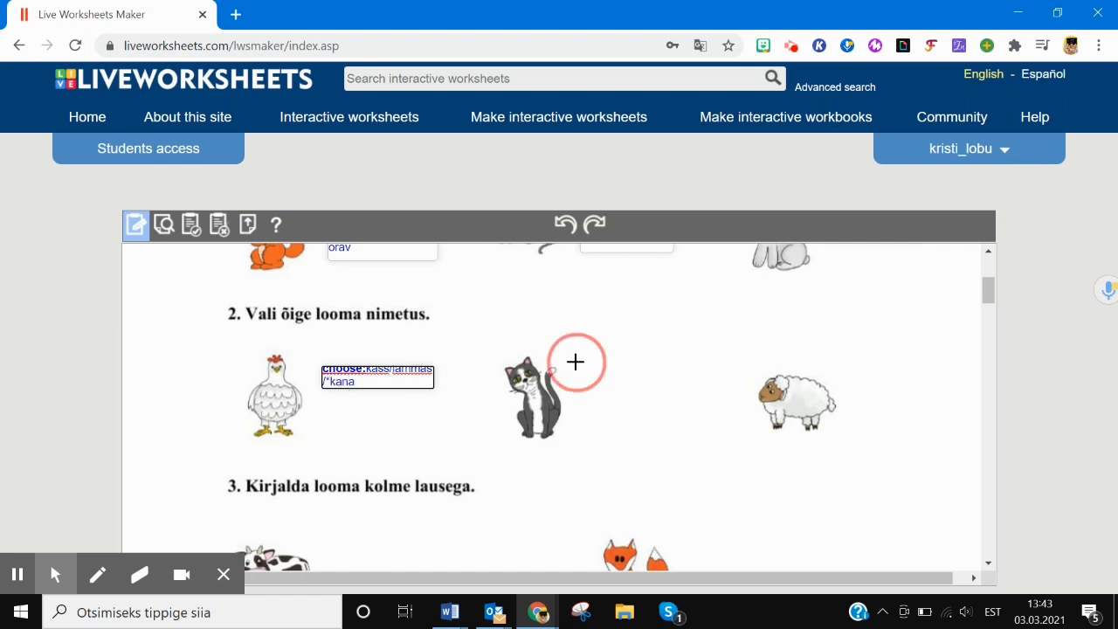
- Start a drop-down box beside the cat with choose:
left_click_drag(574, 362, 697, 394)
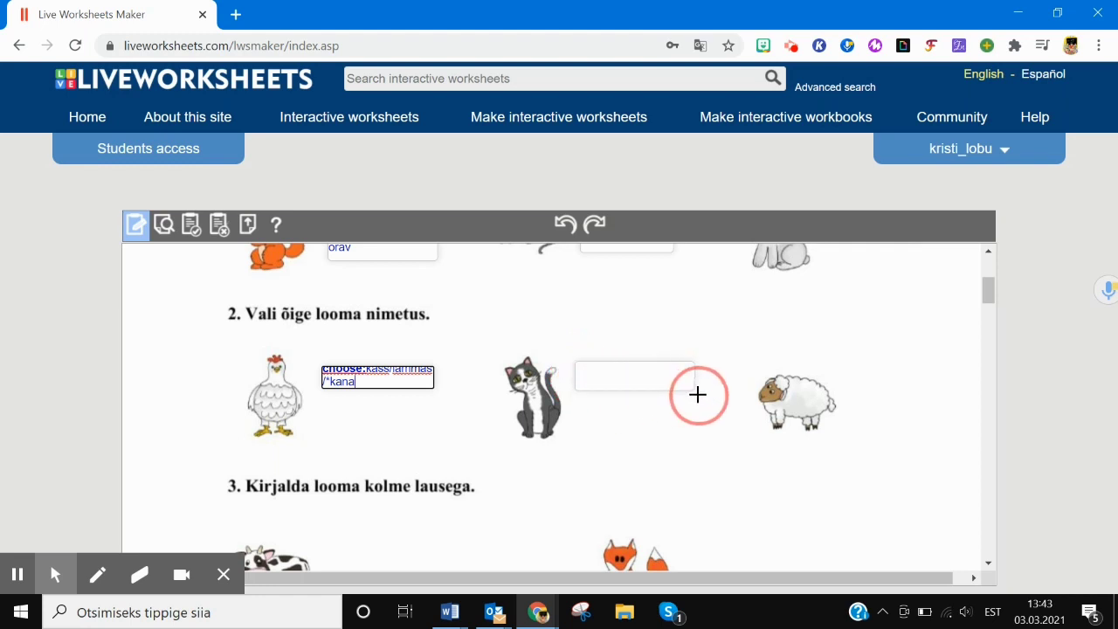
left_click(597, 371)
type("choose:")
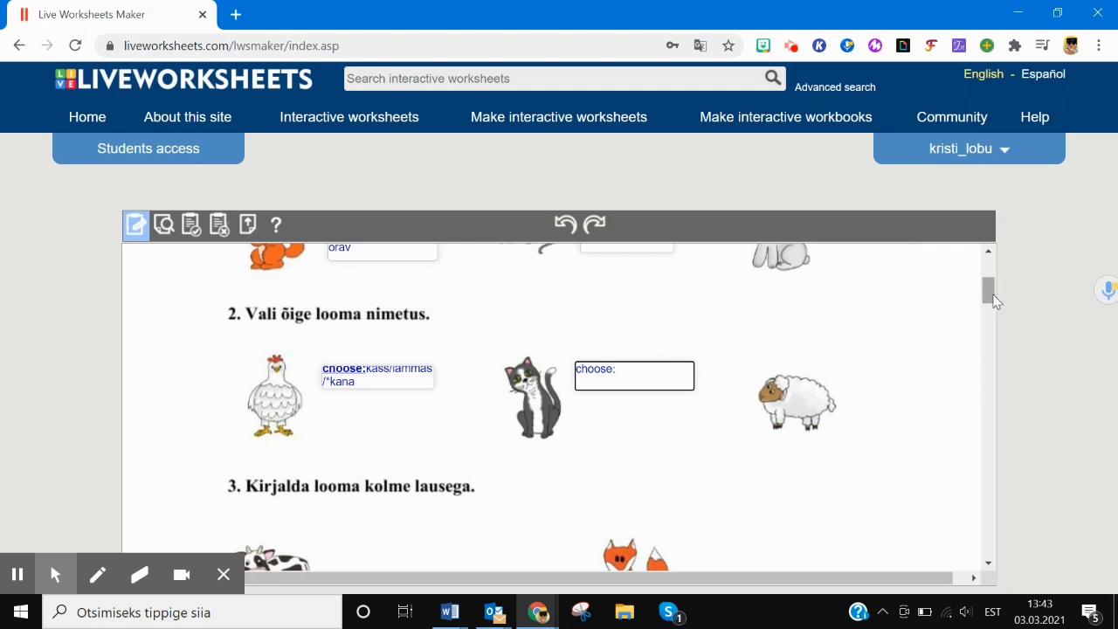
left_click_drag(988, 293, 993, 316)
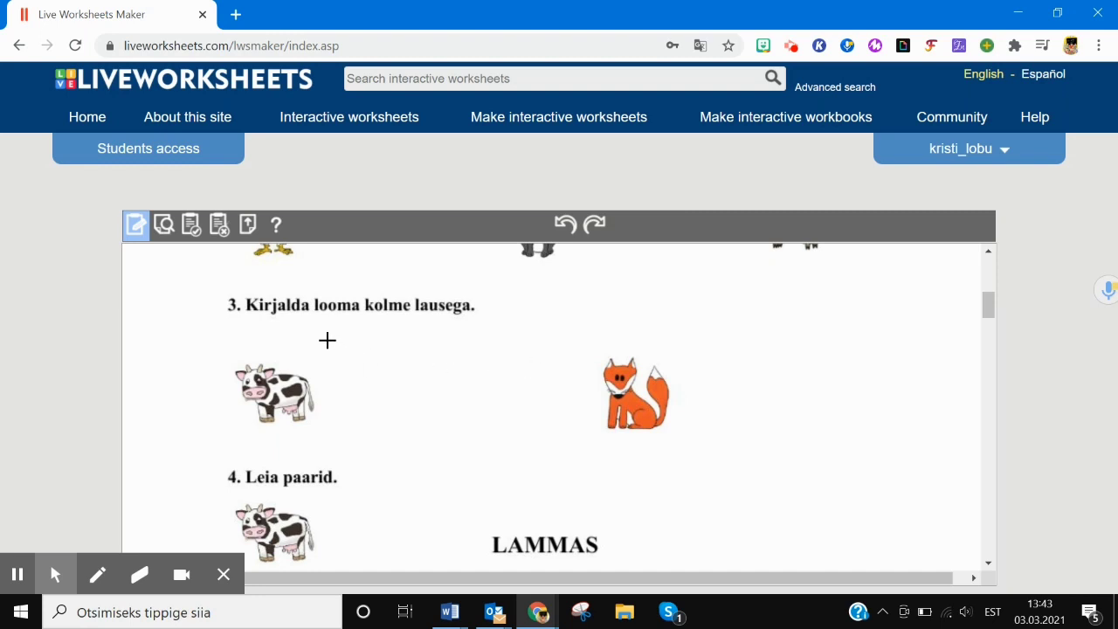
- Add large open answer areas beside the cow and the fox
left_click_drag(327, 340, 530, 427)
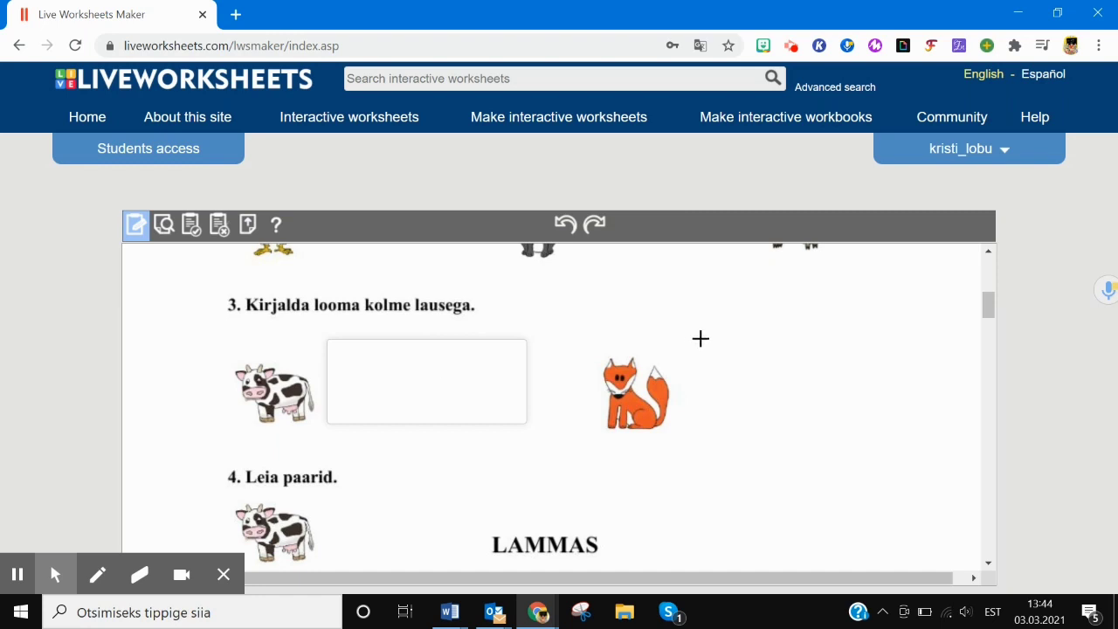
left_click_drag(687, 340, 883, 427)
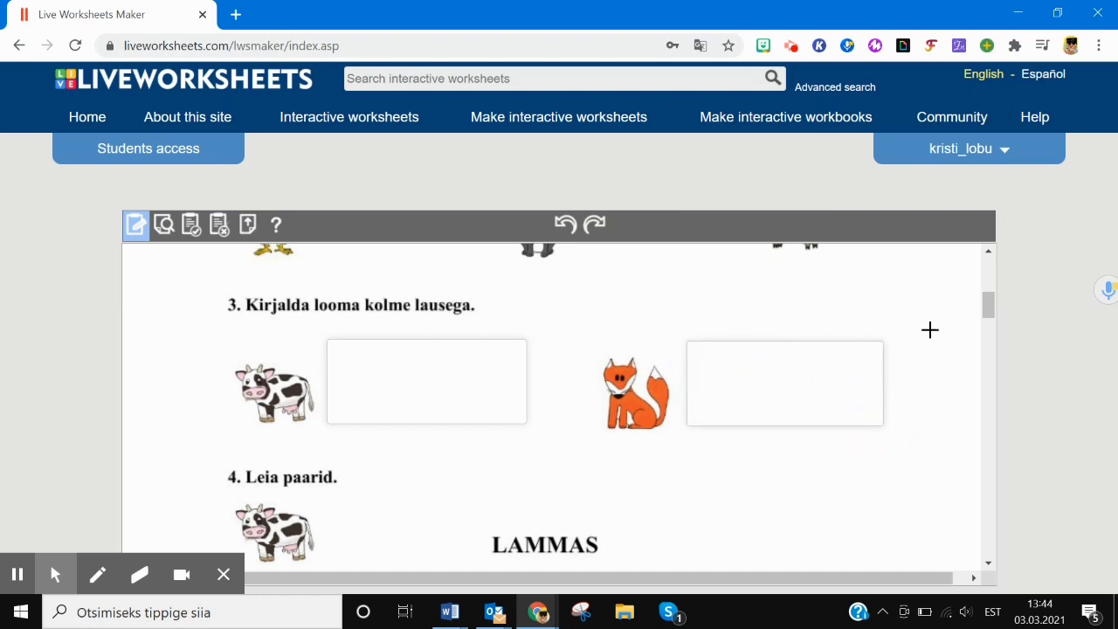
left_click_drag(987, 304, 993, 327)
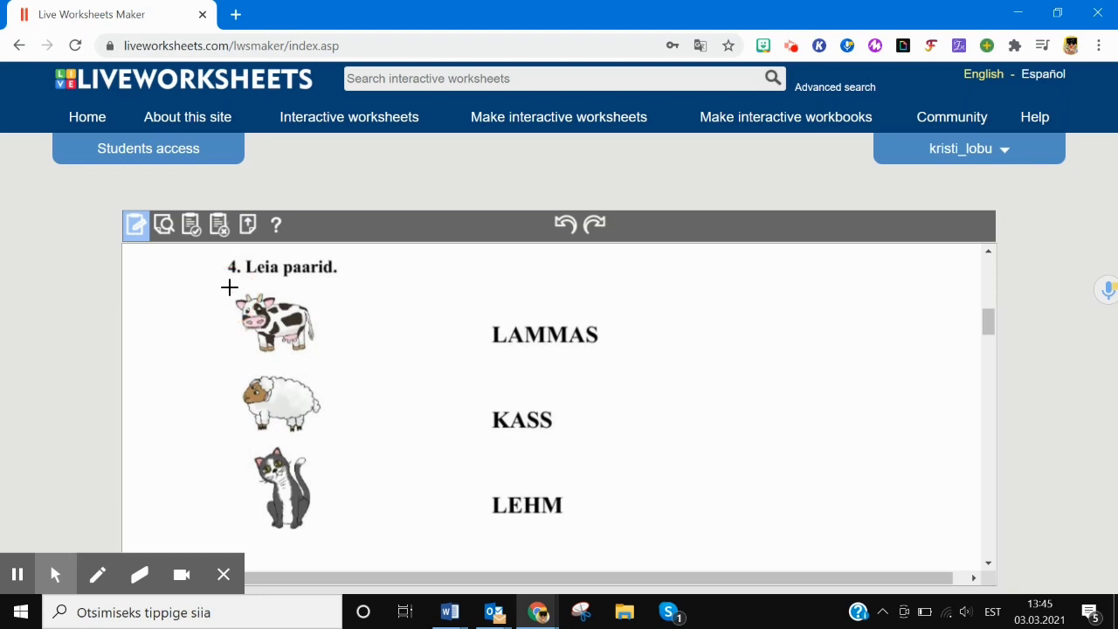
- Link the cow picture to the word LEHM with join:1 boxes
left_click_drag(227, 287, 323, 358)
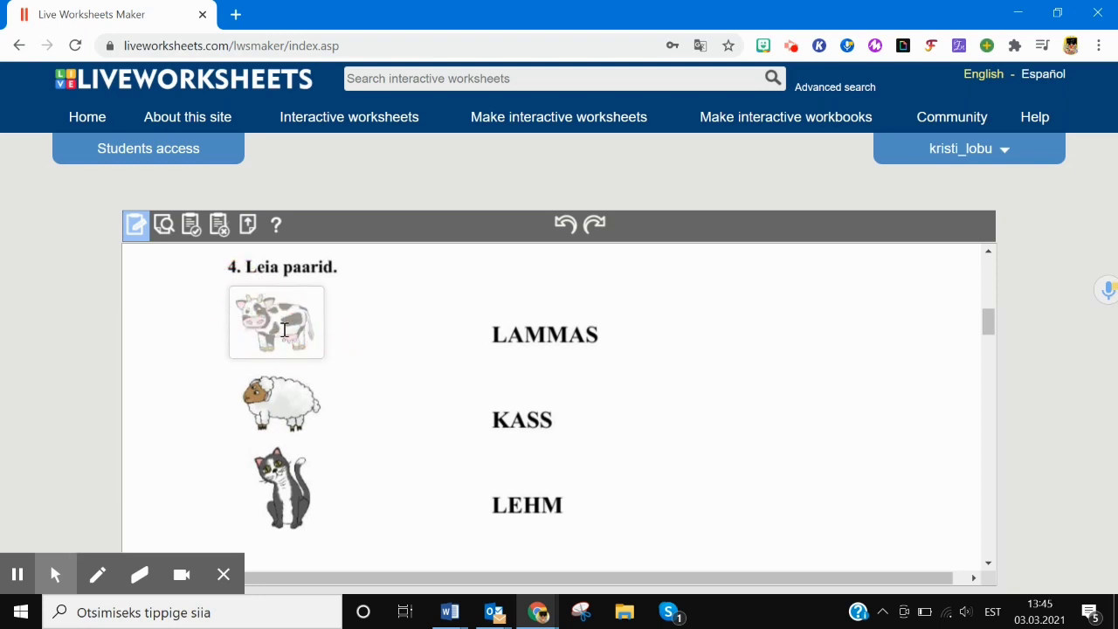
type("join:1")
left_click_drag(485, 489, 573, 519)
left_click(529, 504)
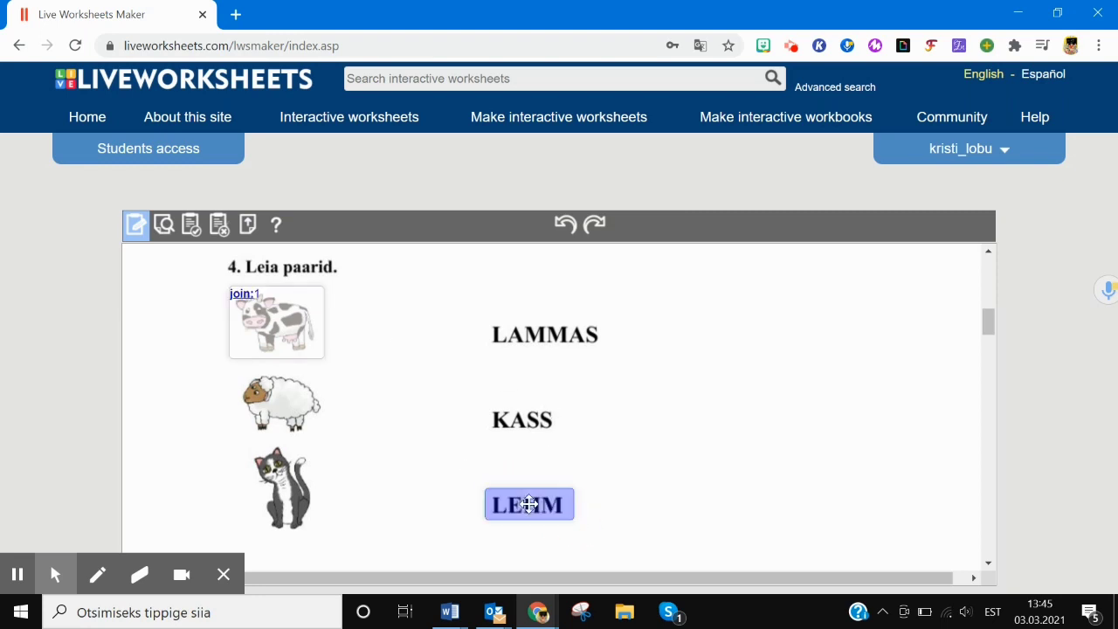
left_click(523, 504)
type("join")
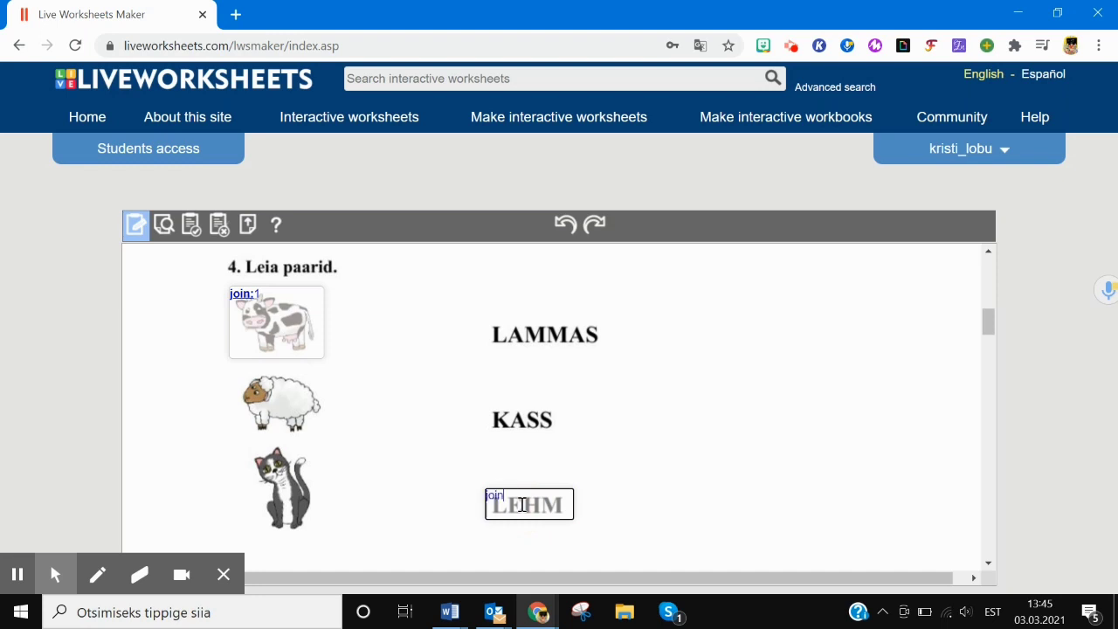
type(":1")
- Pair sheep with LAMMAS (join:2) and cat with KASS (join:3)
left_click_drag(233, 370, 323, 433)
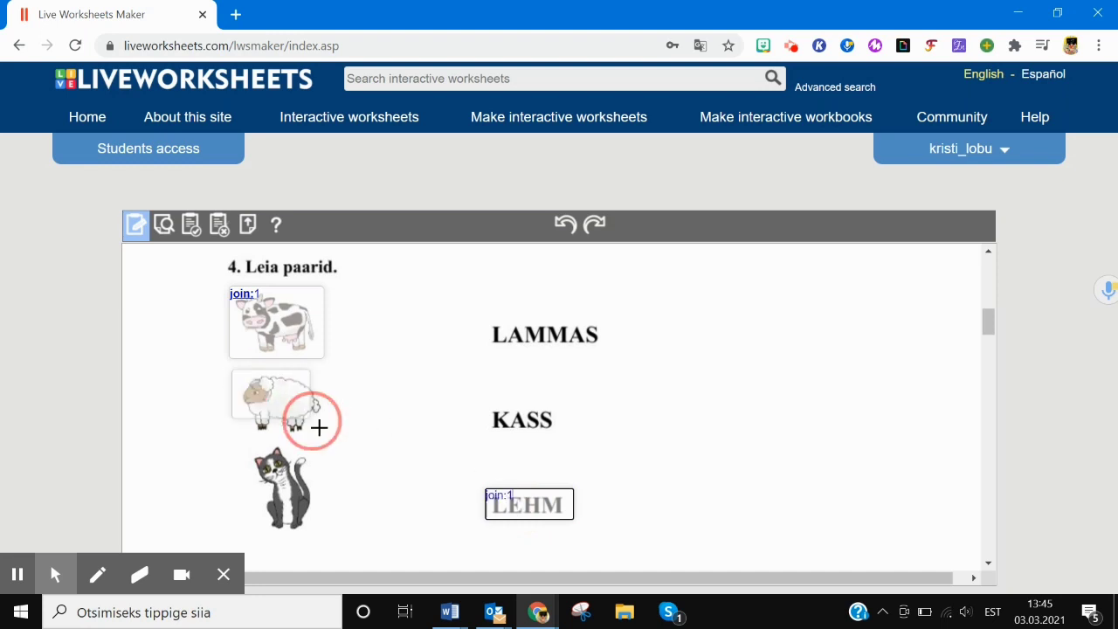
type("join:2")
left_click_drag(485, 315, 604, 350)
type("join:2")
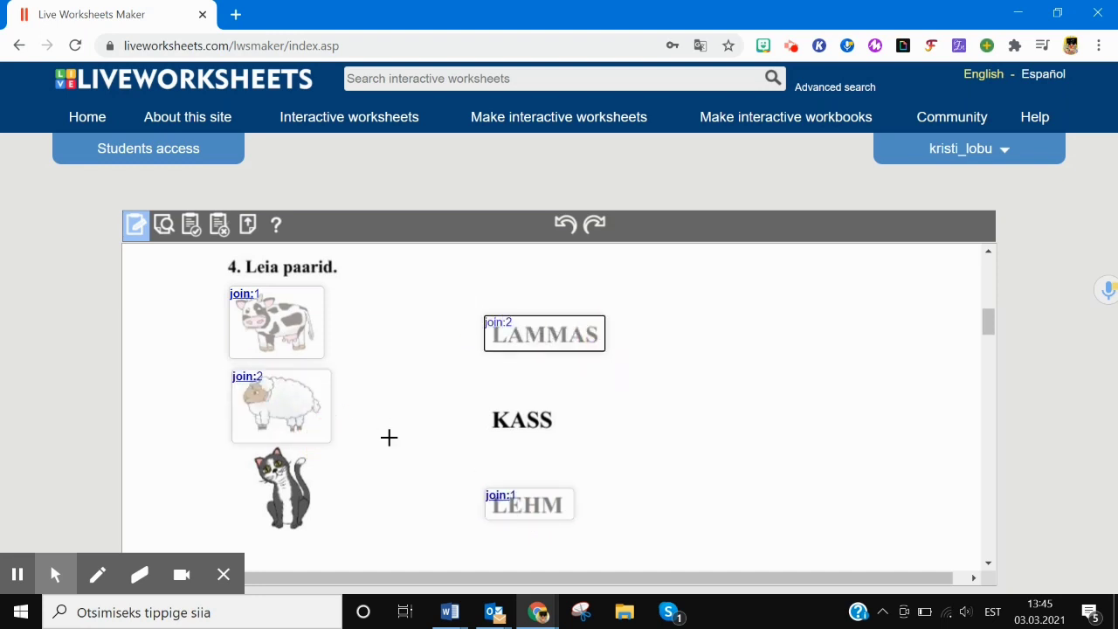
left_click_drag(241, 447, 329, 535)
type("join:3")
left_click_drag(479, 399, 558, 438)
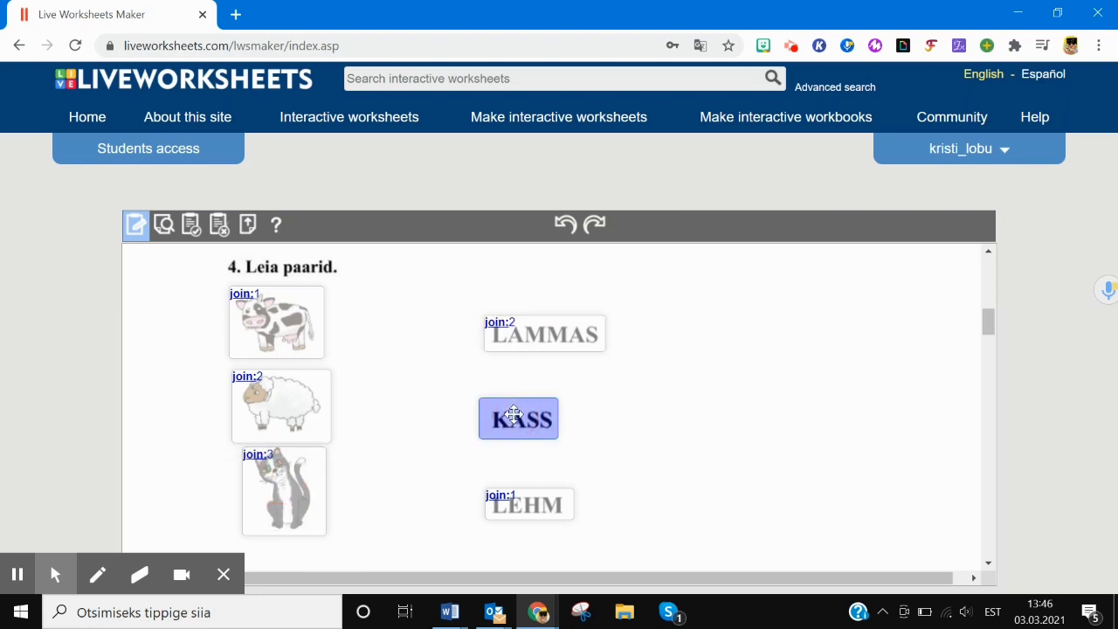
left_click(524, 419)
type("join:3")
left_click_drag(987, 325, 988, 345)
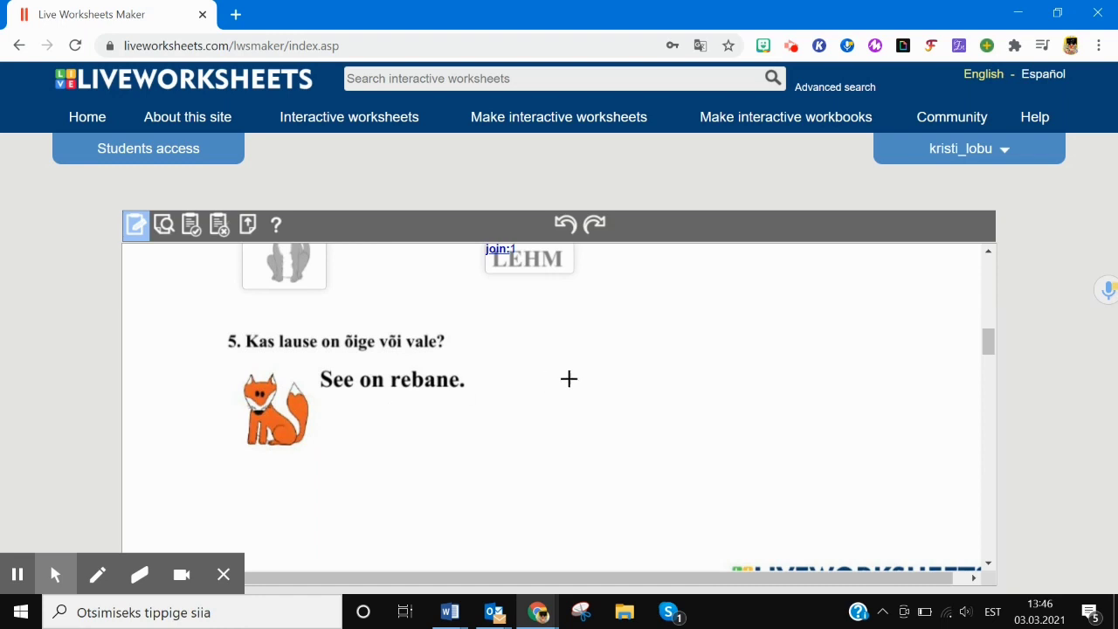
- Add question 7 tick boxes: tick:yes for 'Kass sööb hiiri', tick:no for 'Kass elab metsas'
left_click_drag(992, 333, 991, 348)
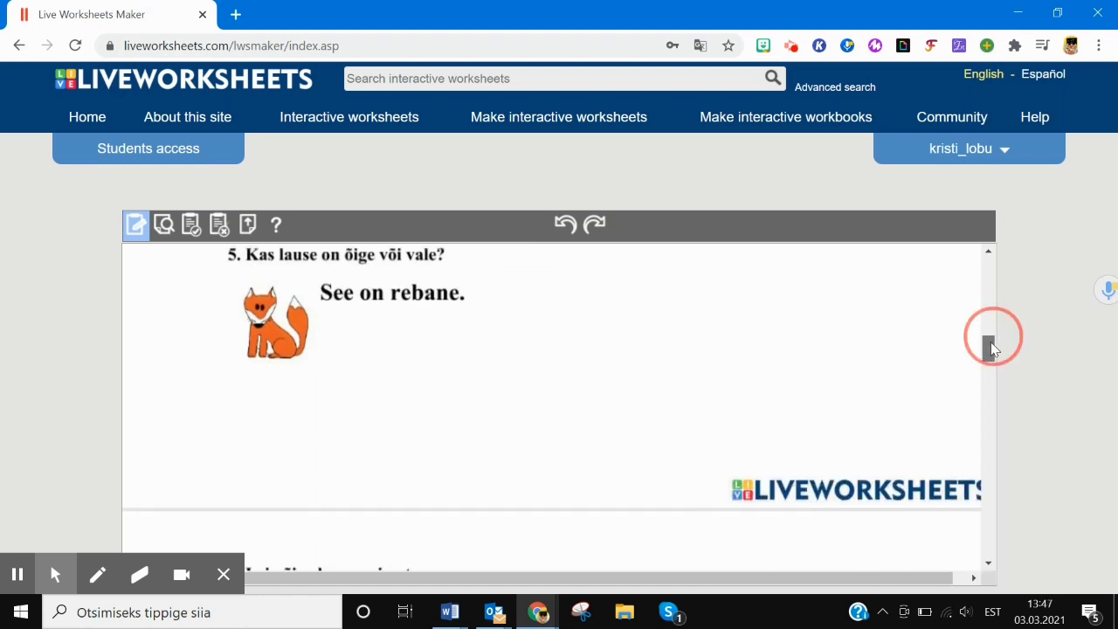
left_click_drag(990, 347, 990, 362)
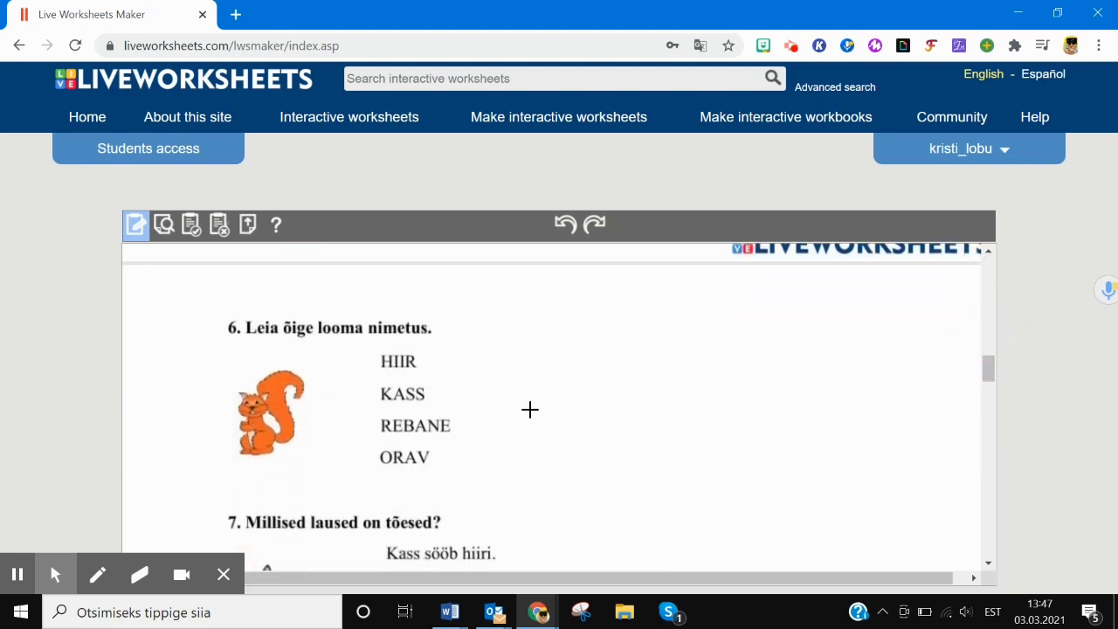
left_click_drag(983, 371, 986, 383)
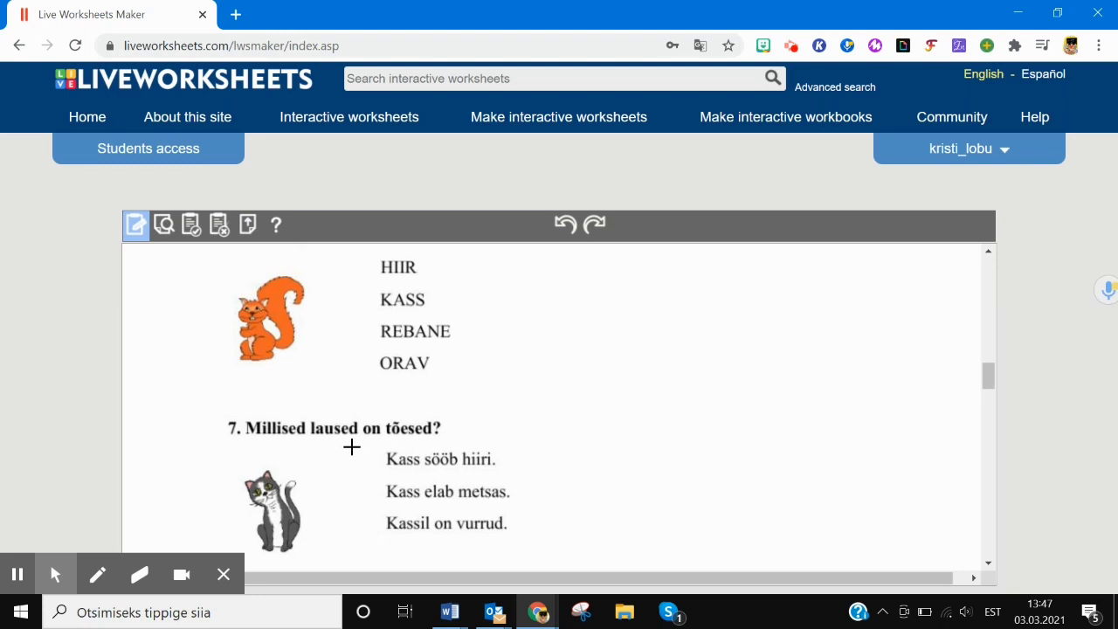
left_click_drag(351, 447, 387, 472)
left_click(367, 457)
left_click(372, 458)
type("tick:yes")
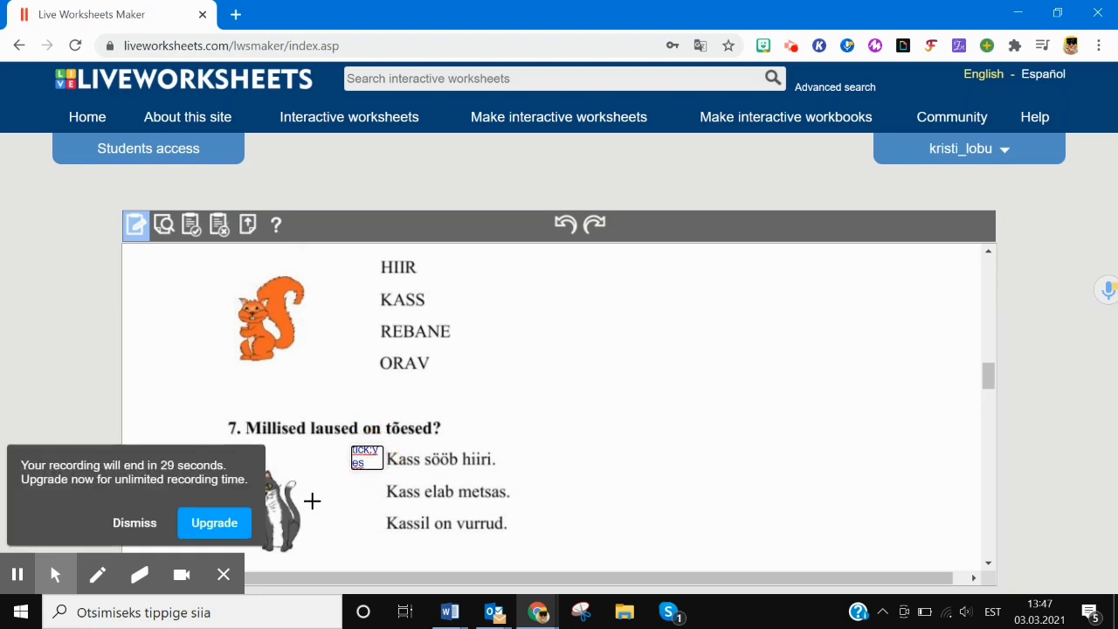
left_click_drag(349, 479, 383, 502)
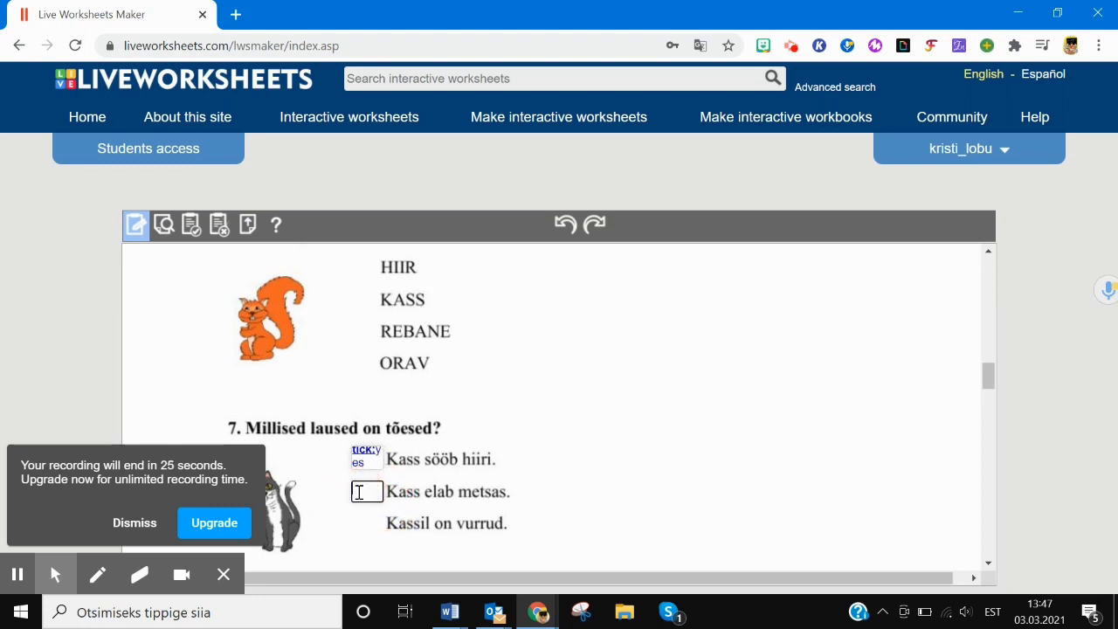
type("tick:no")
left_click(135, 523)
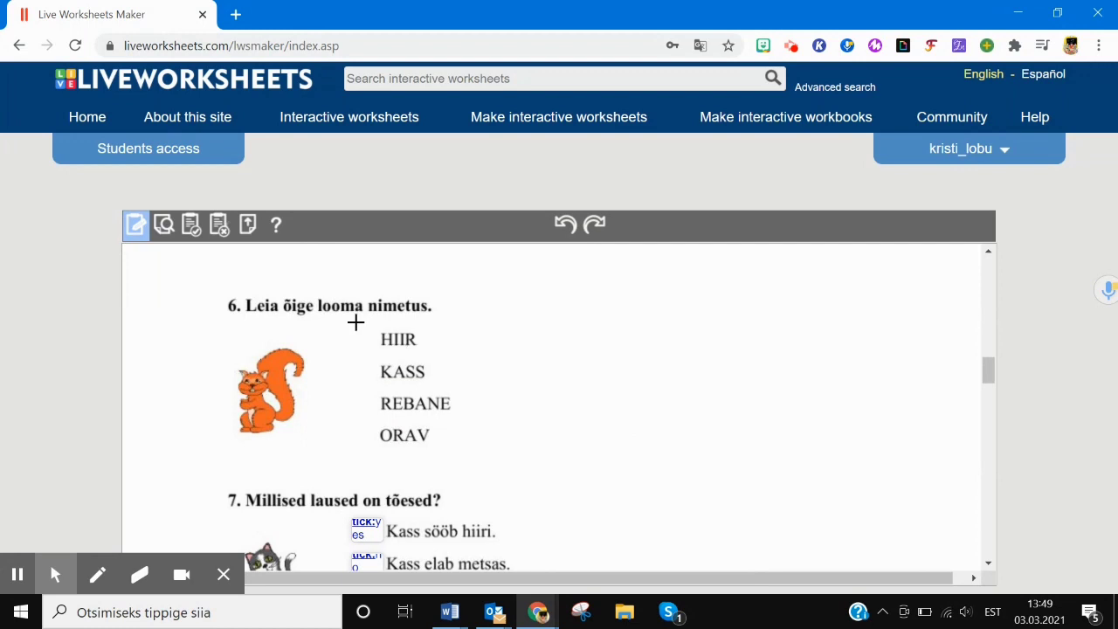
- Add question 6 select boxes: select:no for HIIR, KASS and REBANE, select:yes for ORAV
left_click_drag(329, 327, 373, 349)
type("select:no")
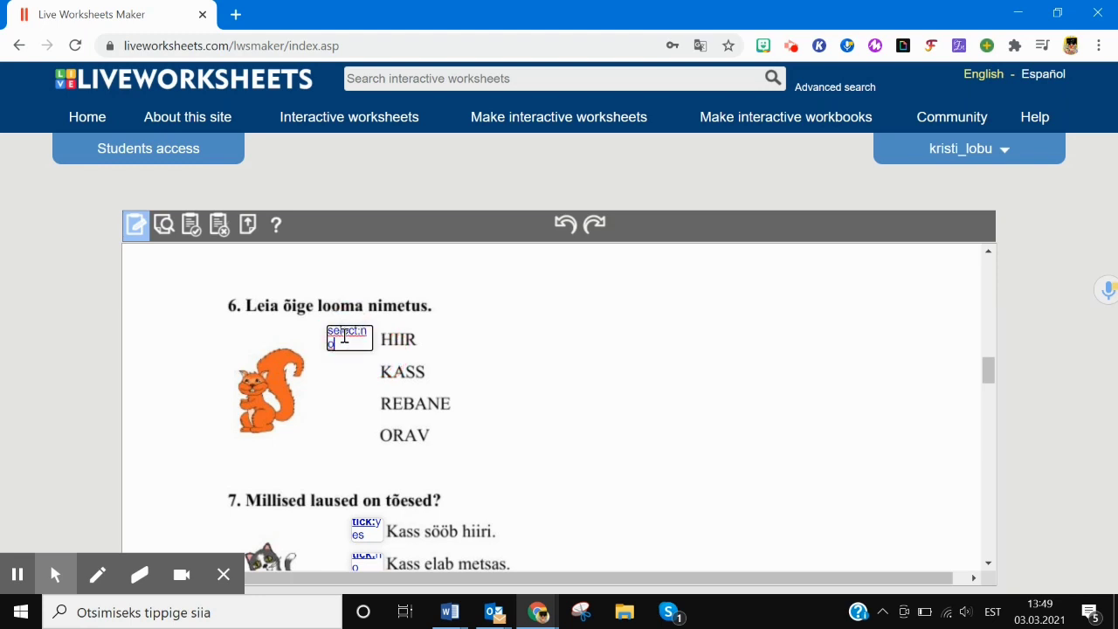
left_click_drag(329, 357, 375, 382)
left_click(341, 368)
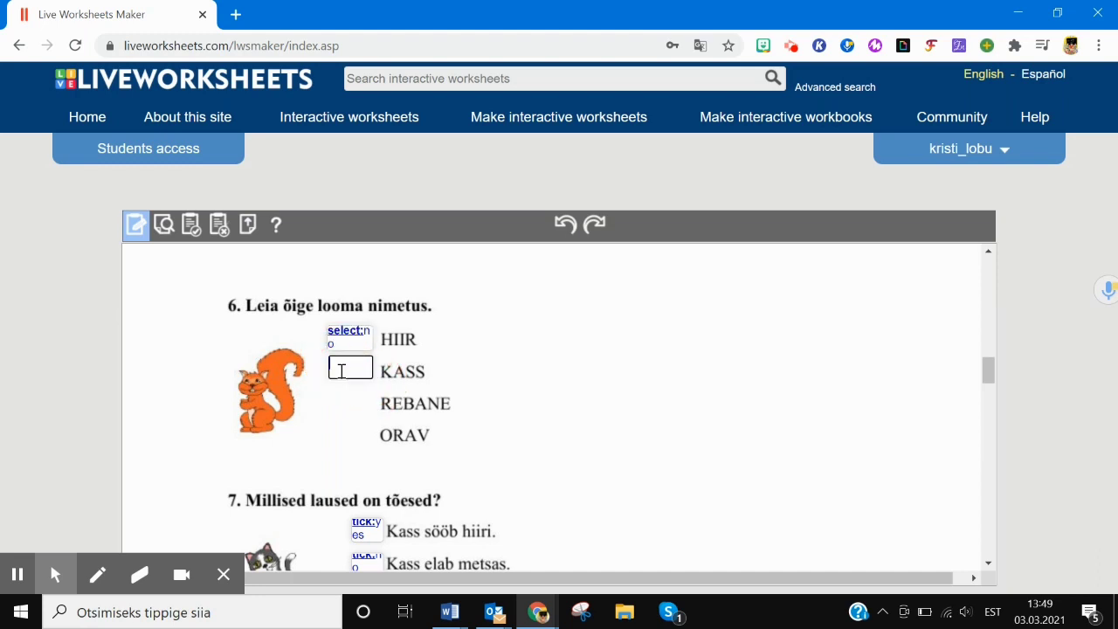
type("select:no")
mouse_move(329, 390)
left_mouse_down()
mouse_move(379, 417)
mouse_move(344, 432)
mouse_move(374, 448)
mouse_move(381, 483)
left_mouse_up()
type("select:noselect:yes")
- Mark the third question 7 statement tick:yes
scroll(941, 364, "down", 2)
type("tick:yes")
scroll(611, 360, "down", 3)
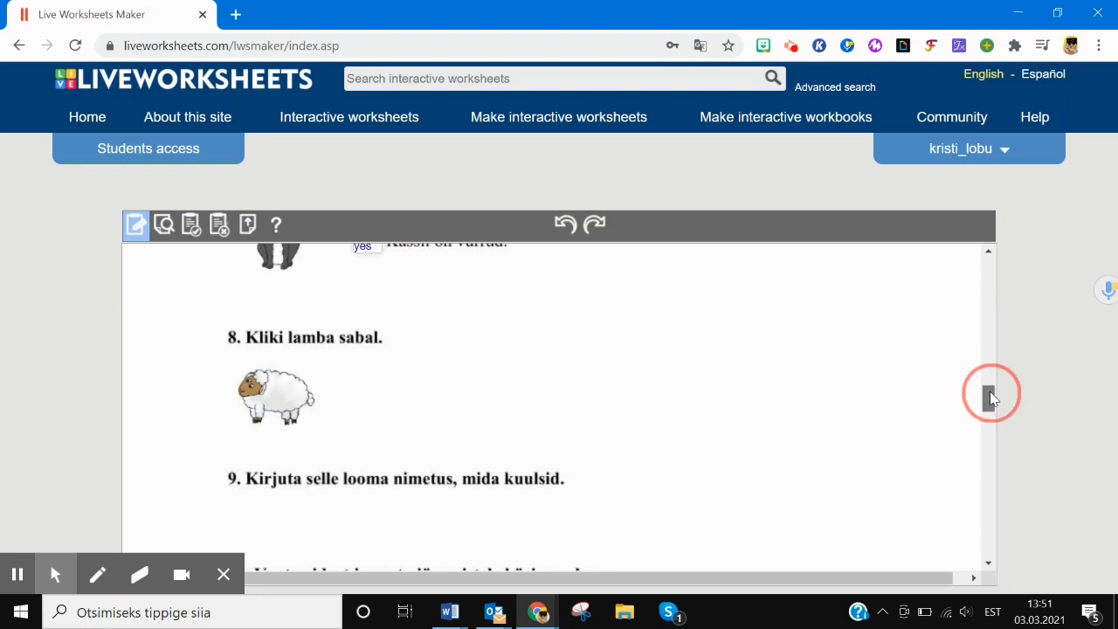
- Add a listen:sheep box under question 9 using the US English voice, saved as default
left_click_drag(989, 398, 988, 412)
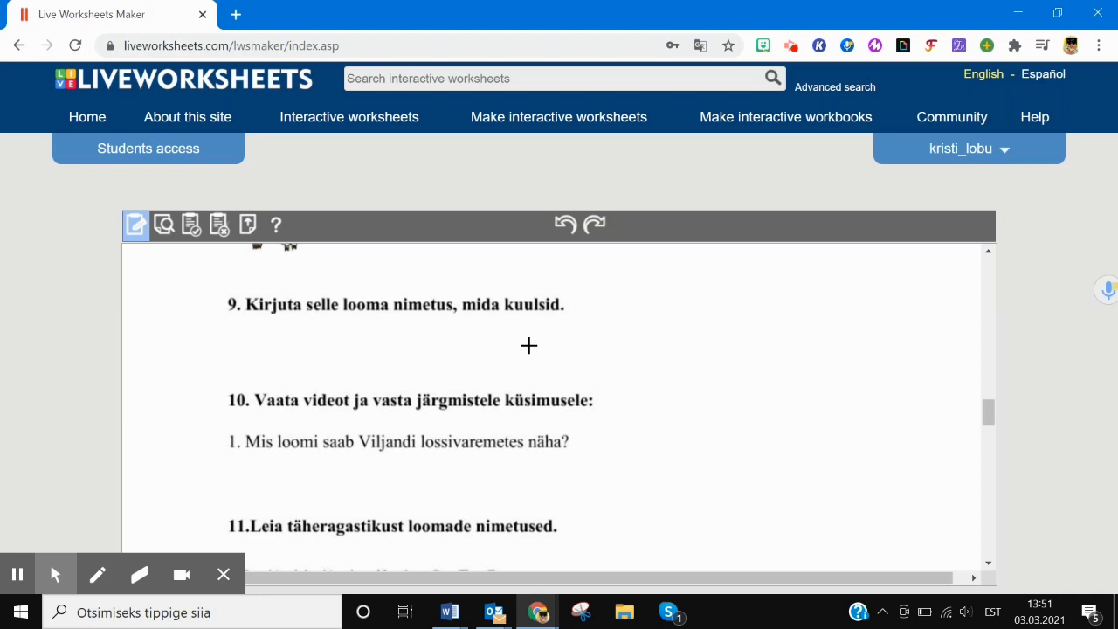
left_click_drag(246, 333, 400, 360)
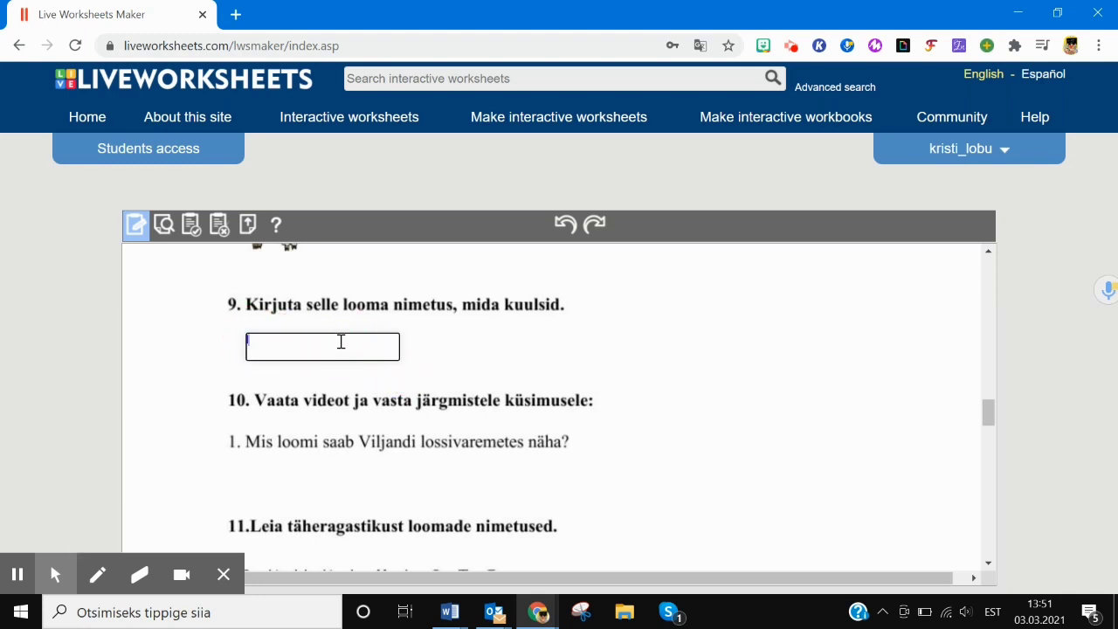
type("listen:sheep")
left_click(21, 574)
left_click(25, 576)
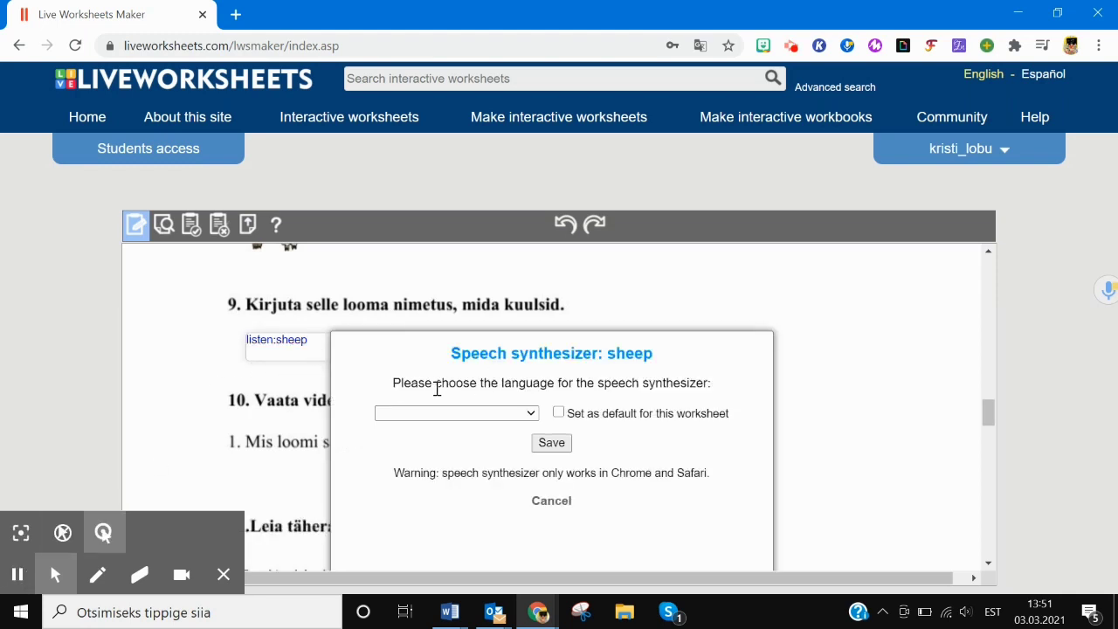
left_click(530, 413)
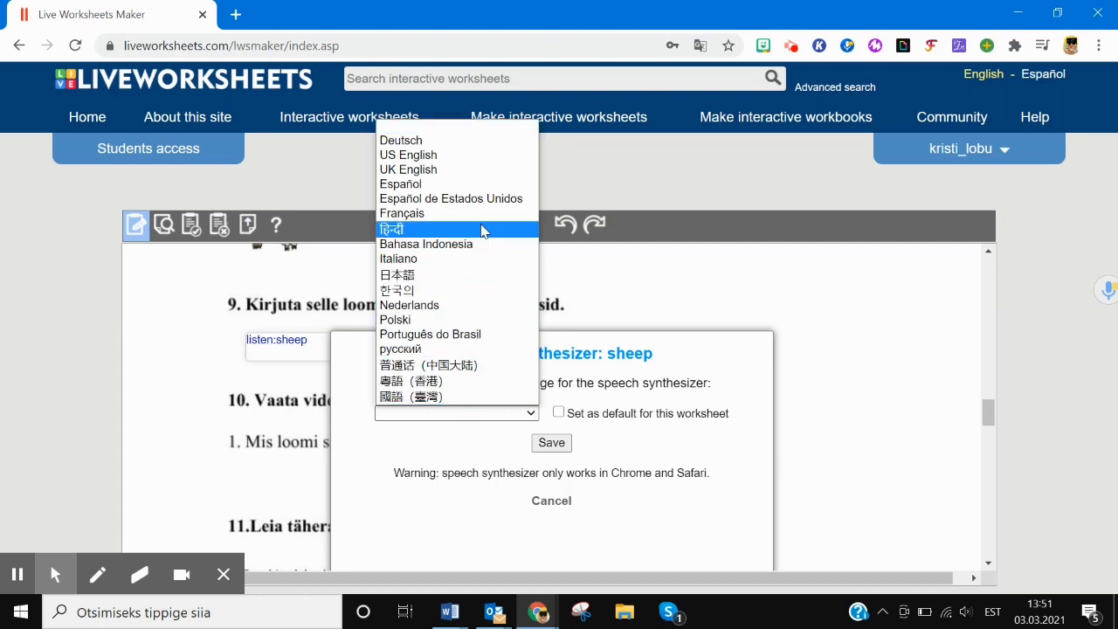
left_click(441, 158)
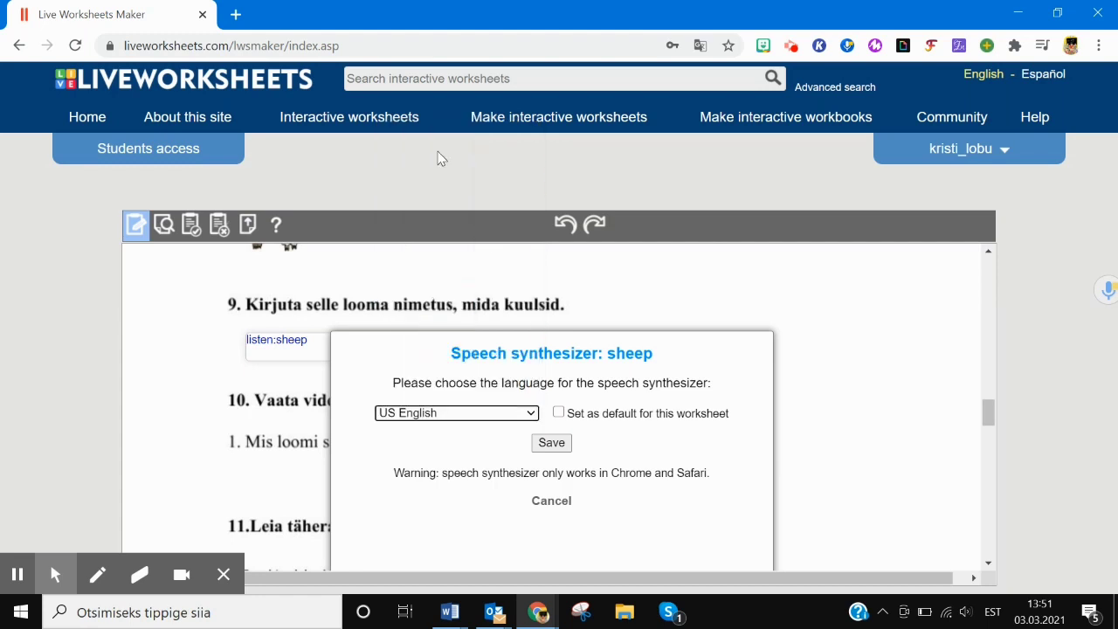
left_click(562, 416)
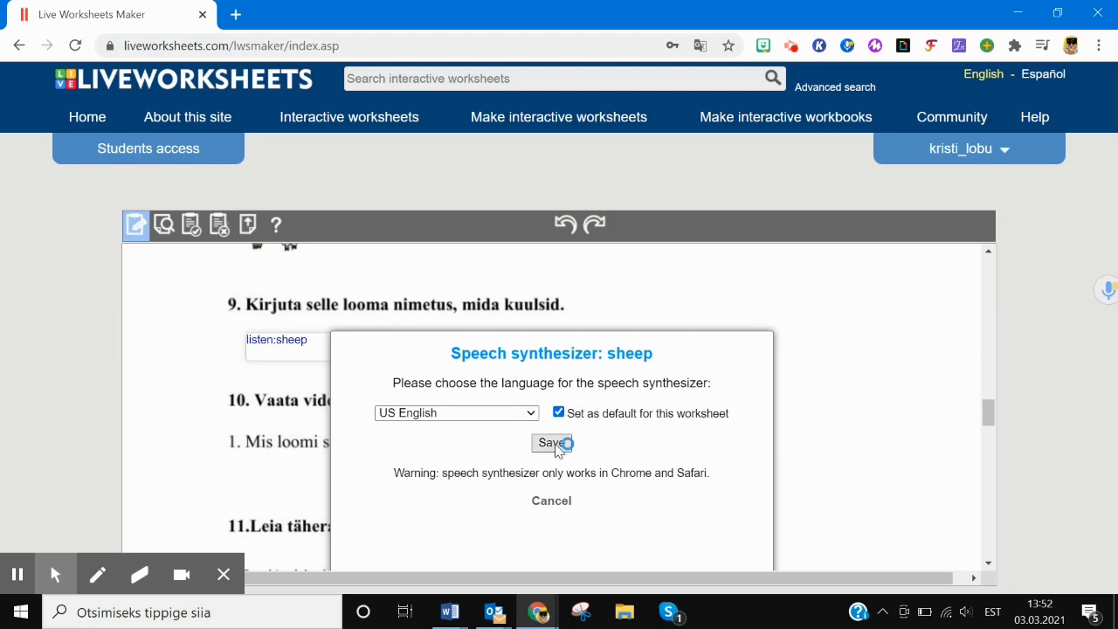
left_click(554, 444)
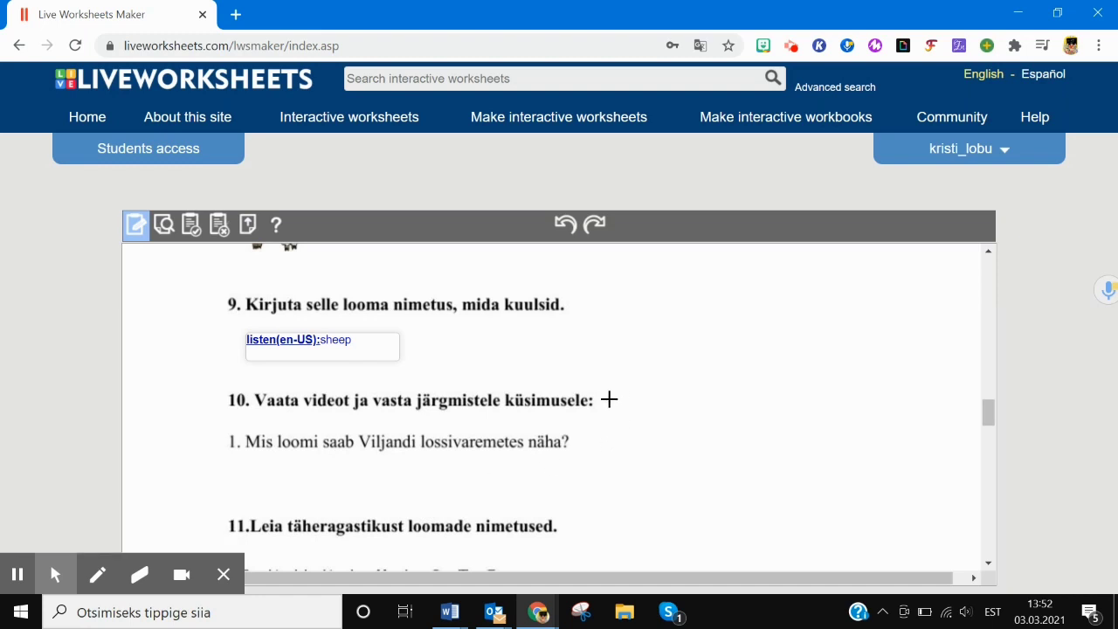
- Draw a large box beside question 10 and paste the YouTube video link into it
left_click_drag(604, 400, 889, 520)
left_click(646, 422)
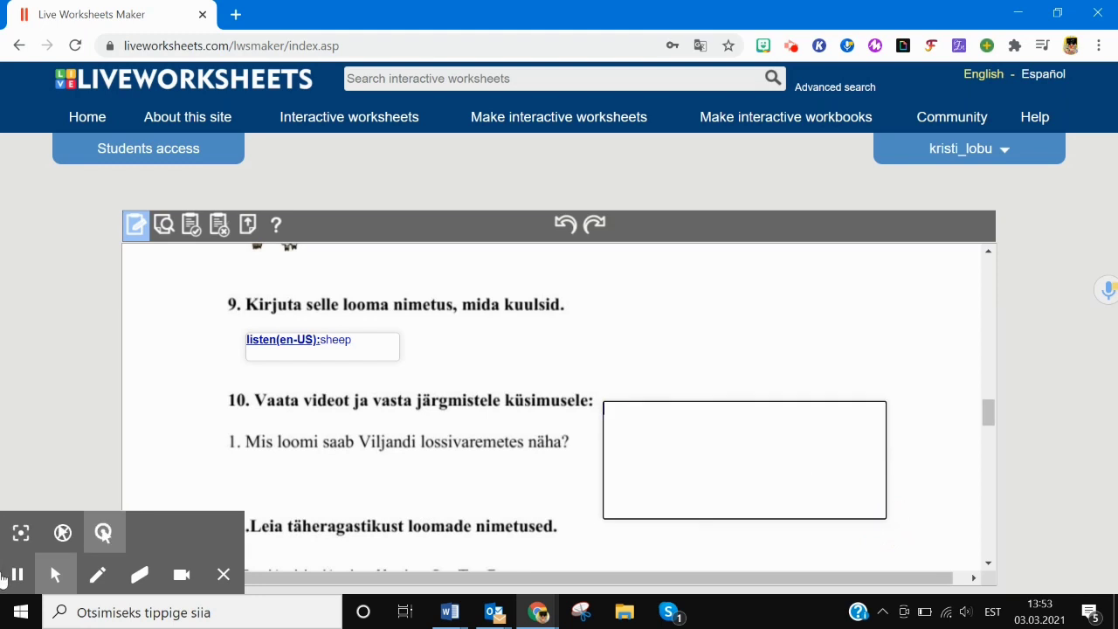
left_click(16, 576)
left_click(641, 415)
type("https://www.youtube.com/watch?v=DGJADiRIgNY&t=7s")
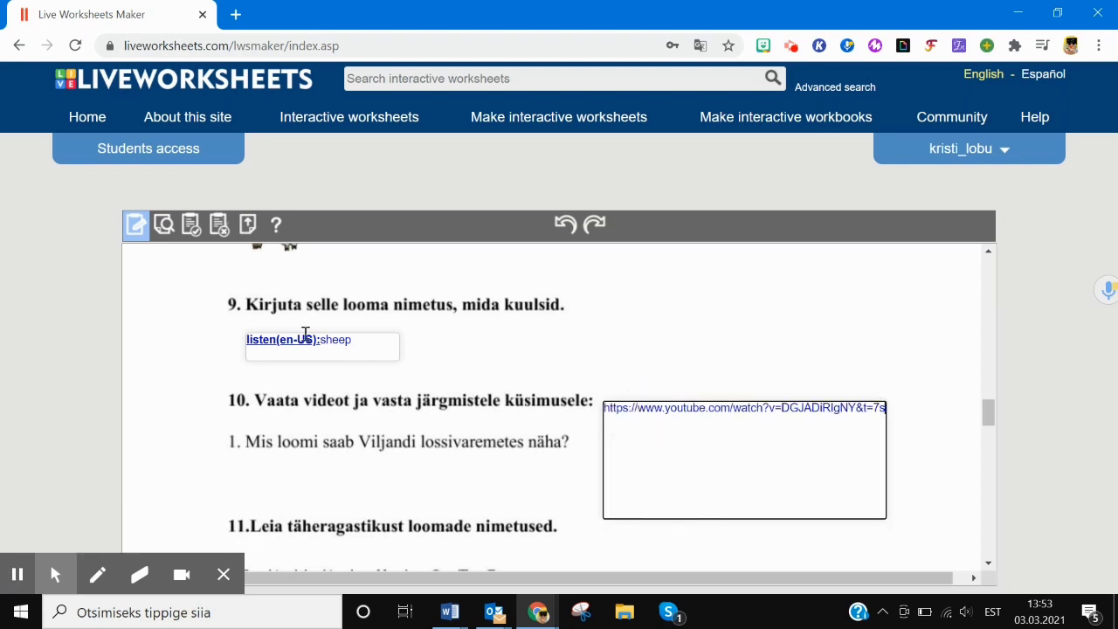
- Check the worksheet, dismiss the errors warning, and draw a box over question 11's letter grid
left_click(164, 225)
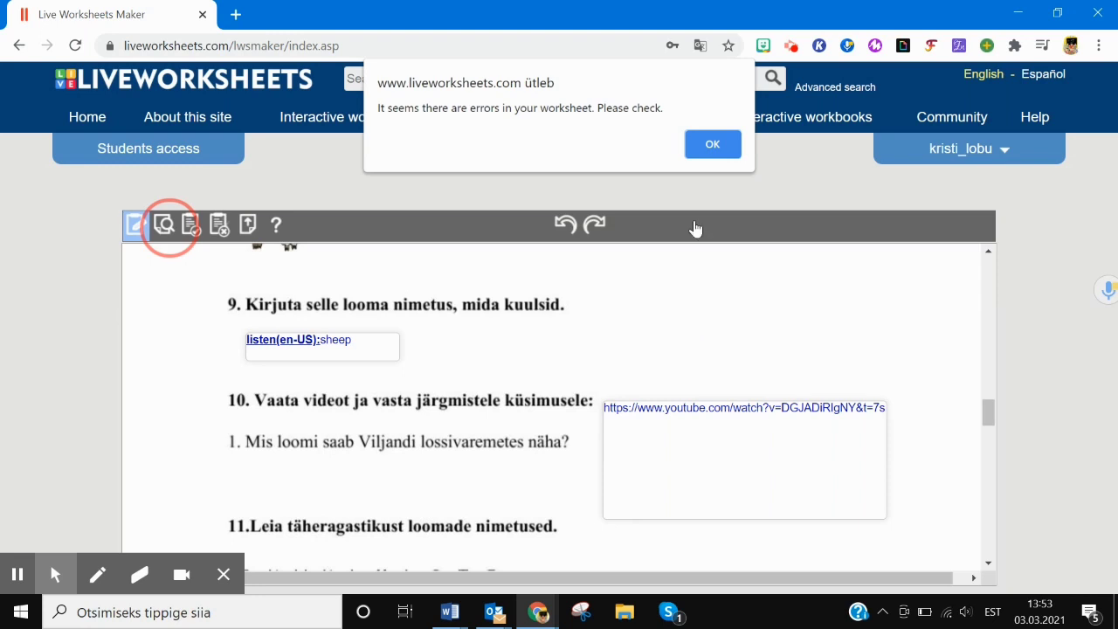
left_click(714, 145)
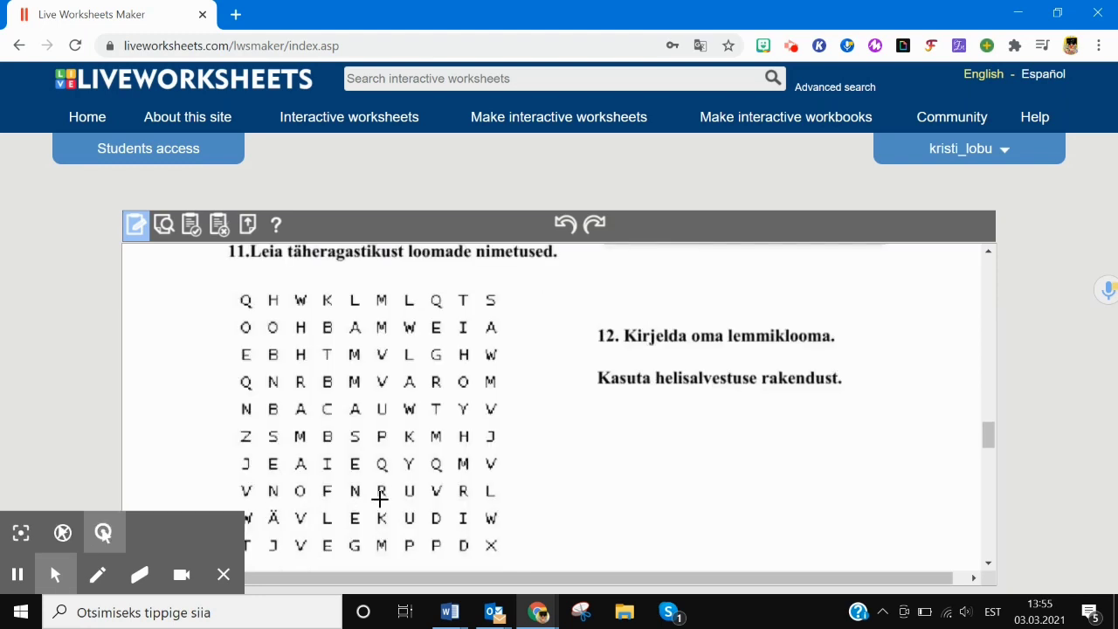
left_click(222, 575)
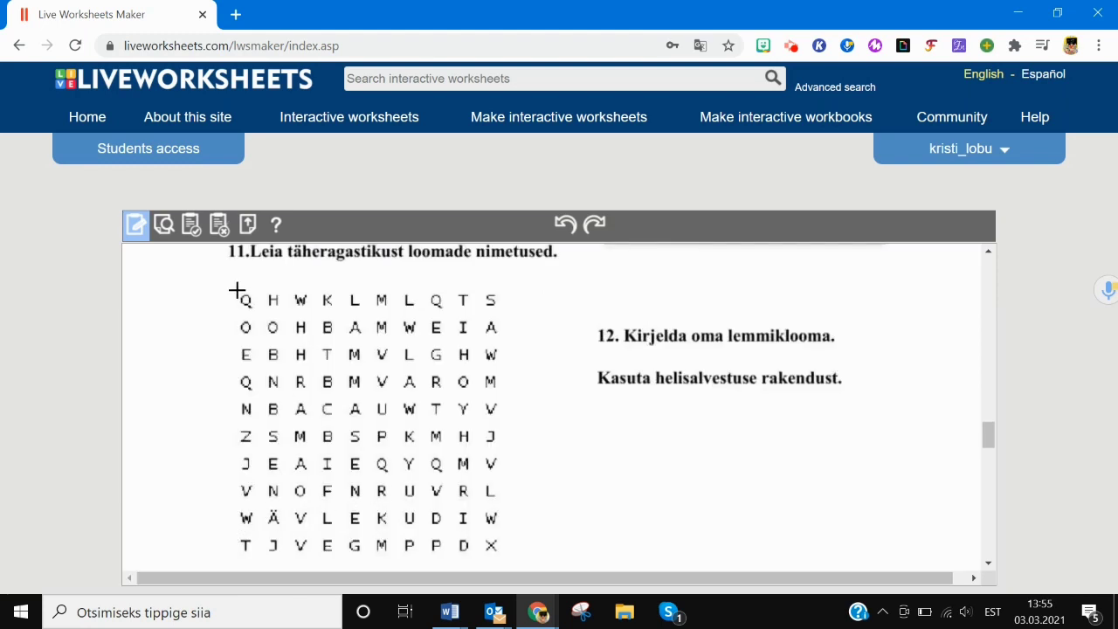
left_click_drag(236, 289, 507, 558)
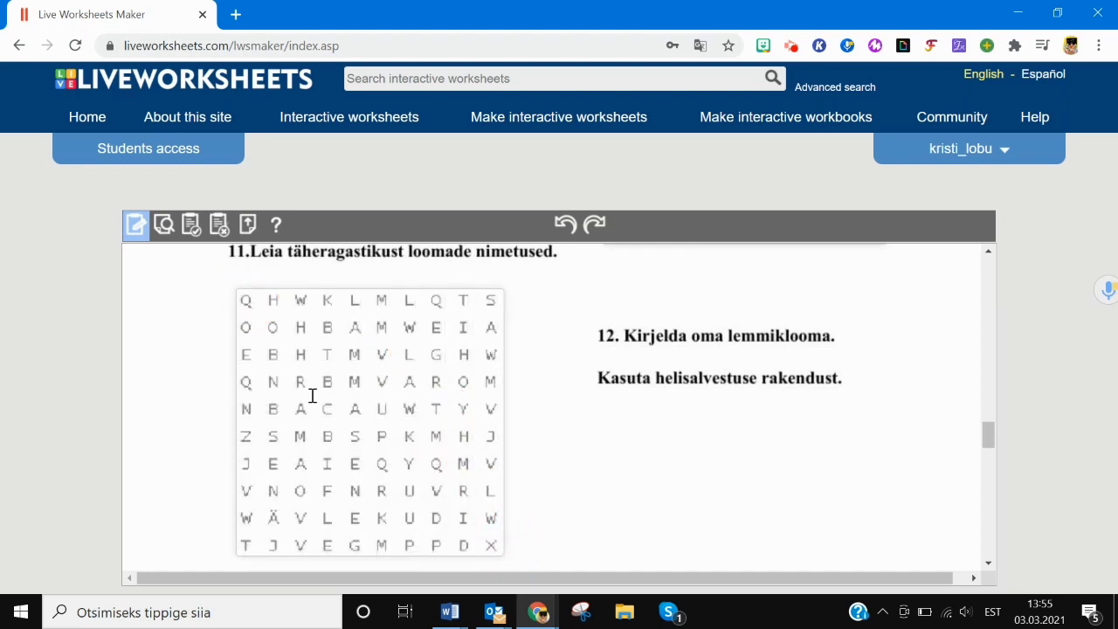
- Make the grid box a wordsearch with 10 rows and 10 columns
left_click(272, 297)
type("wordsearch")
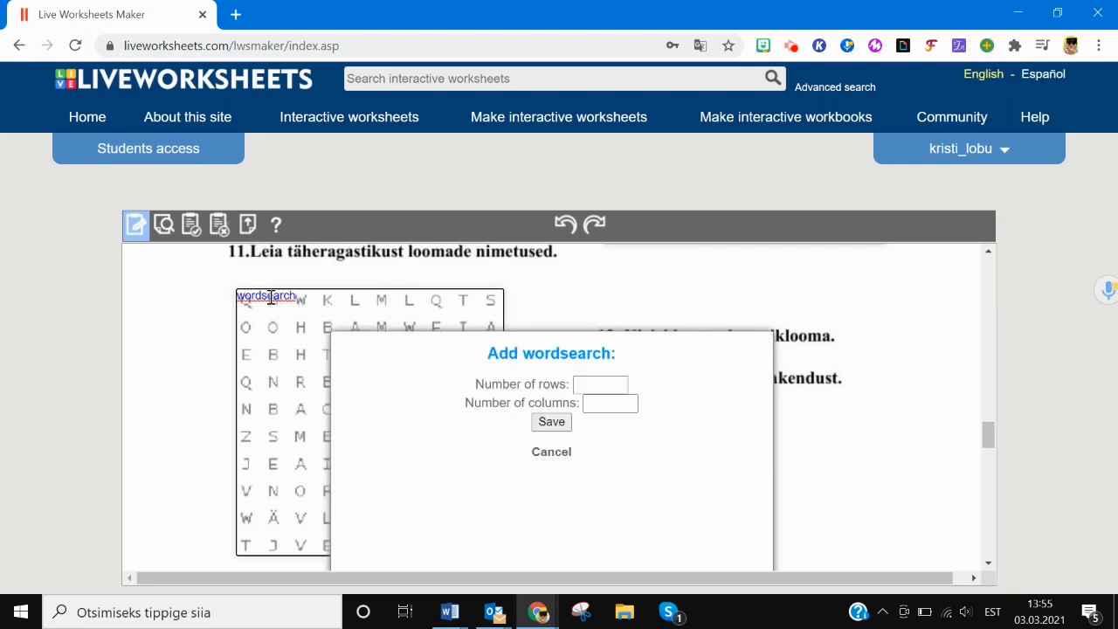
left_click(601, 384)
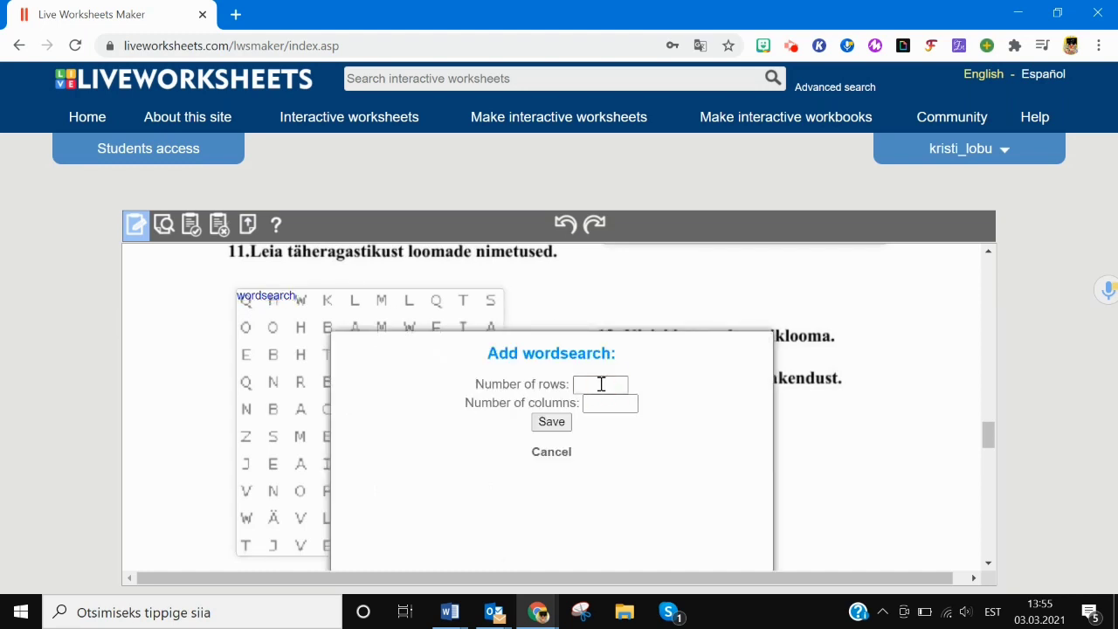
left_click(597, 384)
type("10")
left_click(598, 404)
type("10")
left_click(551, 422)
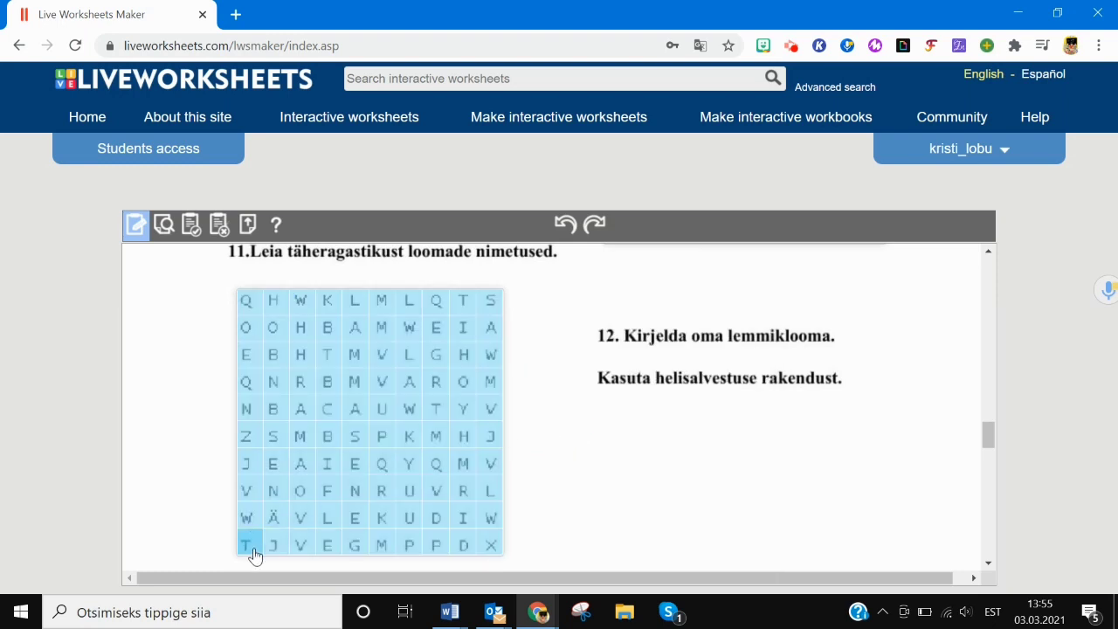
- Mark JÄNES and REBANE as hidden words and draw an answer box under question 12
left_click_drag(273, 547, 274, 432)
left_click(277, 439)
left_click_drag(275, 543, 274, 433)
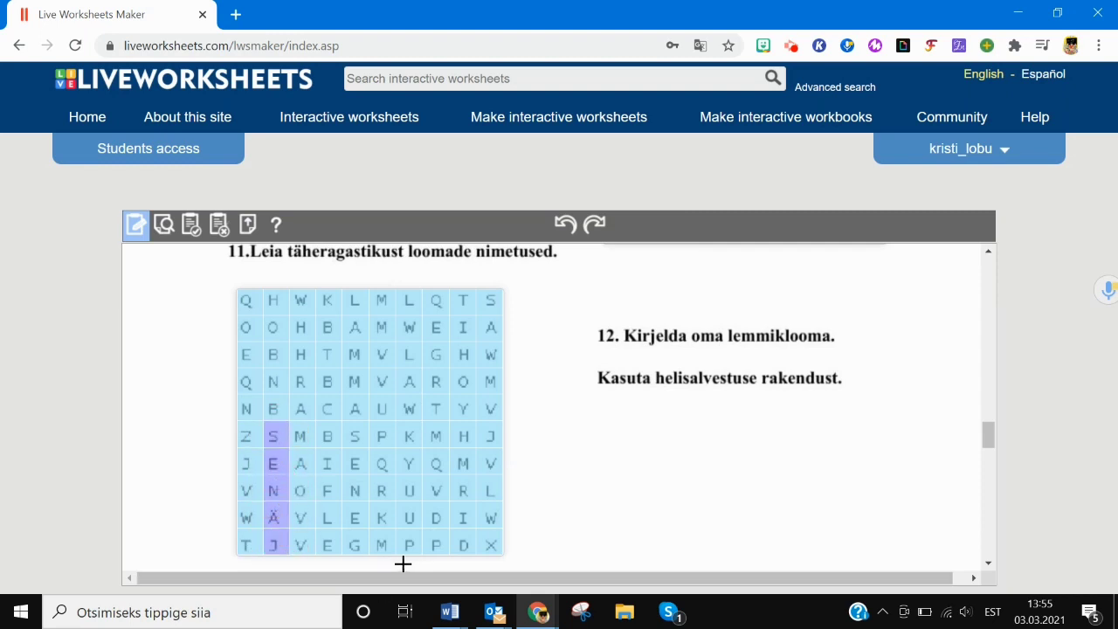
left_click_drag(381, 490, 252, 365)
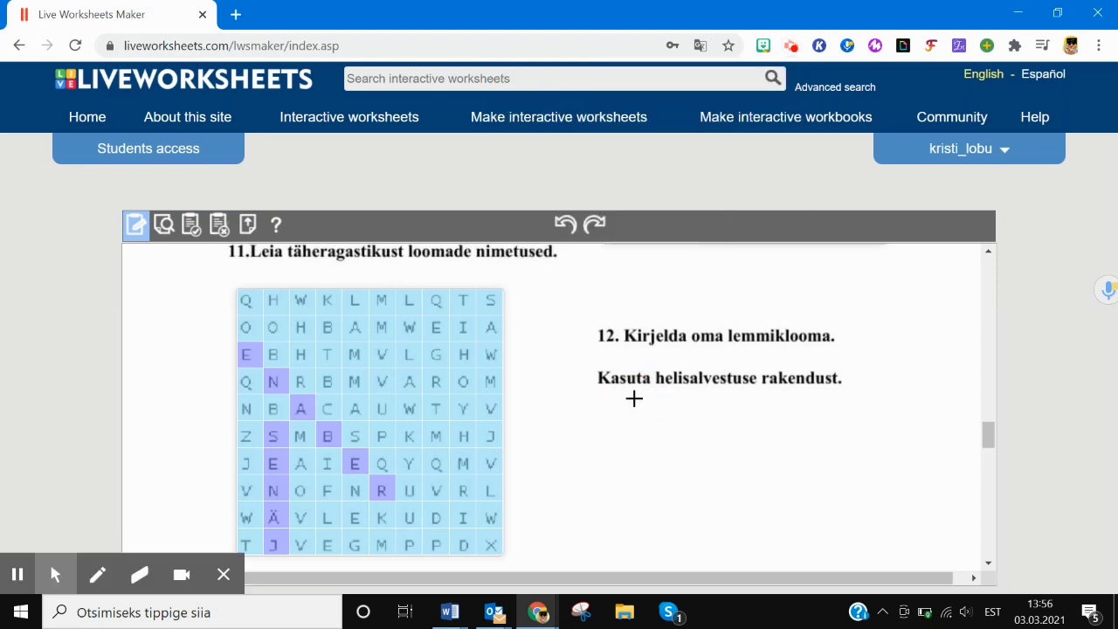
left_click_drag(598, 403, 804, 430)
left_click(680, 417)
- Enter speak:hat and set English / United Kingdom recognition as the worksheet default
type("sp")
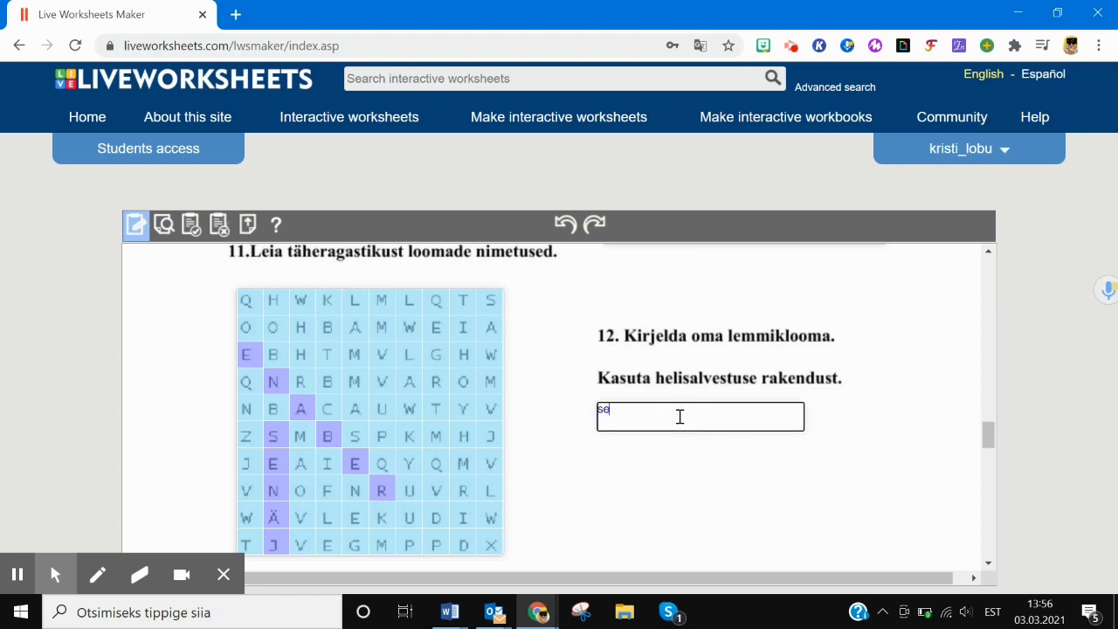
type("speak:")
type("hat")
left_click(17, 575)
left_click(17, 575)
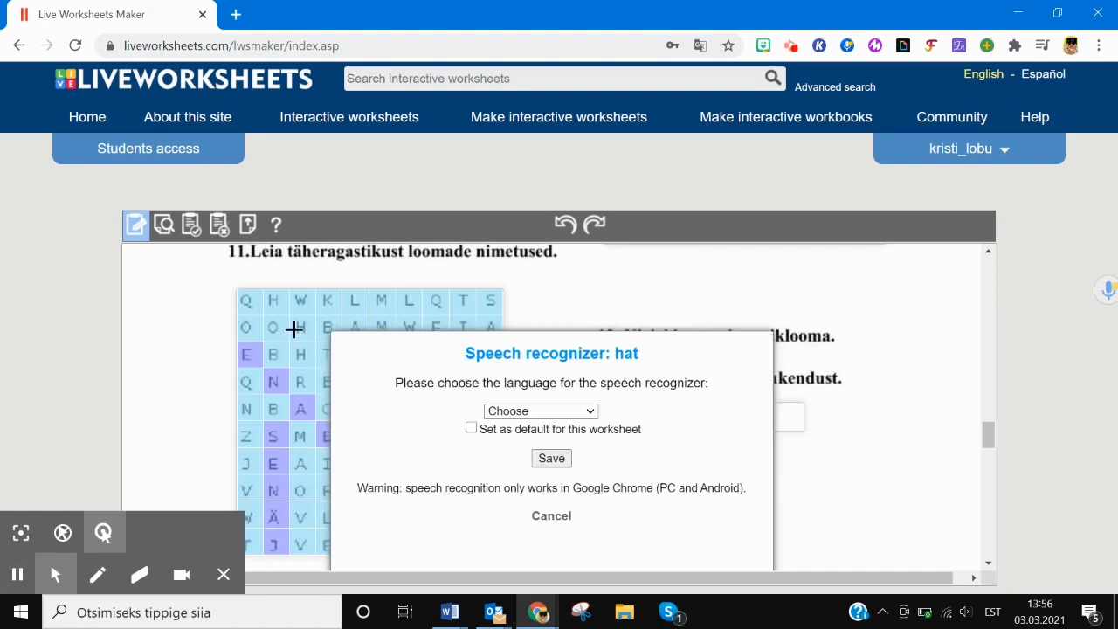
left_click(590, 412)
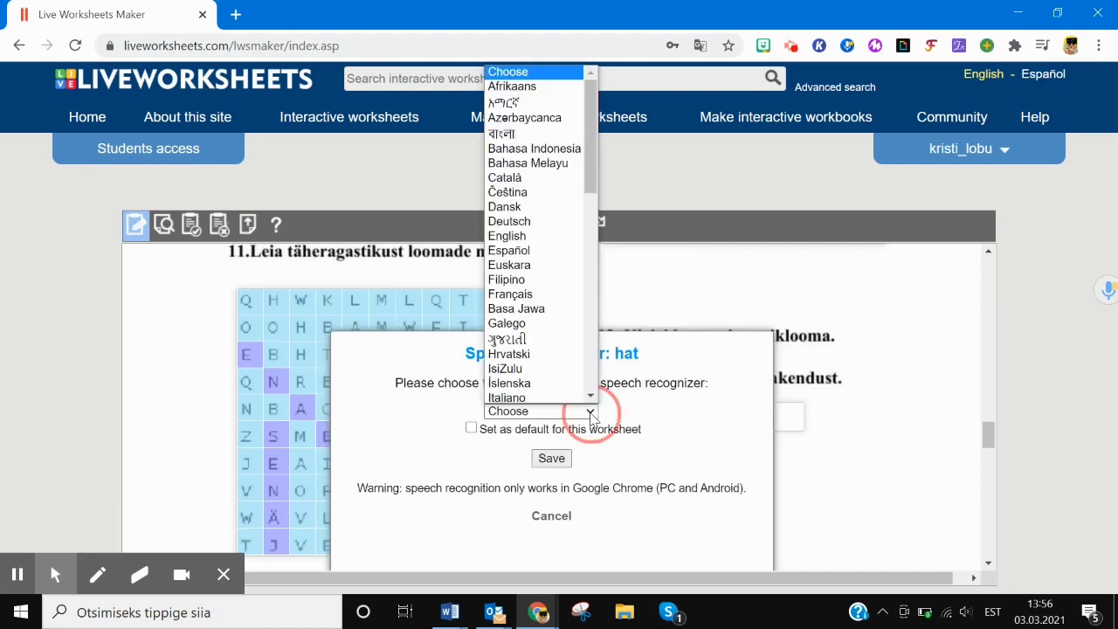
left_click(535, 234)
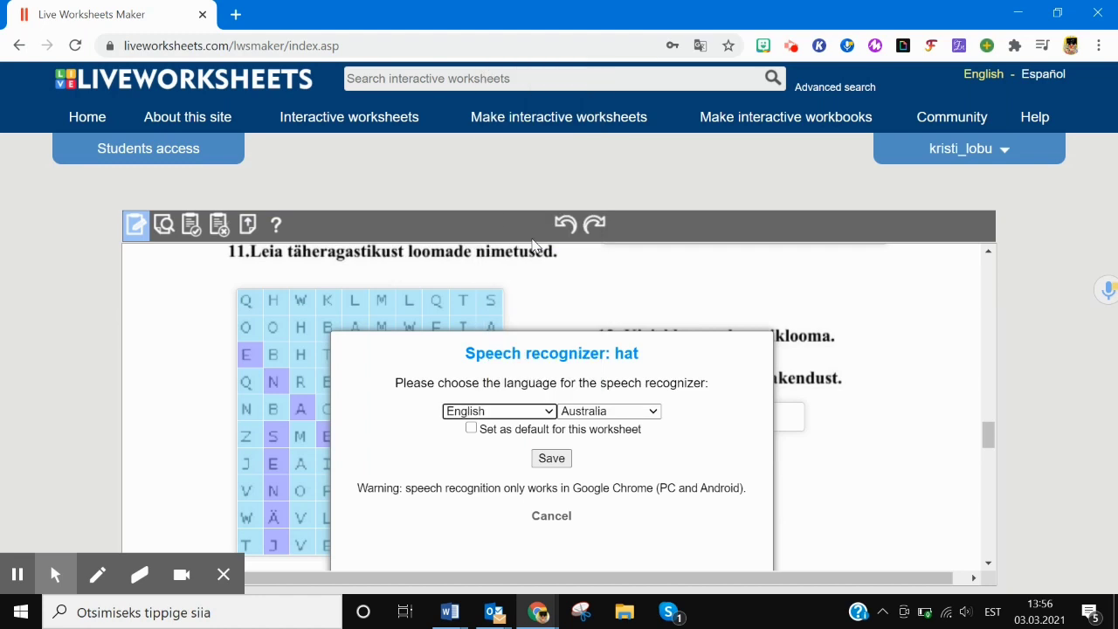
left_click(549, 412)
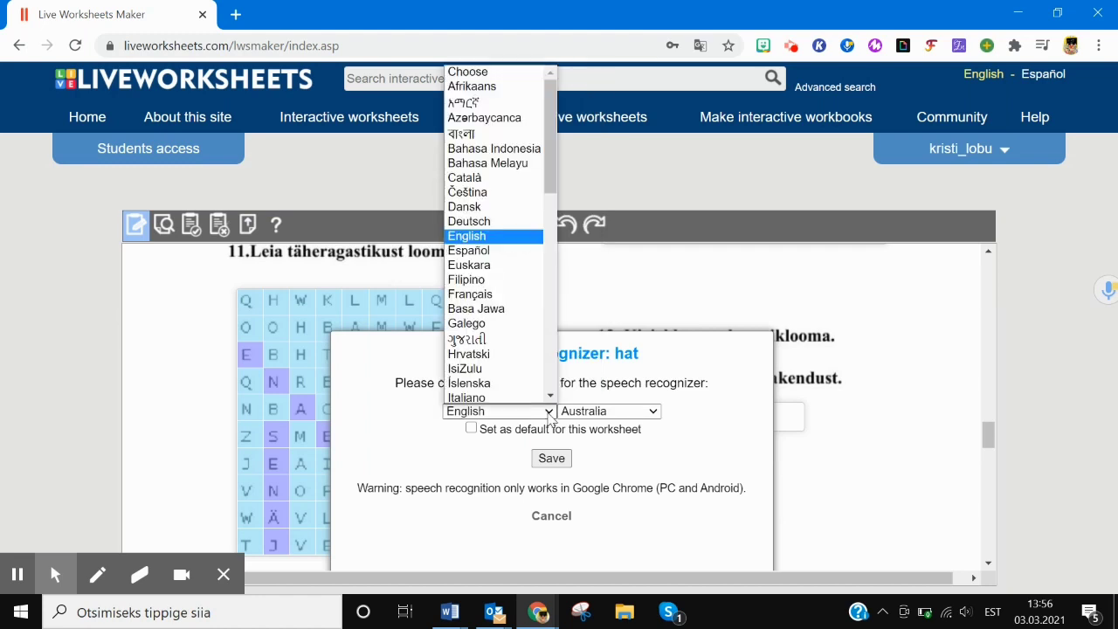
left_click(550, 417)
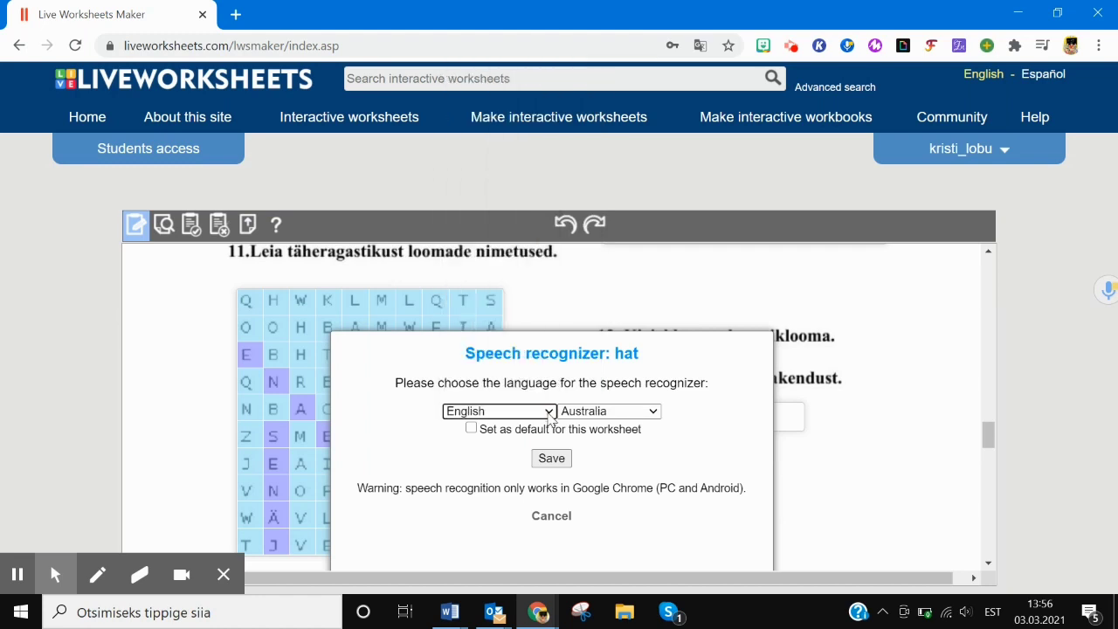
left_click(594, 412)
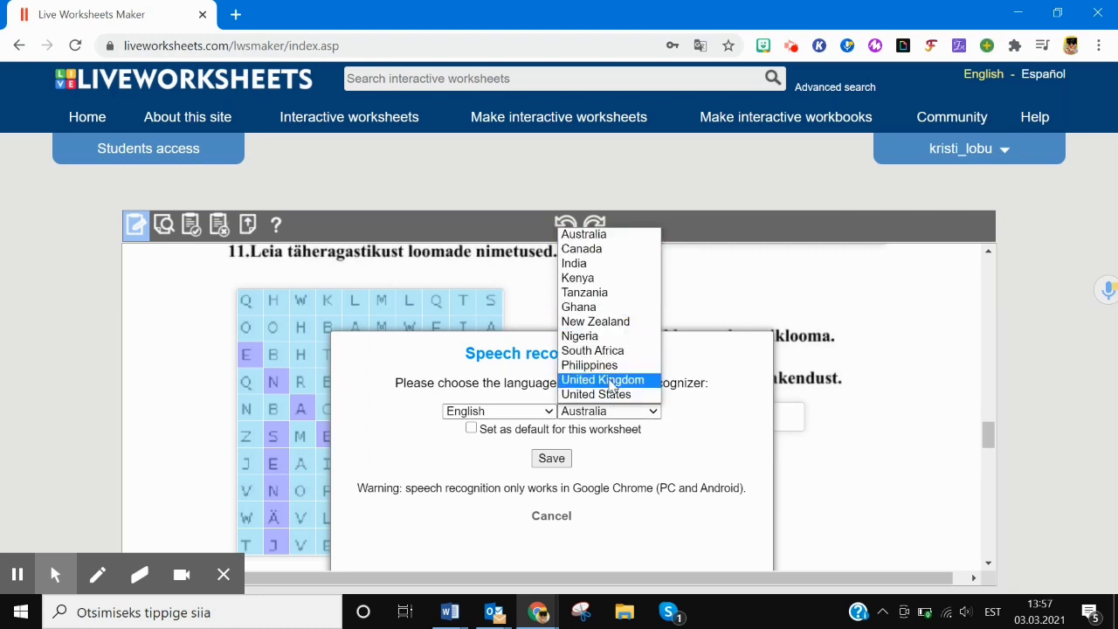
left_click(603, 380)
left_click(470, 435)
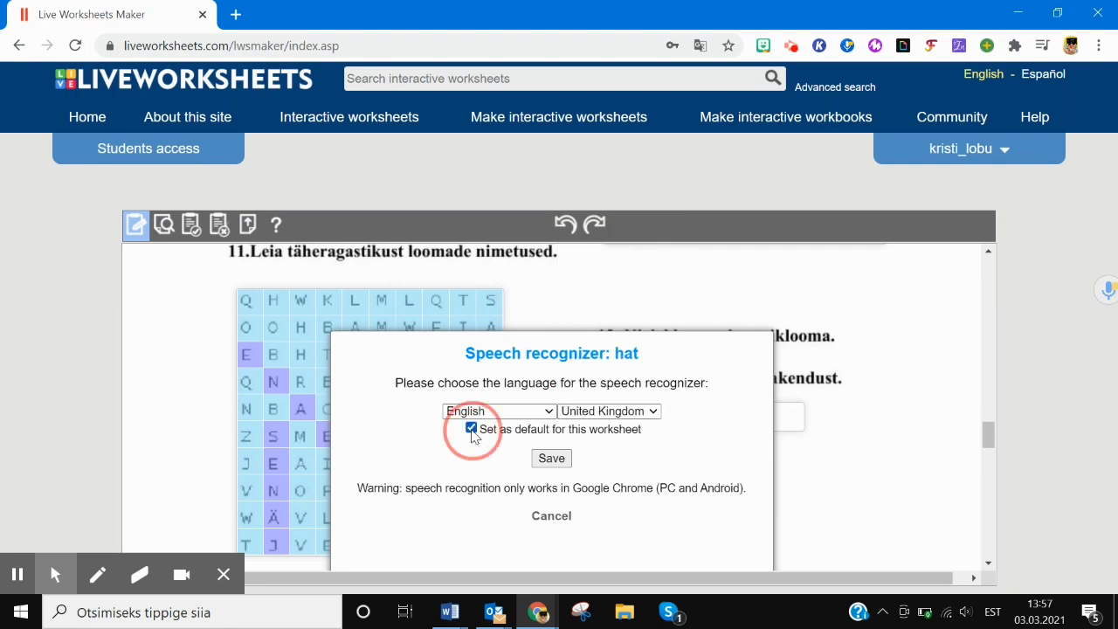
left_click(551, 459)
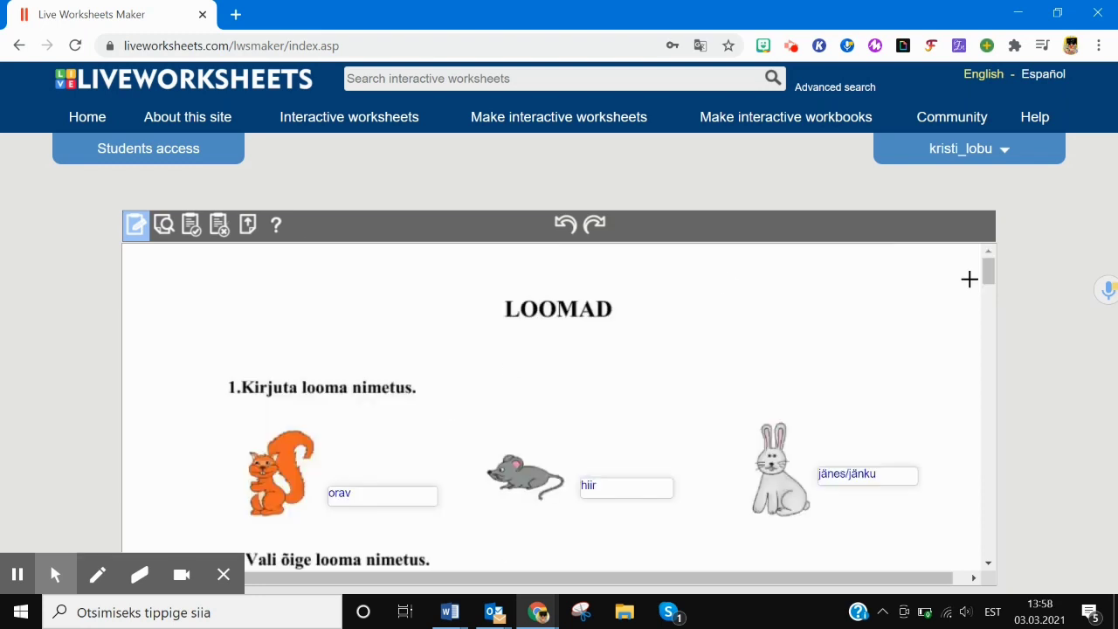
- Preview the worksheet and type orav, hiir and jänes for the three animals
mouse_move(988, 273)
left_mouse_down()
mouse_move(967, 516)
mouse_move(982, 537)
mouse_move(980, 560)
mouse_move(988, 439)
mouse_move(992, 489)
mouse_move(991, 268)
left_mouse_up()
left_click(166, 224)
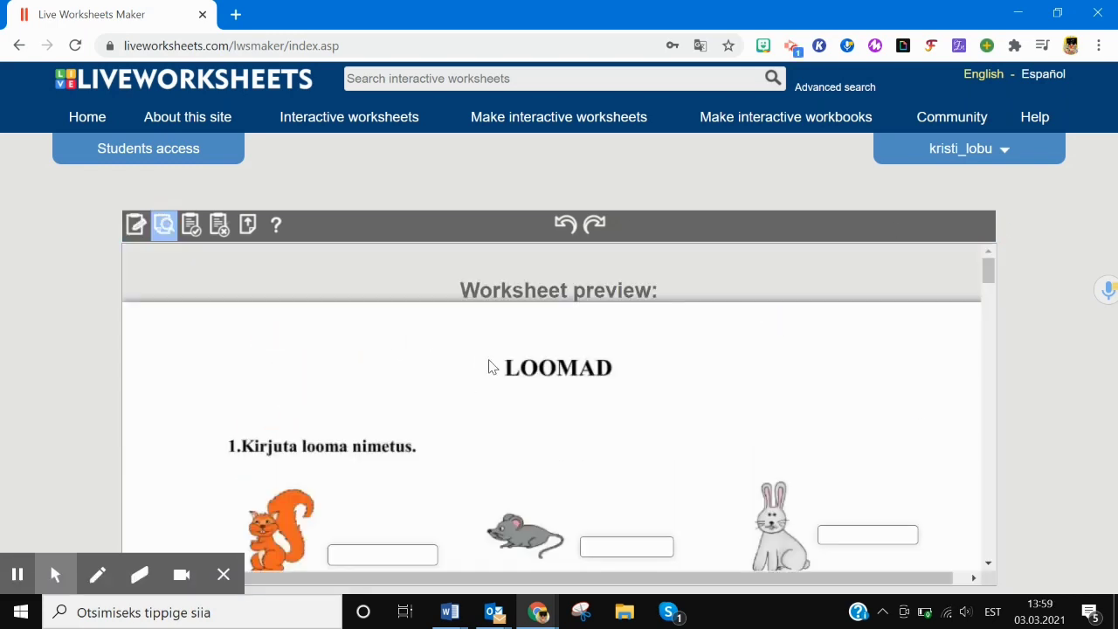
left_click_drag(992, 276, 994, 288)
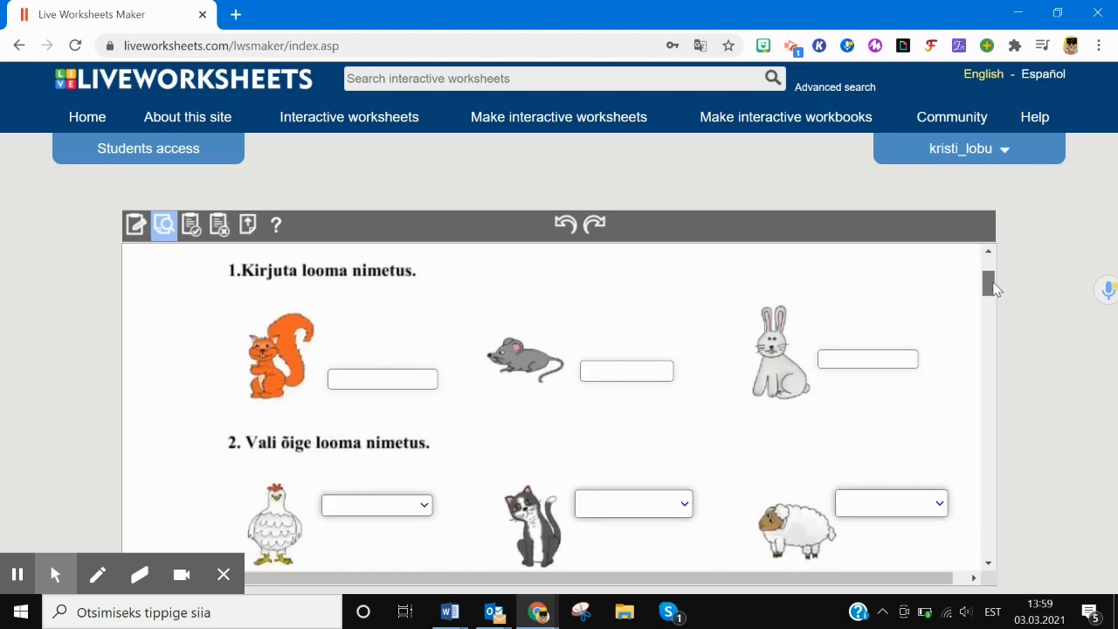
left_click(352, 384)
type("orav")
left_click(636, 371)
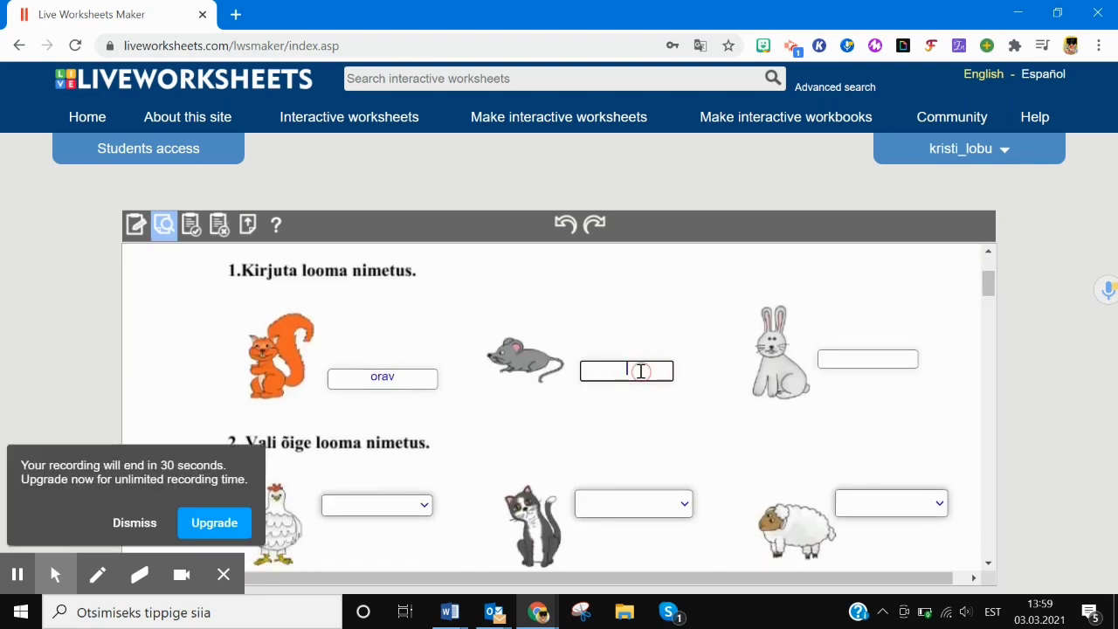
type("hiir")
left_click(856, 354)
type("jänes")
- Choose kana for the hen and kass for the cat in the drop-downs
left_click(135, 522)
left_click(377, 505)
left_click(349, 567)
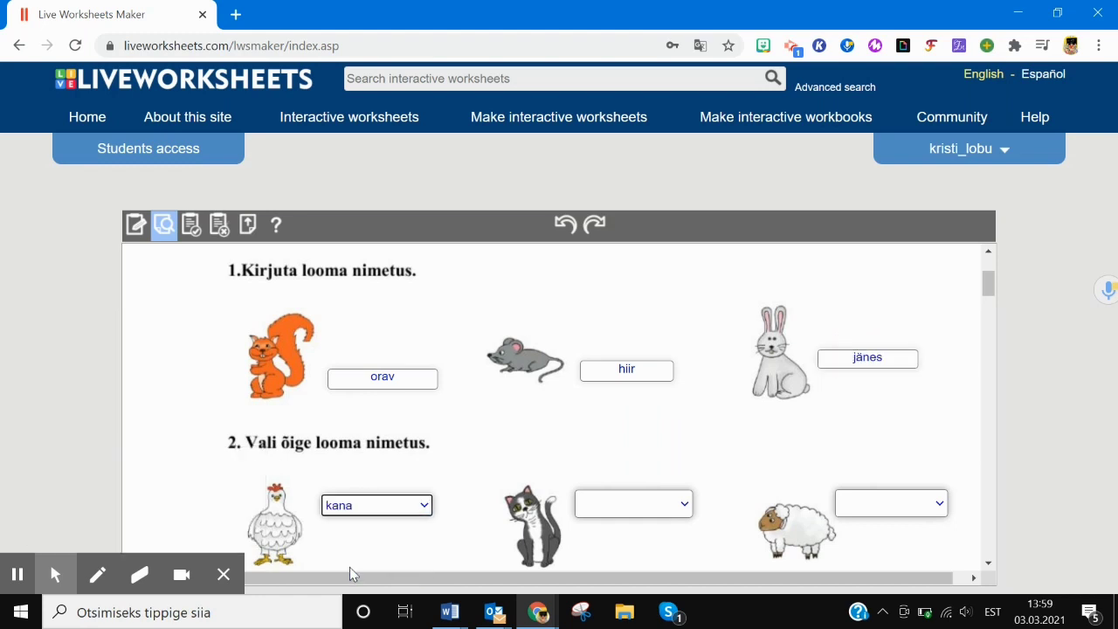
left_click(633, 504)
left_click(629, 534)
left_click_drag(989, 289, 994, 321)
- Write 'Lehm on suur koduloom.' and 'Rebane elab metsas.' for the cow and fox
left_click(419, 373)
type("Lehm on suur koduloom.")
left_click(741, 373)
type("Rebane elab metsas.")
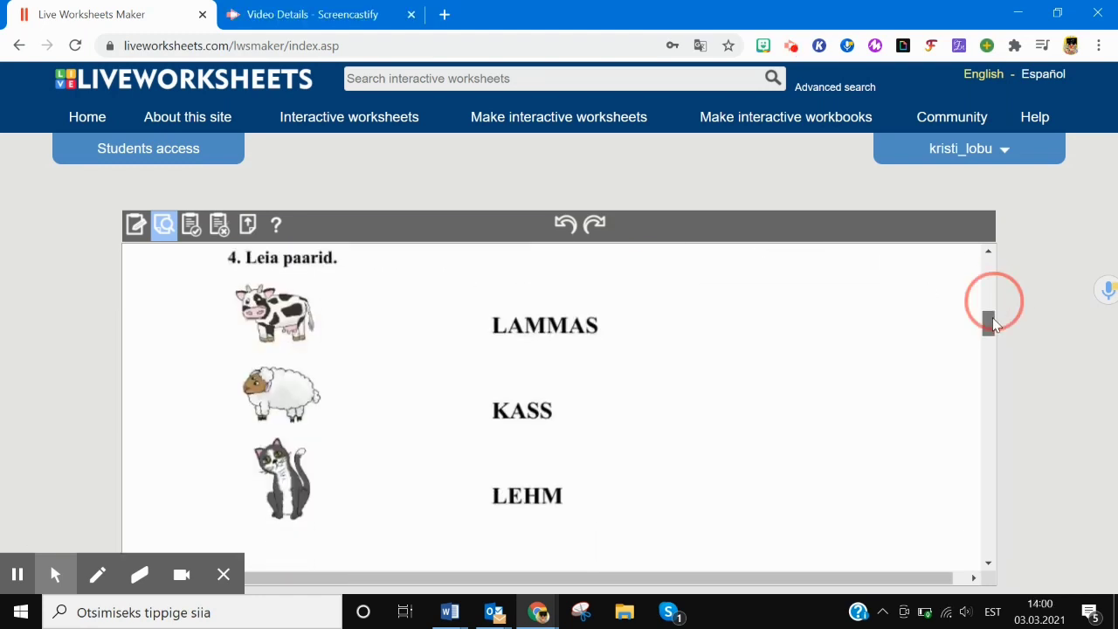
- Draw matching lines between the animal pictures and their names
left_click_drag(276, 307, 510, 498)
left_click_drag(363, 382, 527, 328)
left_click_drag(517, 421, 295, 495)
left_click_drag(989, 323, 990, 342)
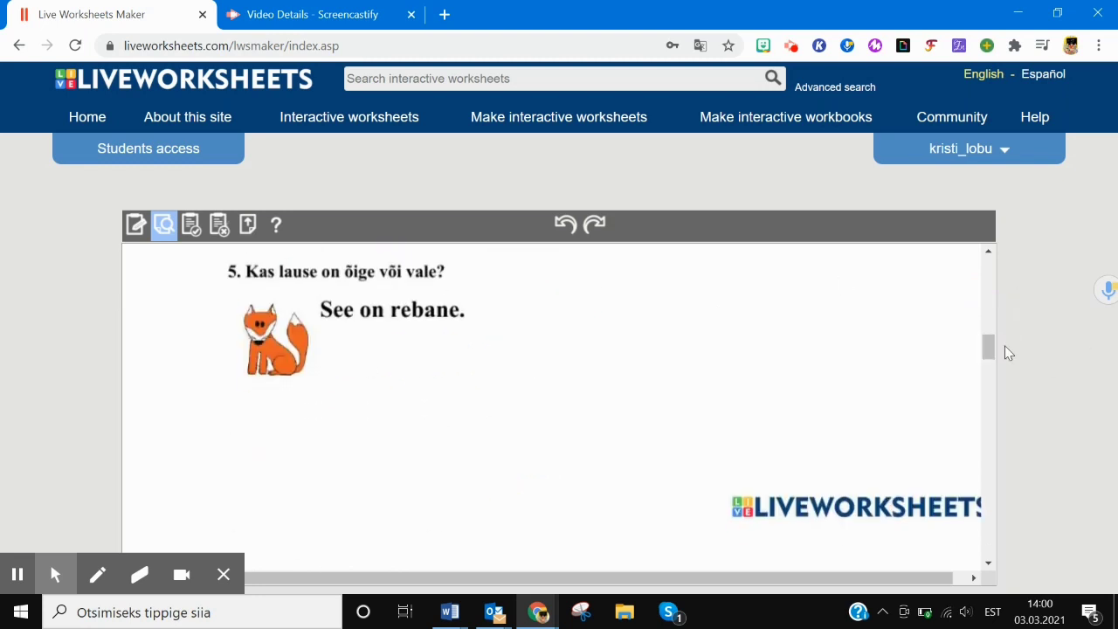
- Tick 'Kass sööb hiiri' and 'Kassil on vurrud' as true
scroll(562, 444, "down", 3)
scroll(489, 419, "down", 3)
left_click(362, 362)
left_click(363, 428)
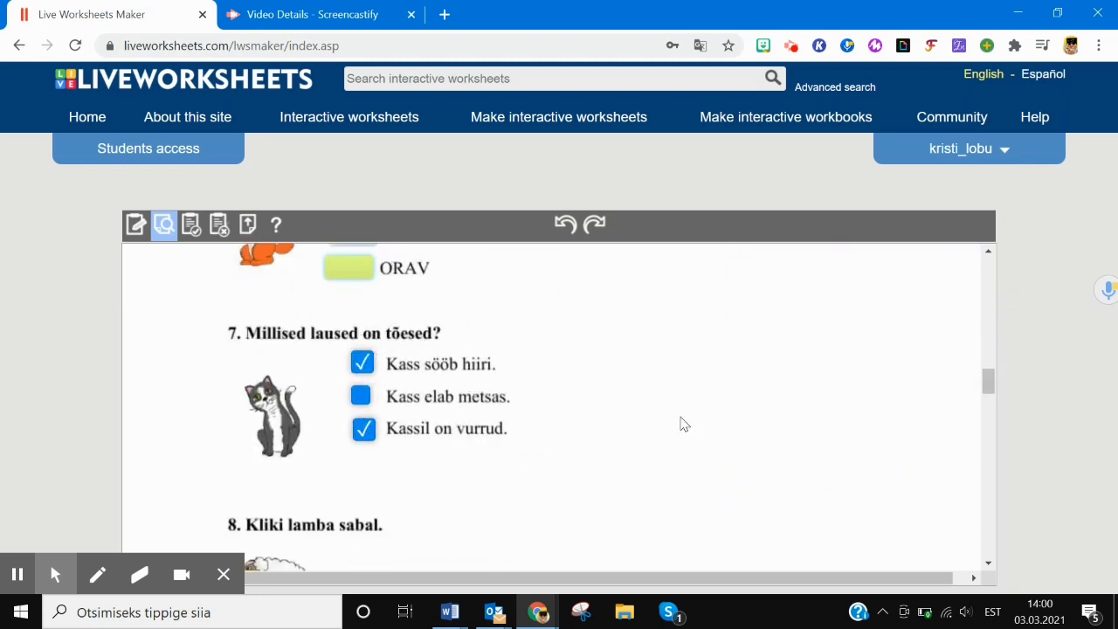
left_click_drag(987, 381, 988, 411)
- Play the task 9 sound, mark JÄNES in the wordsearch, and record the task 12 answer
left_click(353, 315)
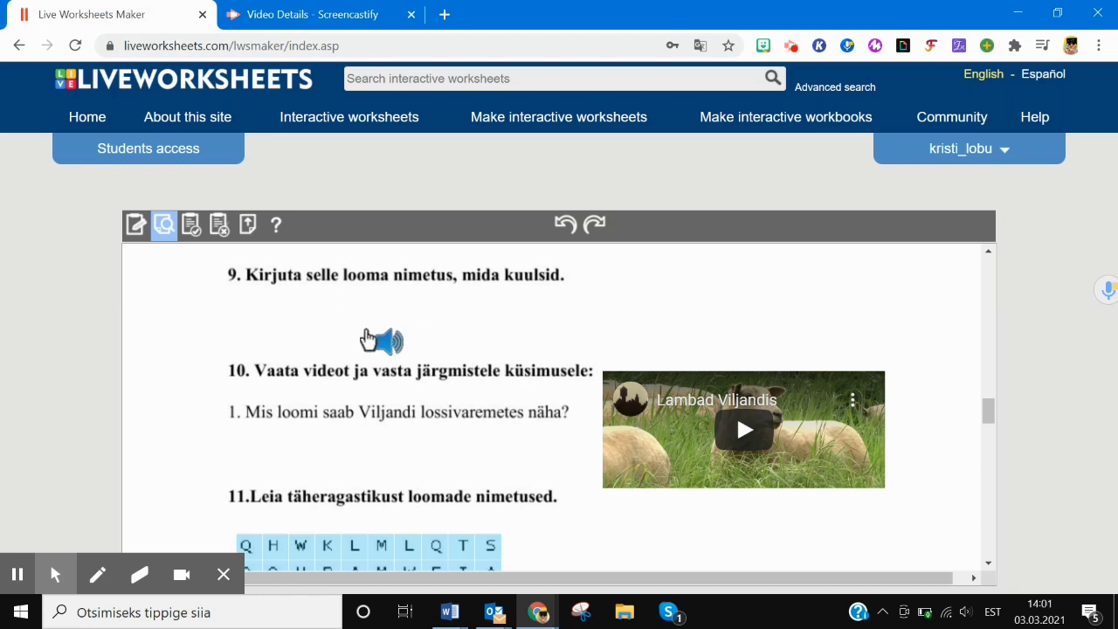
left_click(339, 320)
left_click_drag(991, 415, 991, 422)
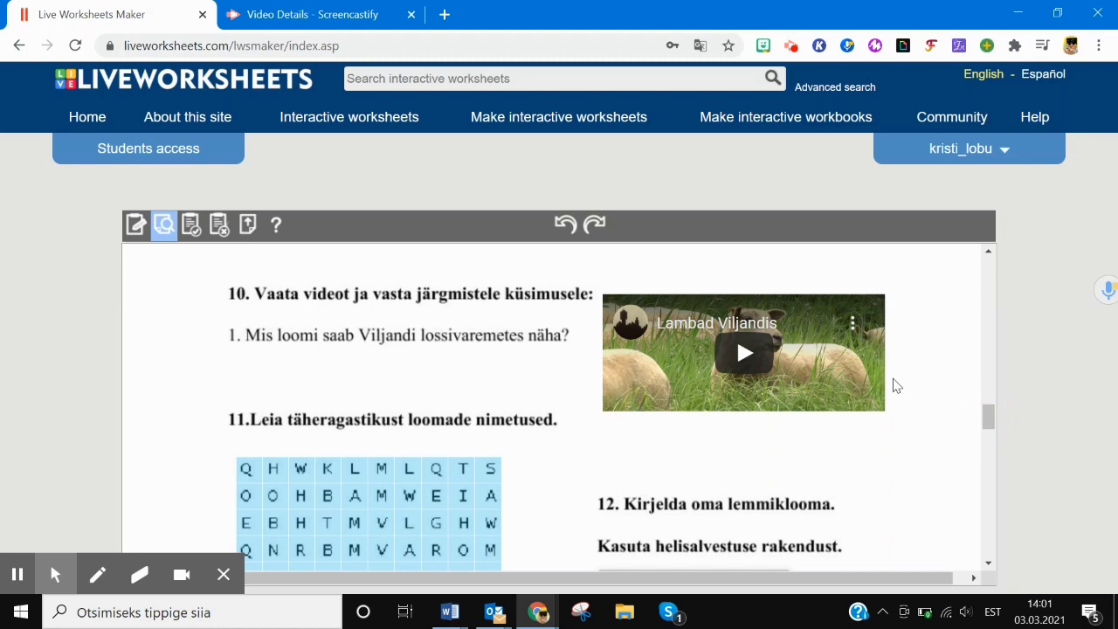
left_click_drag(990, 420, 988, 429)
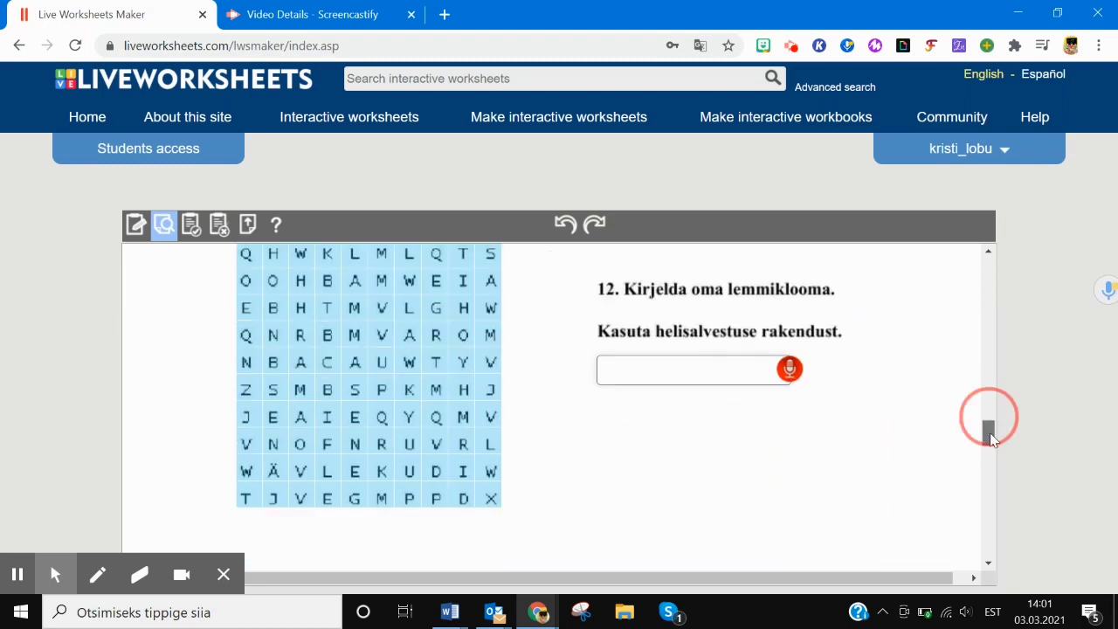
left_click_drag(273, 491, 272, 382)
left_click(789, 362)
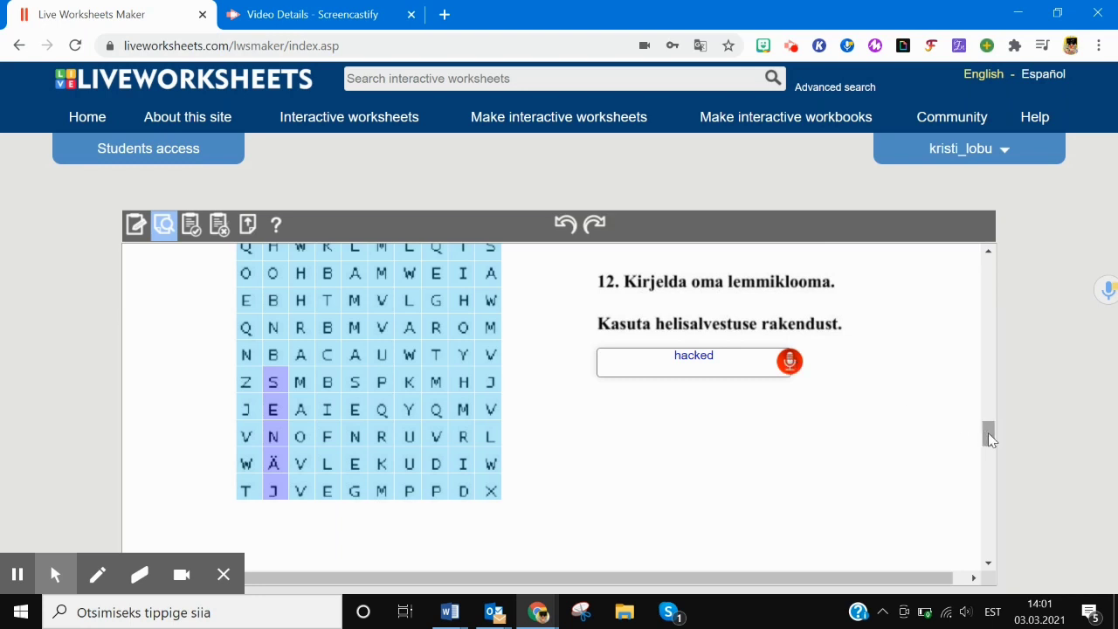
- Save the worksheet as private under the title 'LOOMAD'
left_click(192, 224)
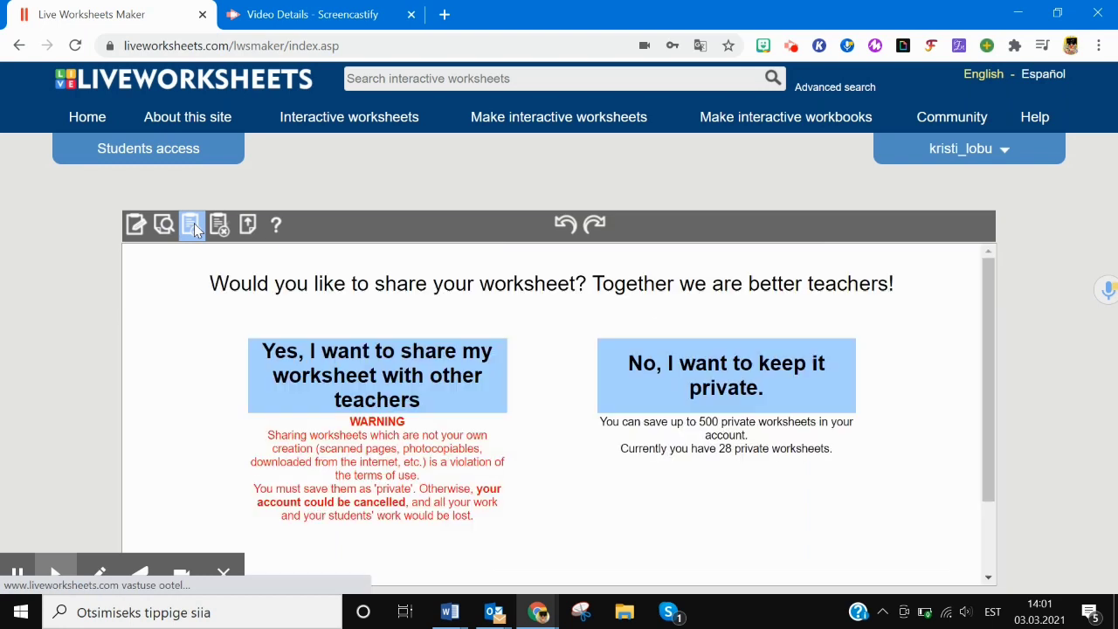
left_click(732, 387)
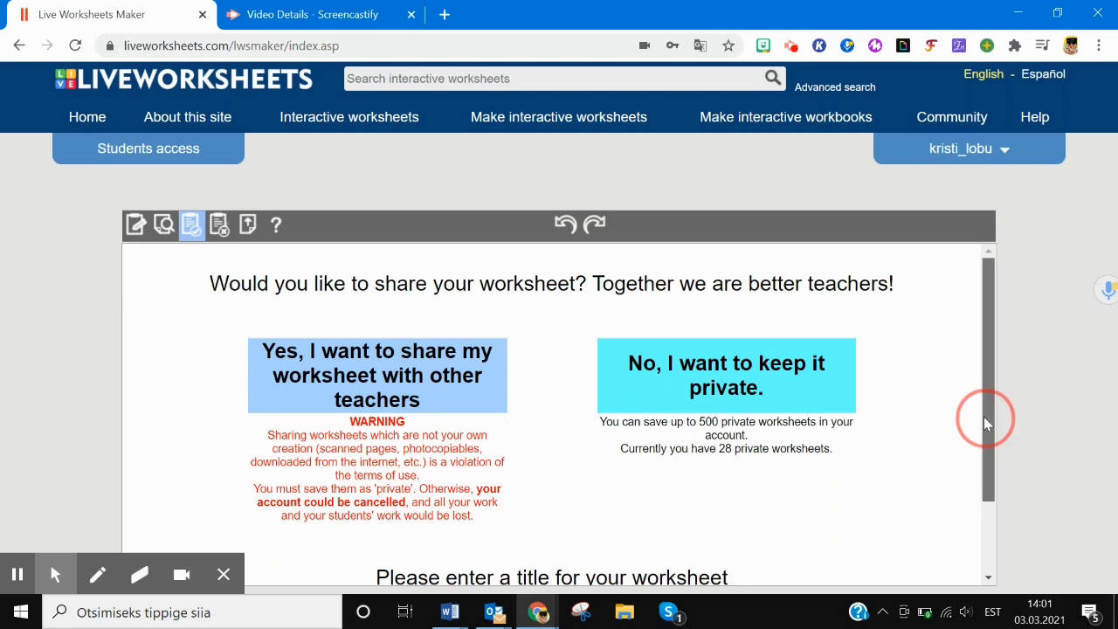
left_click_drag(985, 419, 997, 511)
left_click(494, 511)
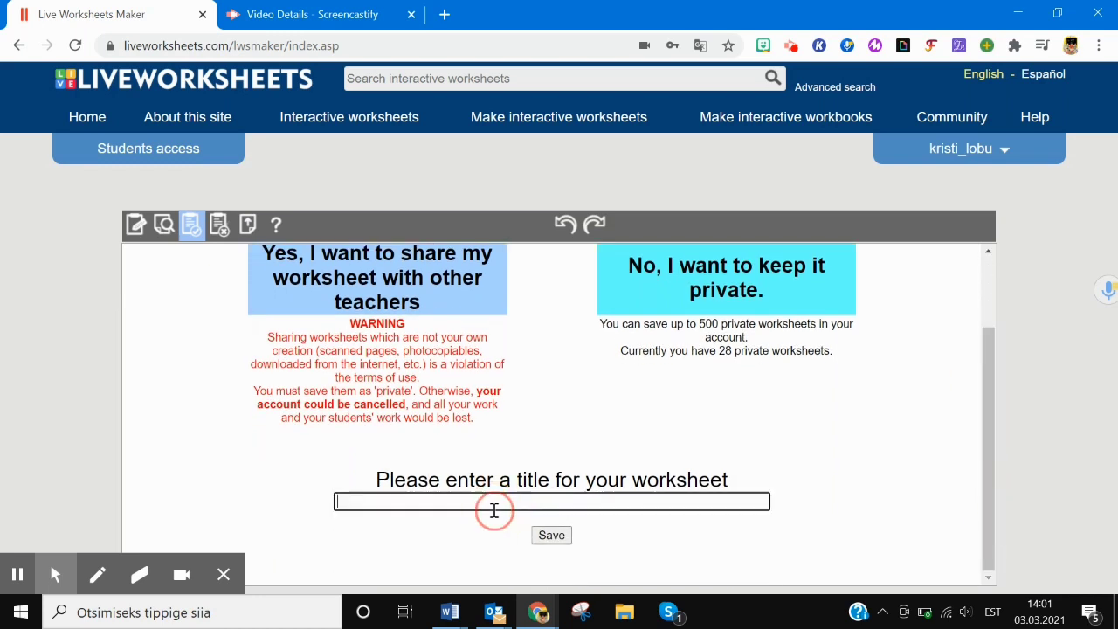
type("LOOMAD")
left_click(550, 540)
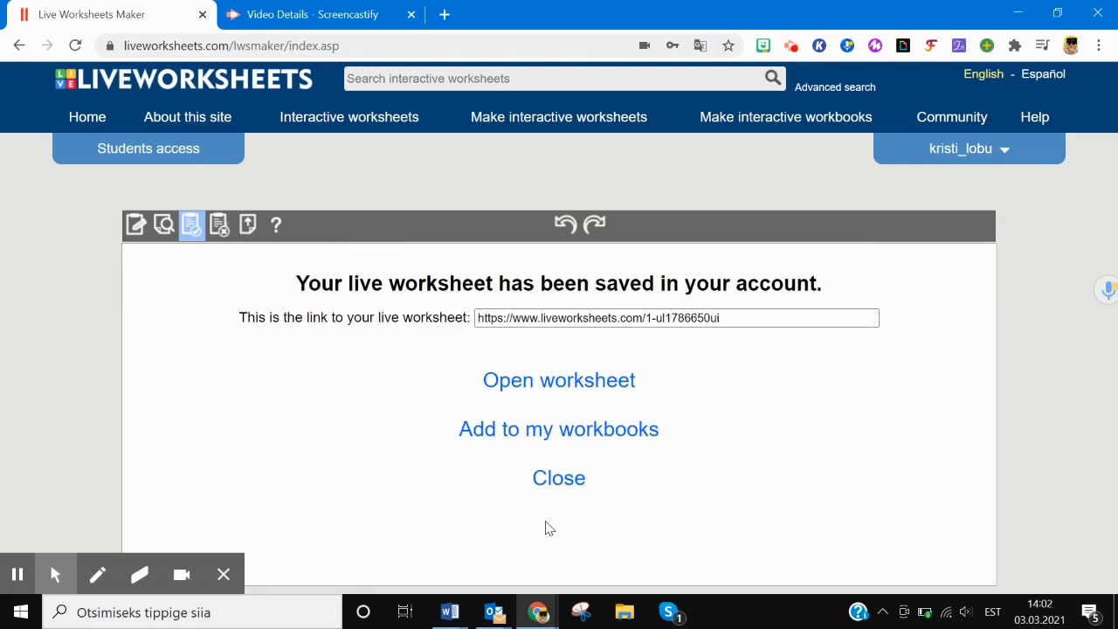
- Open the saved LOOMAD worksheet's page and start creating a custom link
left_click(569, 388)
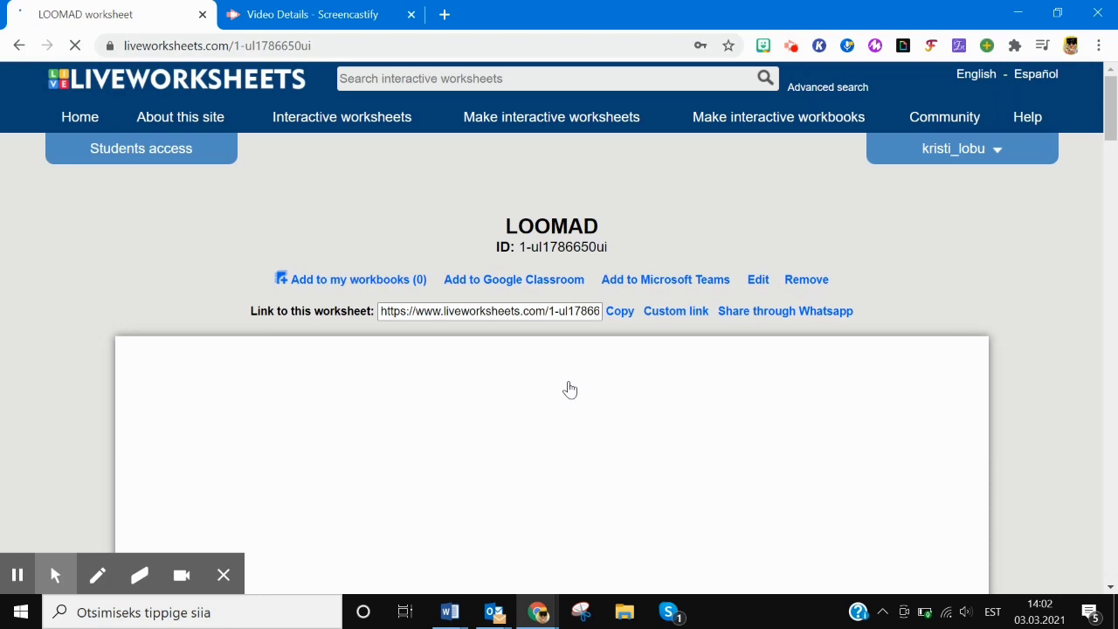
left_click(674, 317)
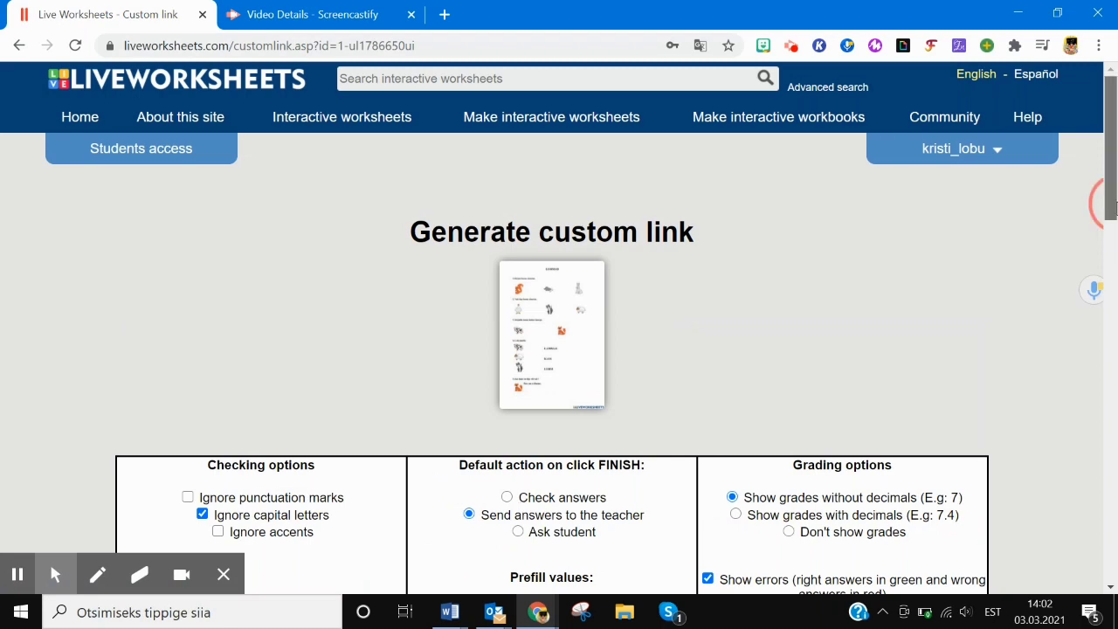
scroll(341, 330, "down", 2)
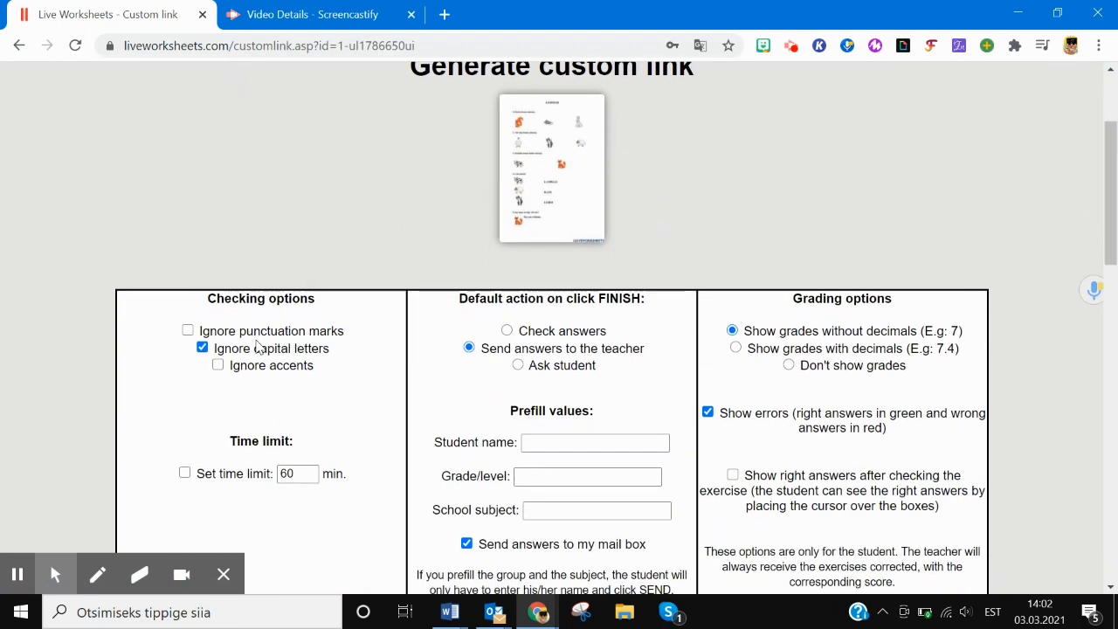
- Enable a 10-minute time limit, leaving answers sent to the teacher on finish
left_click(187, 332)
left_click(187, 332)
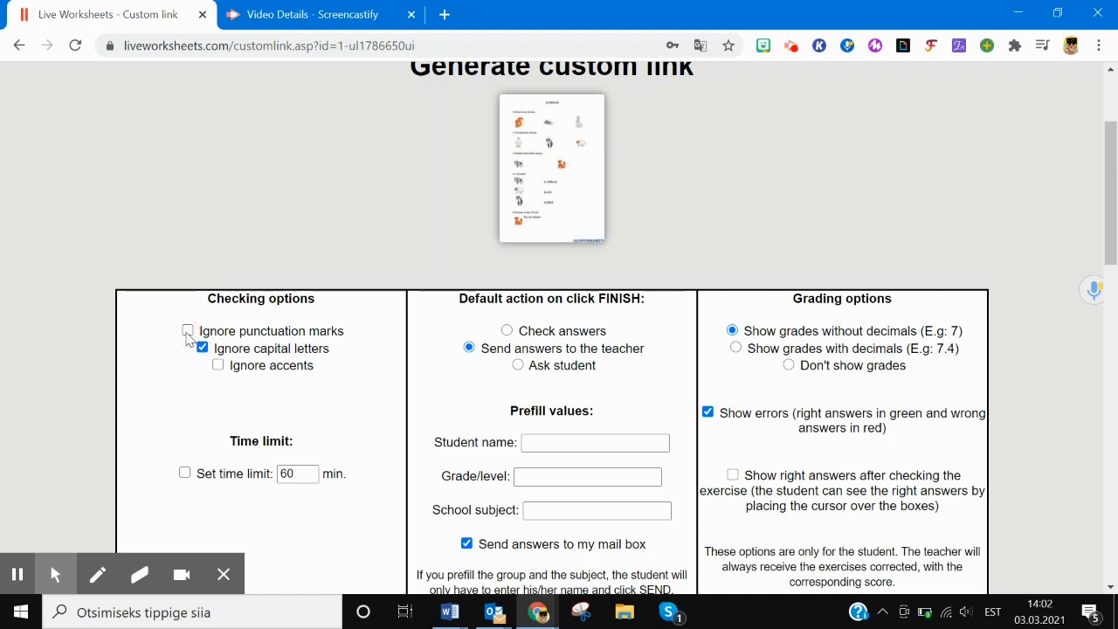
left_click(307, 477)
double_click(301, 474)
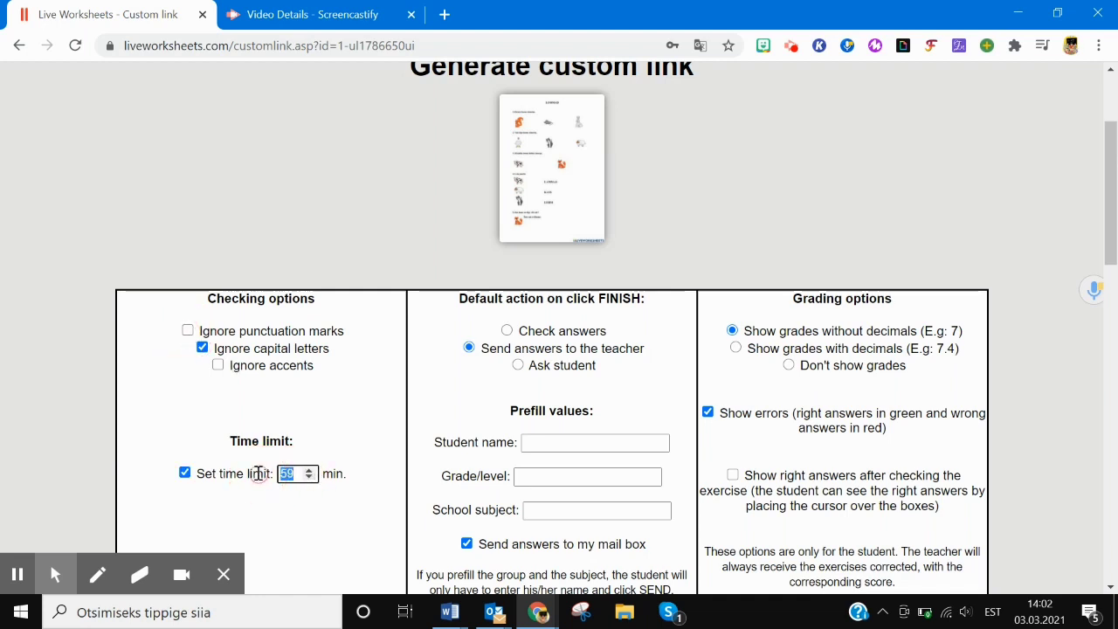
type("10")
left_click(362, 550)
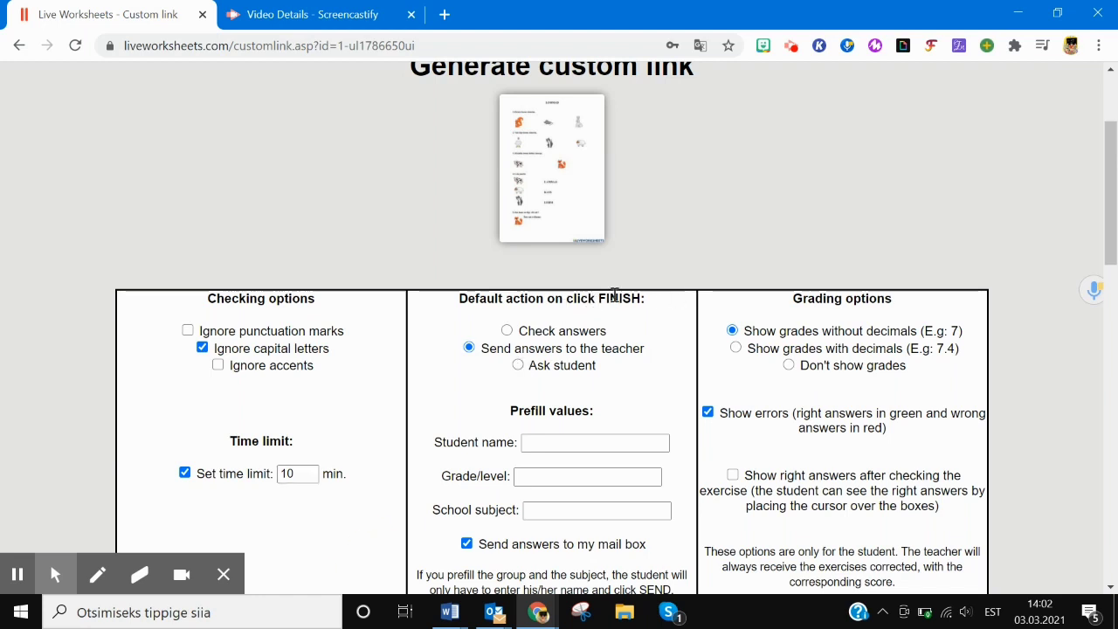
left_click(507, 332)
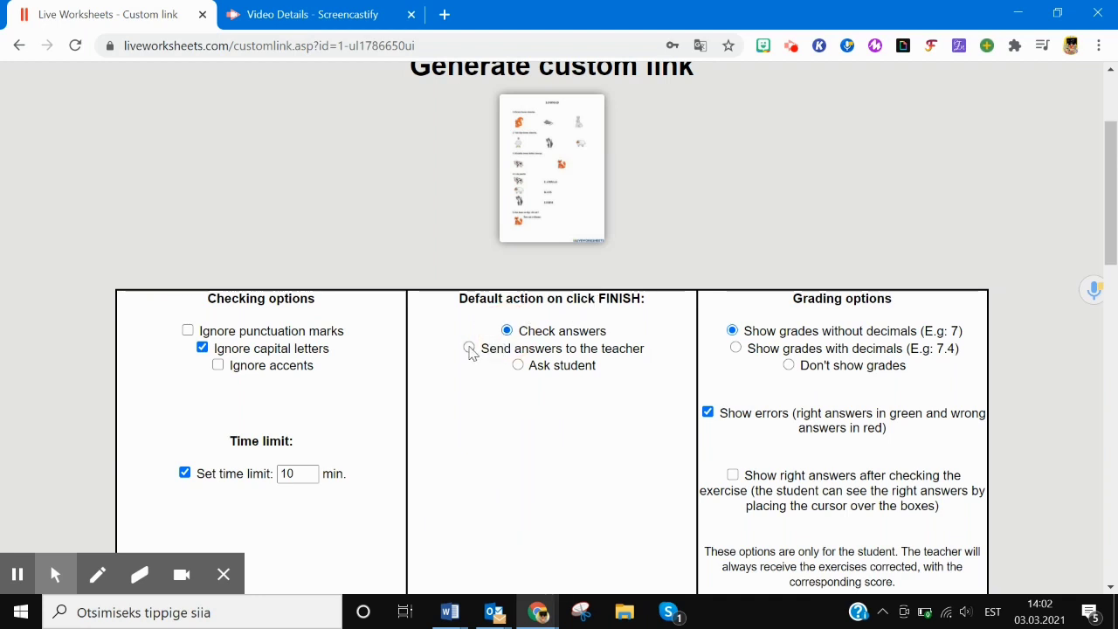
left_click(469, 348)
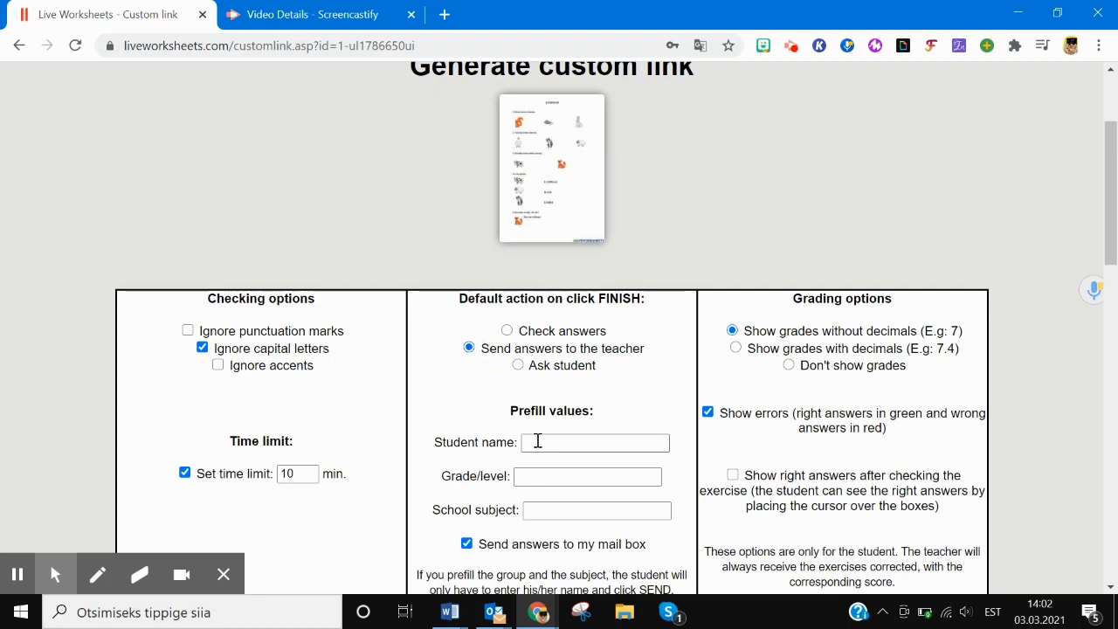
- Prefill Grade/level with '4.klass' and School subject with 'inglise keel'
left_click(1113, 284)
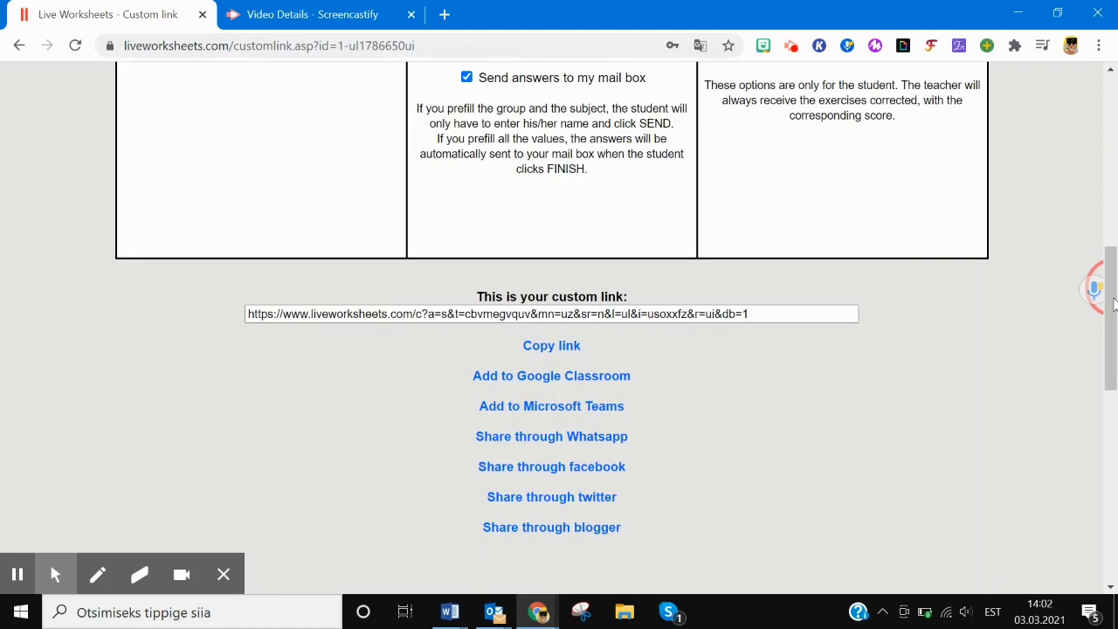
scroll(1092, 288, "up", 4)
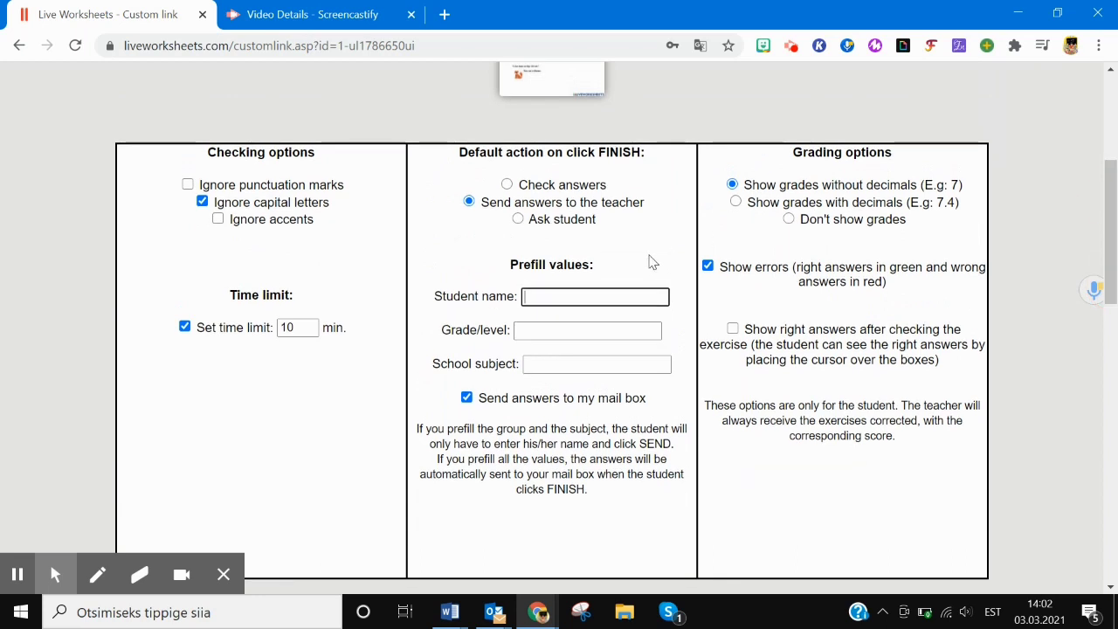
left_click(547, 336)
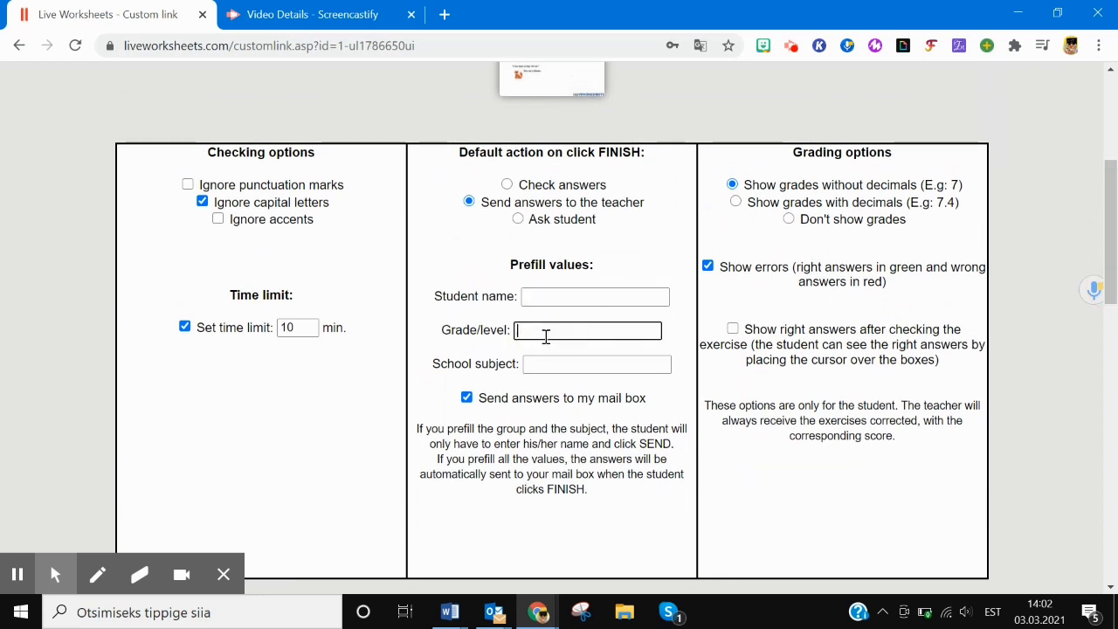
type("4.klass")
left_click(559, 367)
type("i")
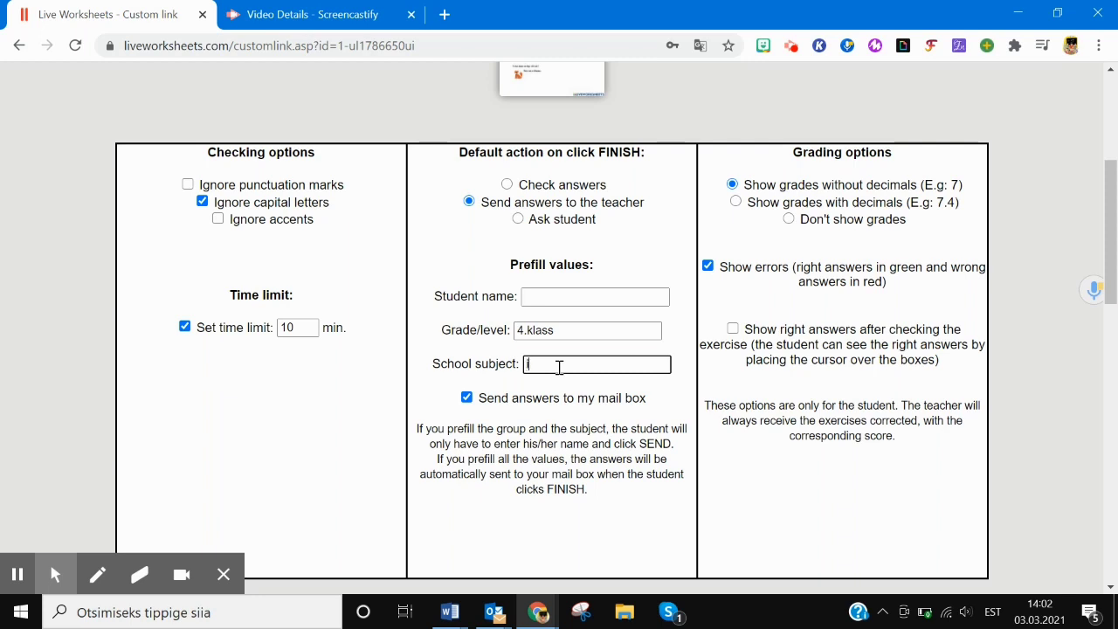
type("nglise keel")
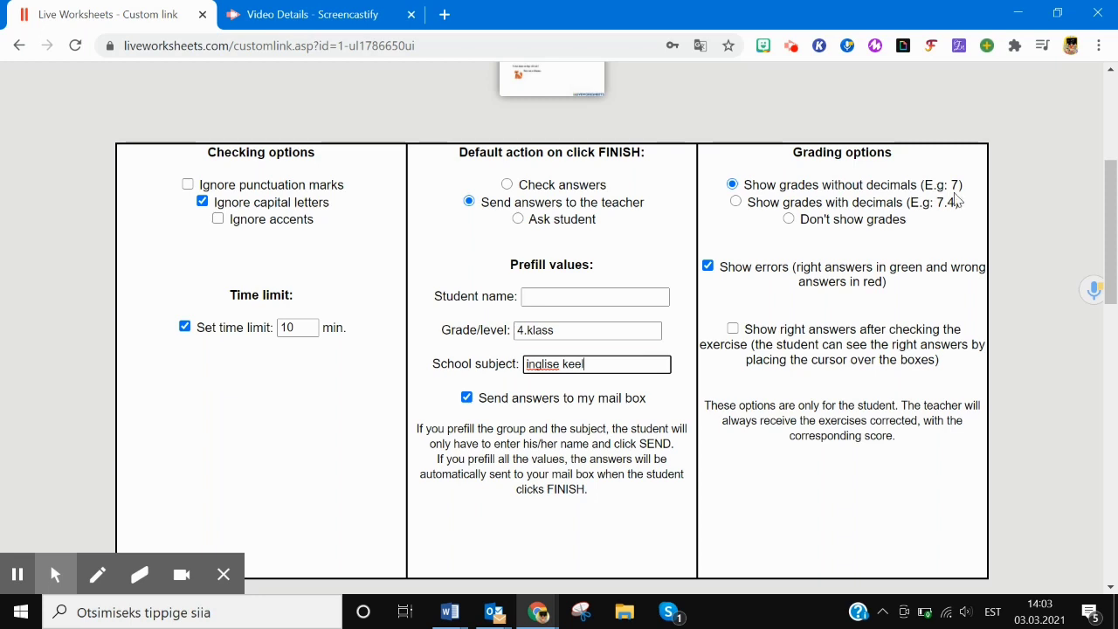
- Keep Show errors switched on and review the generated custom link
left_click(708, 267)
left_click(708, 267)
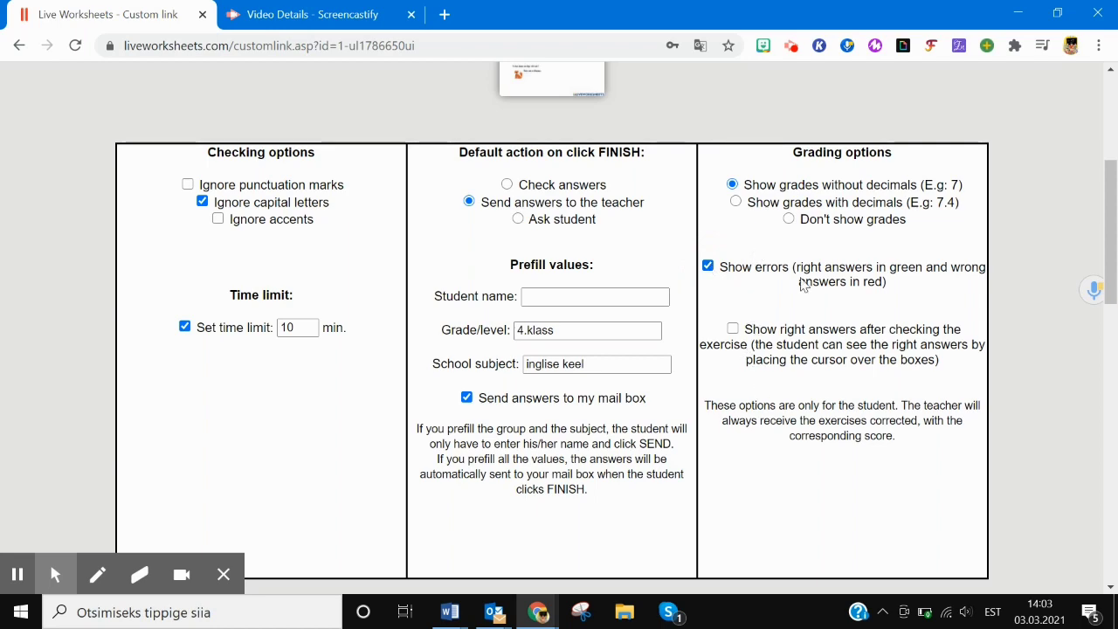
left_click_drag(1114, 276, 1115, 339)
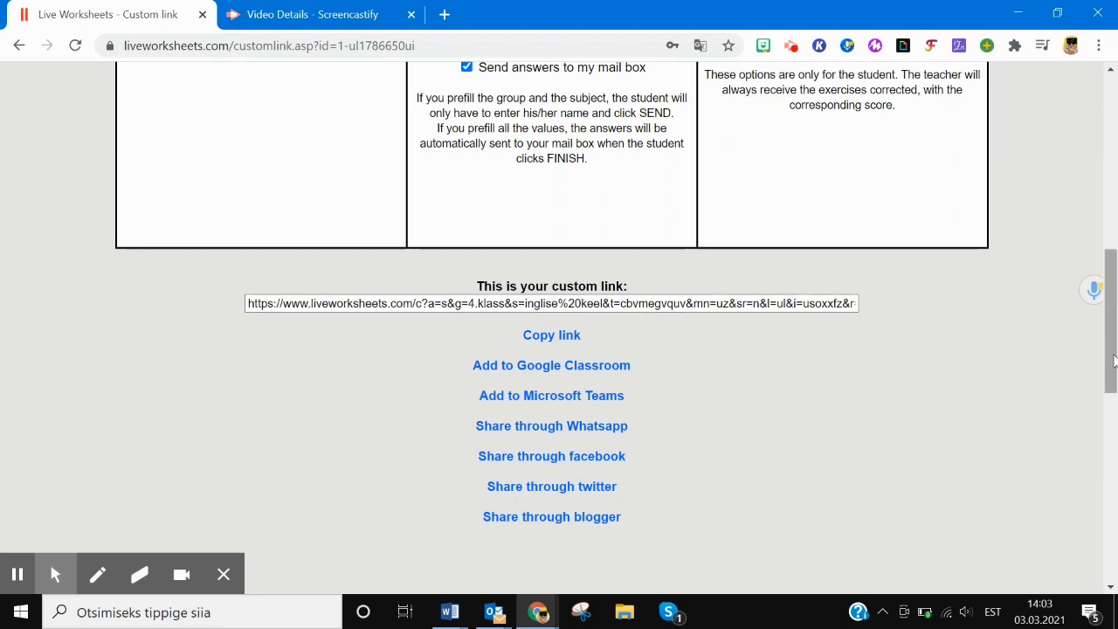
left_click_drag(1114, 360, 1115, 166)
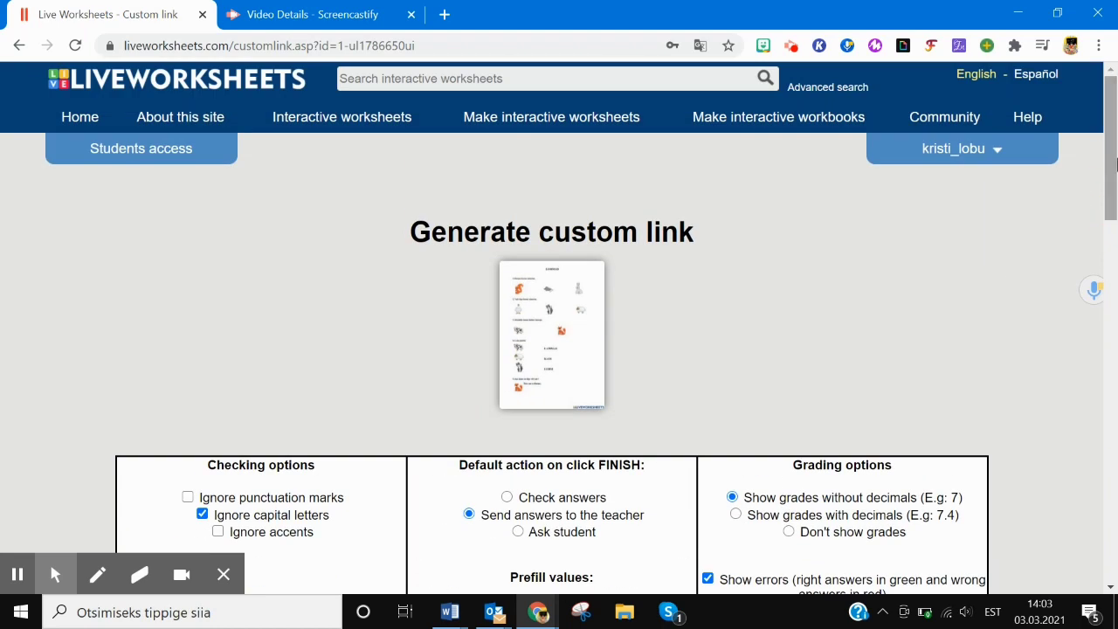